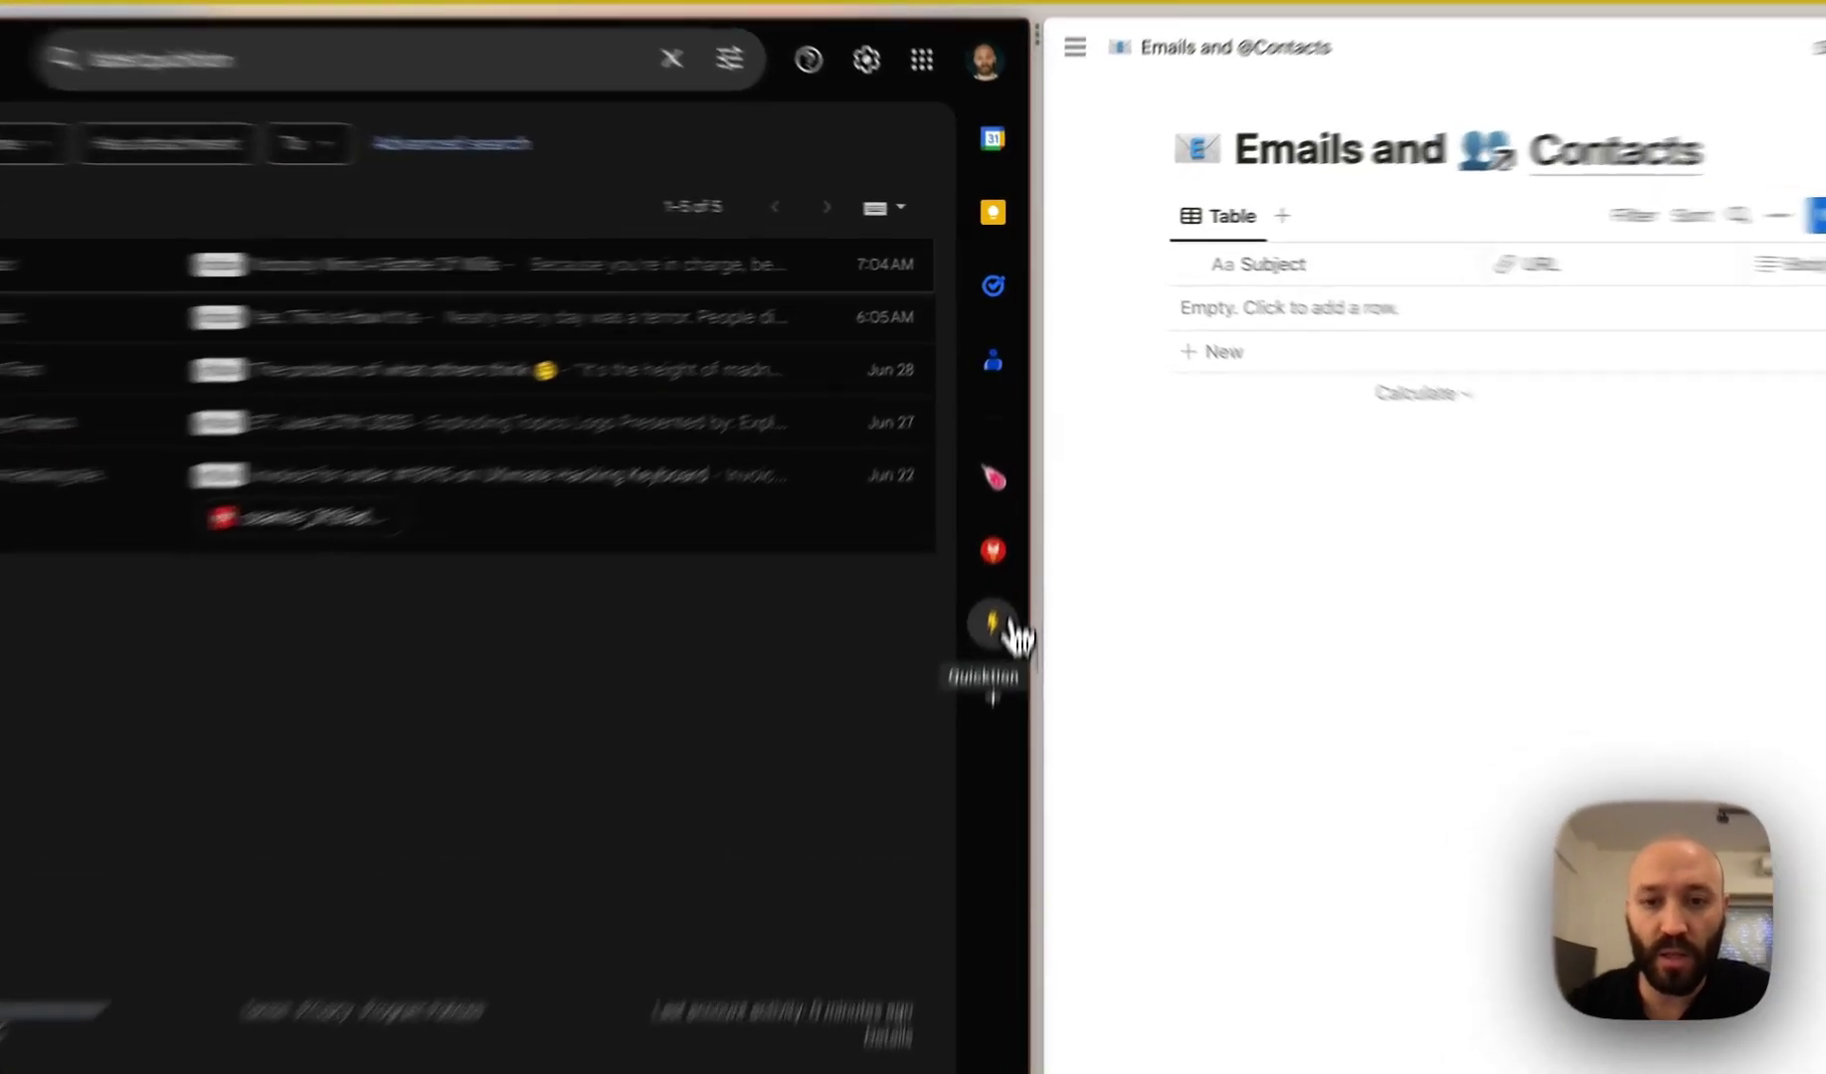
pyautogui.click(1013, 517)
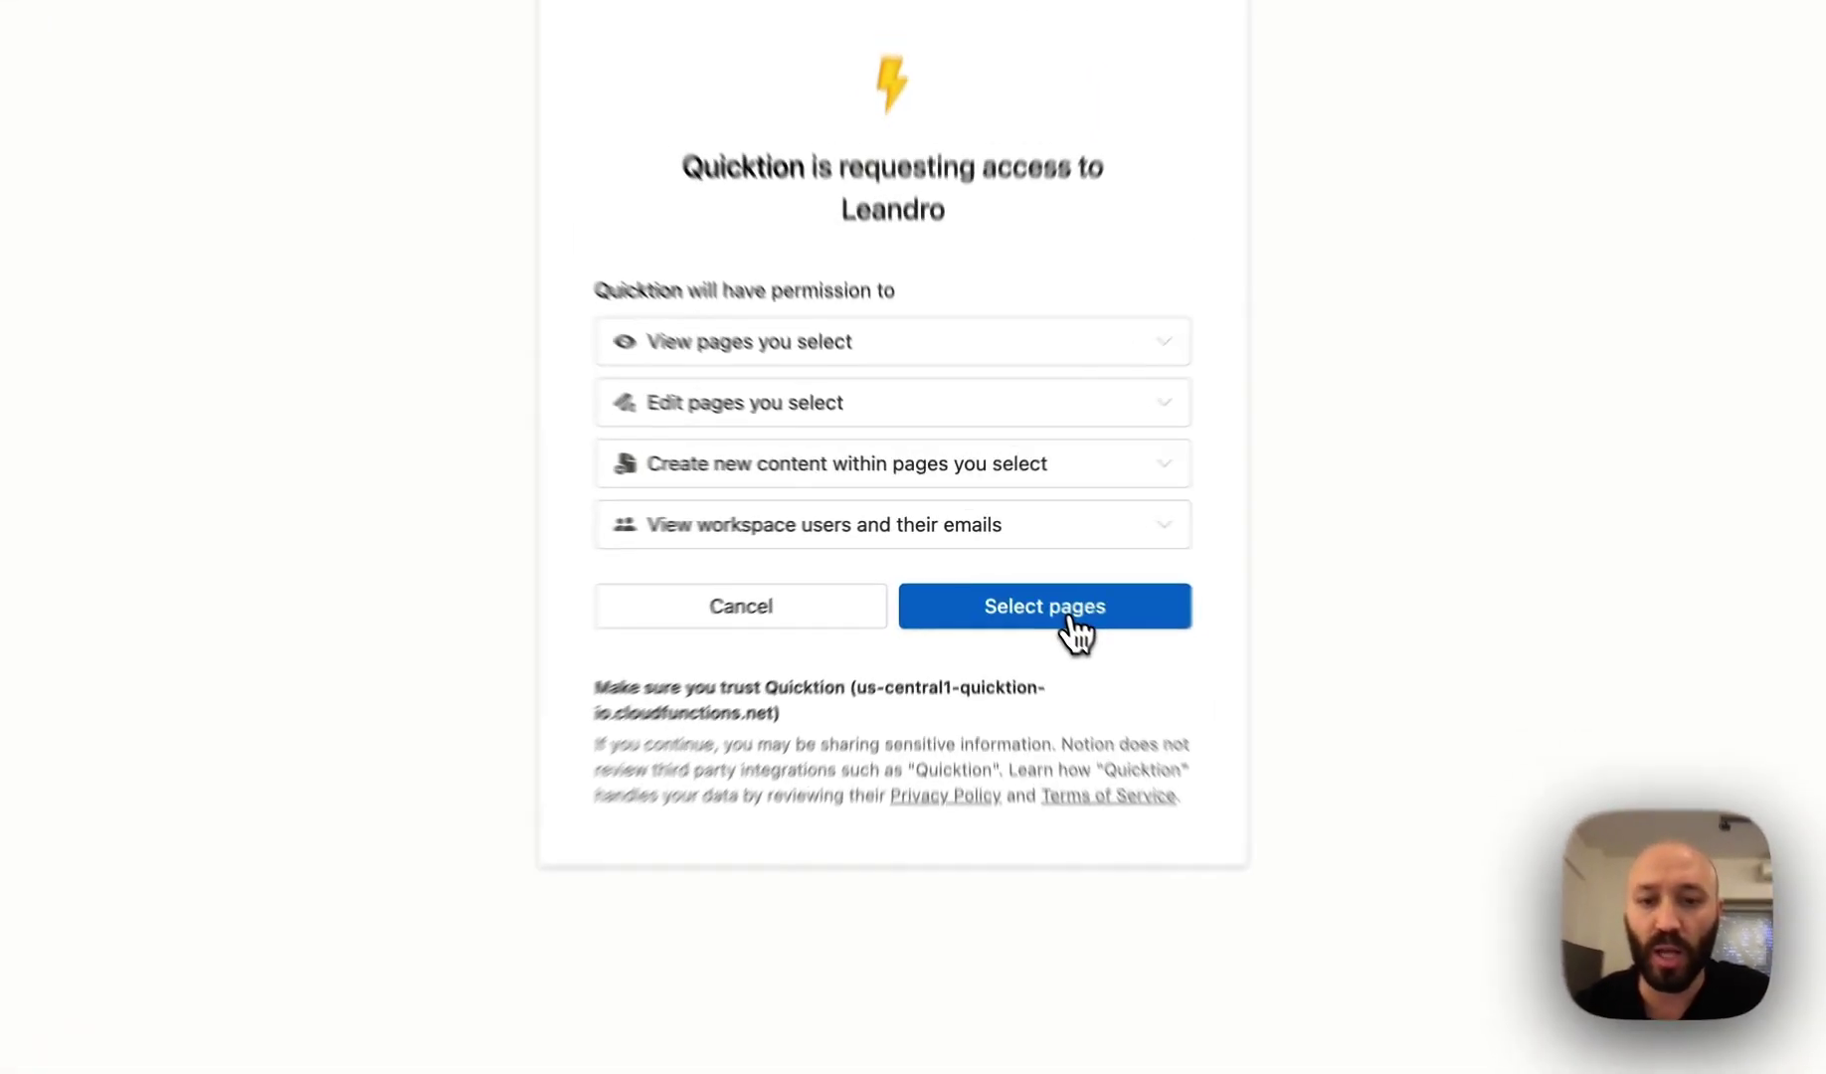
pyautogui.click(1035, 592)
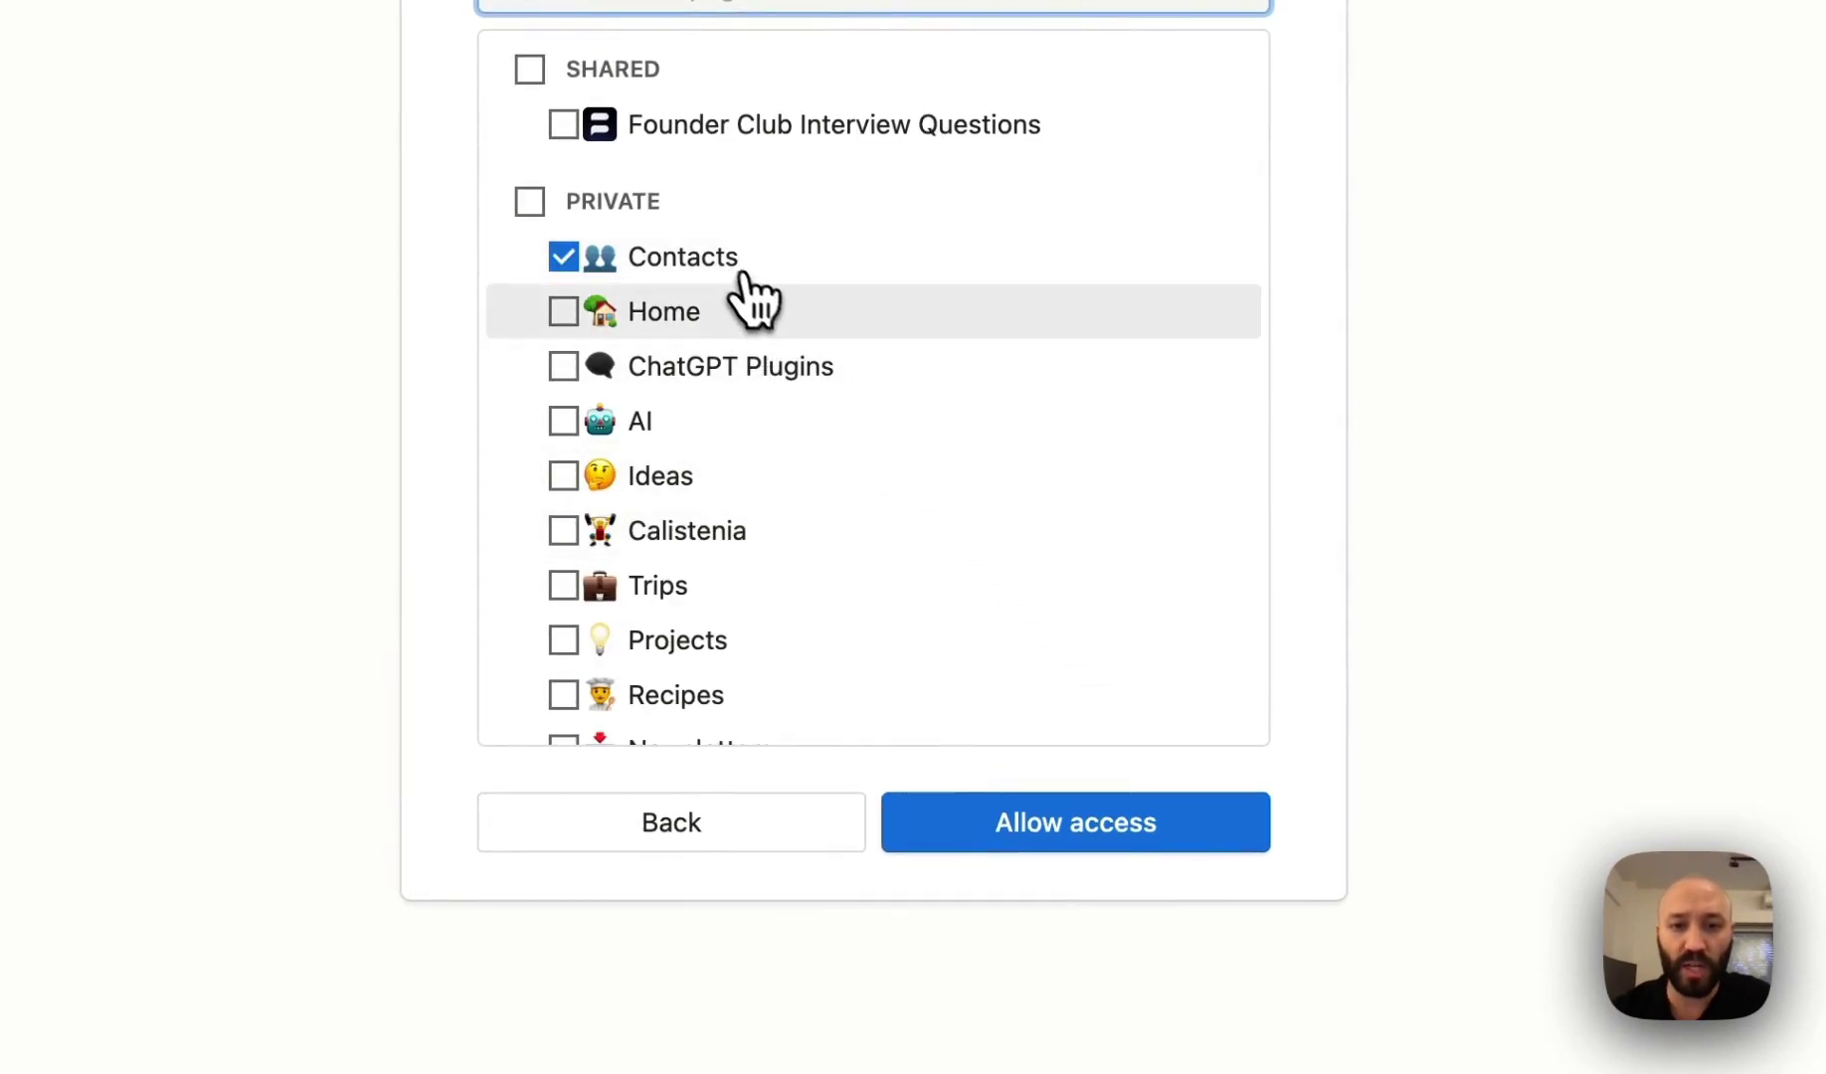
pyautogui.scroll(-15, 758, 299)
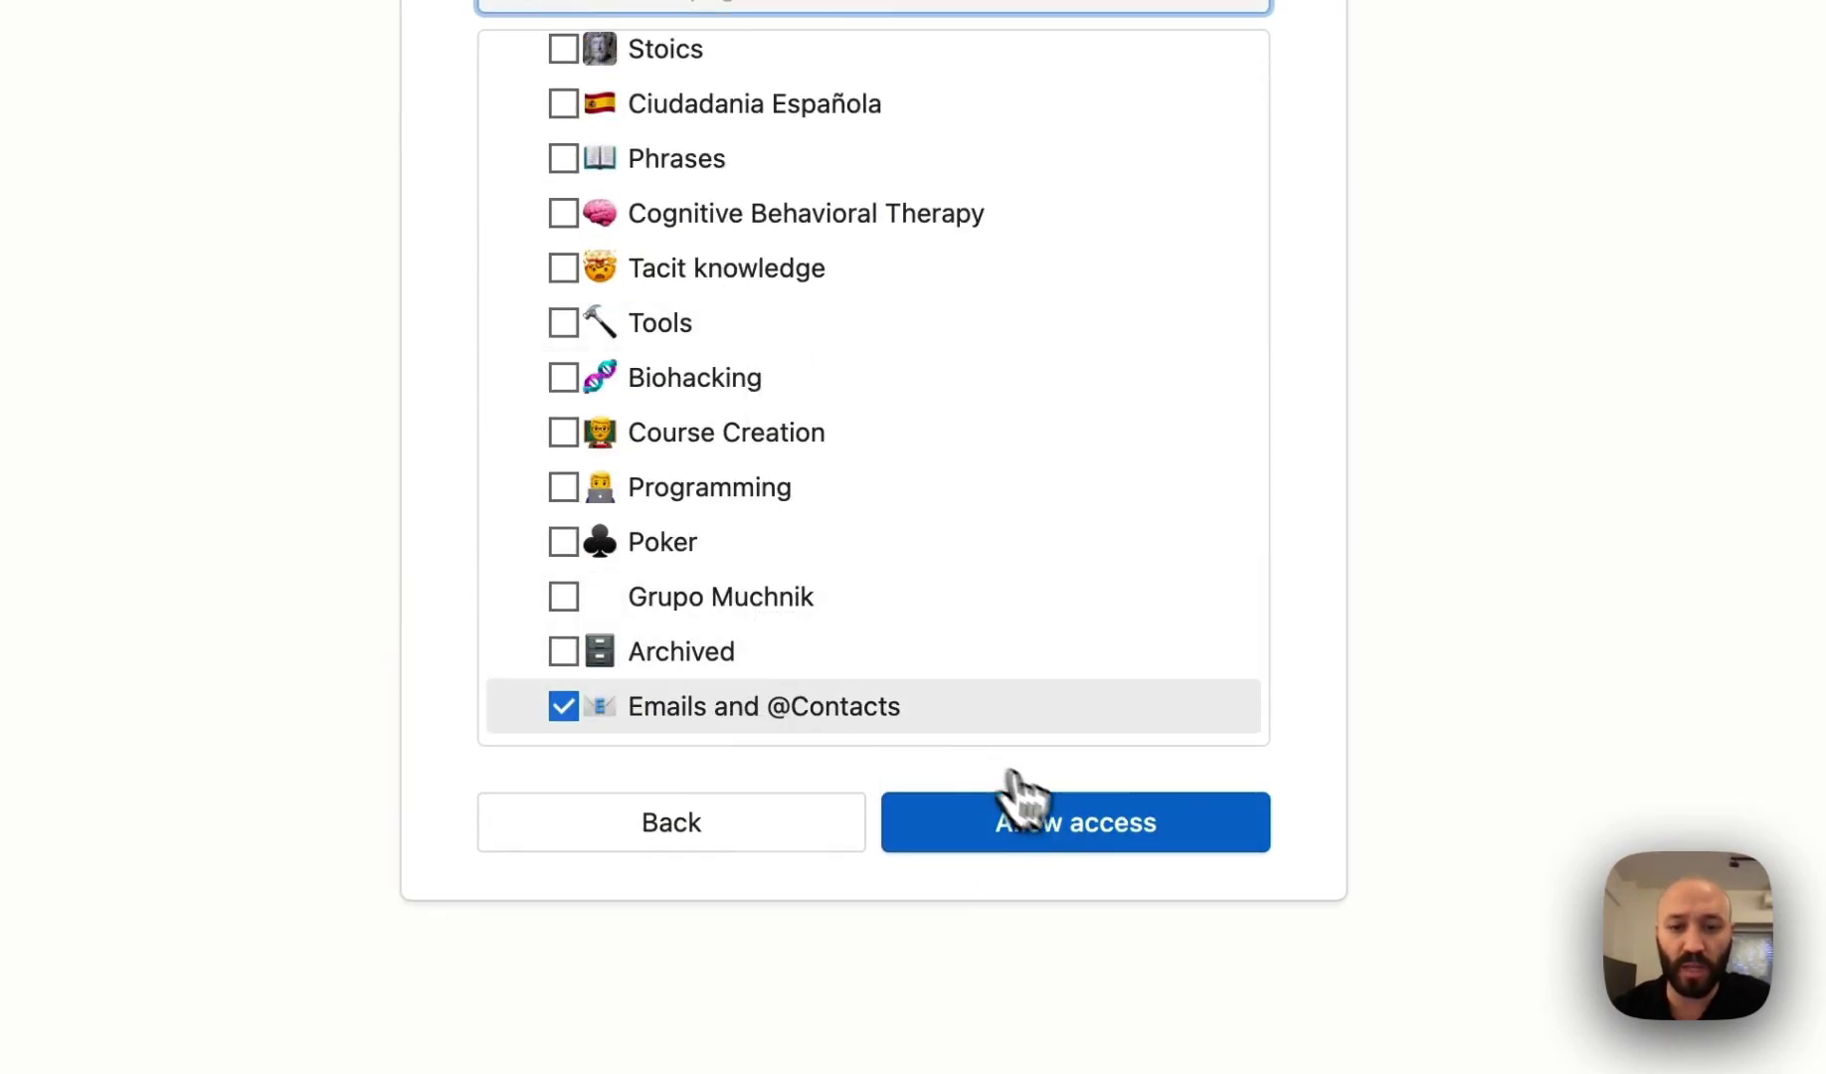
pyautogui.click(1082, 822)
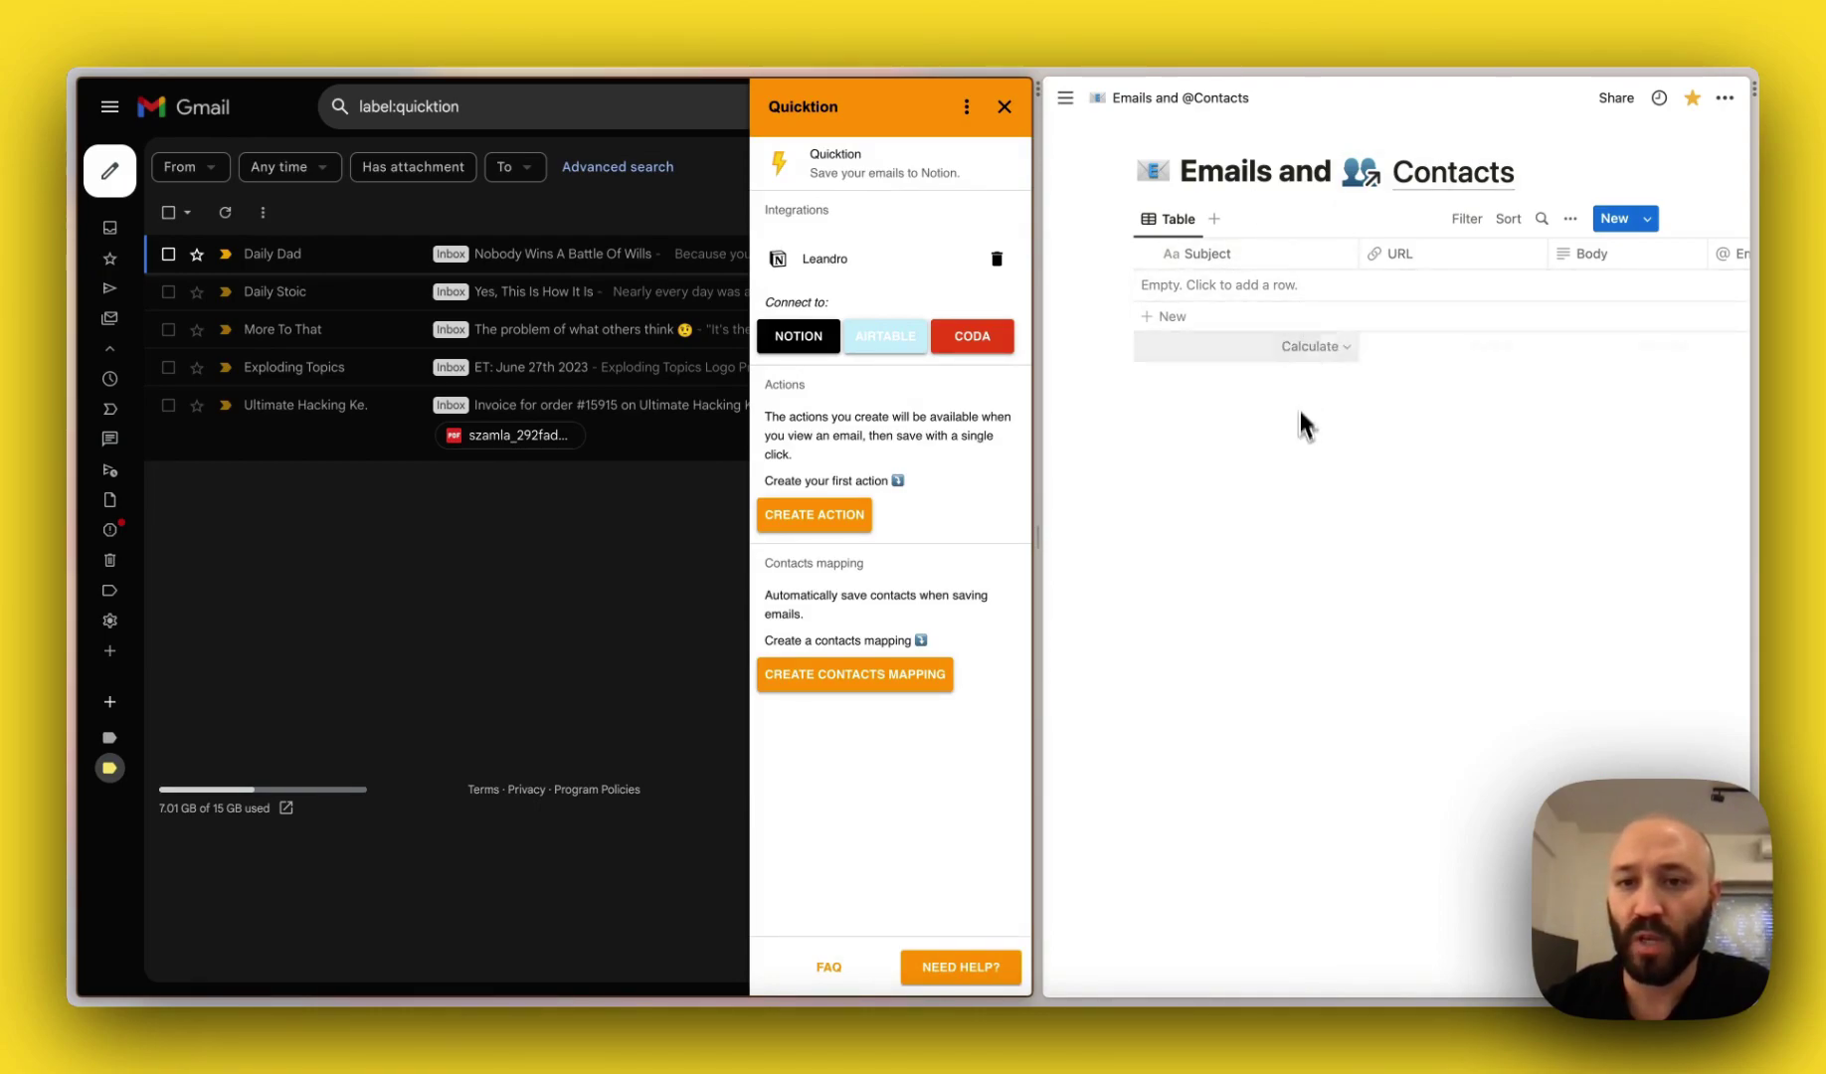
# Examine the property columns of the Emails and Contacts table in Notion, from Subject through to the Contacts relation
pyautogui.hscroll(2, 1293, 265)
pyautogui.hscroll(3, 1294, 266)
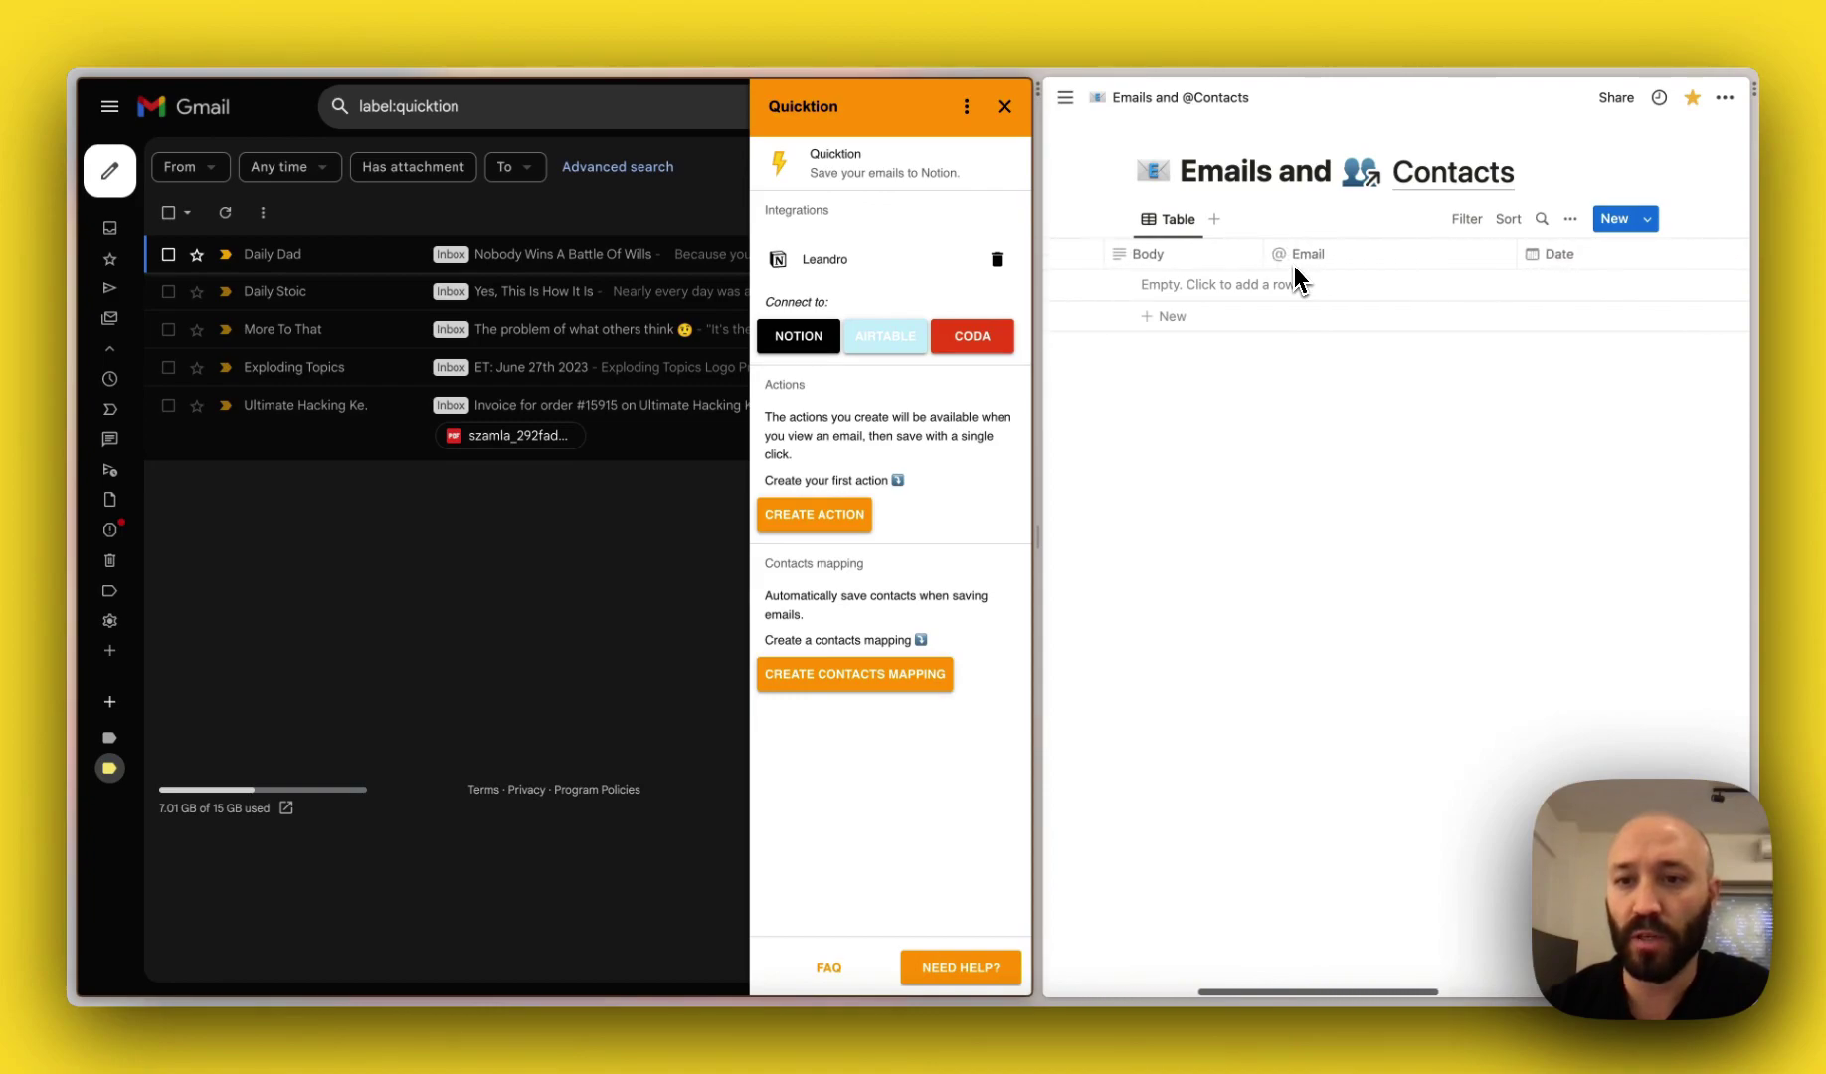
pyautogui.hscroll(3, 1305, 343)
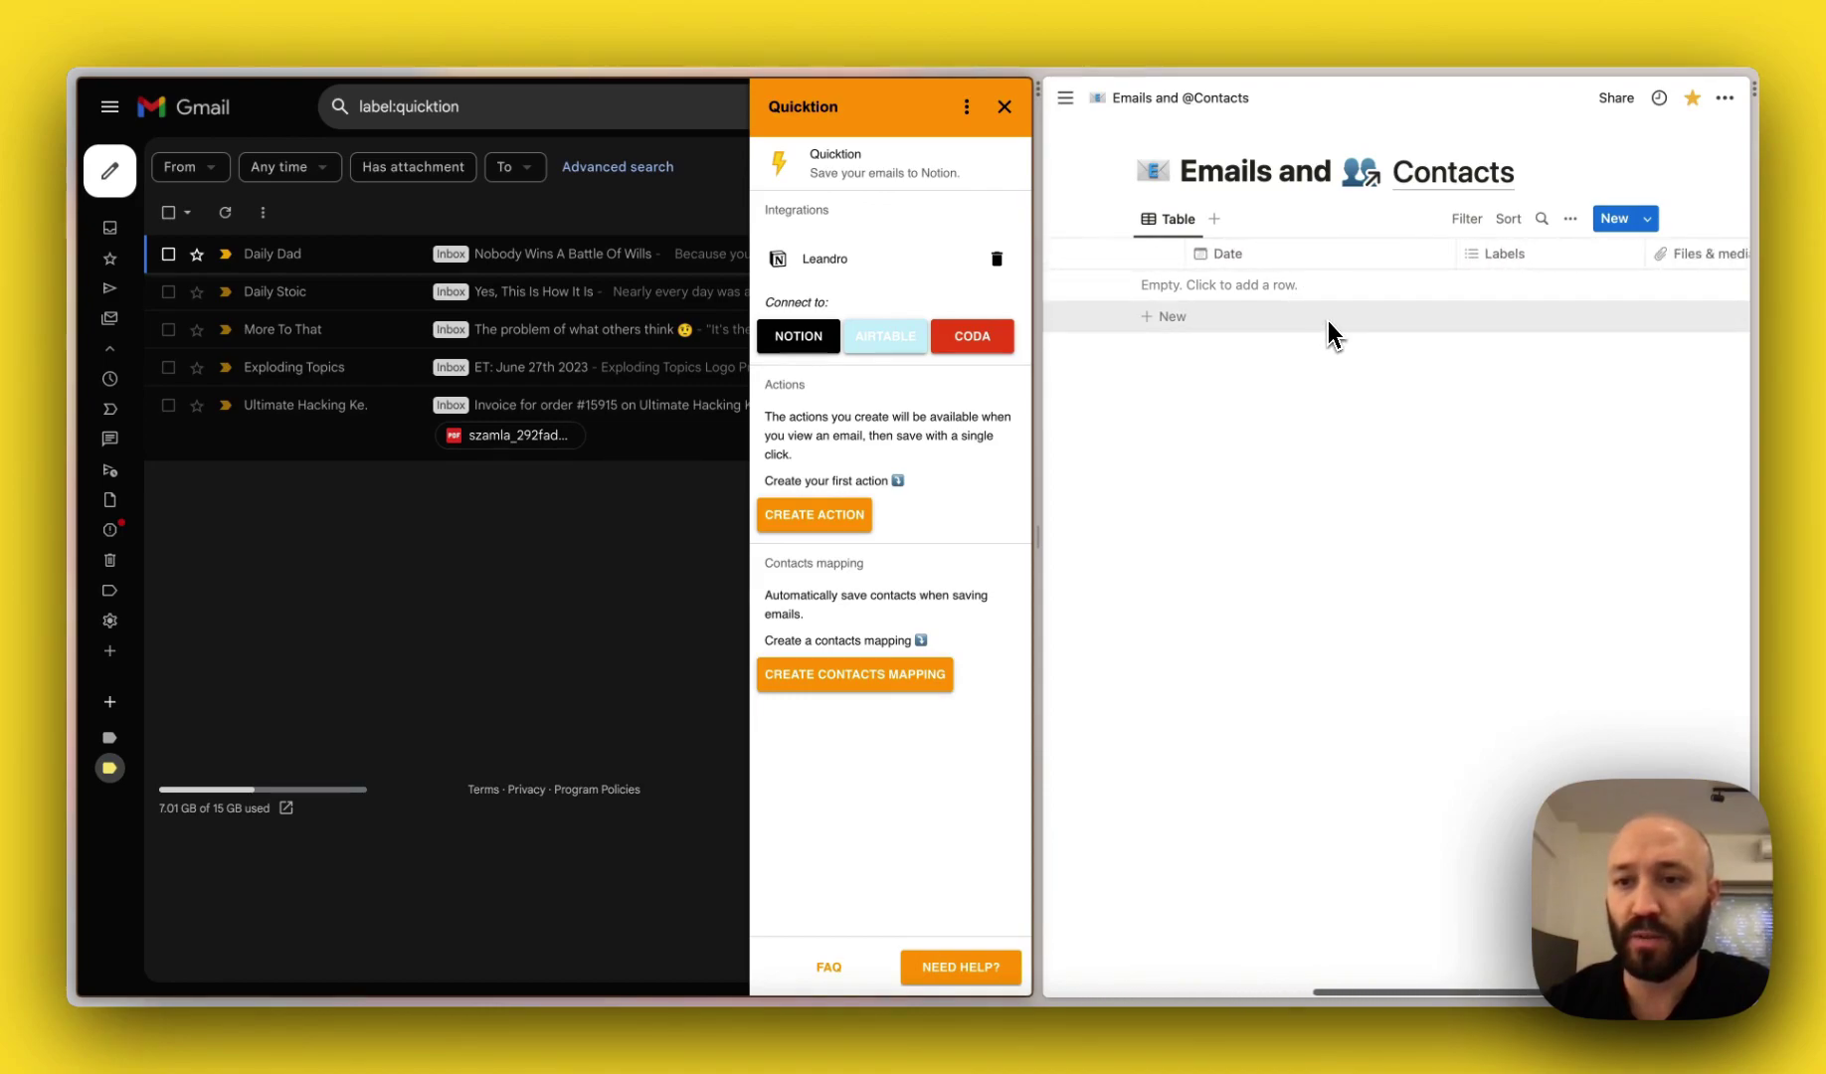
pyautogui.hscroll(3, 1327, 319)
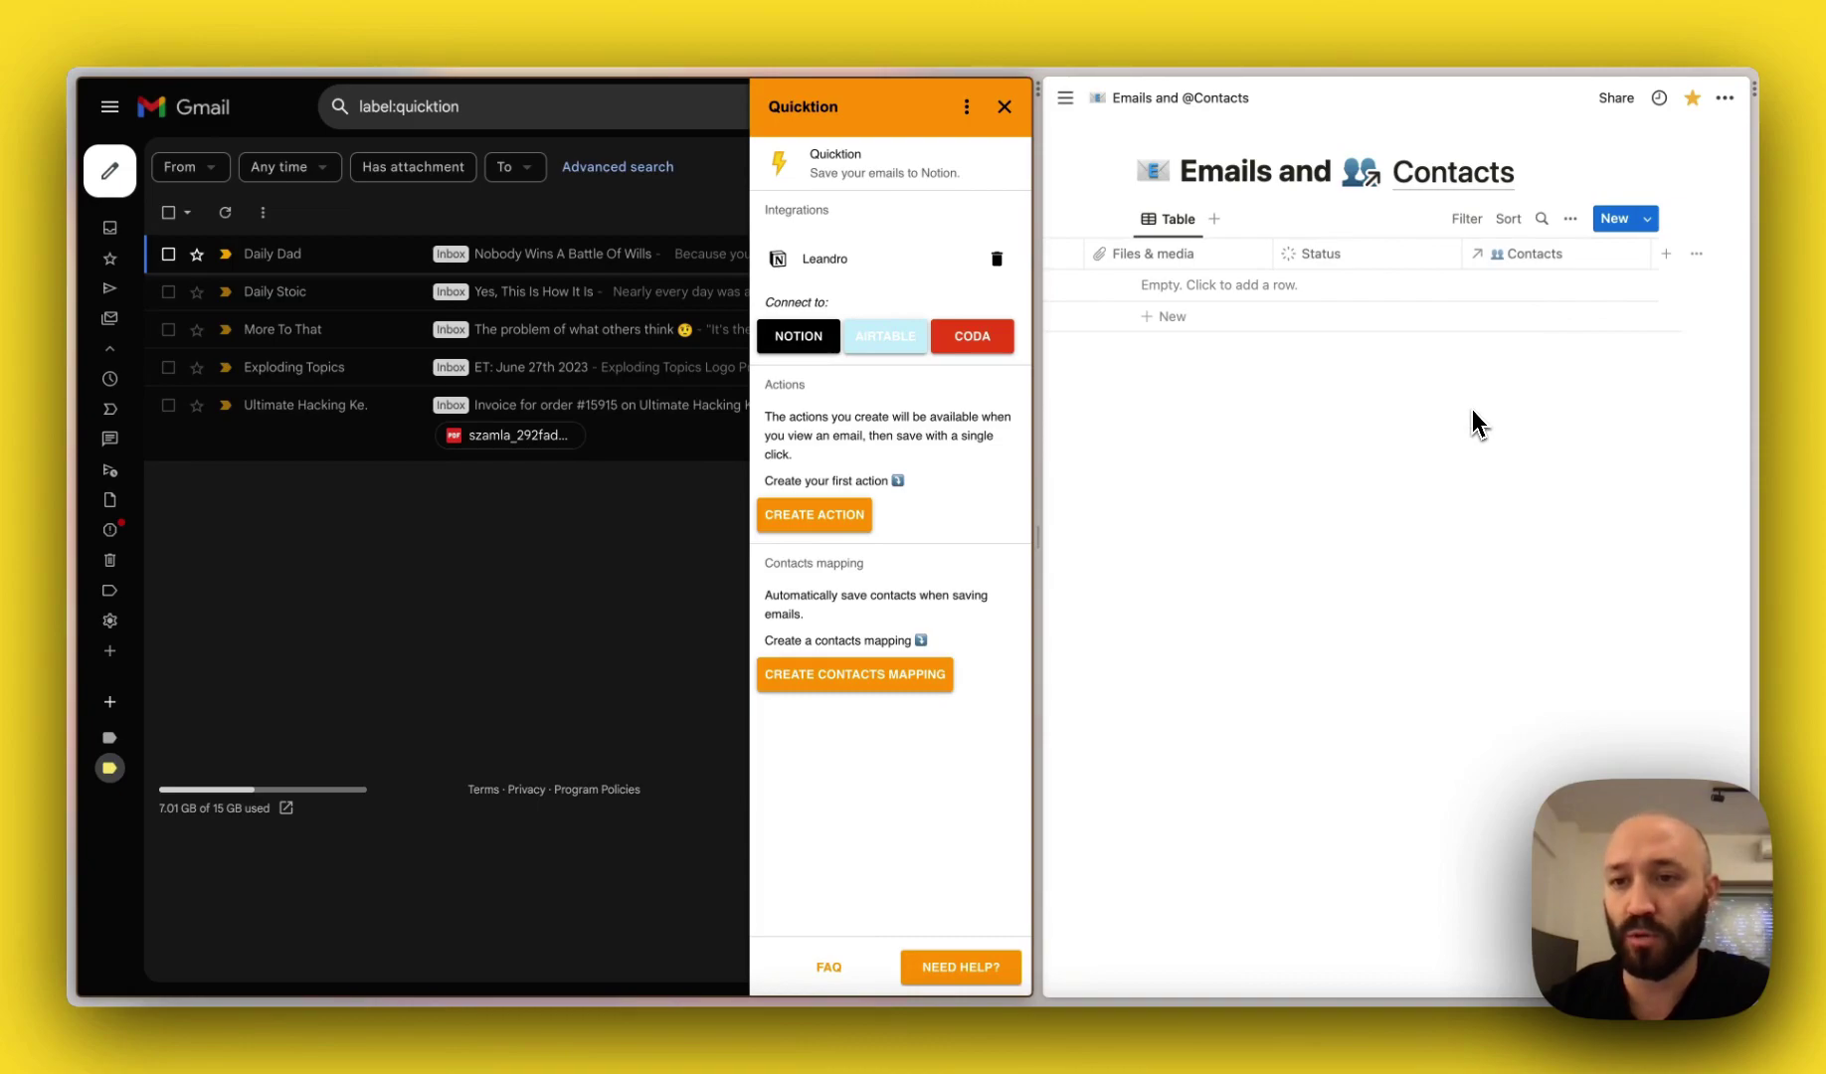
pyautogui.hscroll(-5, 1472, 410)
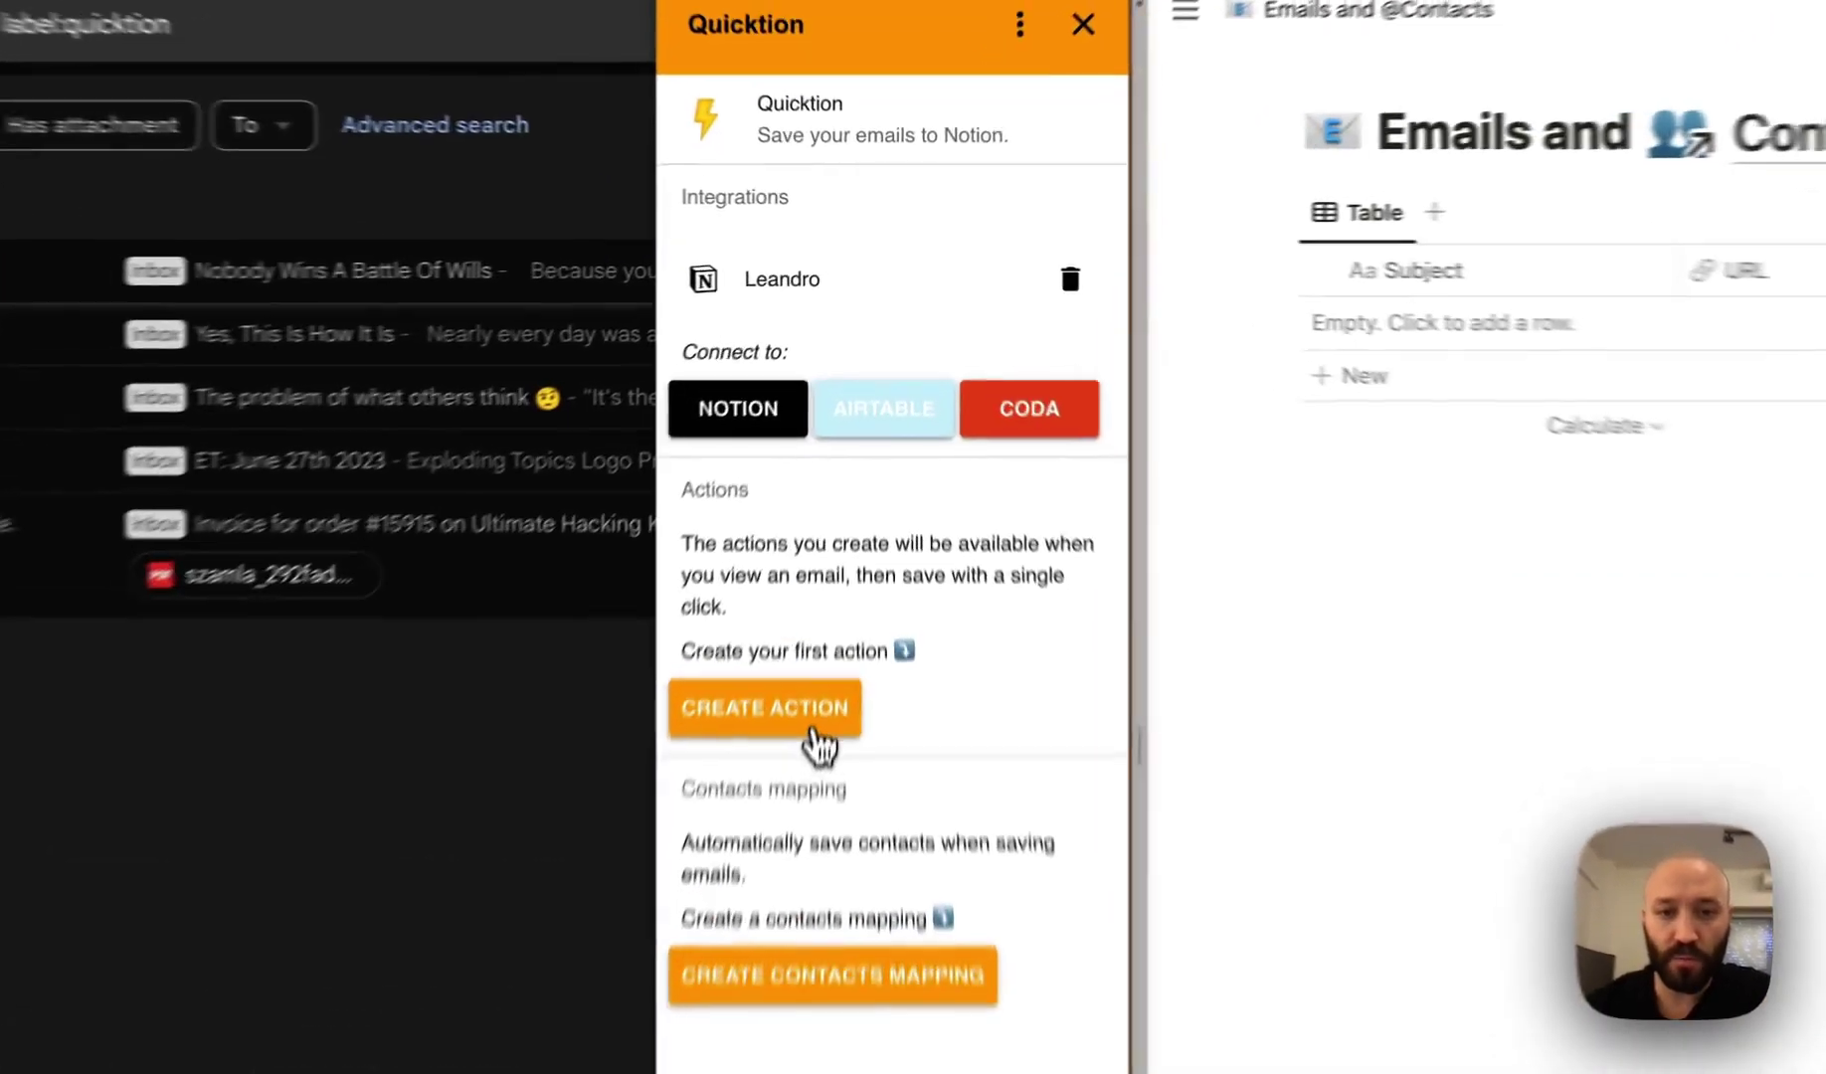
# Start a new Quicktion action, name it "Save to Emails" and set its button color to darksalmon
pyautogui.click(846, 519)
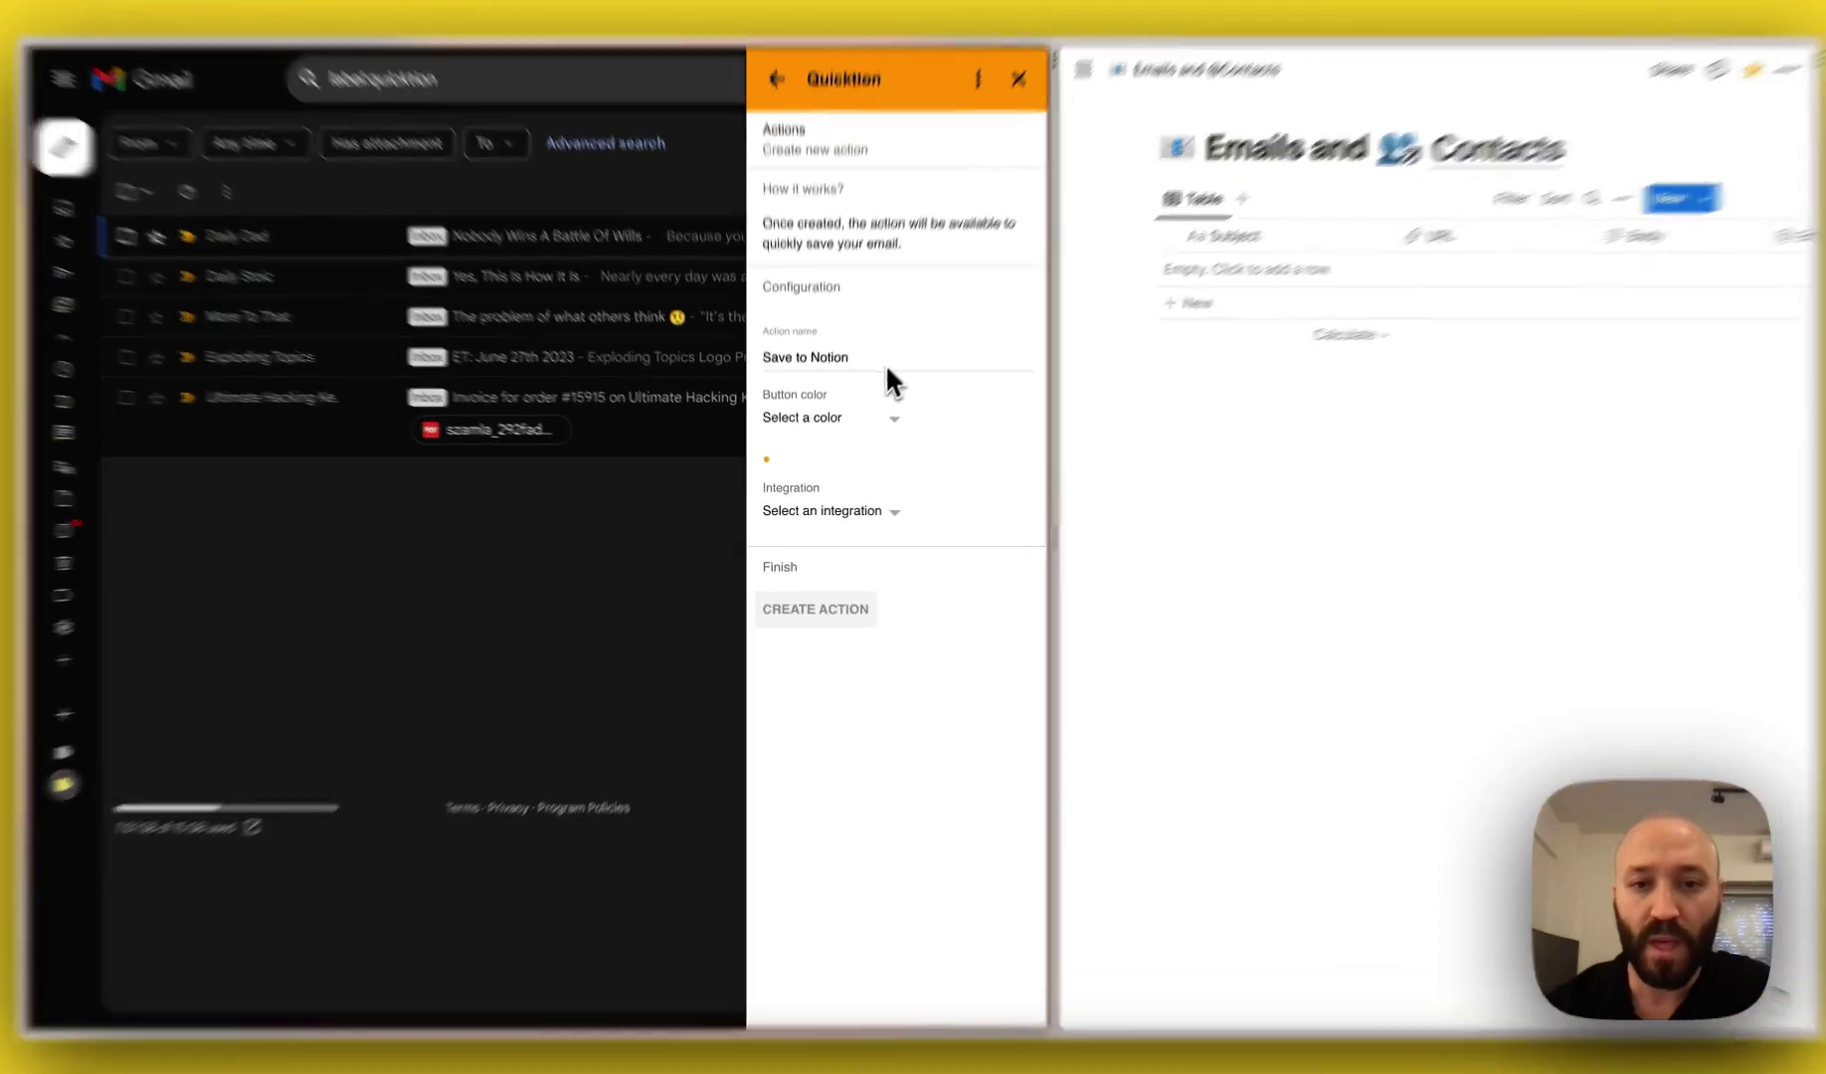
pyautogui.tripleClick(876, 367)
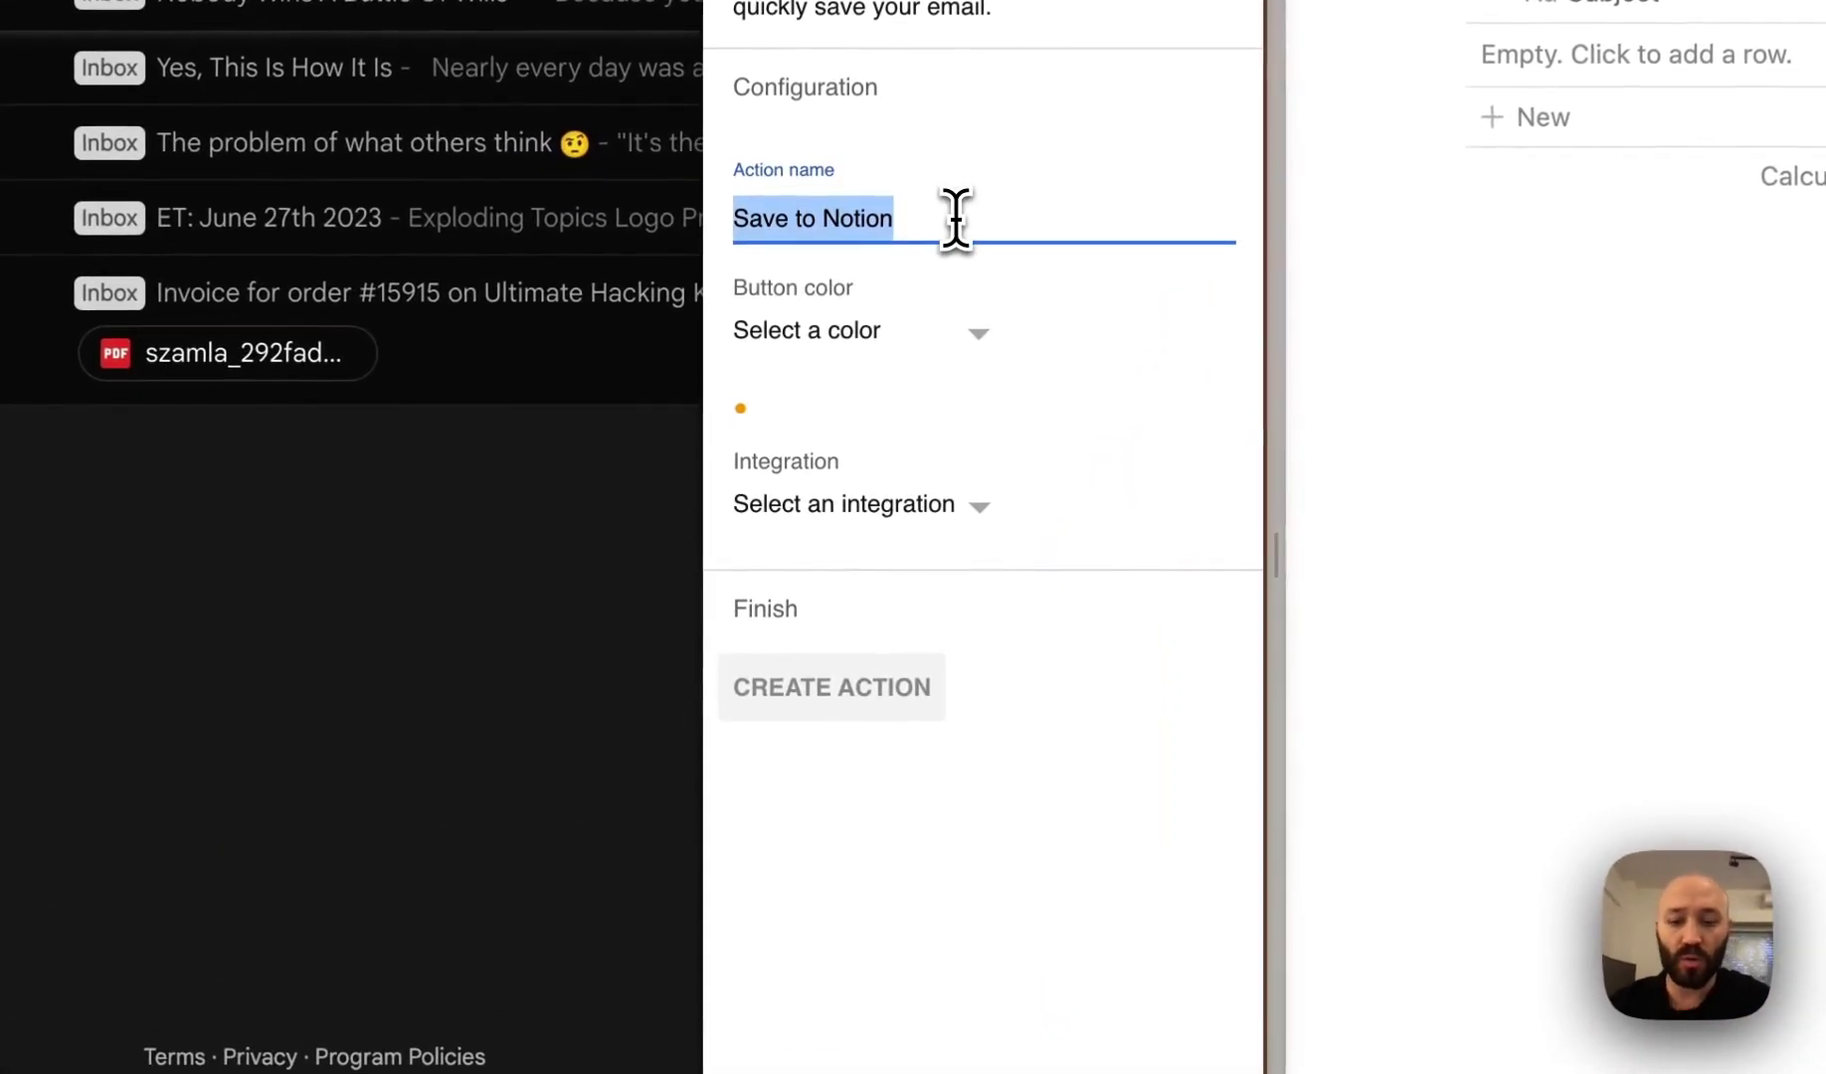
pyautogui.write('Save t')
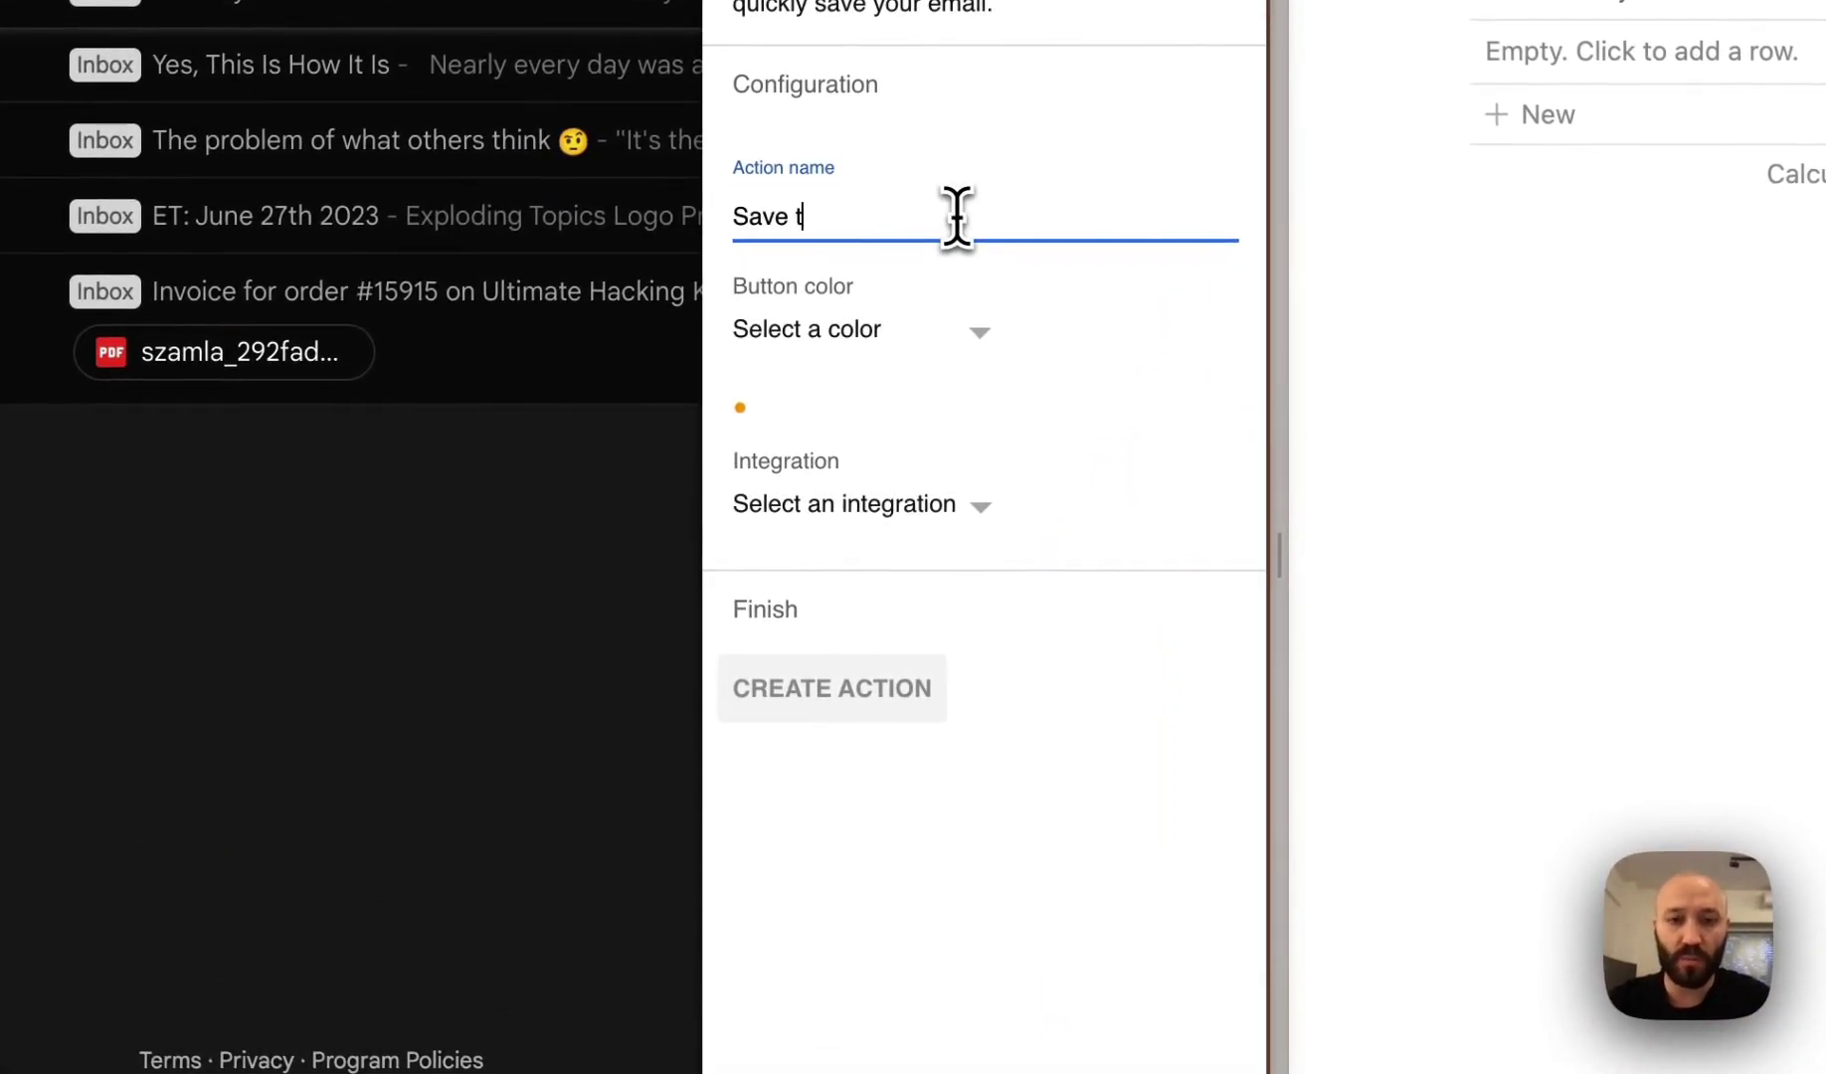
pyautogui.write('o Emails')
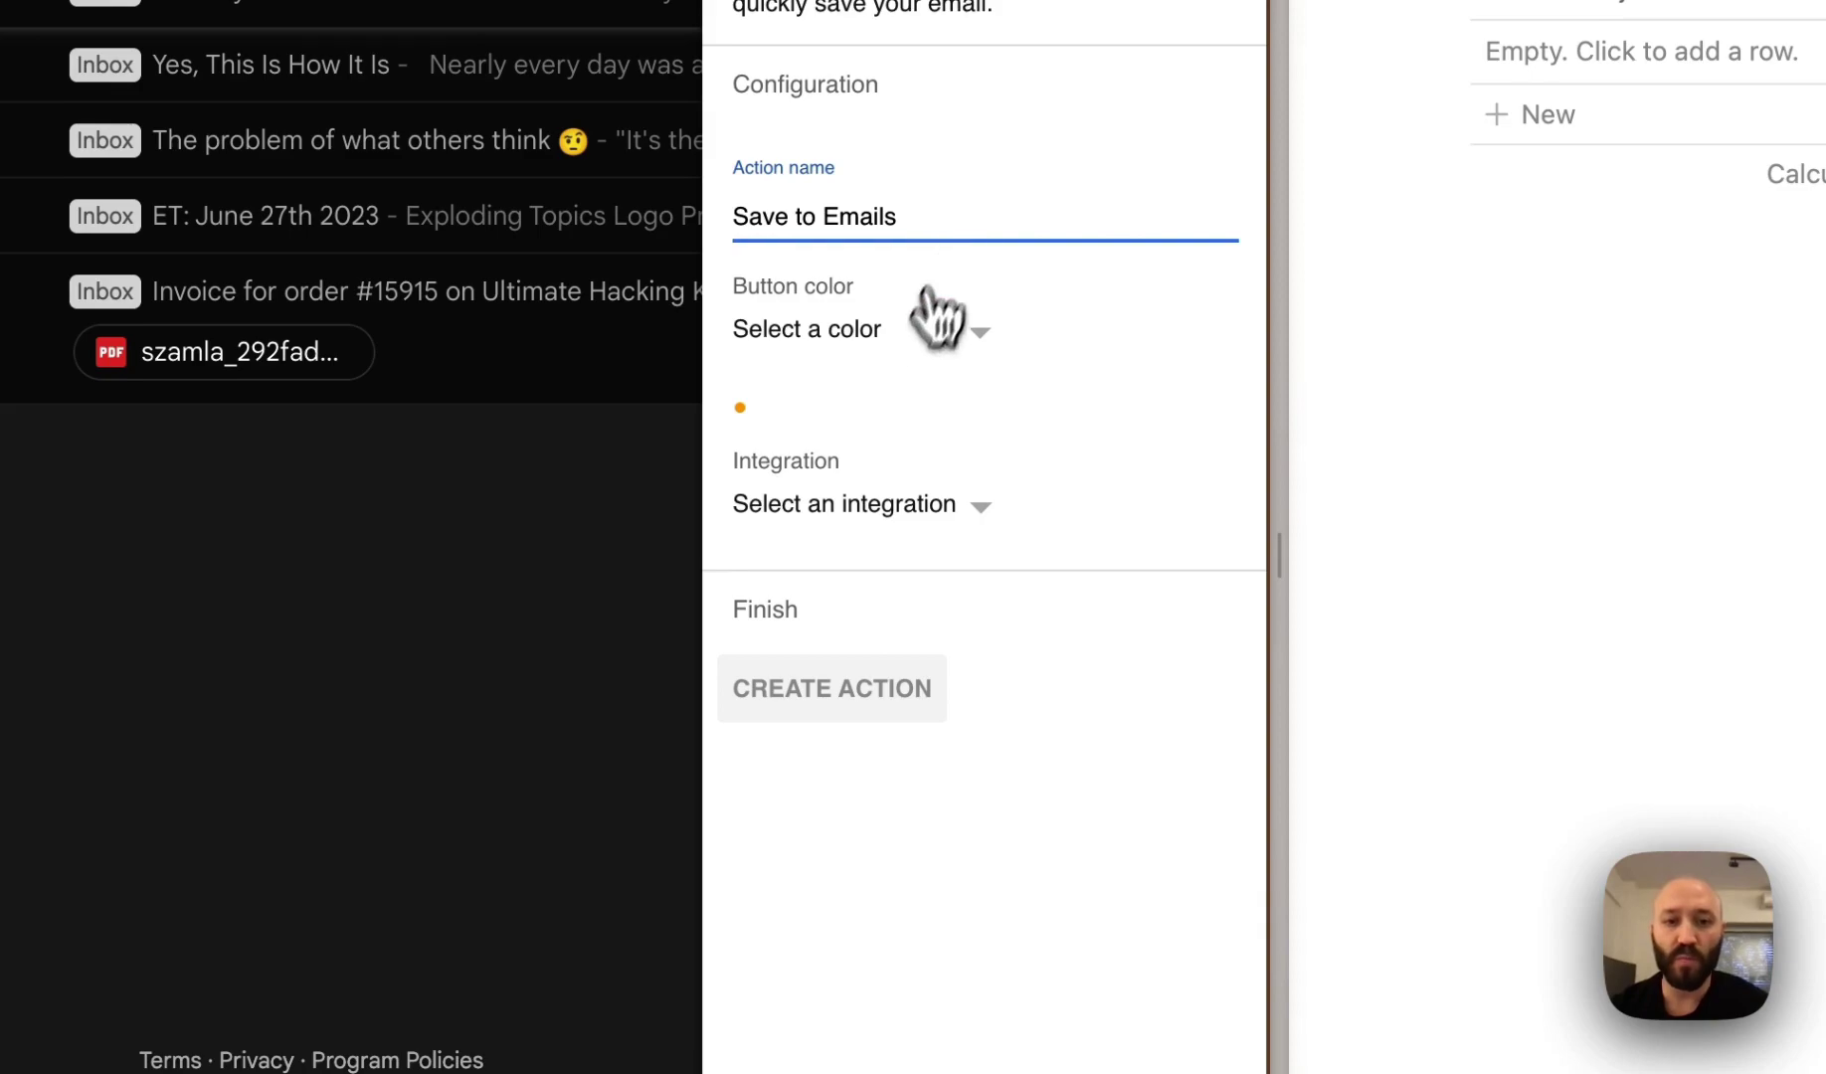
pyautogui.click(923, 310)
pyautogui.scroll(-5, 943, 278)
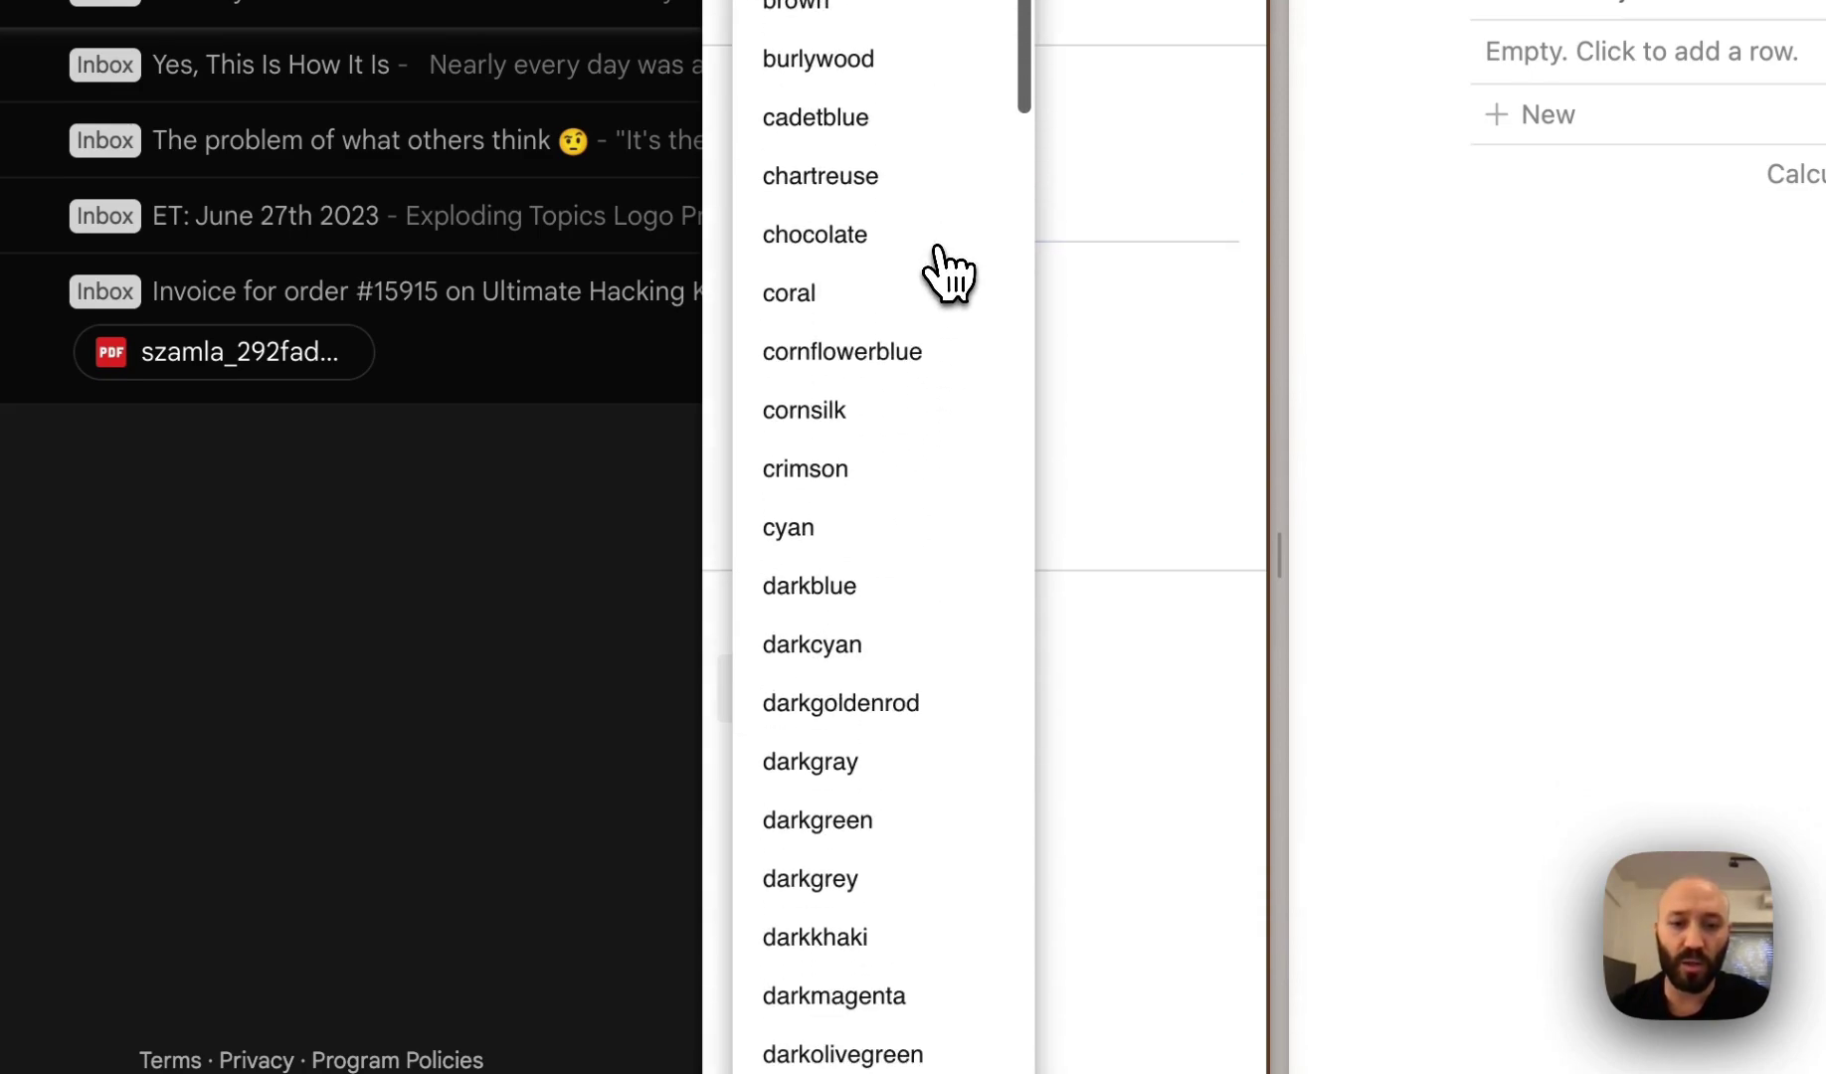
pyautogui.scroll(-5, 943, 273)
pyautogui.scroll(-2, 910, 761)
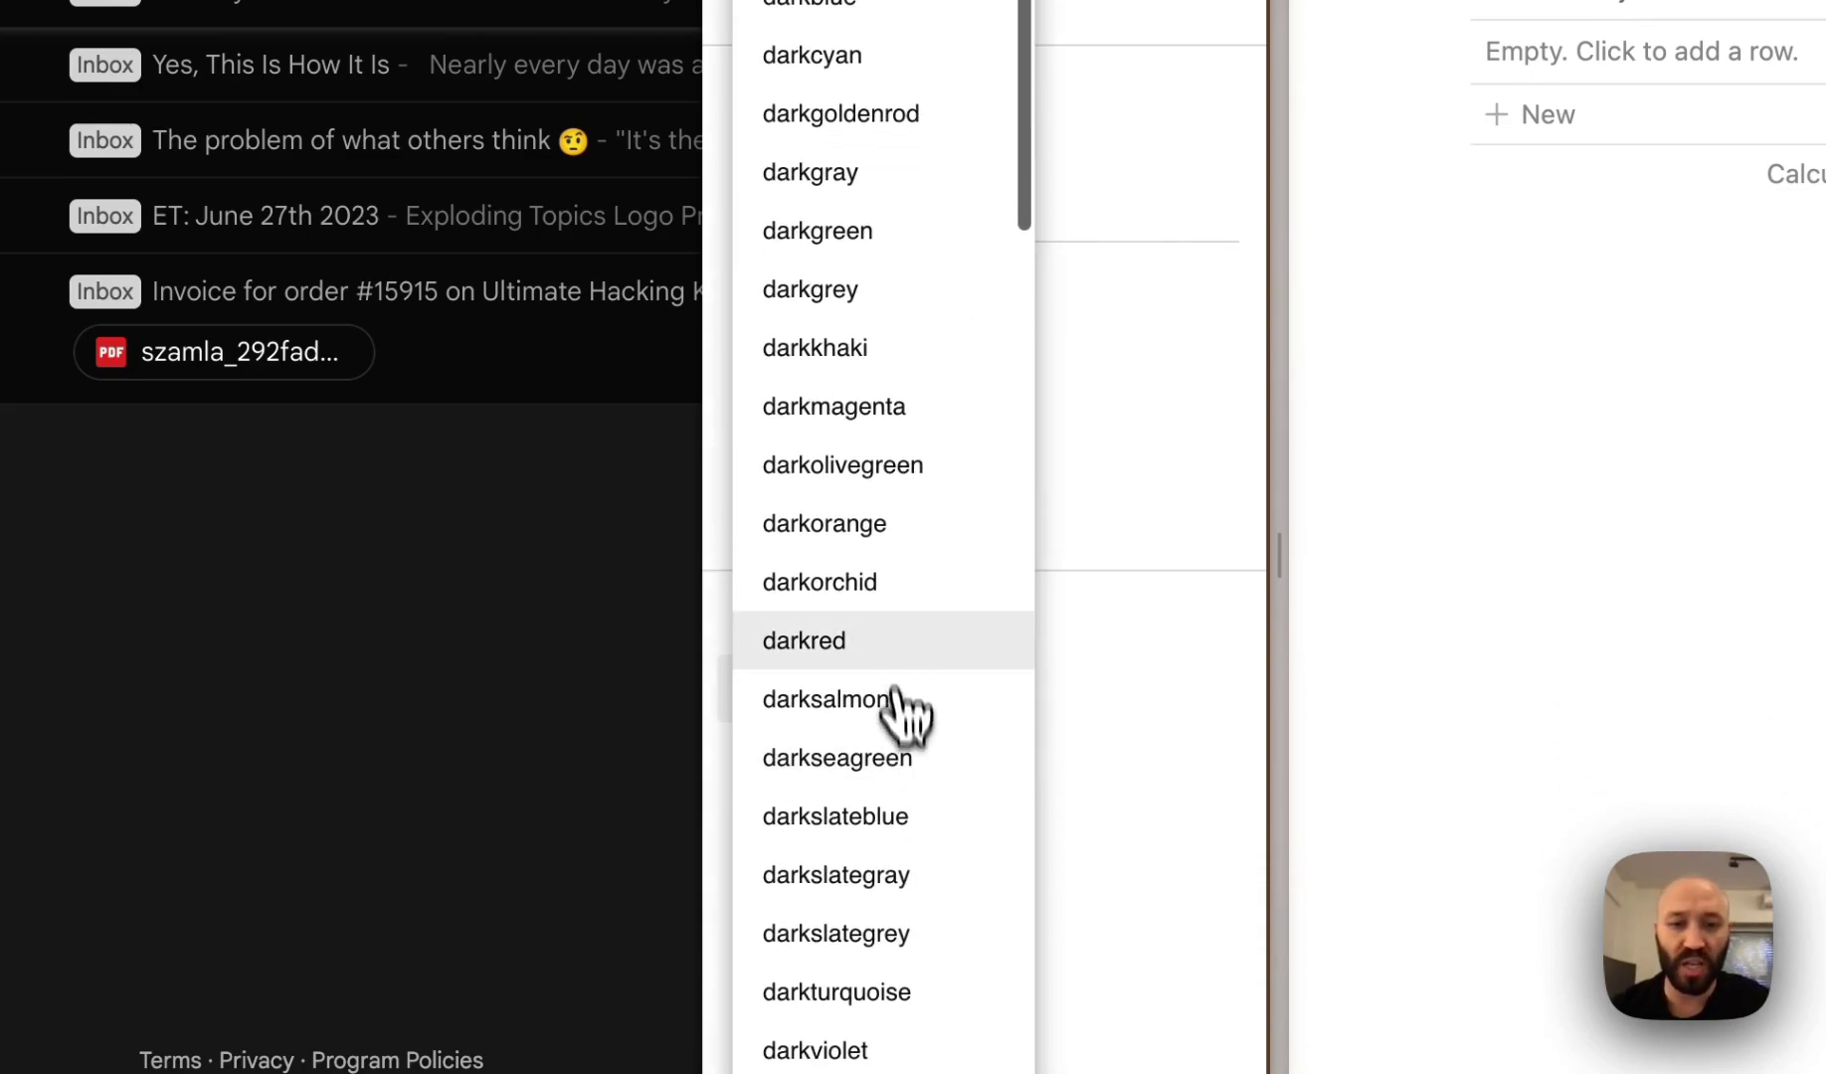
pyautogui.click(893, 712)
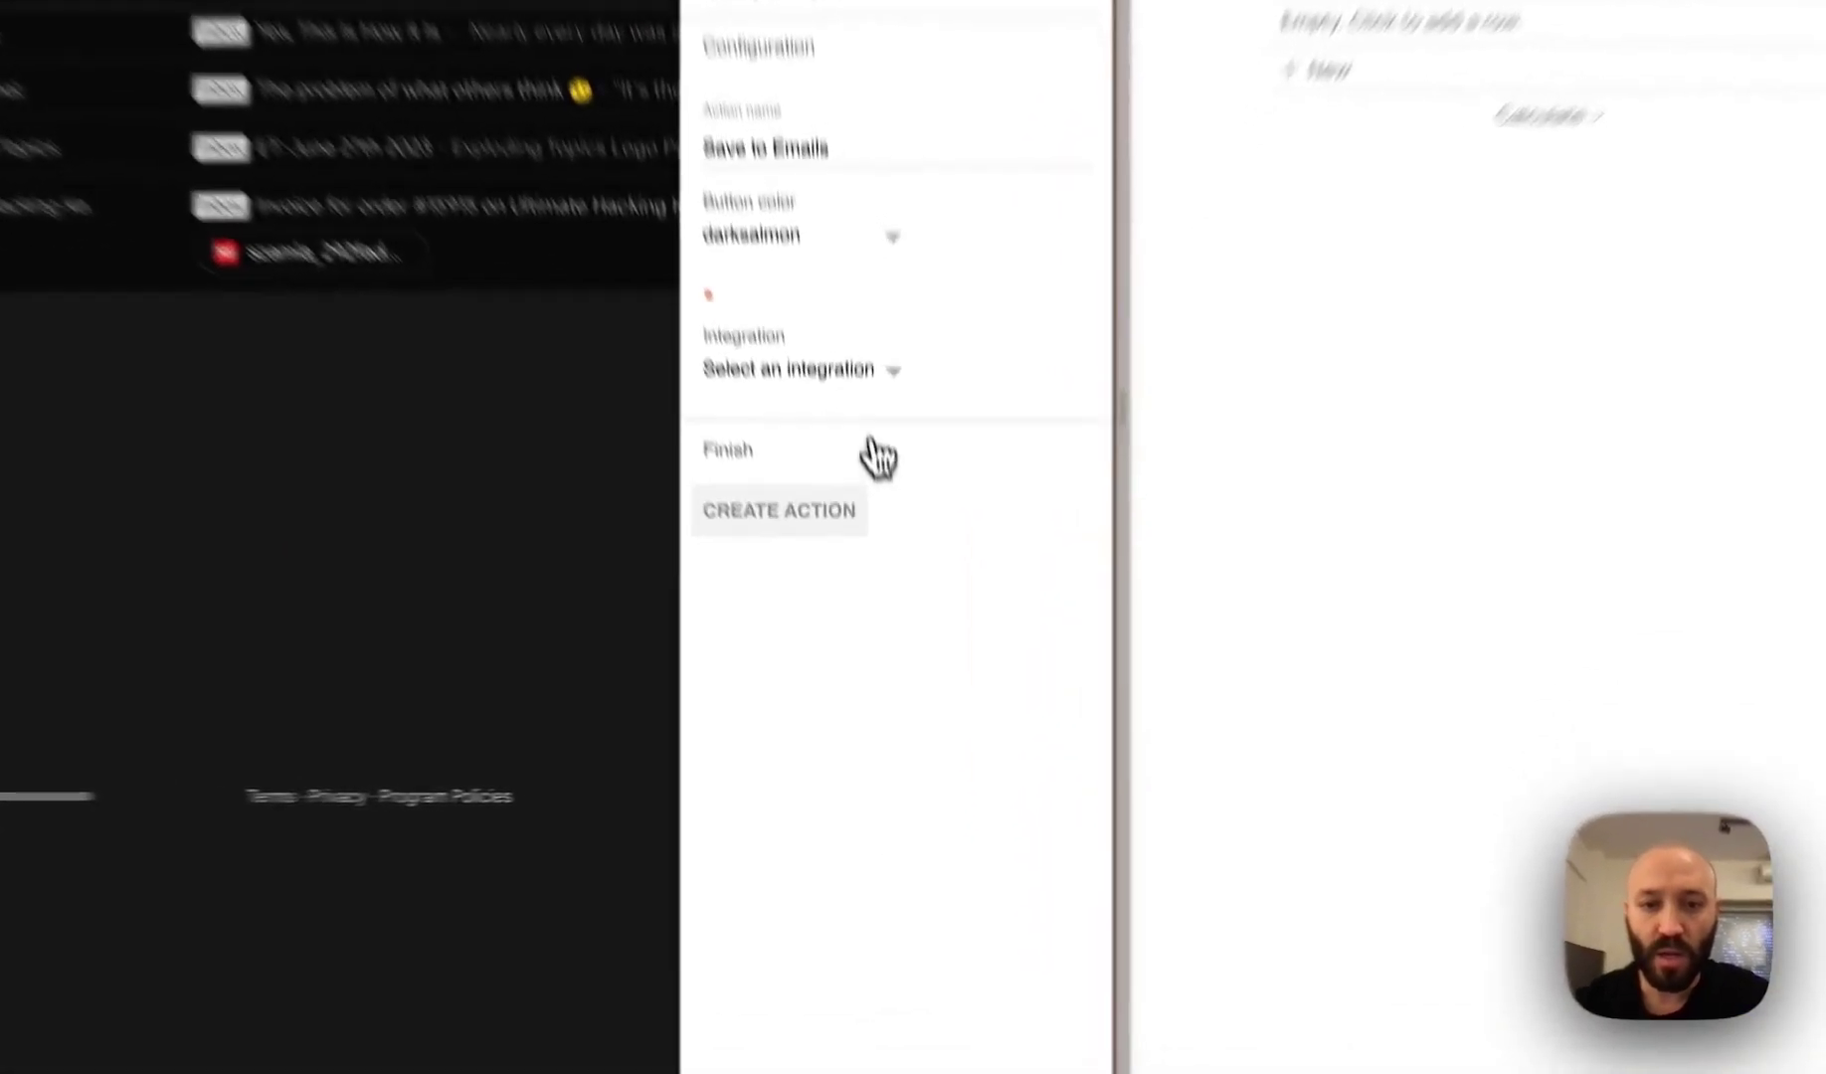
# Assign the connected Notion workspace as the action's integration and Emails and Contacts as its database
pyautogui.click(867, 516)
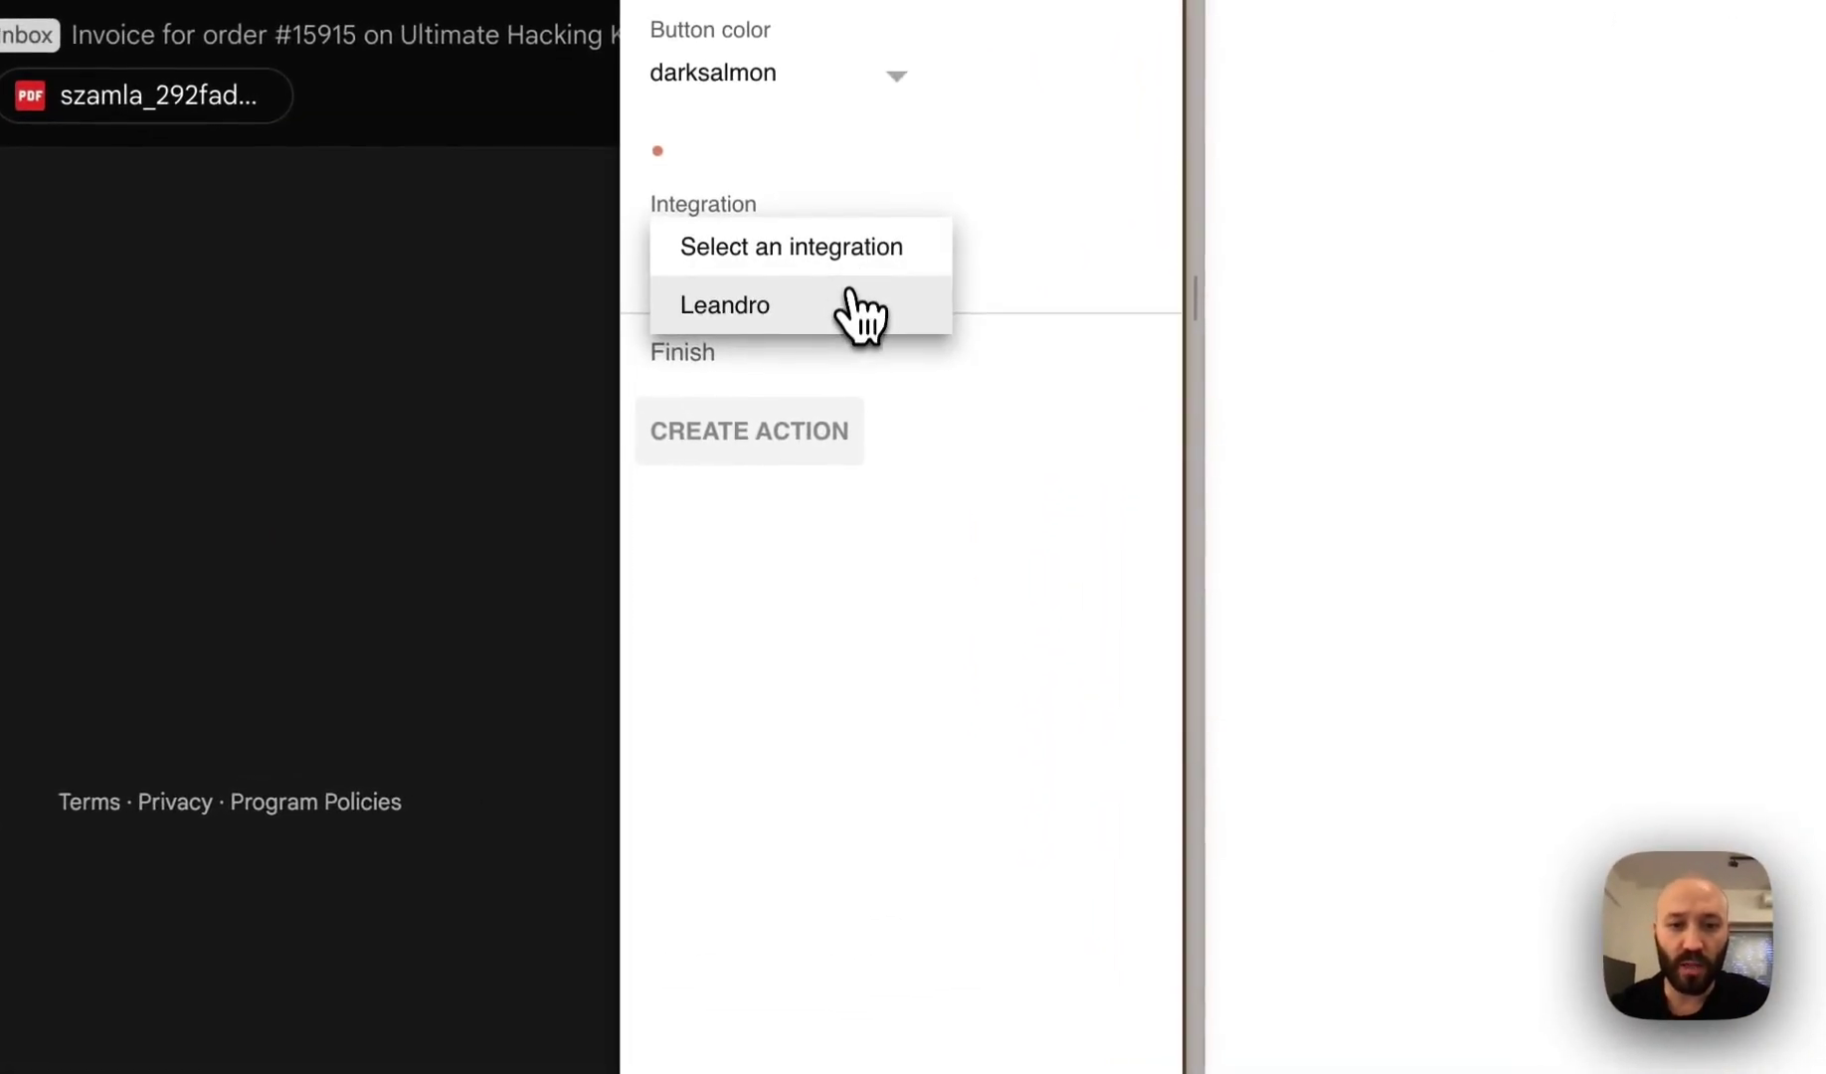
pyautogui.click(835, 309)
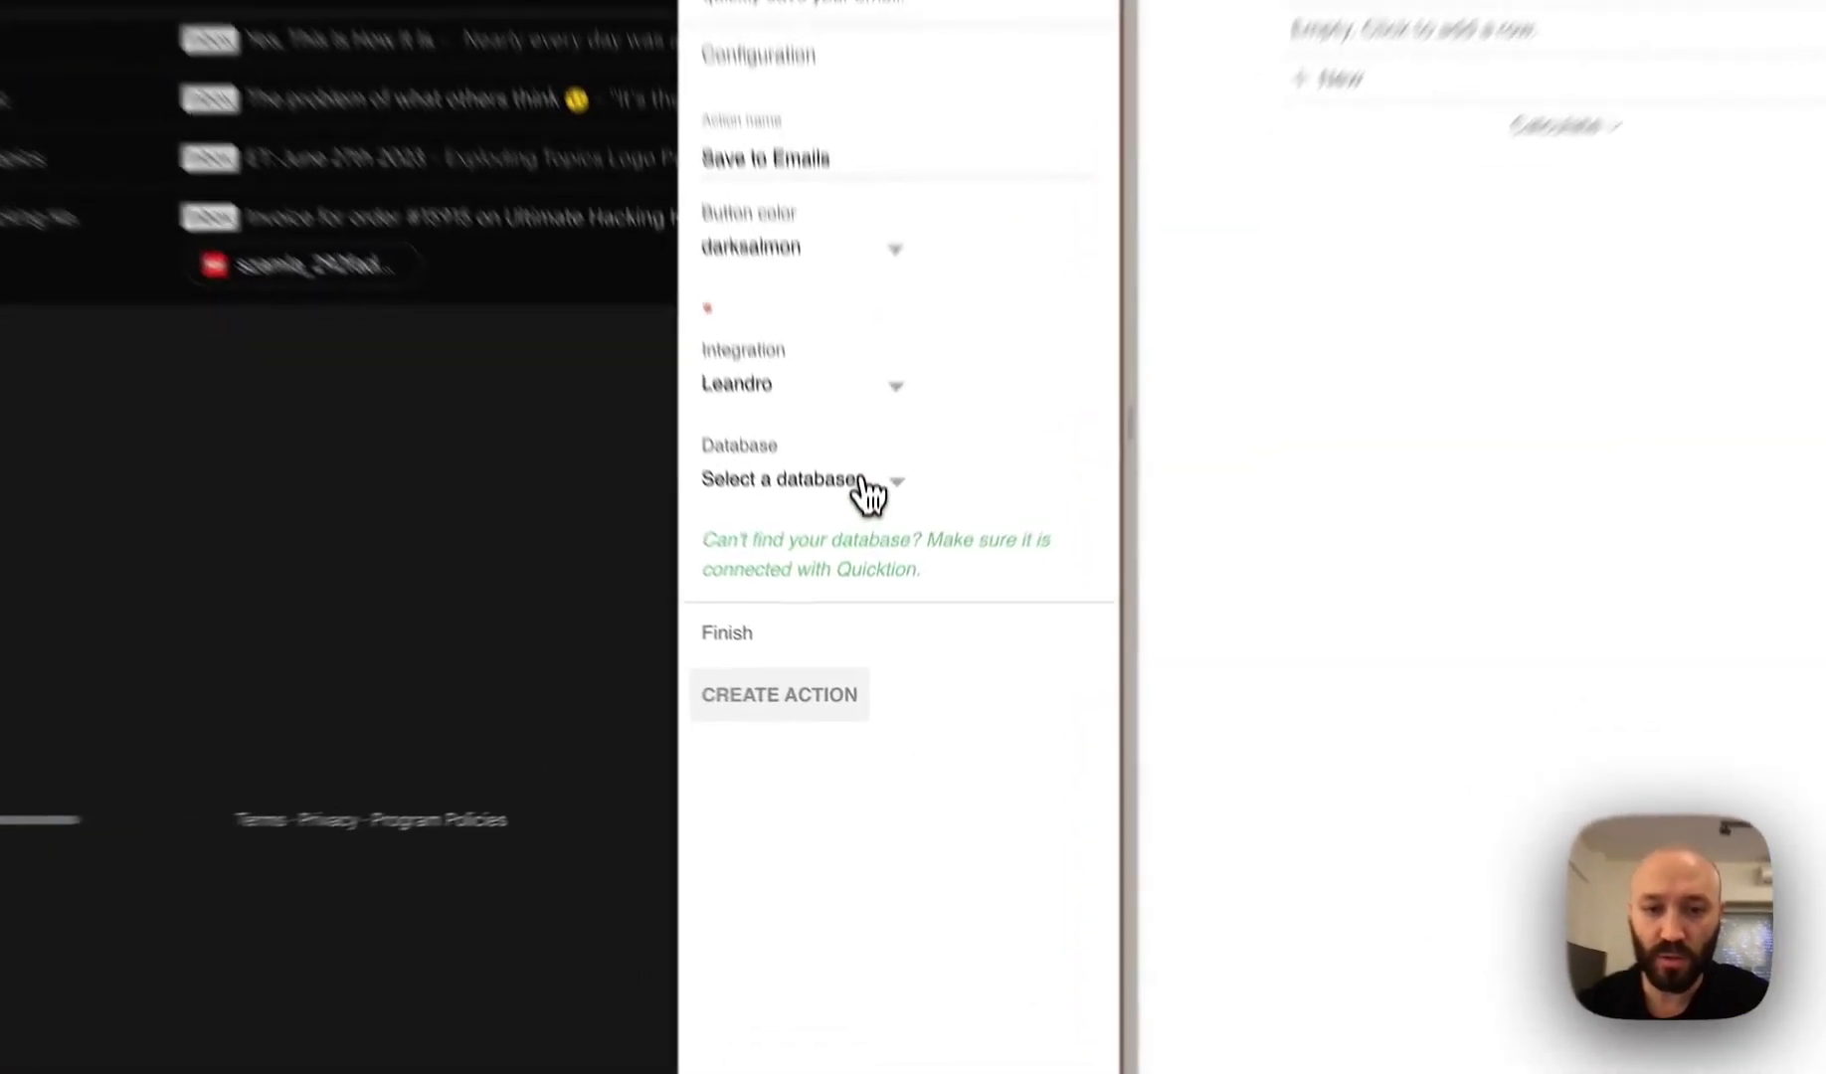
pyautogui.click(851, 573)
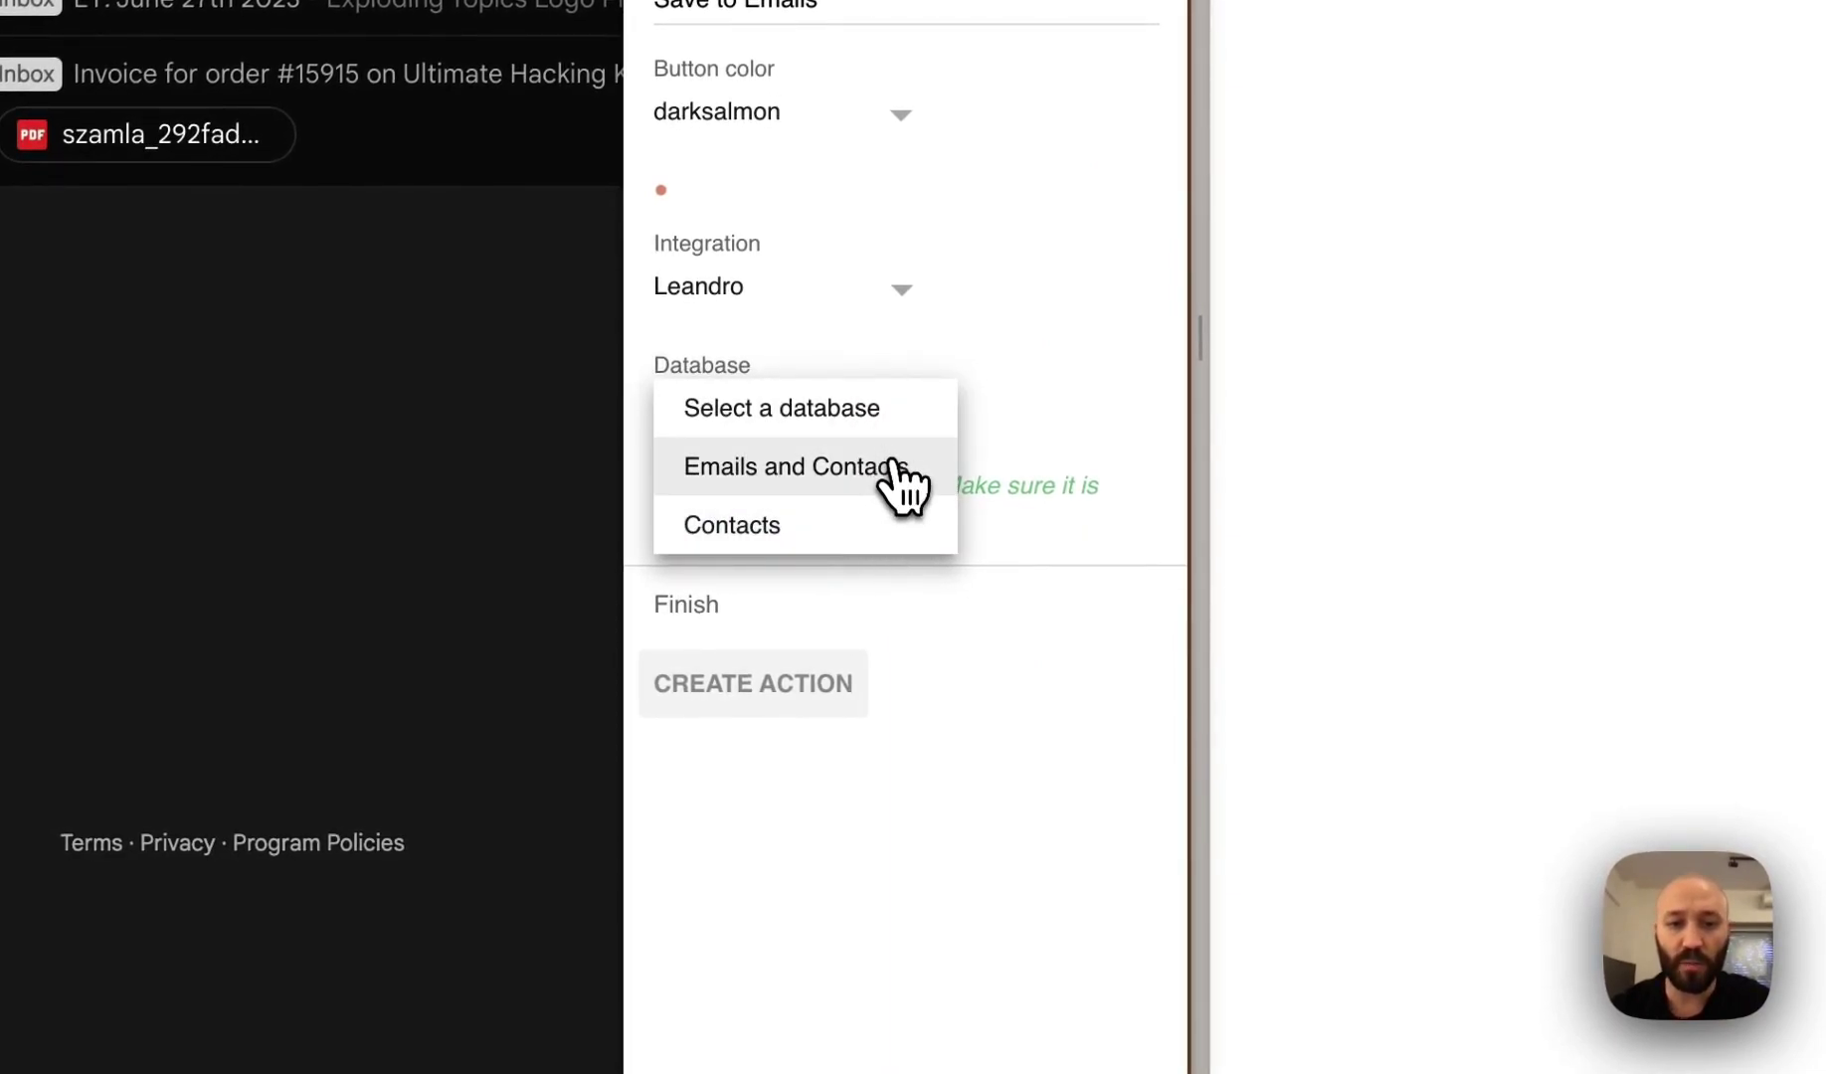
pyautogui.click(894, 468)
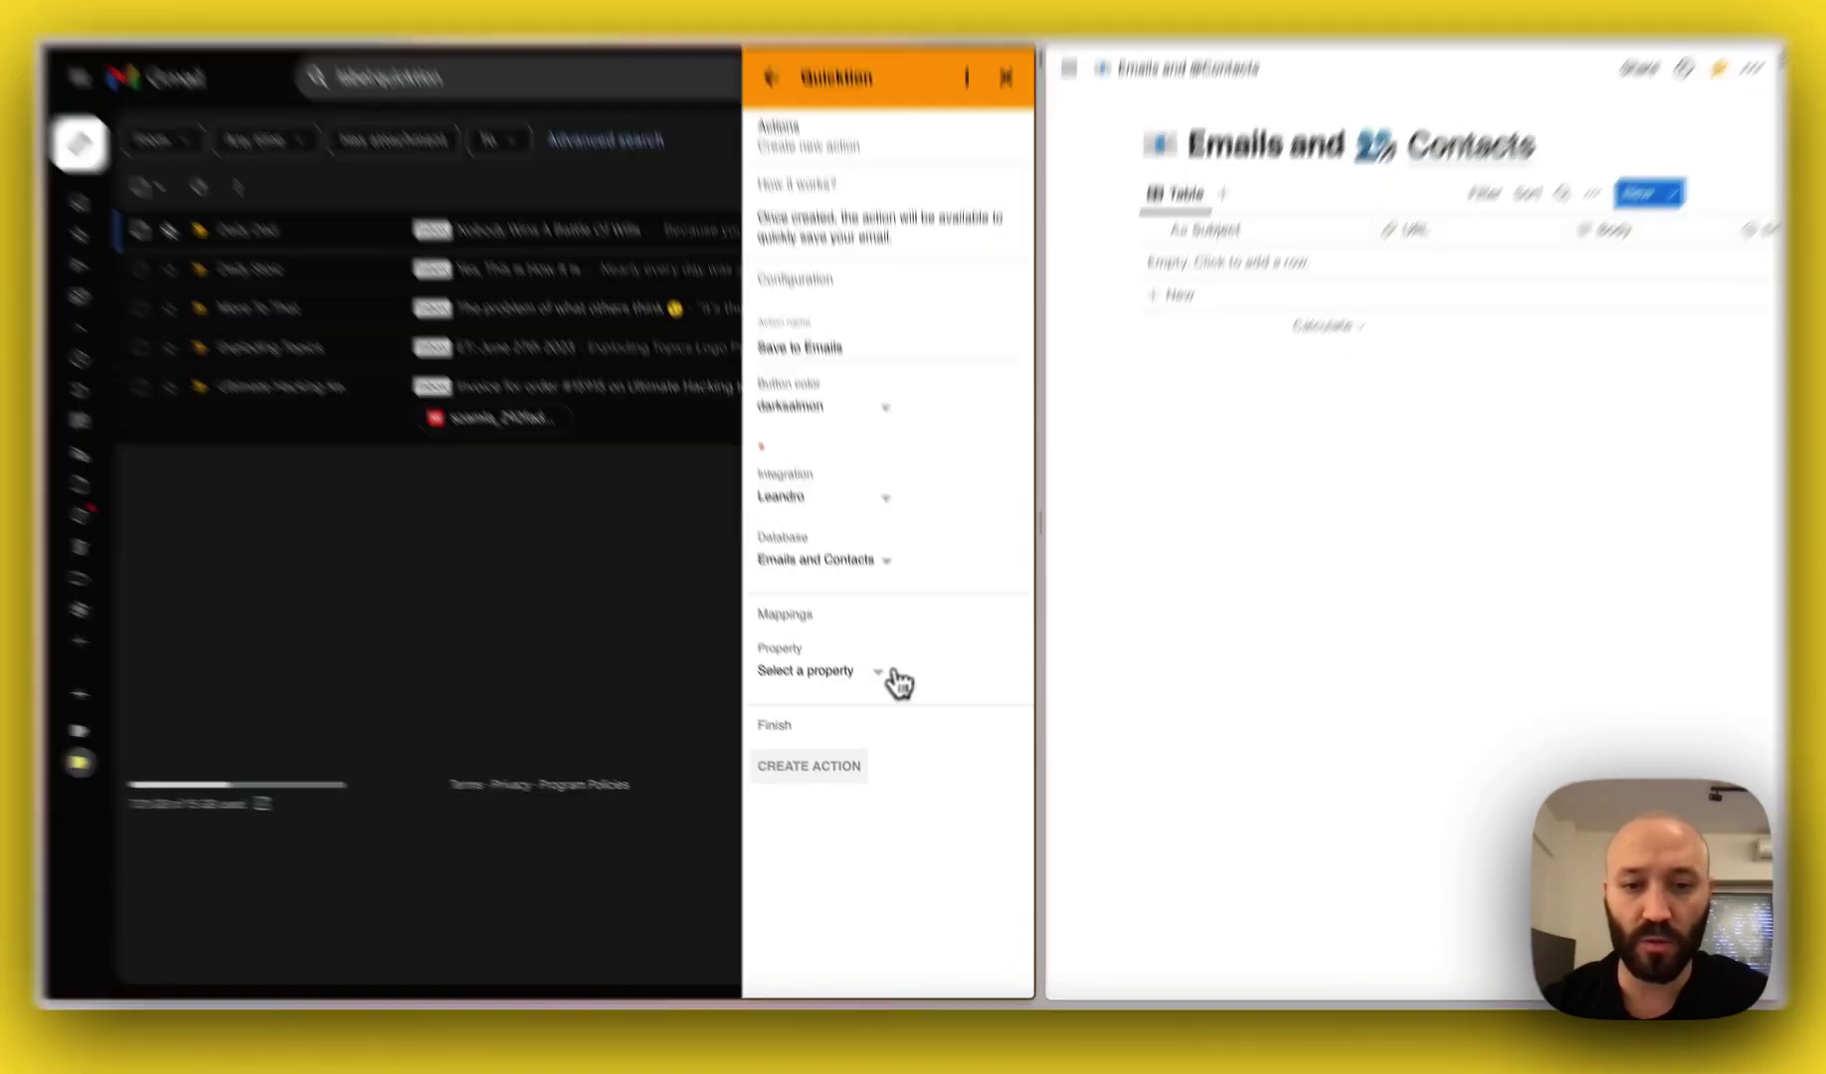
# Add a mapping that fills the database's URL property with the email's URL
pyautogui.click(894, 674)
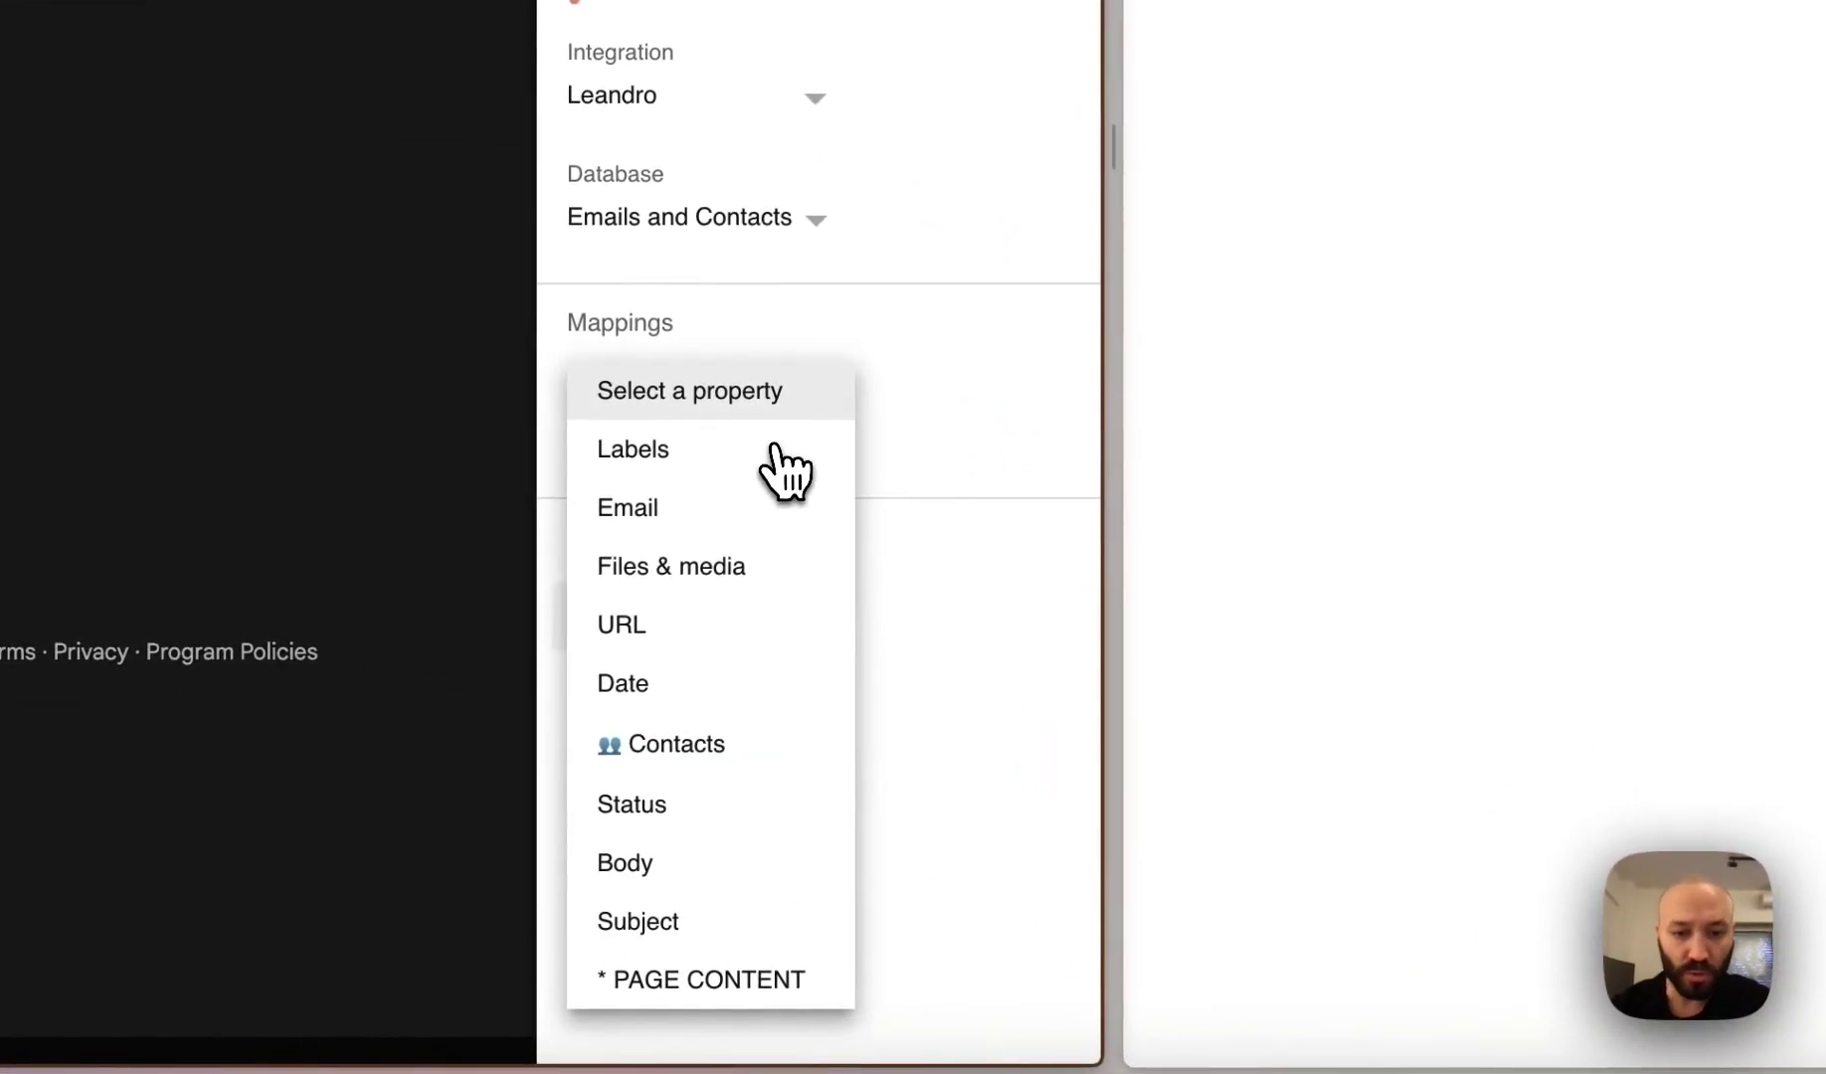
pyautogui.click(748, 630)
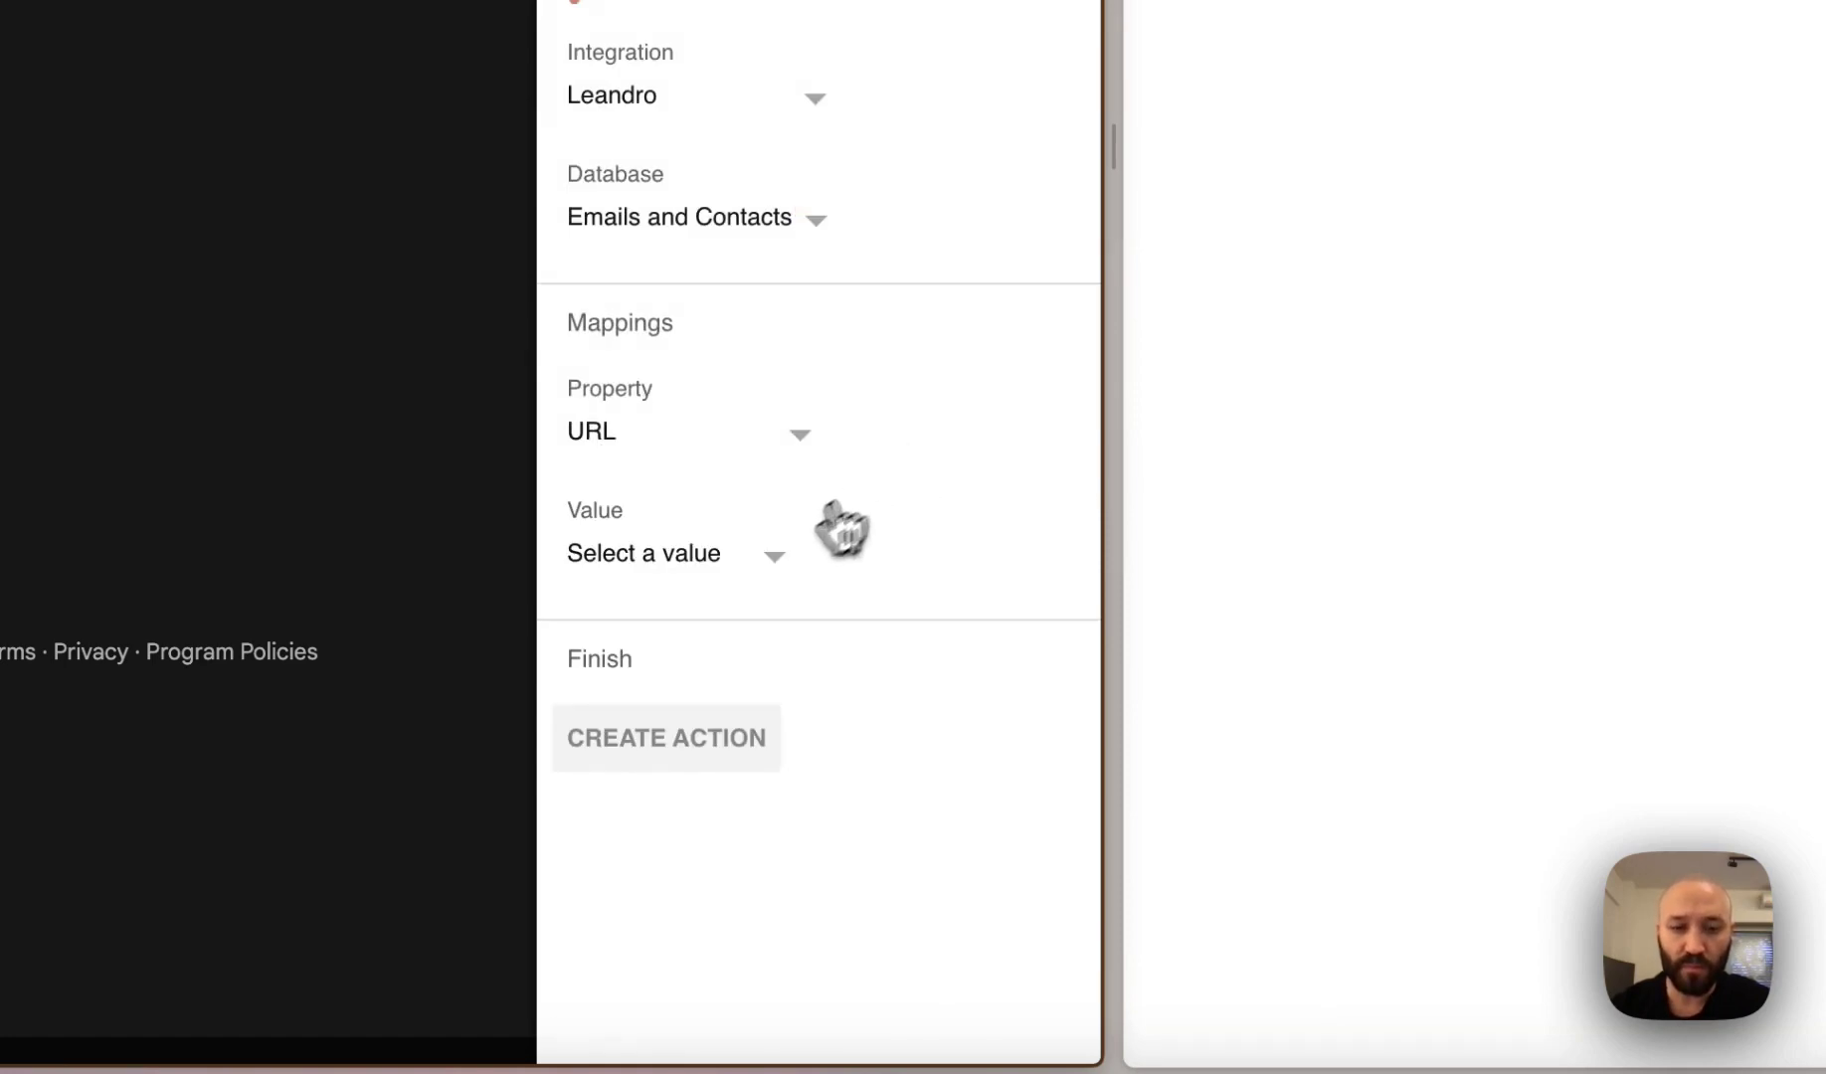
pyautogui.click(781, 555)
pyautogui.click(744, 676)
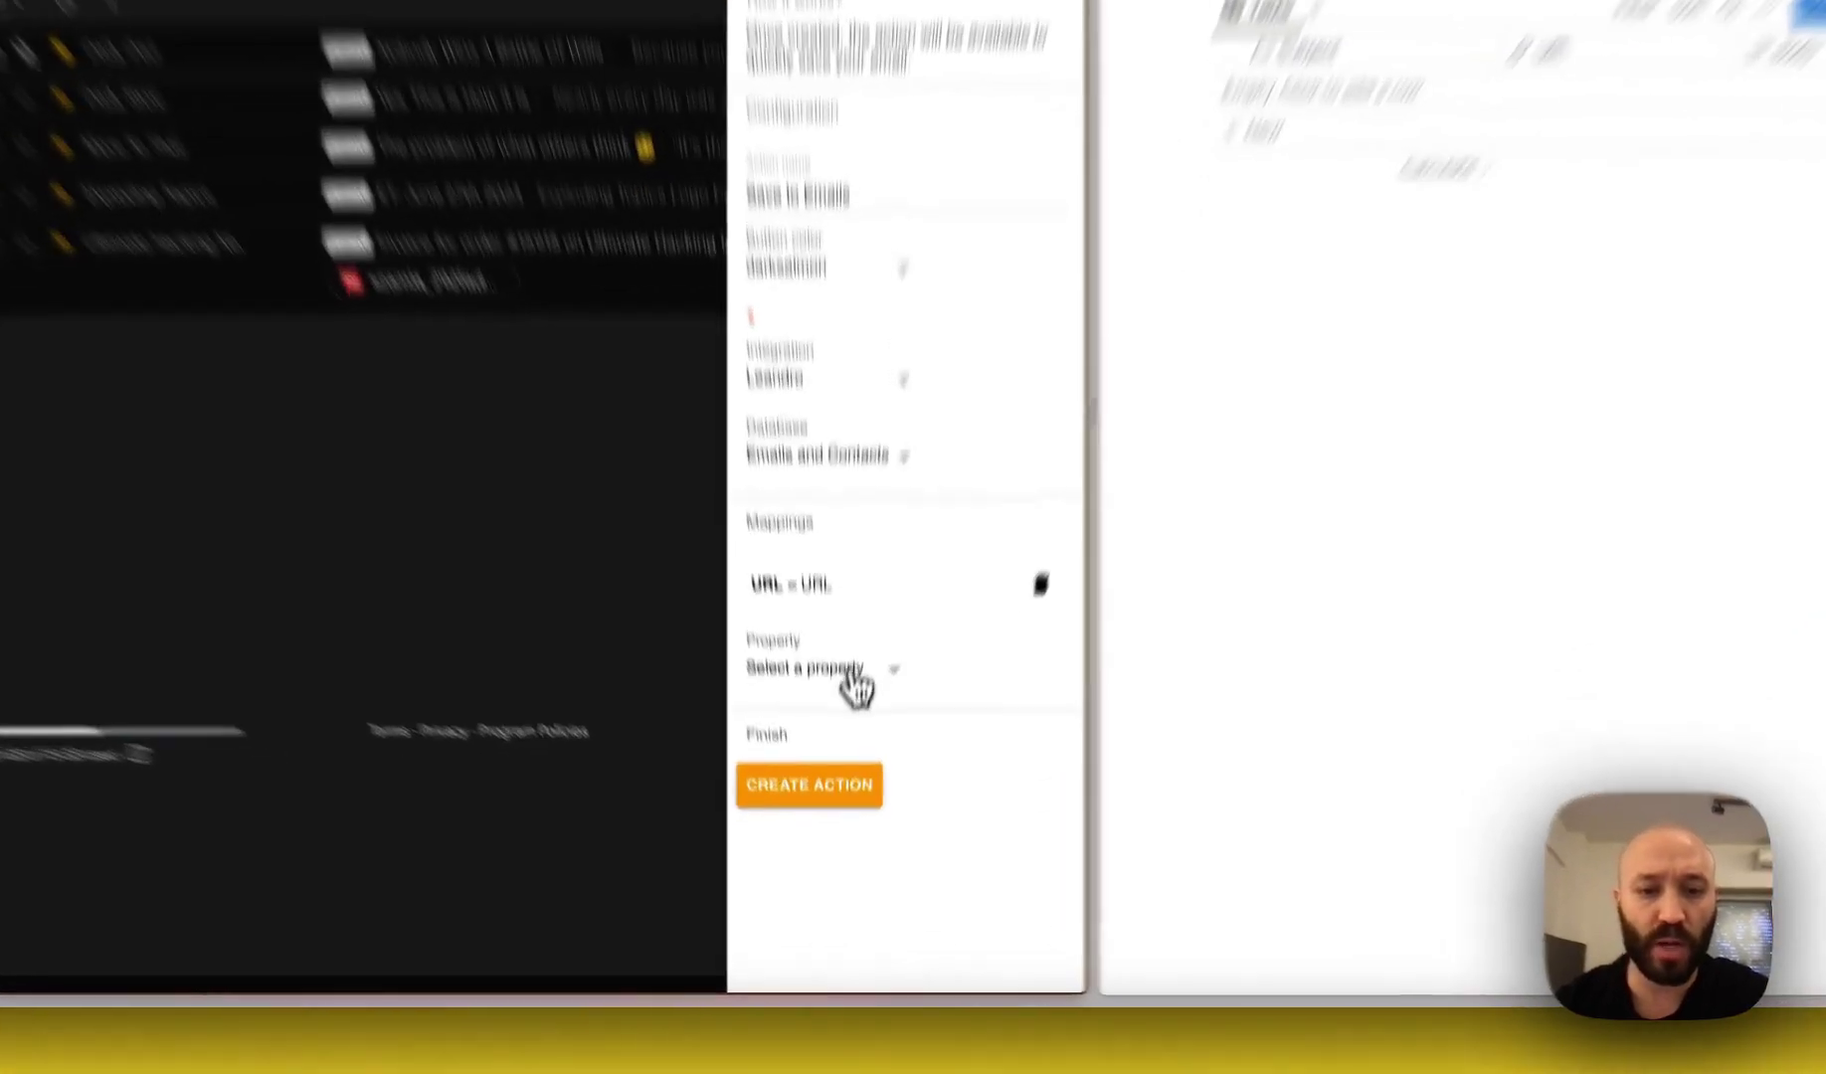
# Add a mapping that fills the database's Subject property with the email's Subject
pyautogui.click(855, 744)
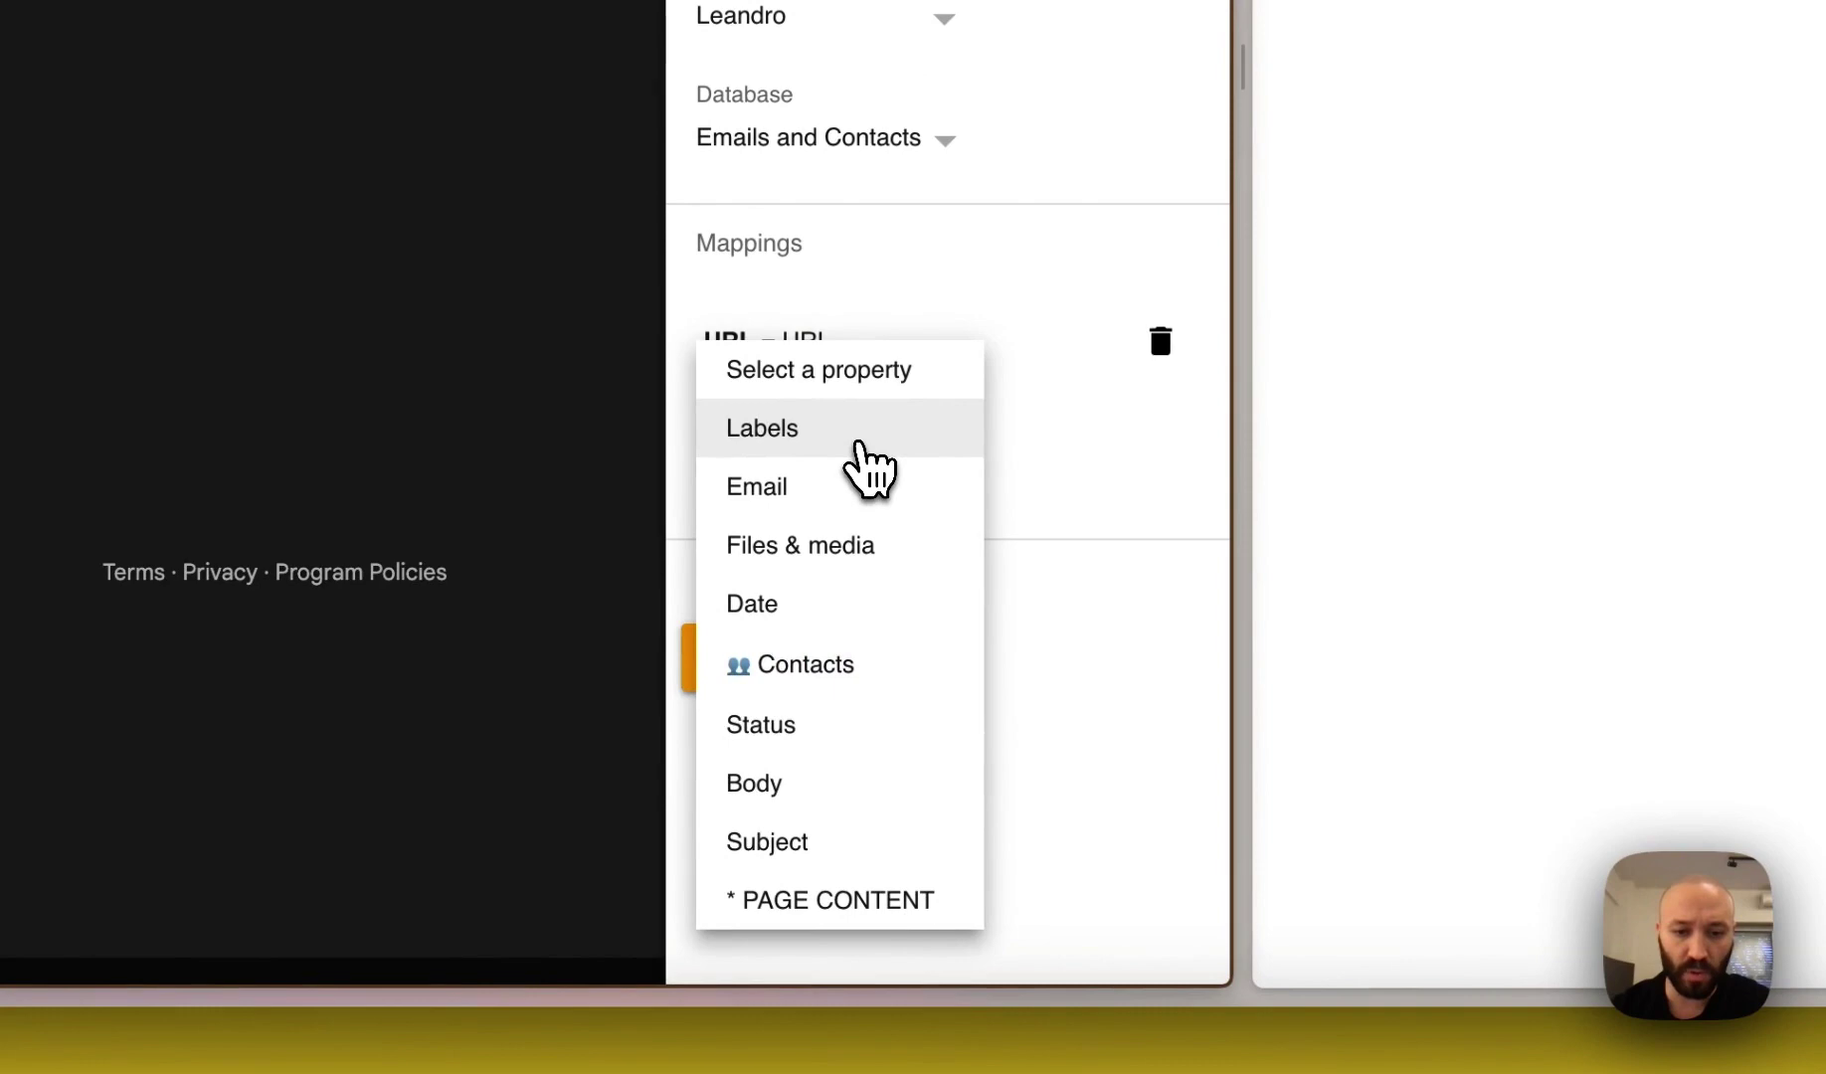
pyautogui.click(863, 845)
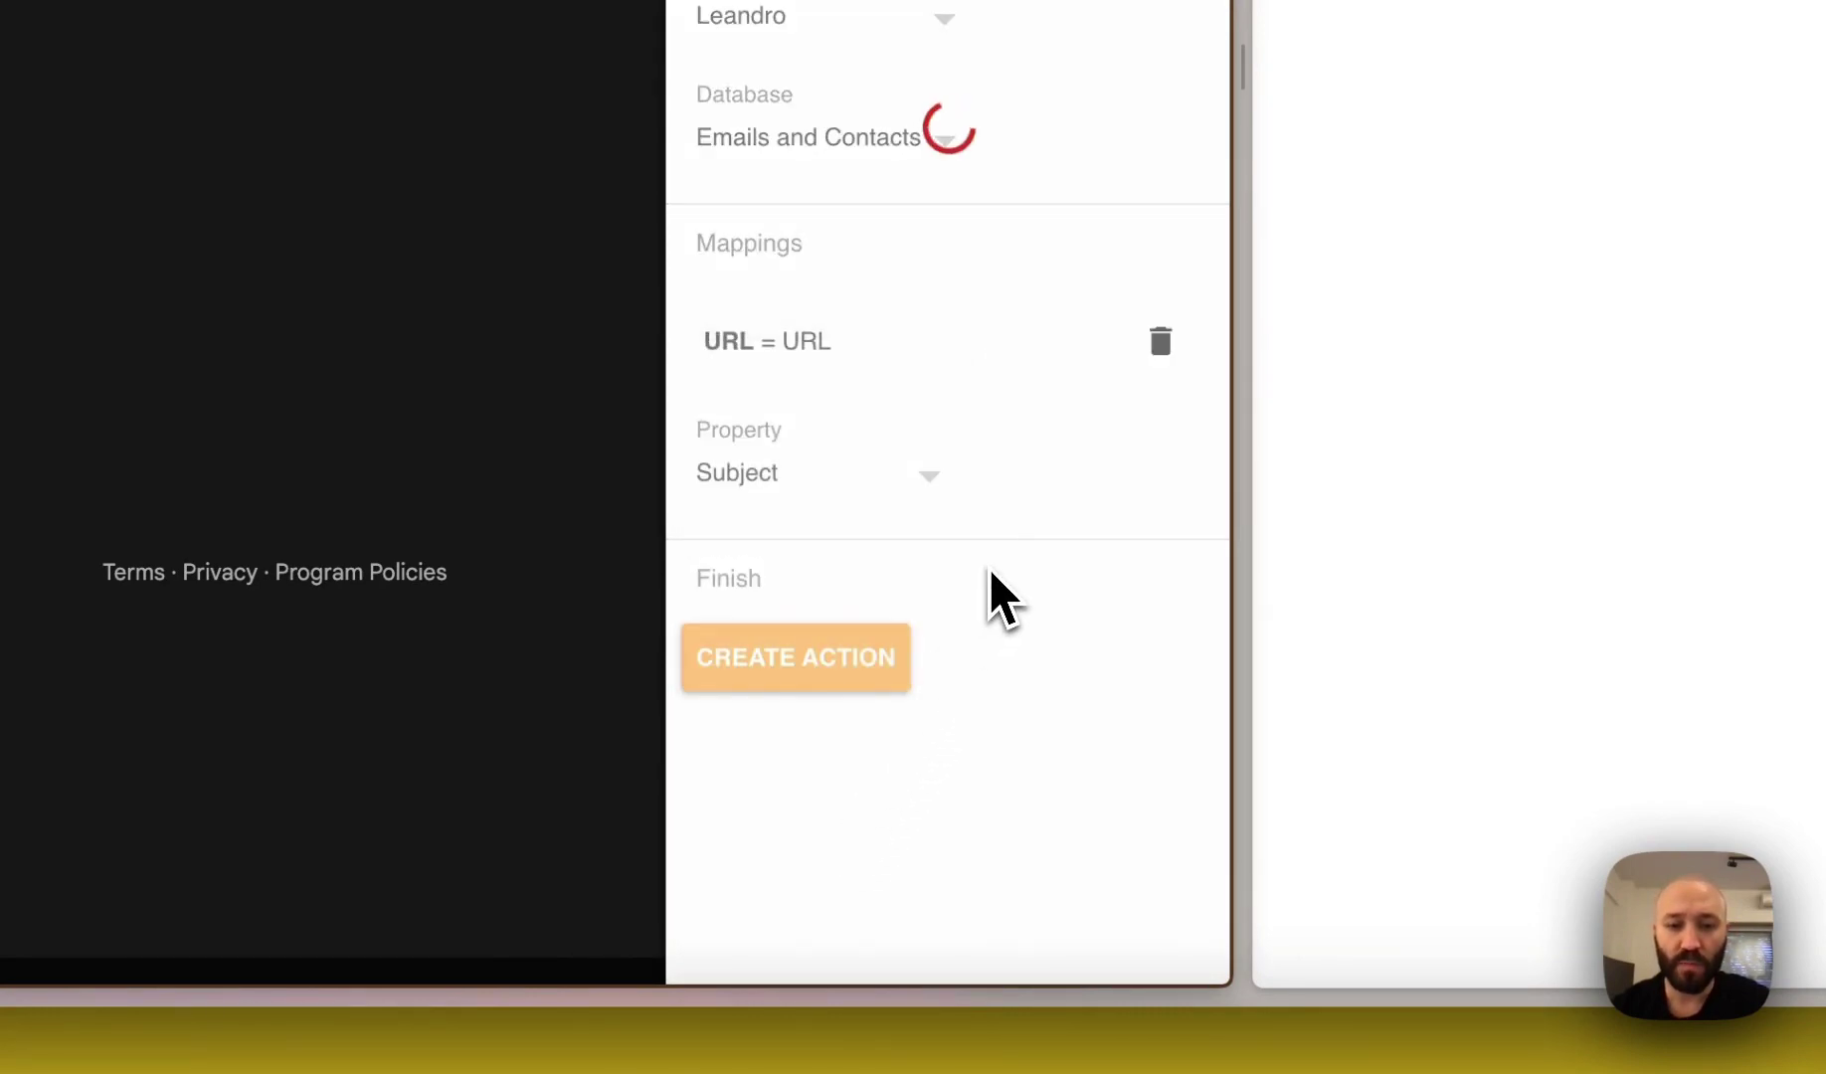
pyautogui.click(876, 597)
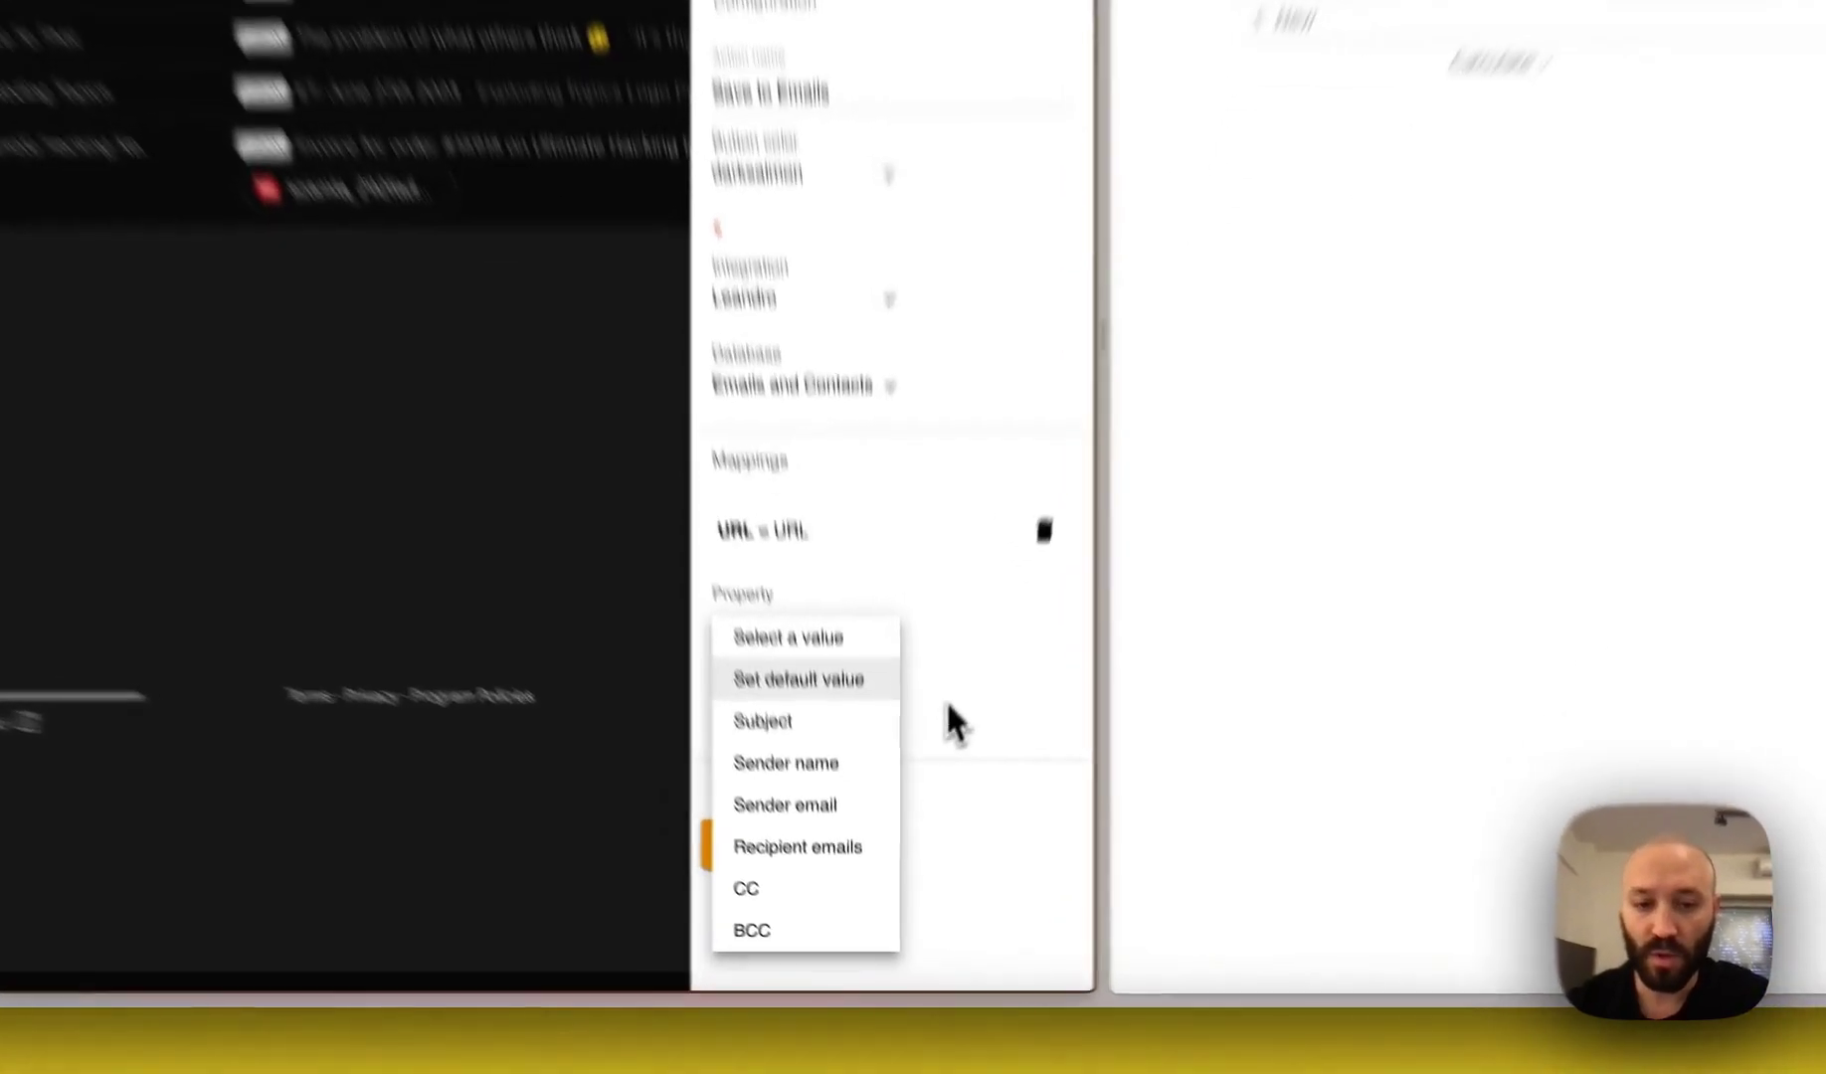
pyautogui.click(806, 807)
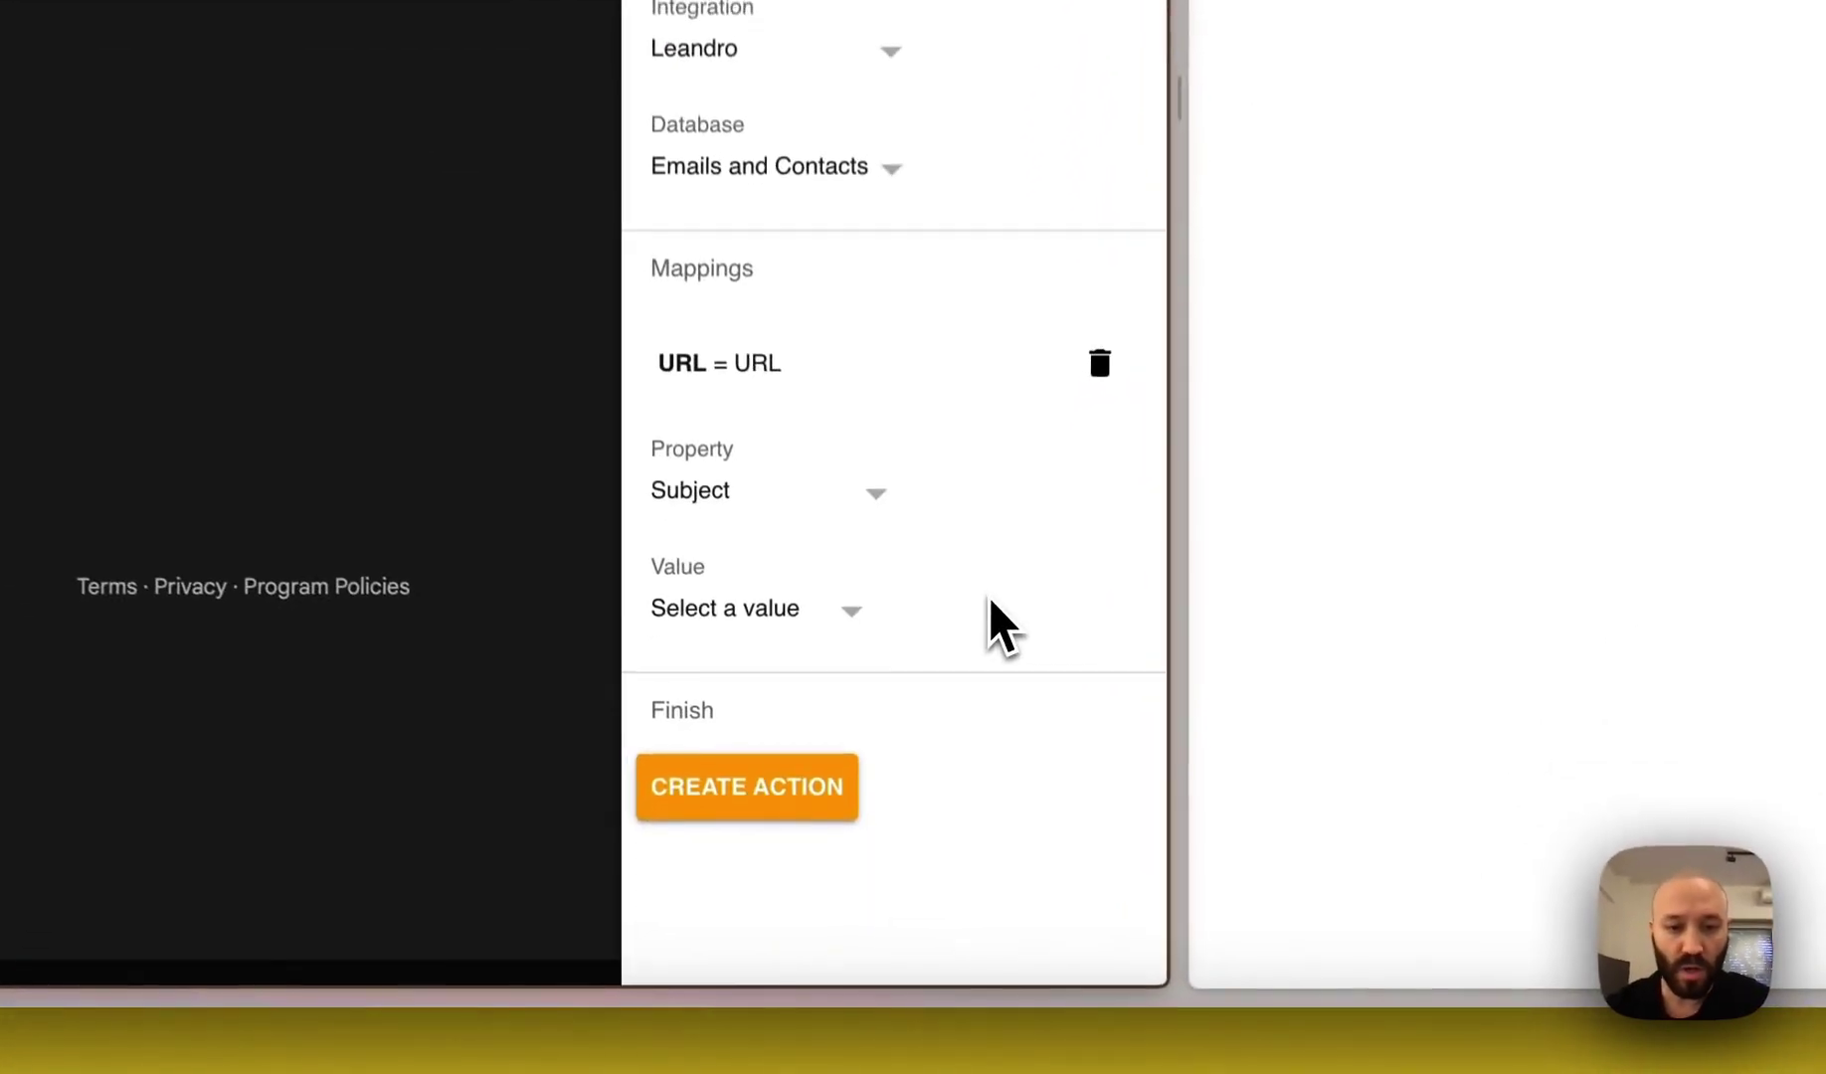
pyautogui.click(805, 612)
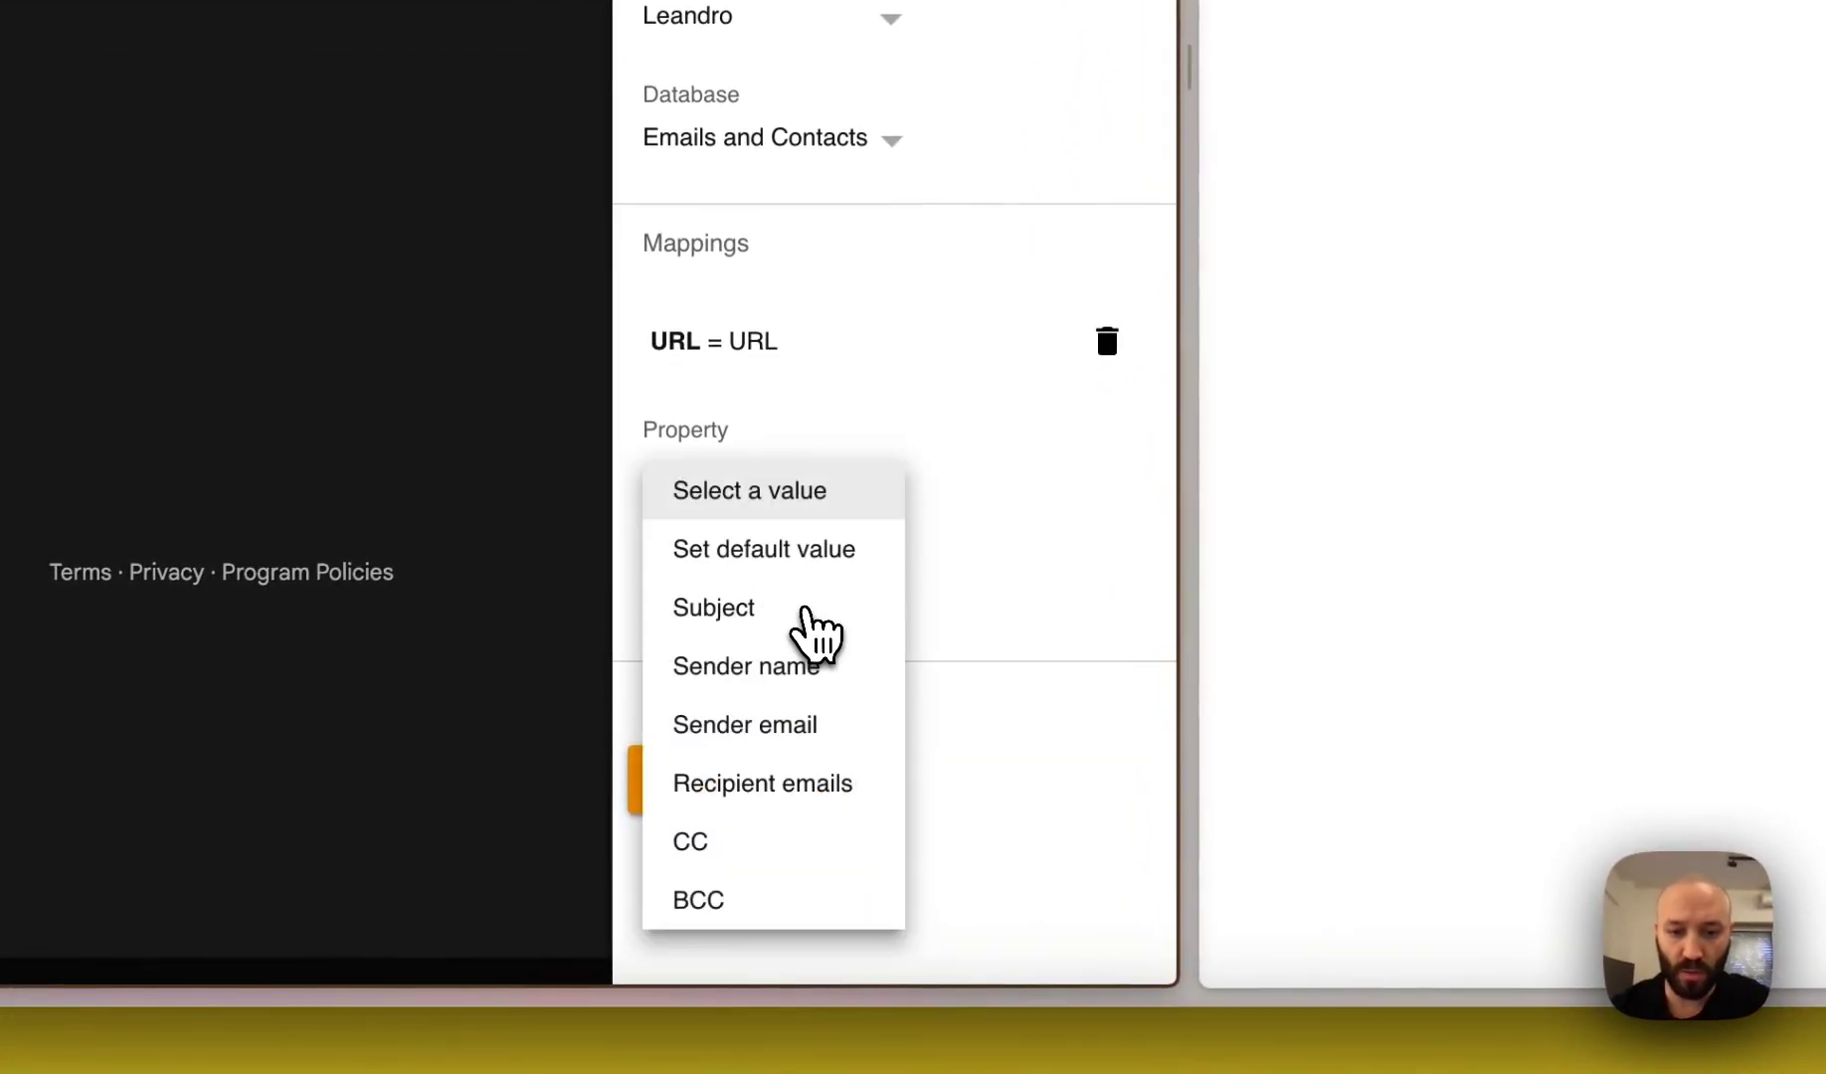
pyautogui.click(801, 611)
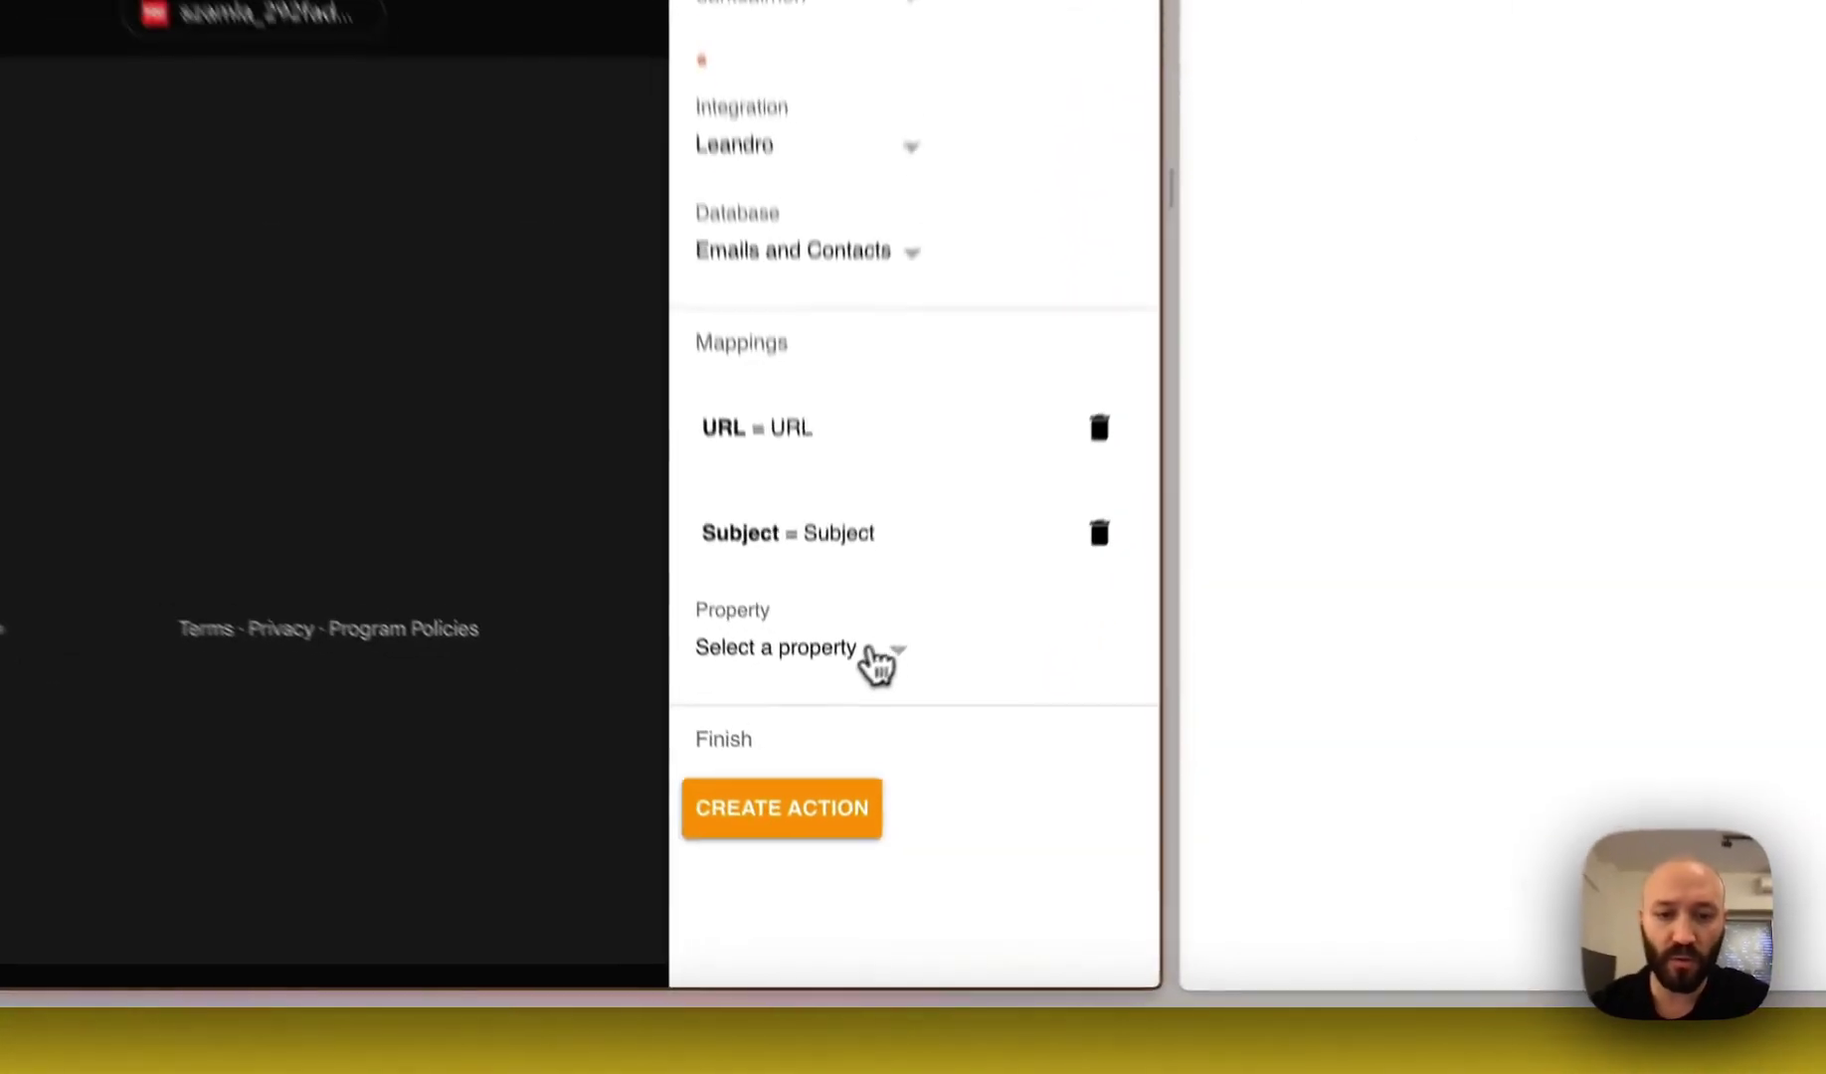
# Add a mapping that fills * PAGE CONTENT with the Email content value
pyautogui.click(878, 664)
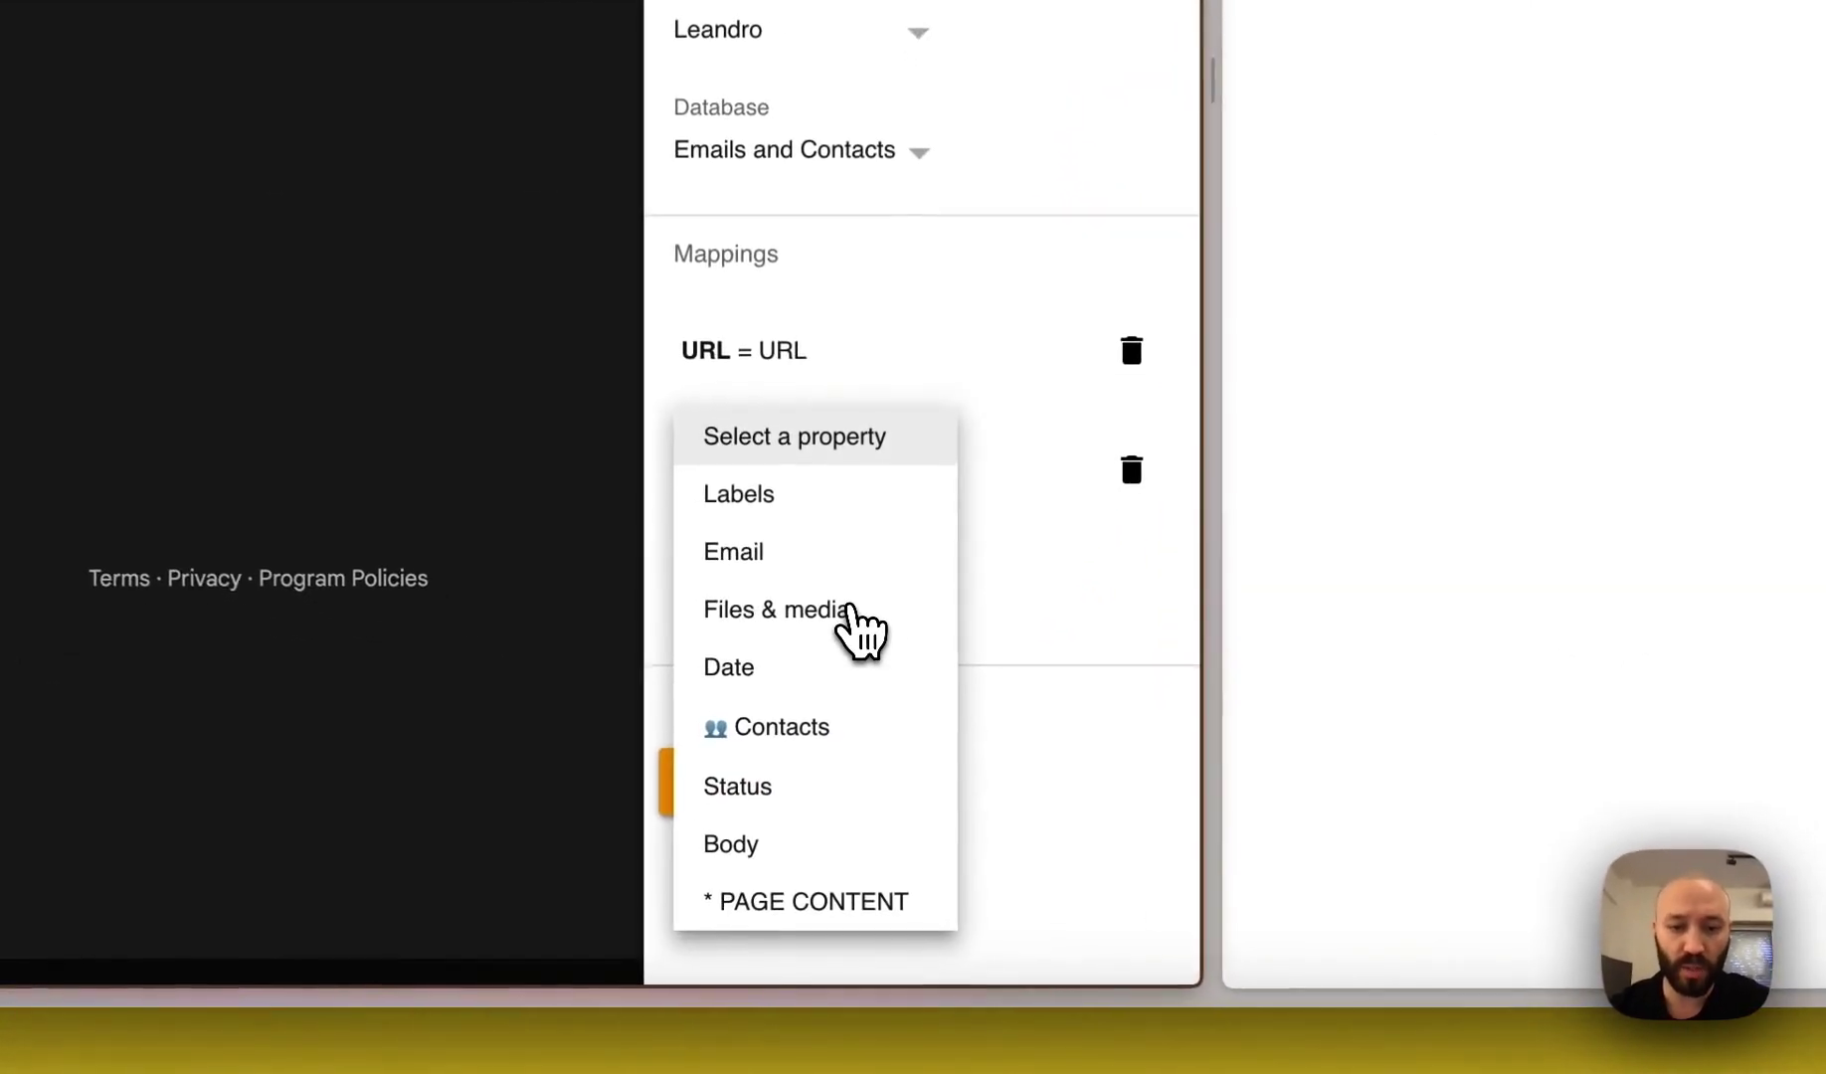
pyautogui.click(791, 918)
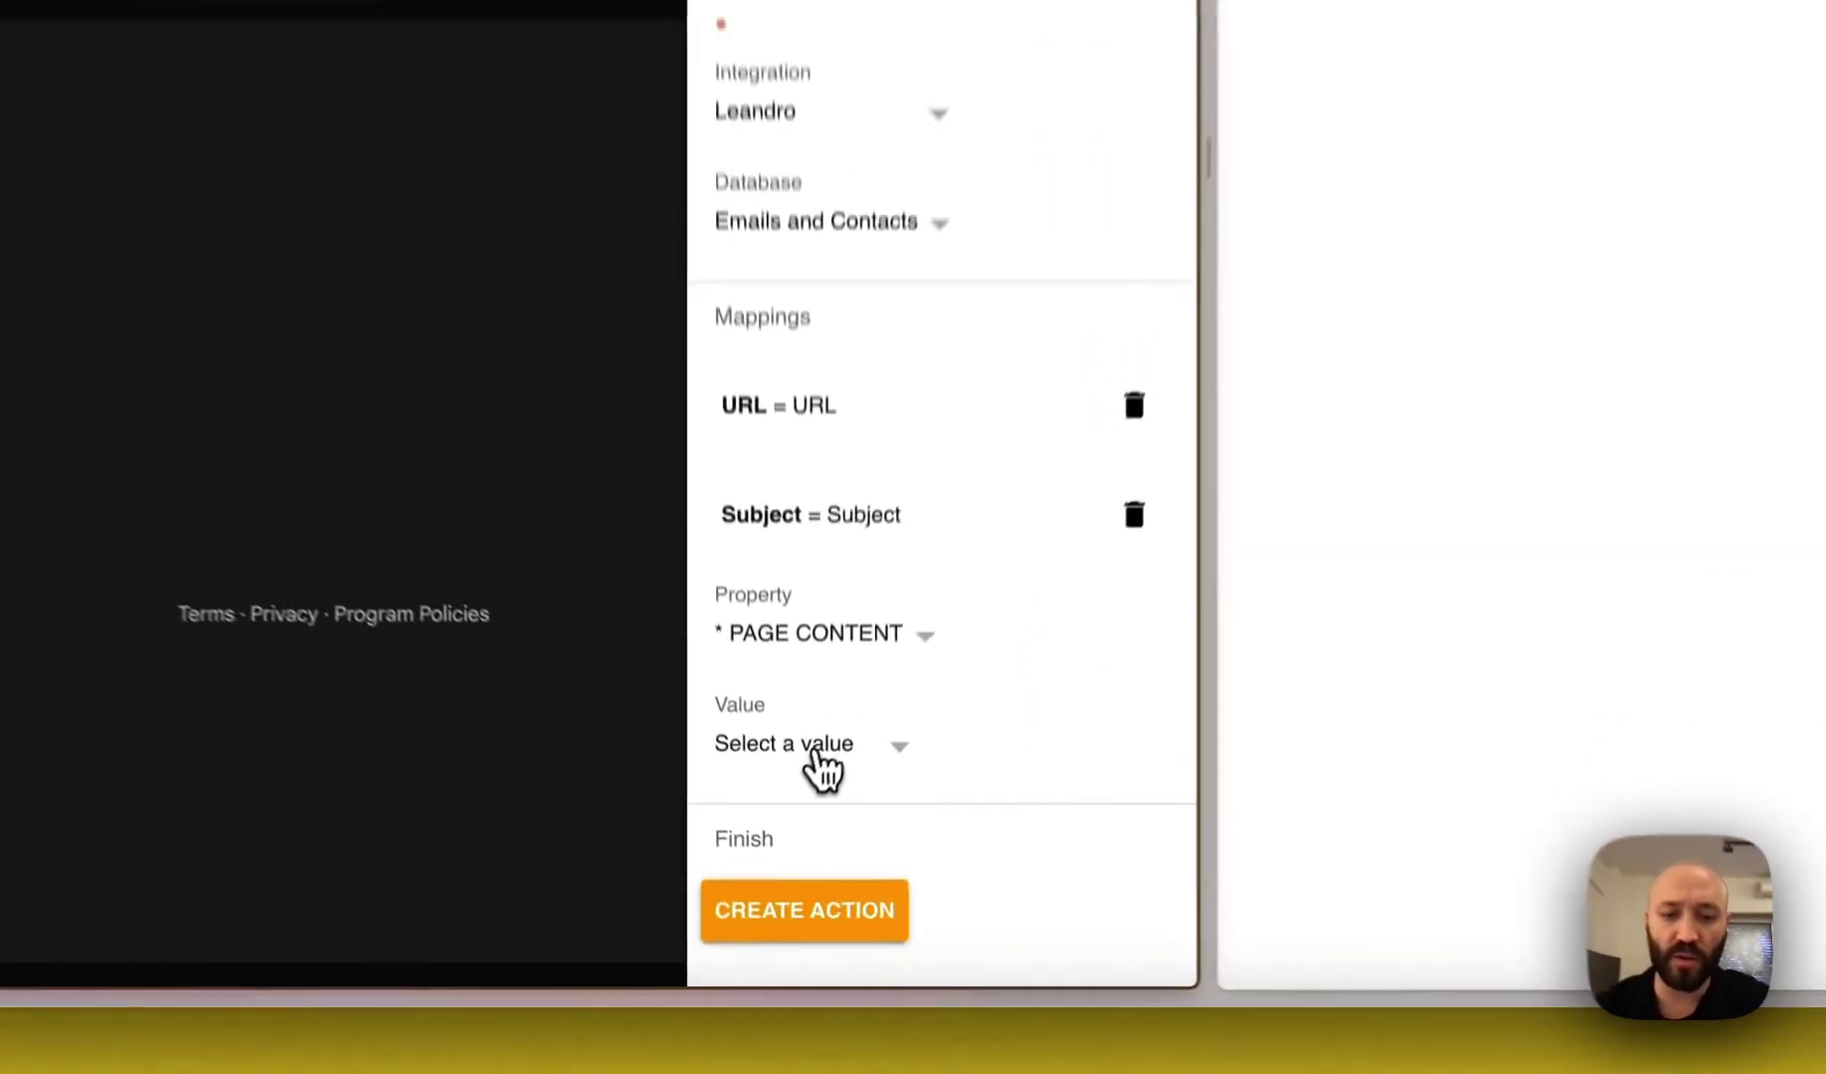
pyautogui.click(821, 861)
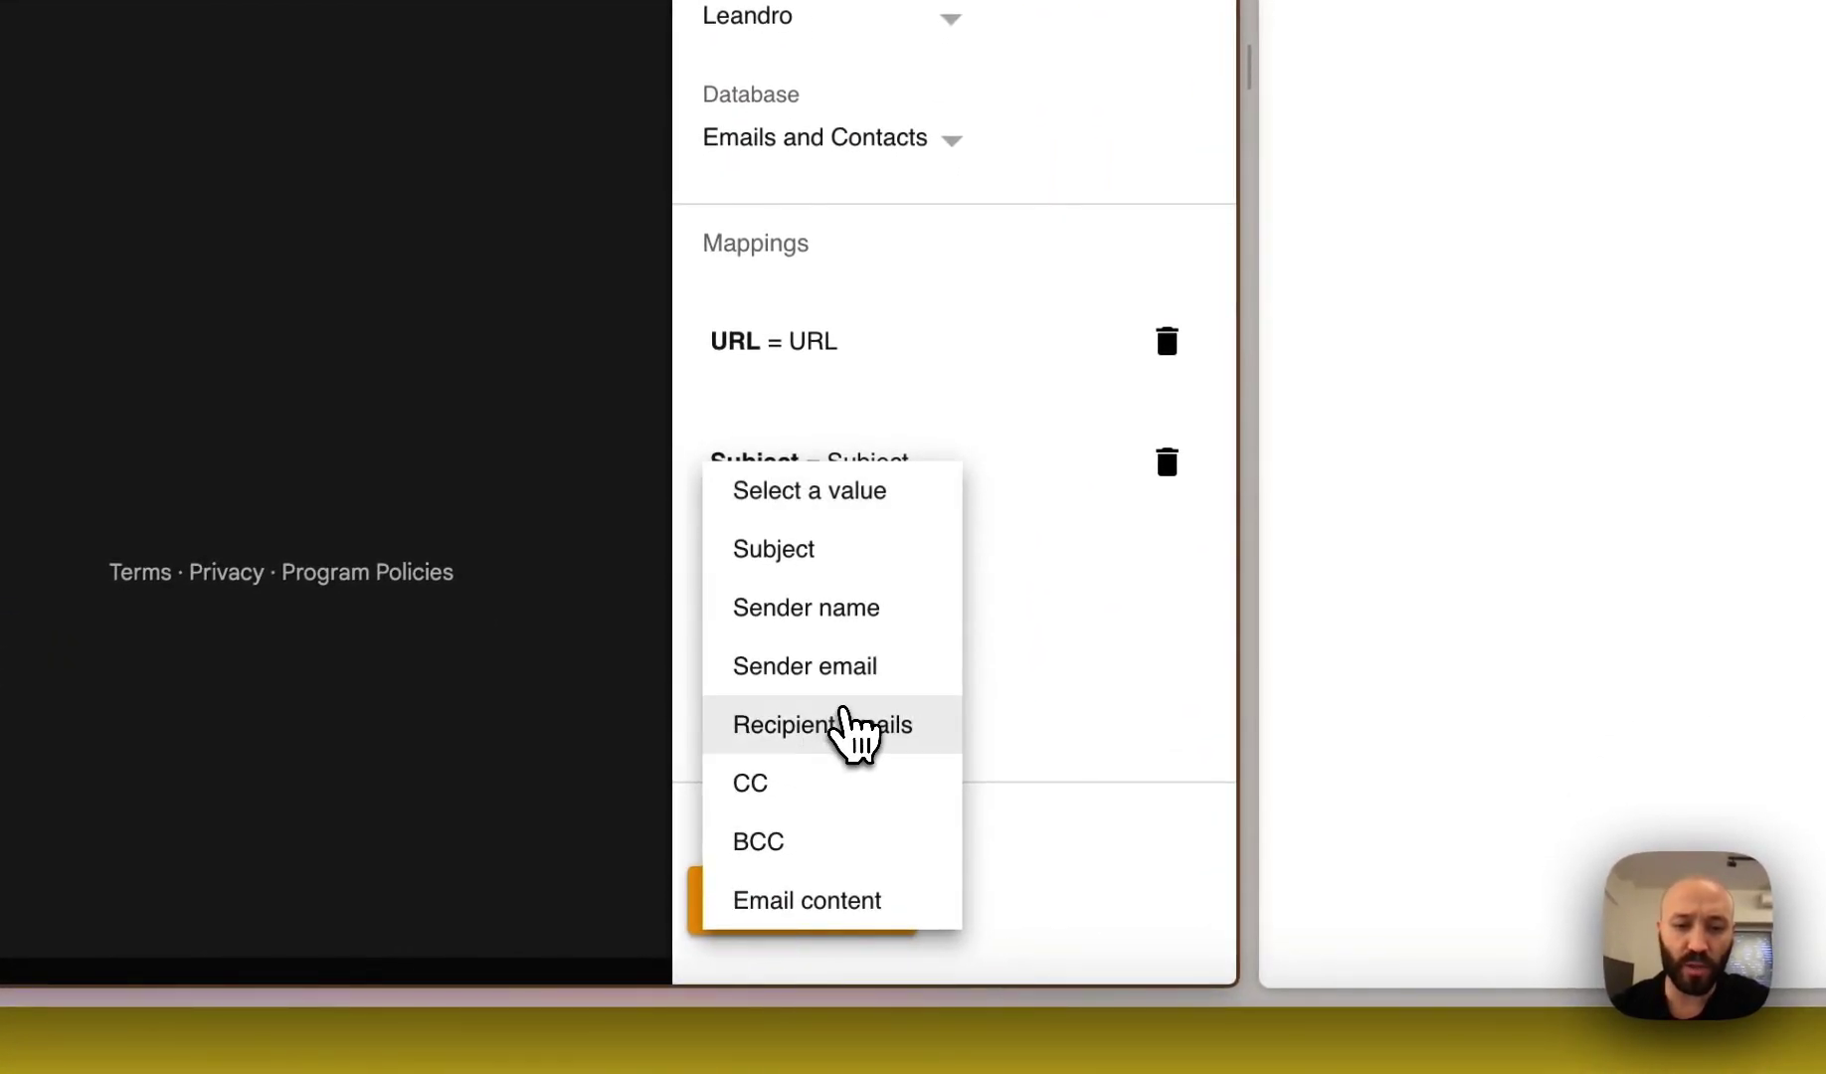
pyautogui.click(781, 901)
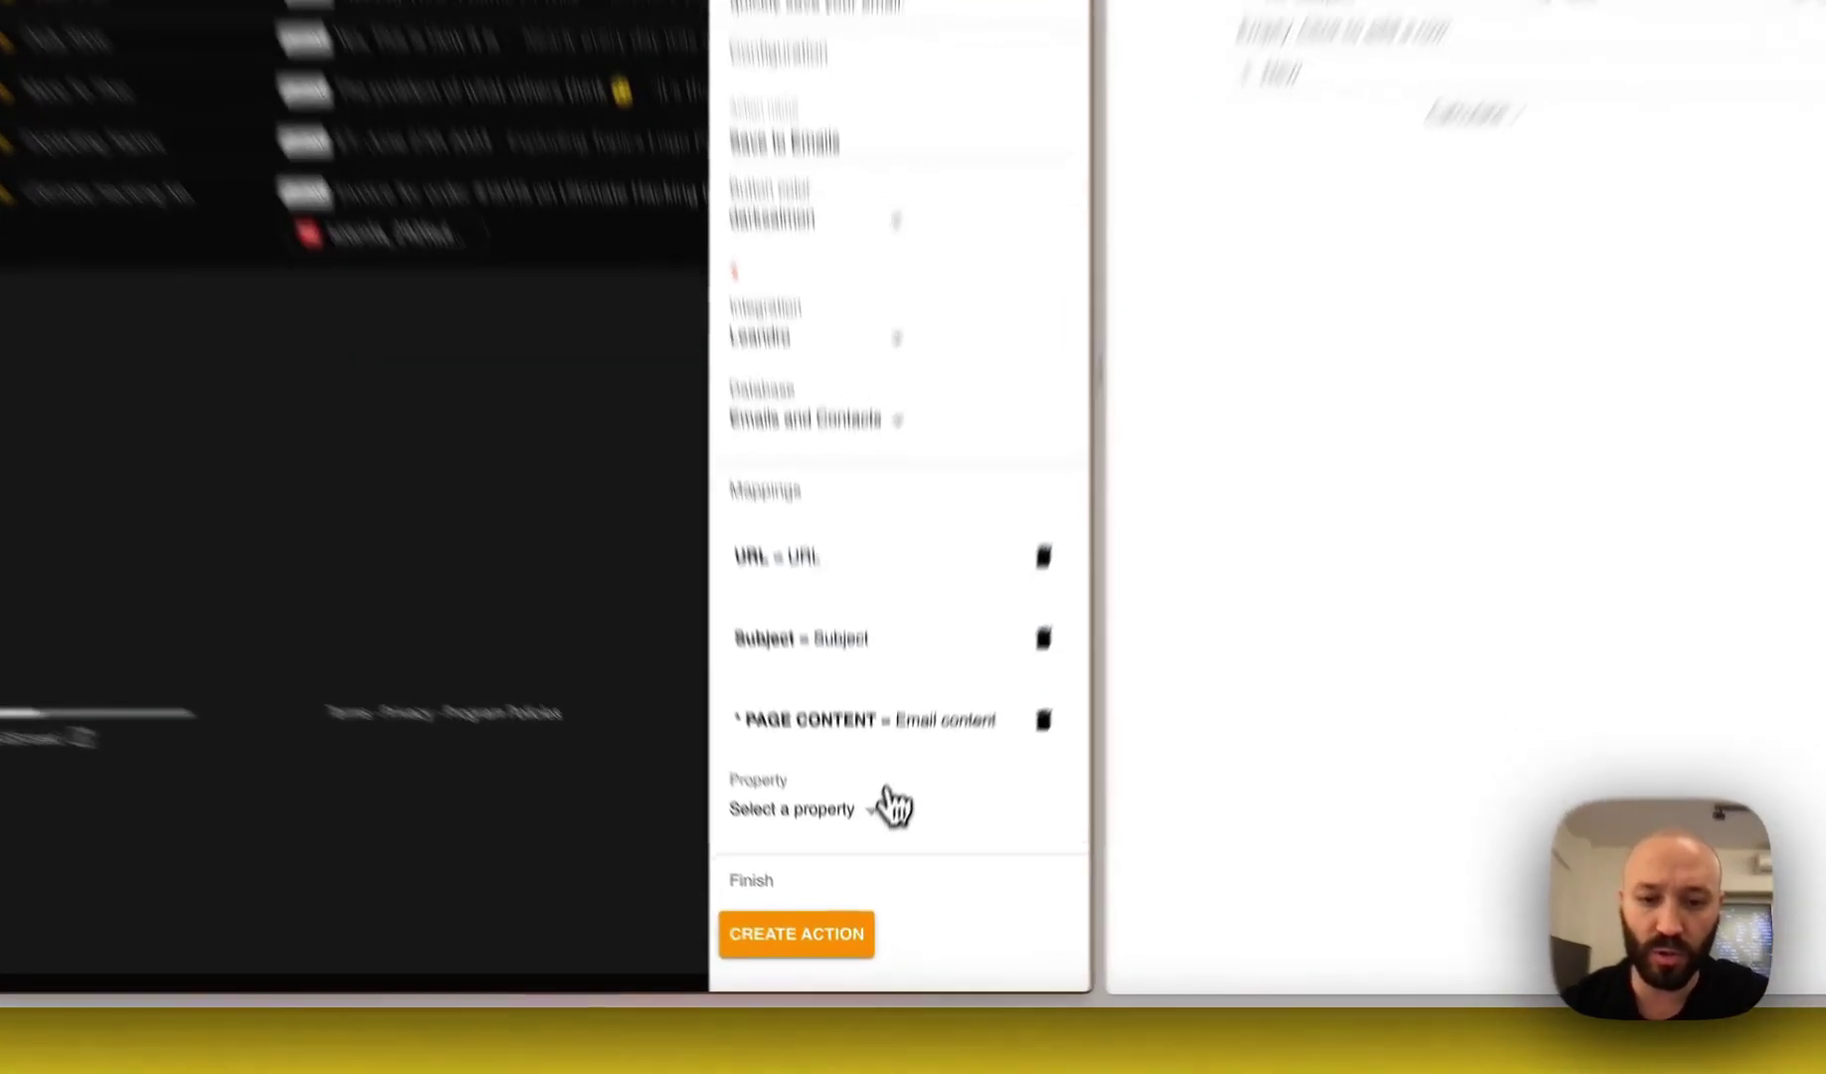
# Add a mapping that fills the Files & media property with the email's Attachments, and create the action
pyautogui.click(887, 796)
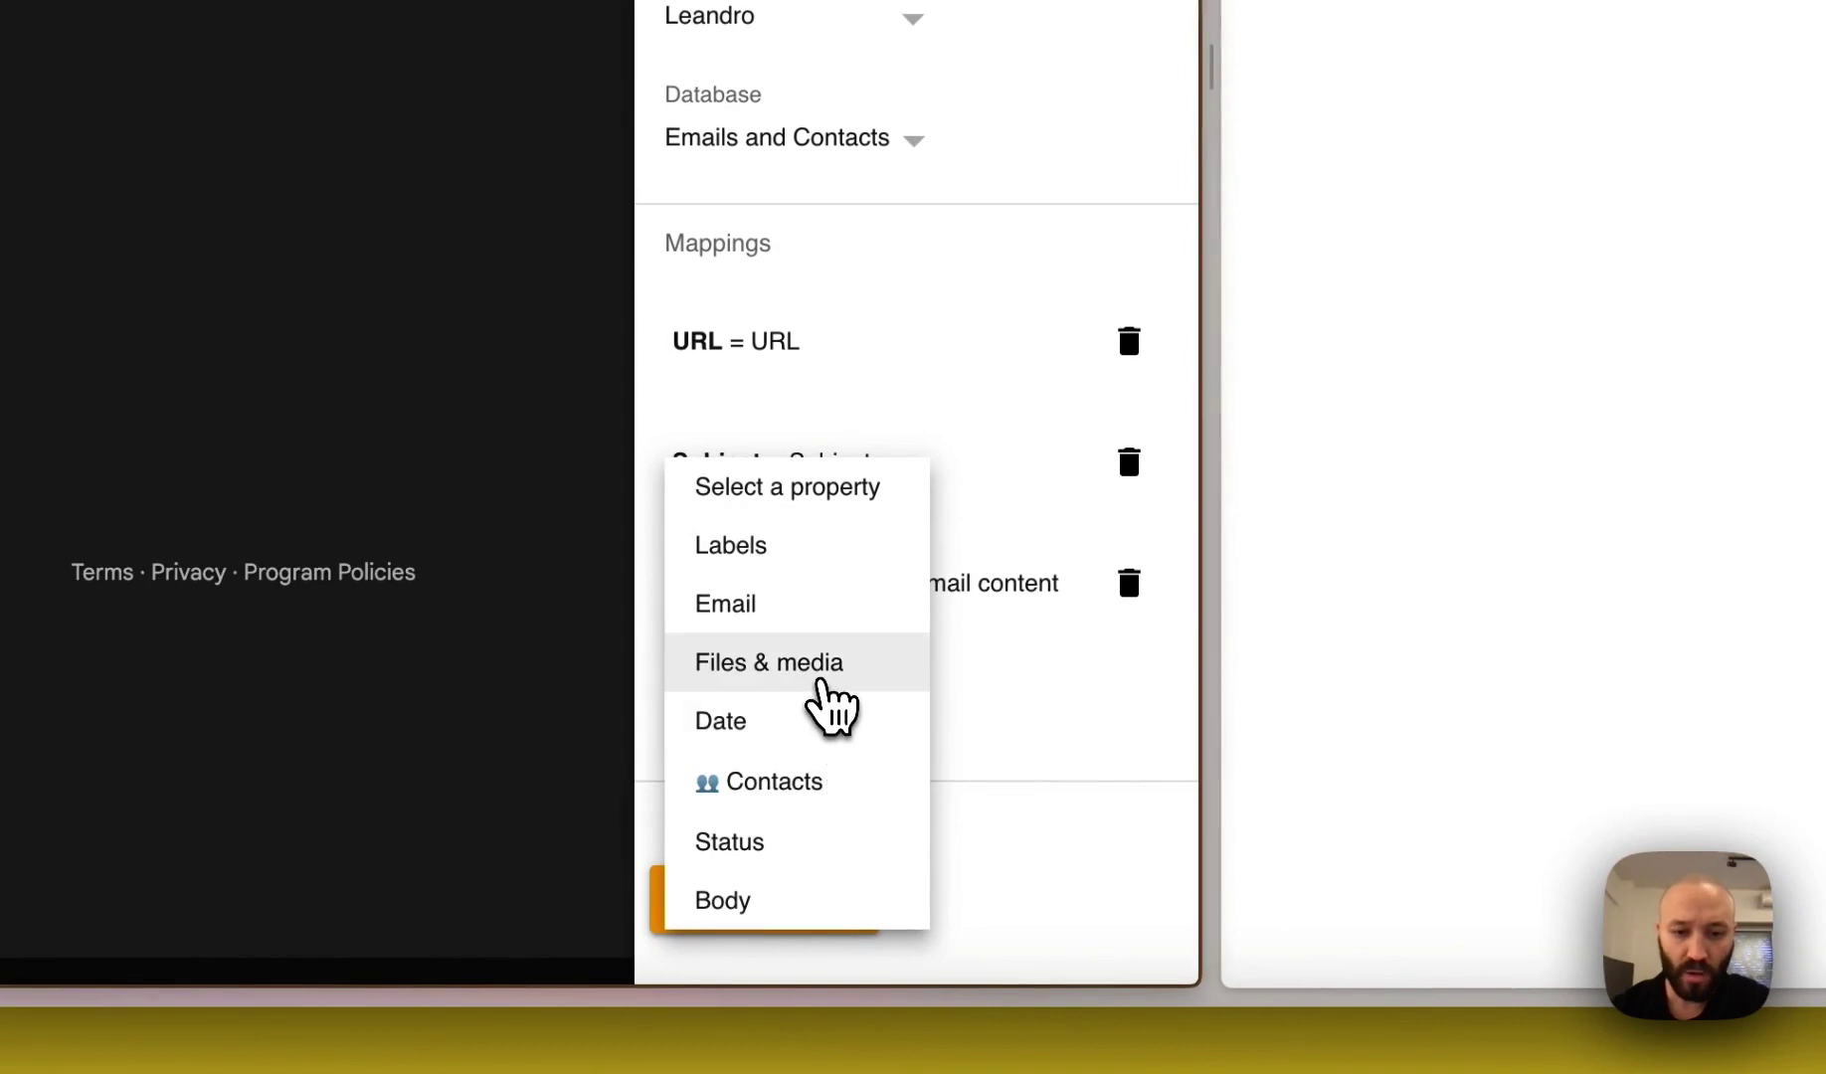
pyautogui.click(822, 684)
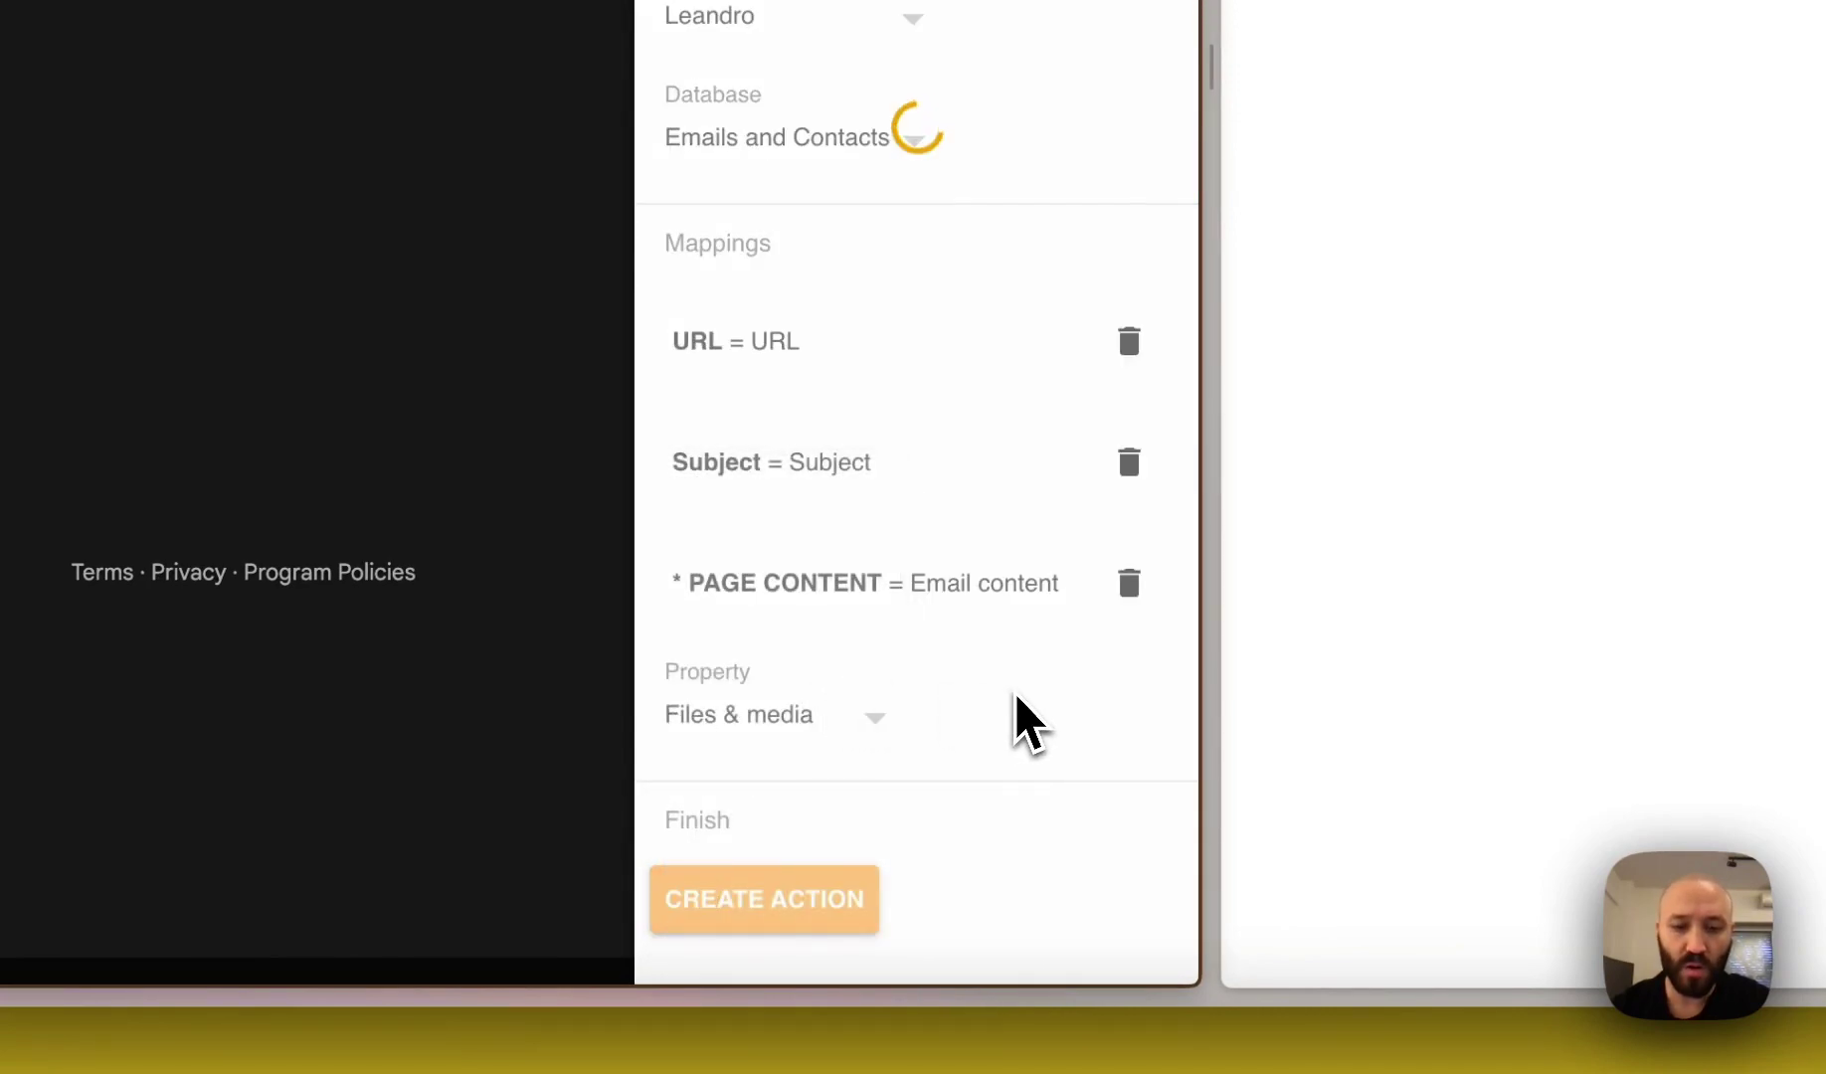
pyautogui.scroll(-1, 909, 663)
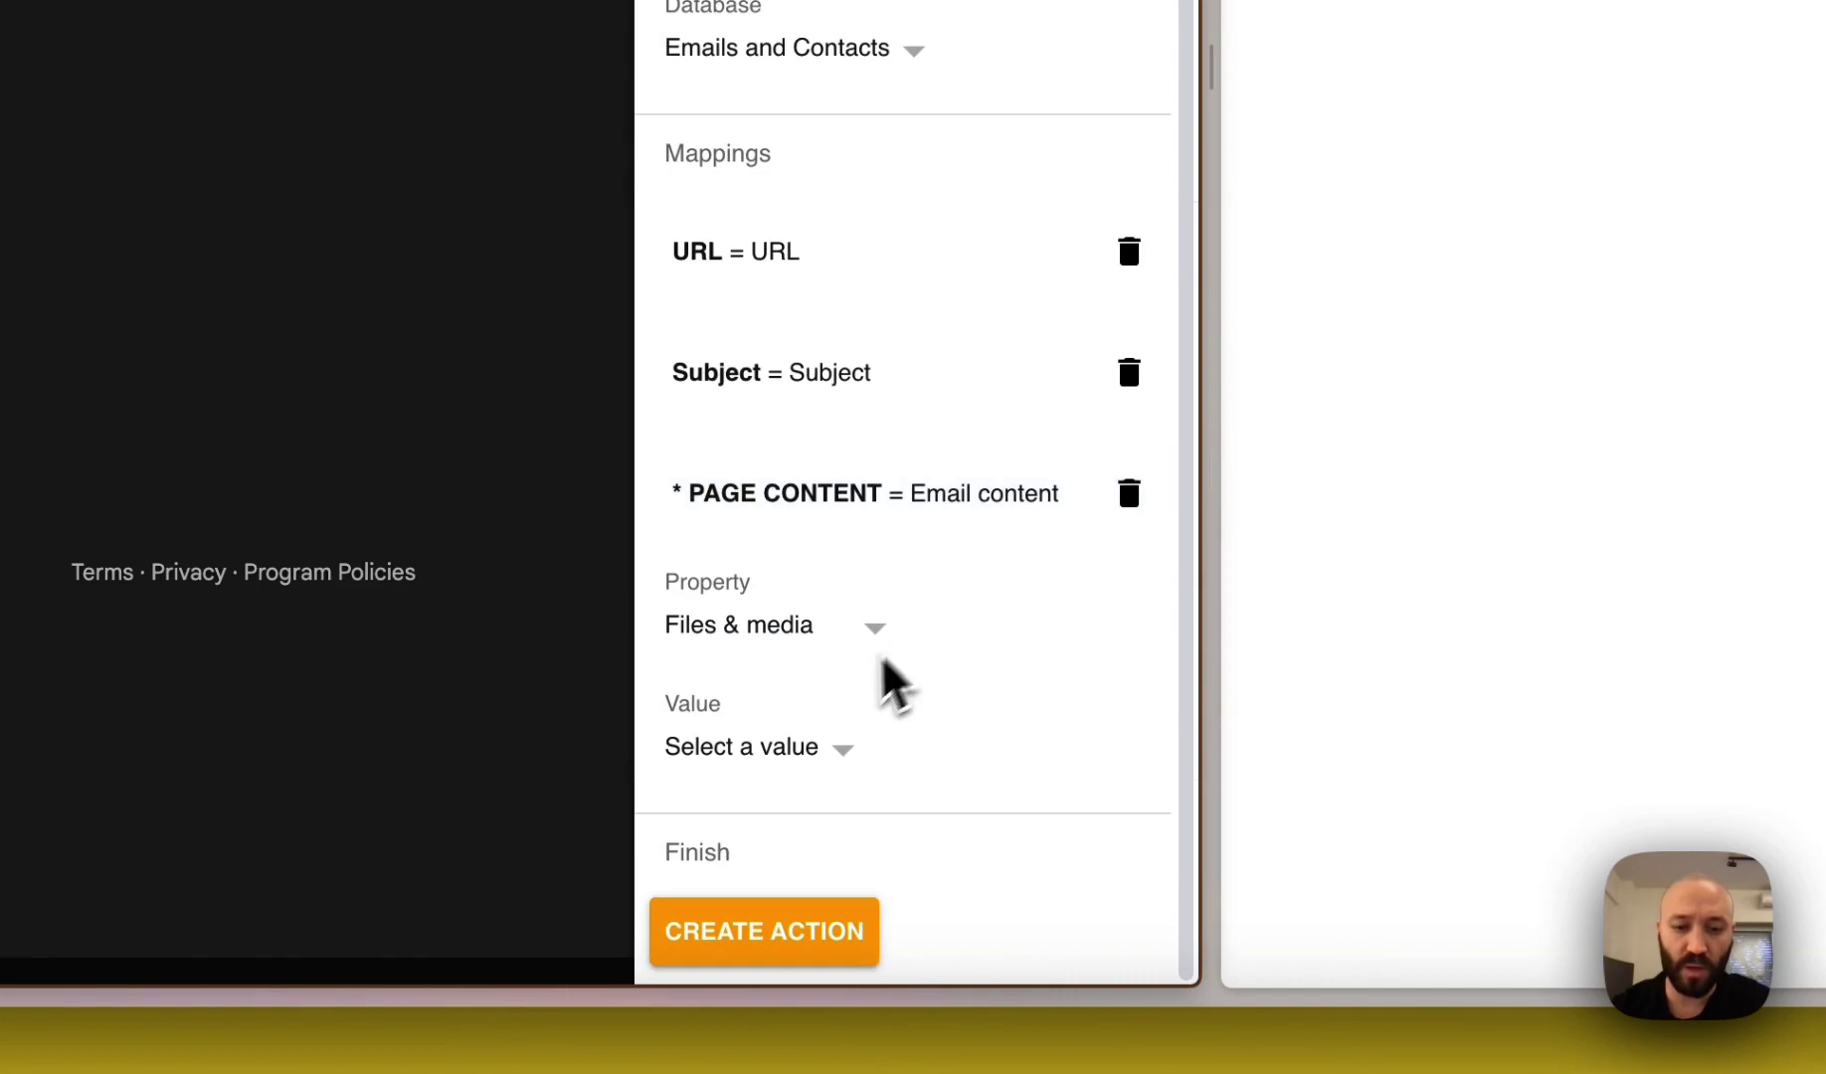
pyautogui.click(808, 746)
pyautogui.click(803, 802)
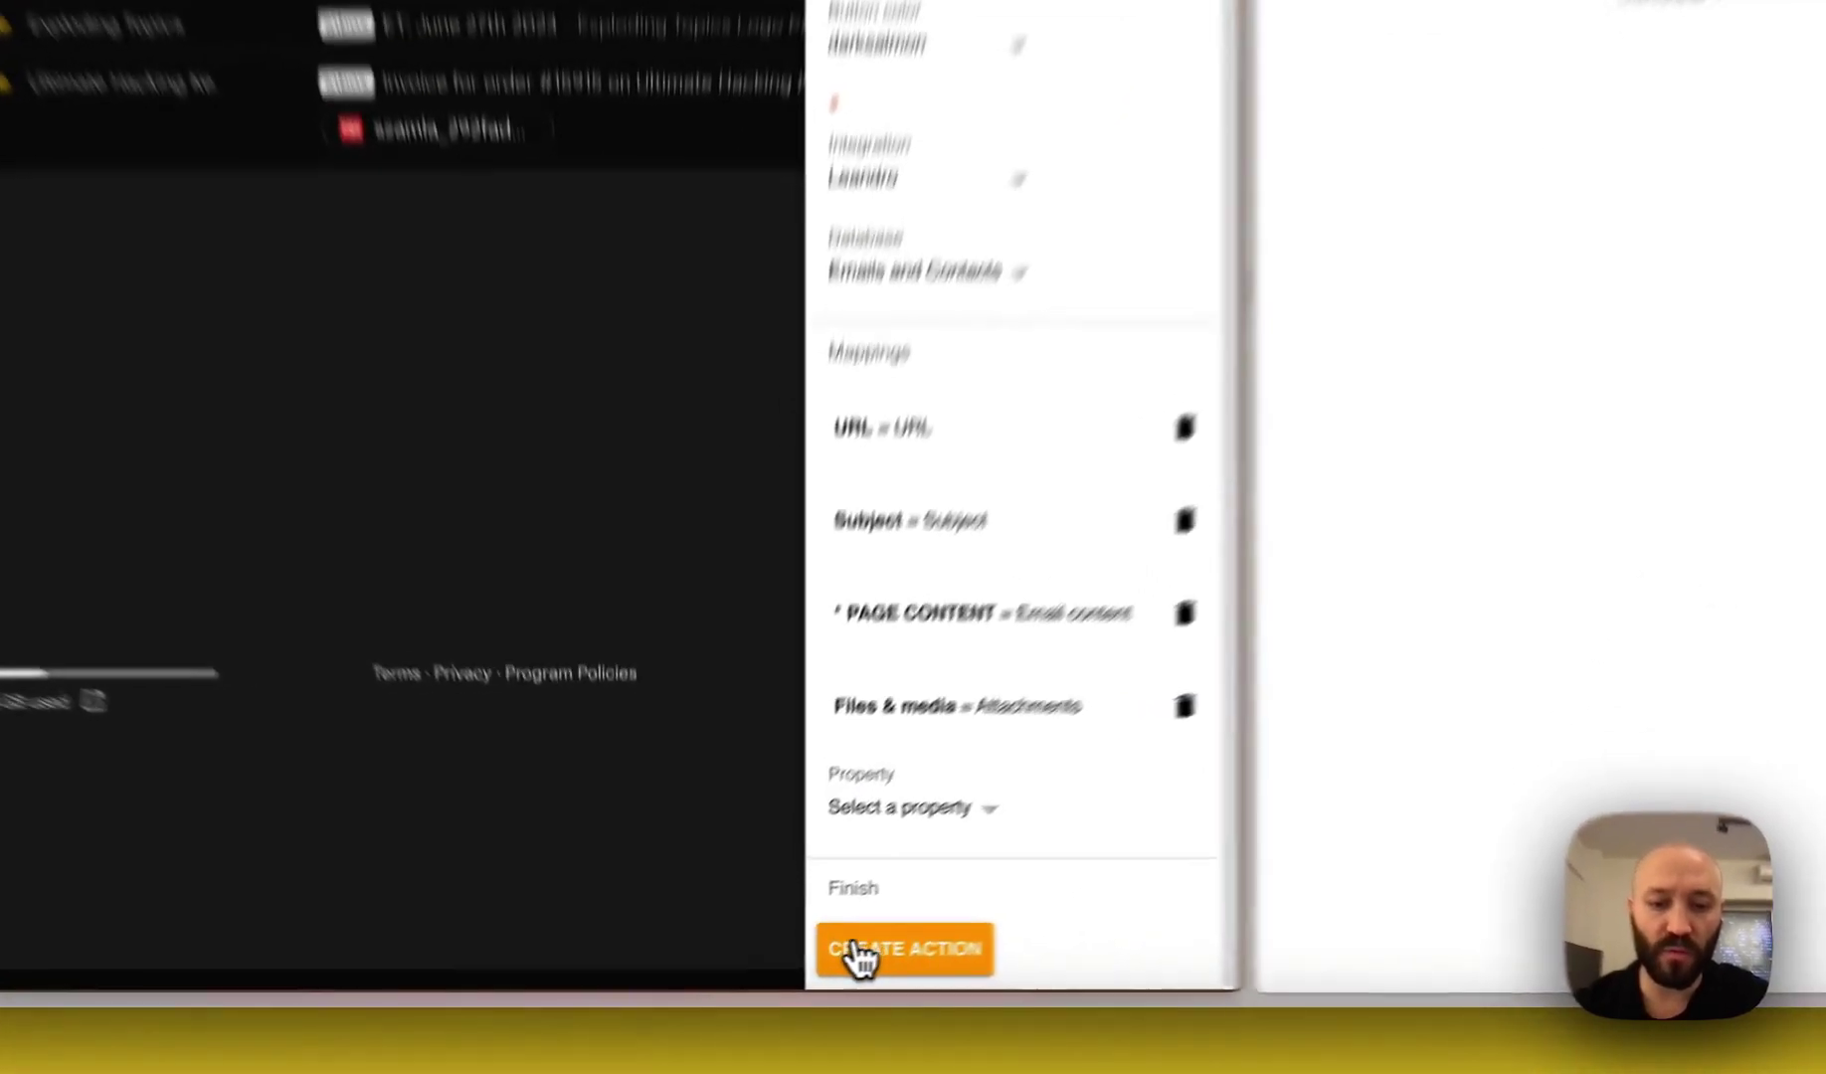
pyautogui.click(782, 972)
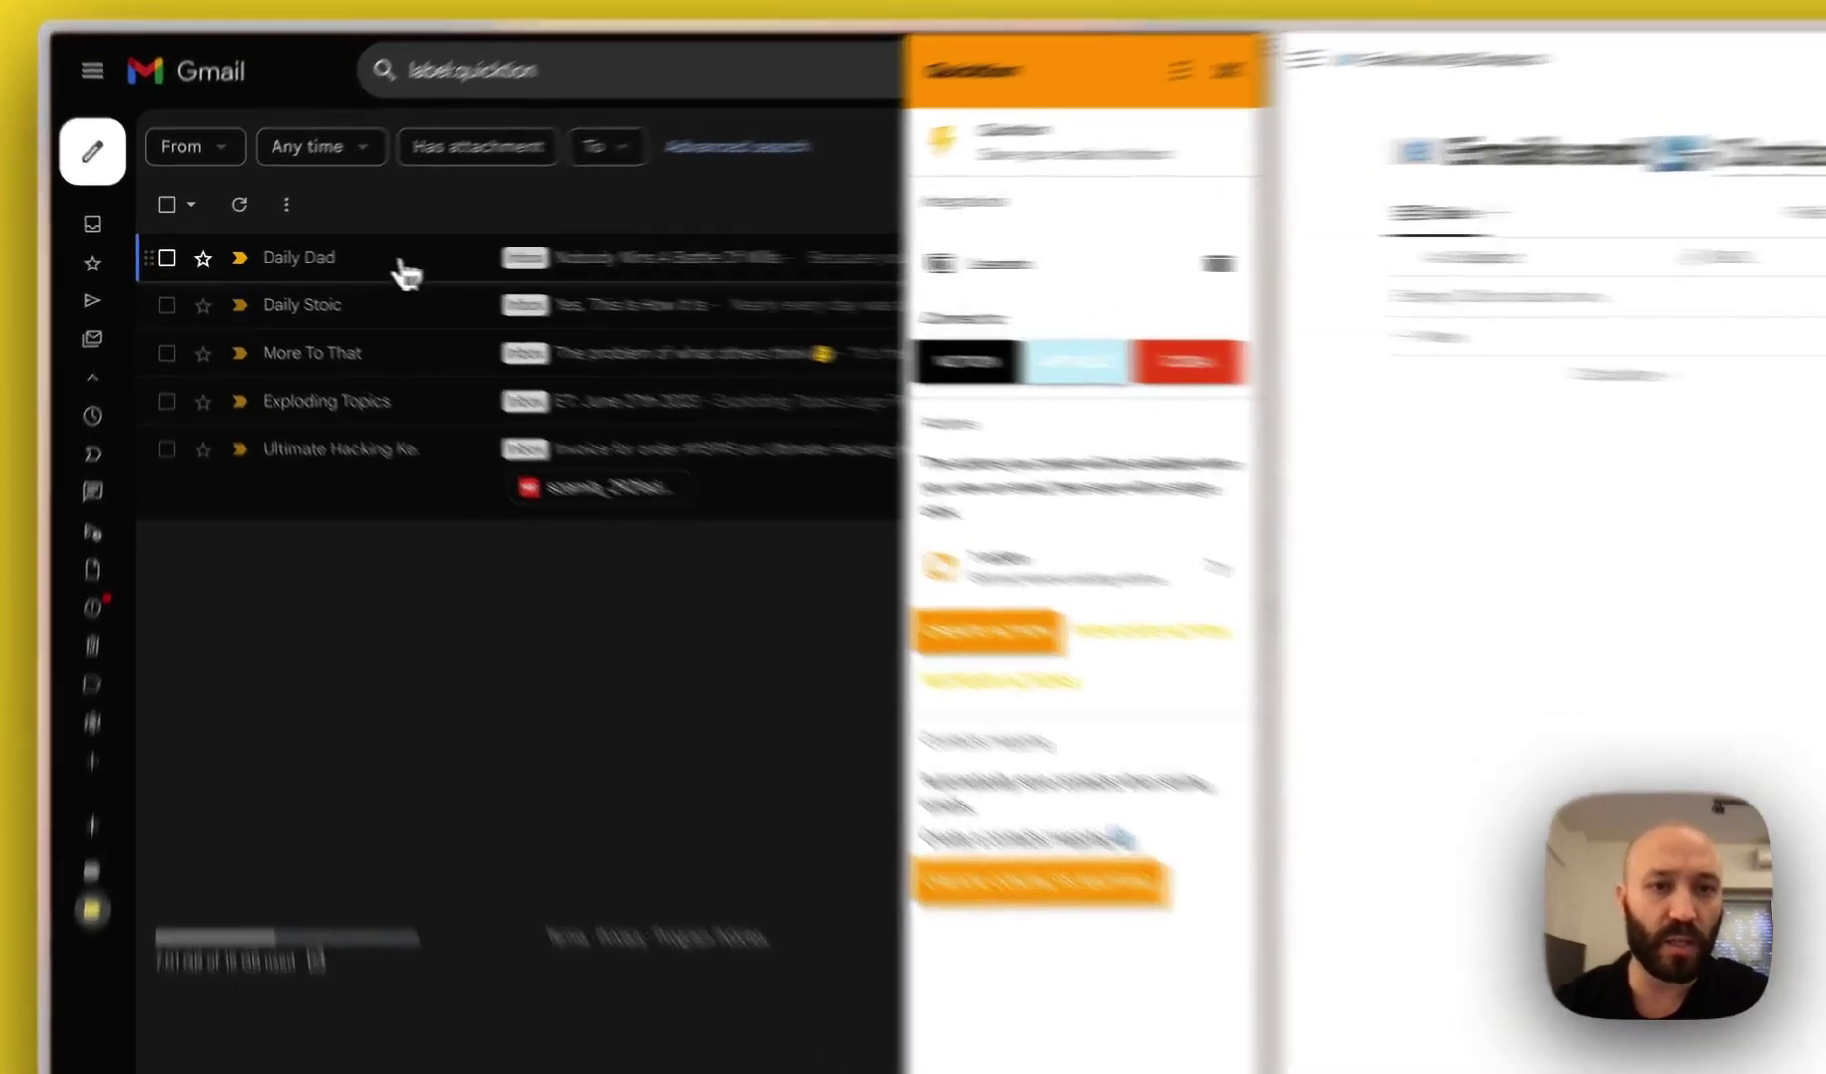
# Open the Daily Dad email "Nobody Wins A Battle Of Wills" and save it with the Save to Emails action
pyautogui.click(358, 260)
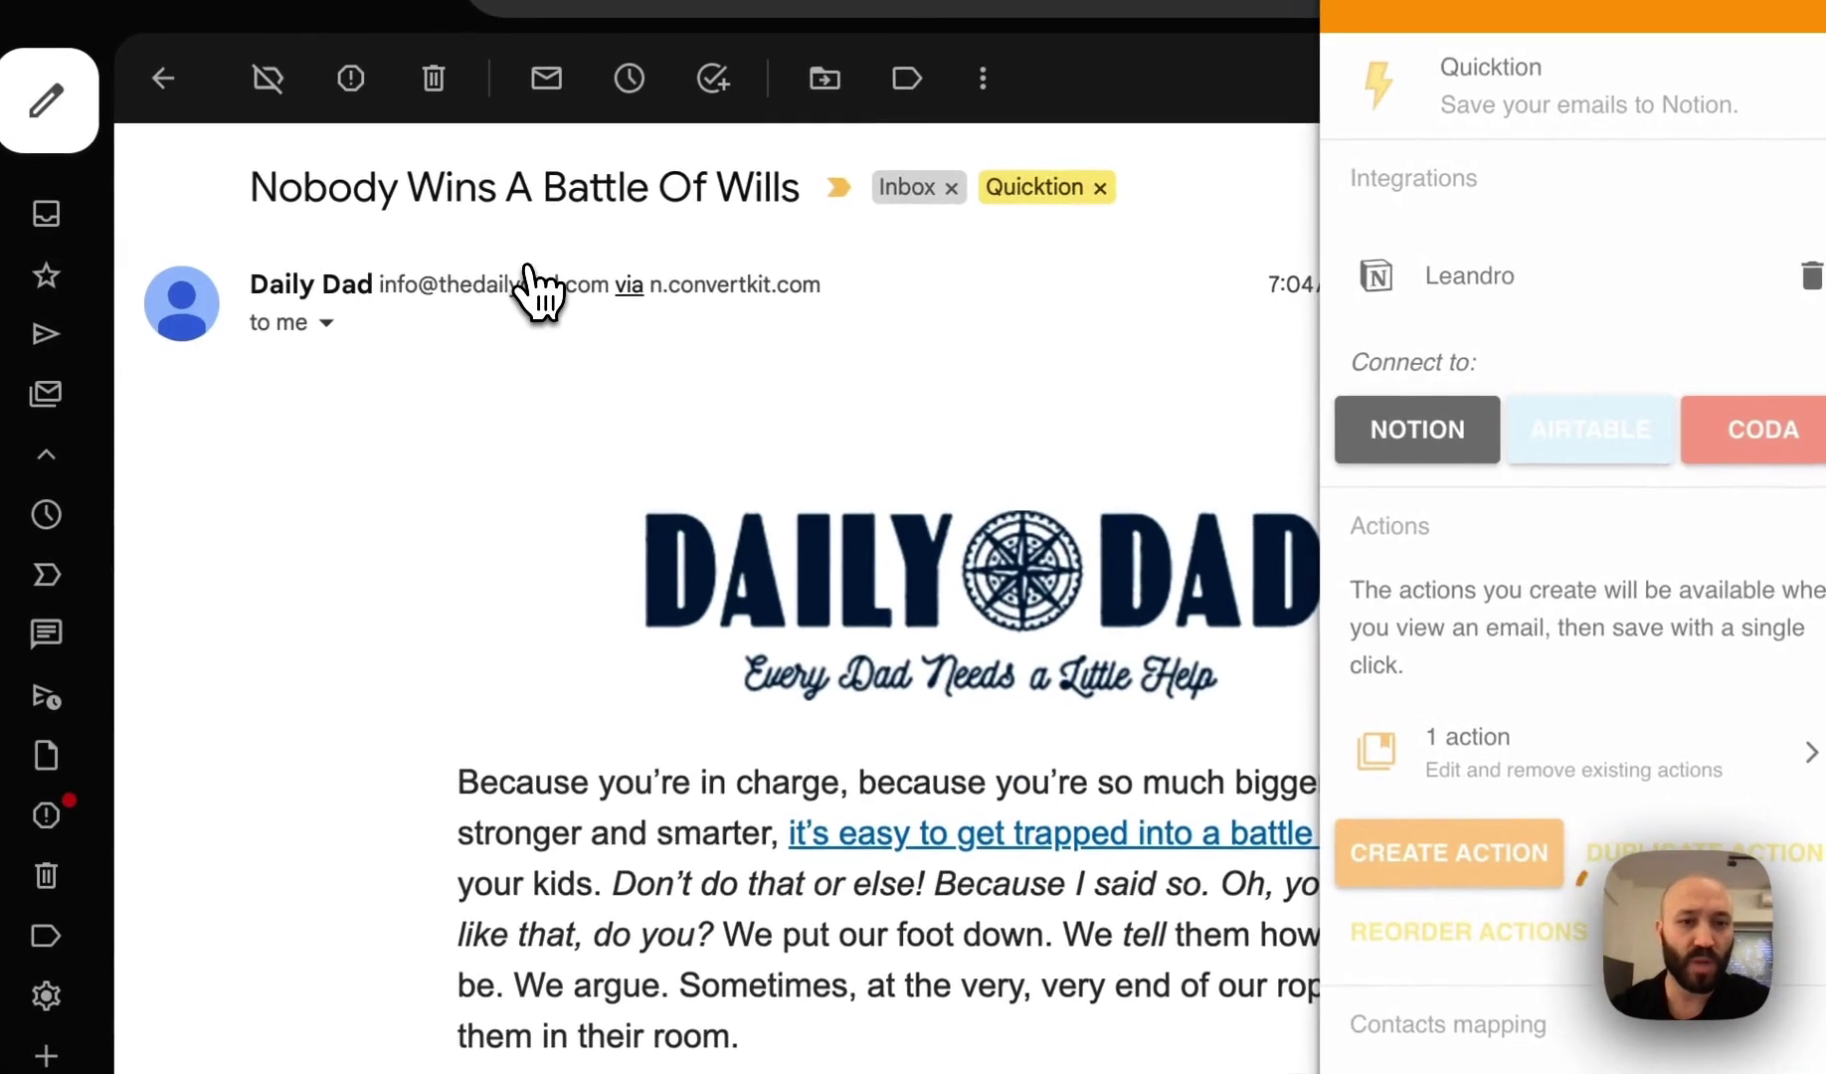
pyautogui.scroll(-1, 514, 817)
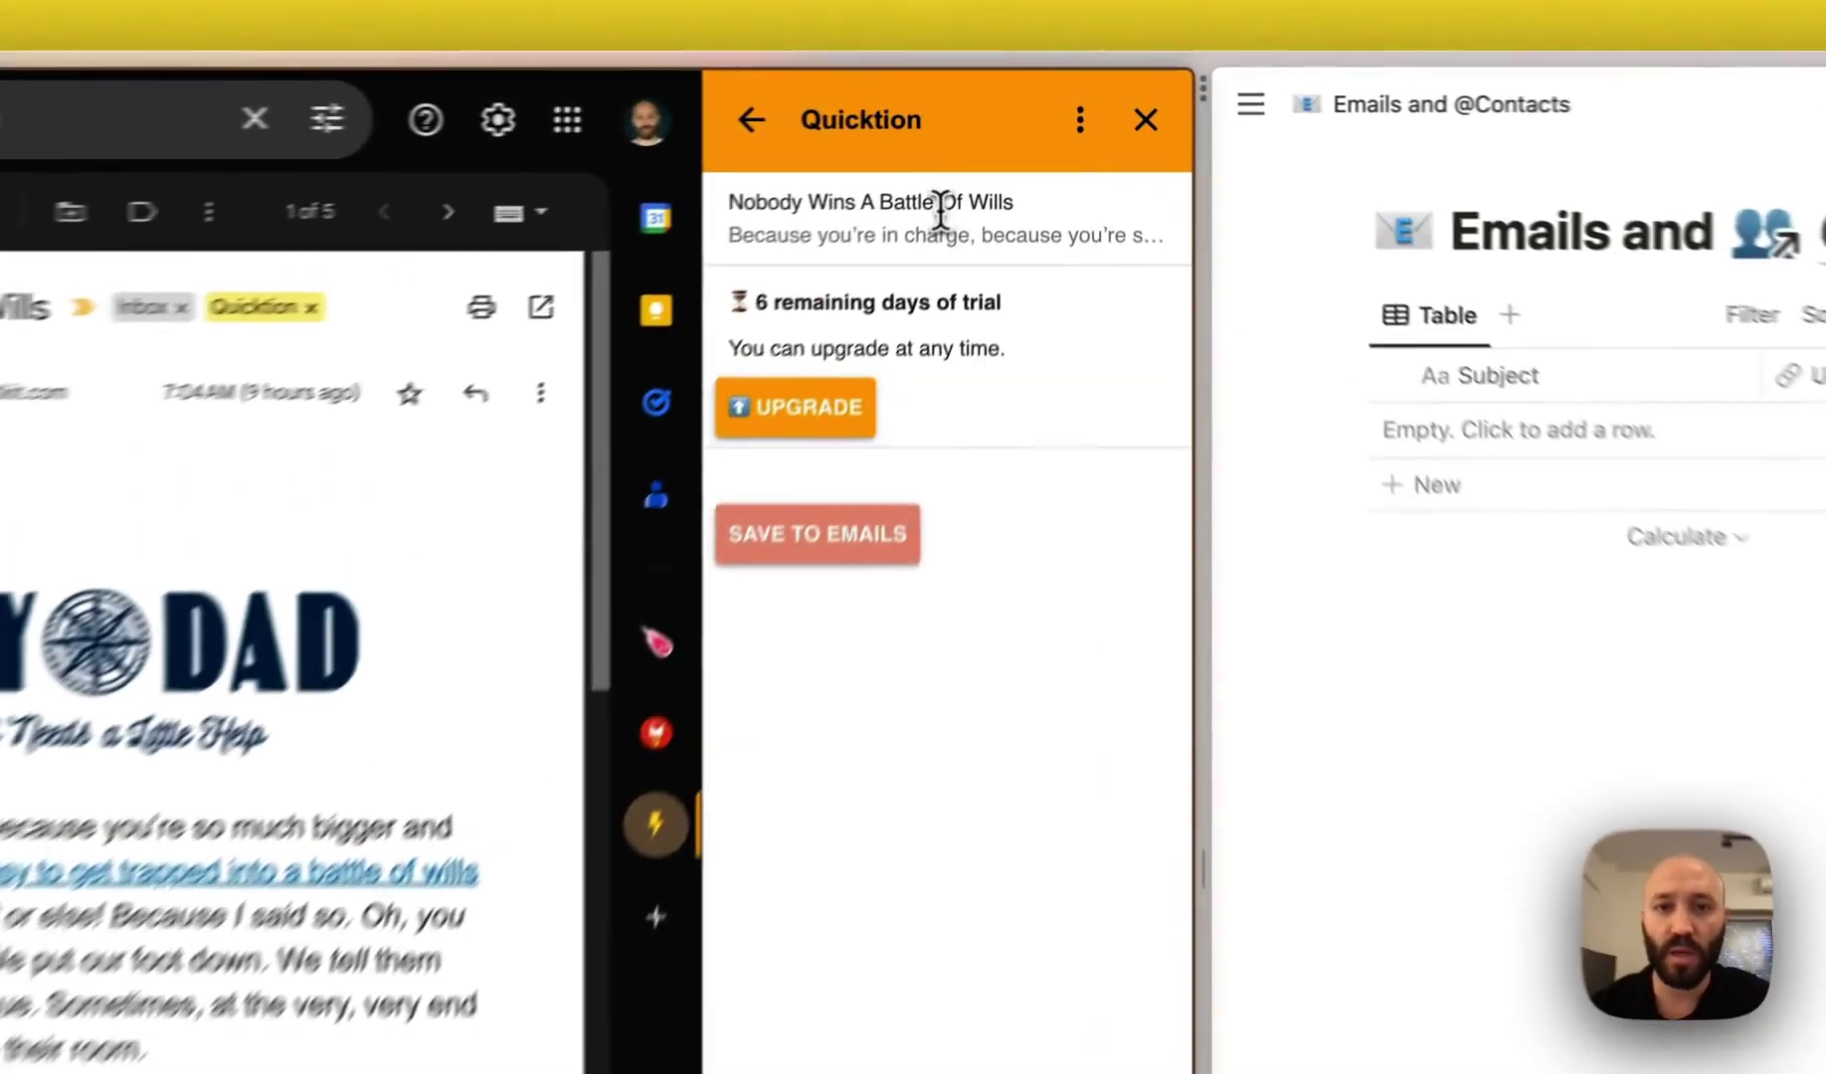
pyautogui.tripleClick(998, 154)
pyautogui.click(992, 181)
pyautogui.tripleClick(902, 261)
pyautogui.click(902, 268)
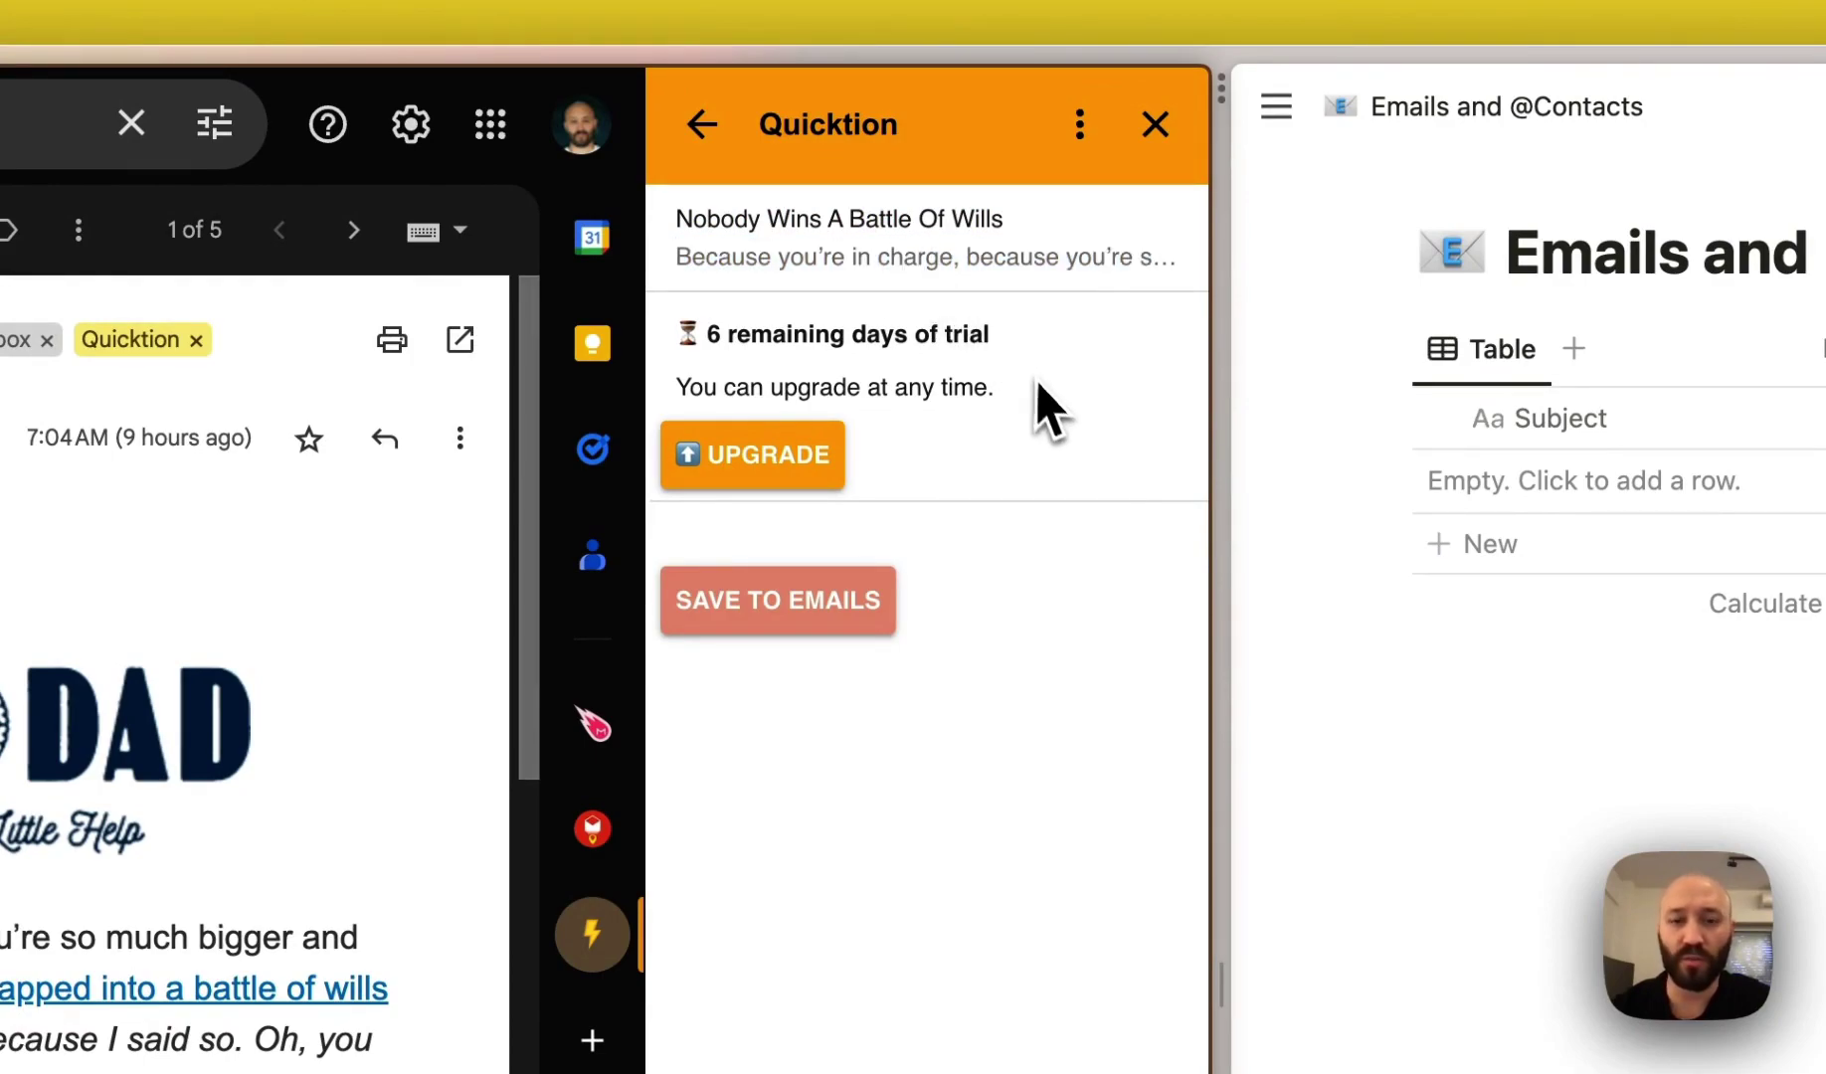
pyautogui.click(810, 609)
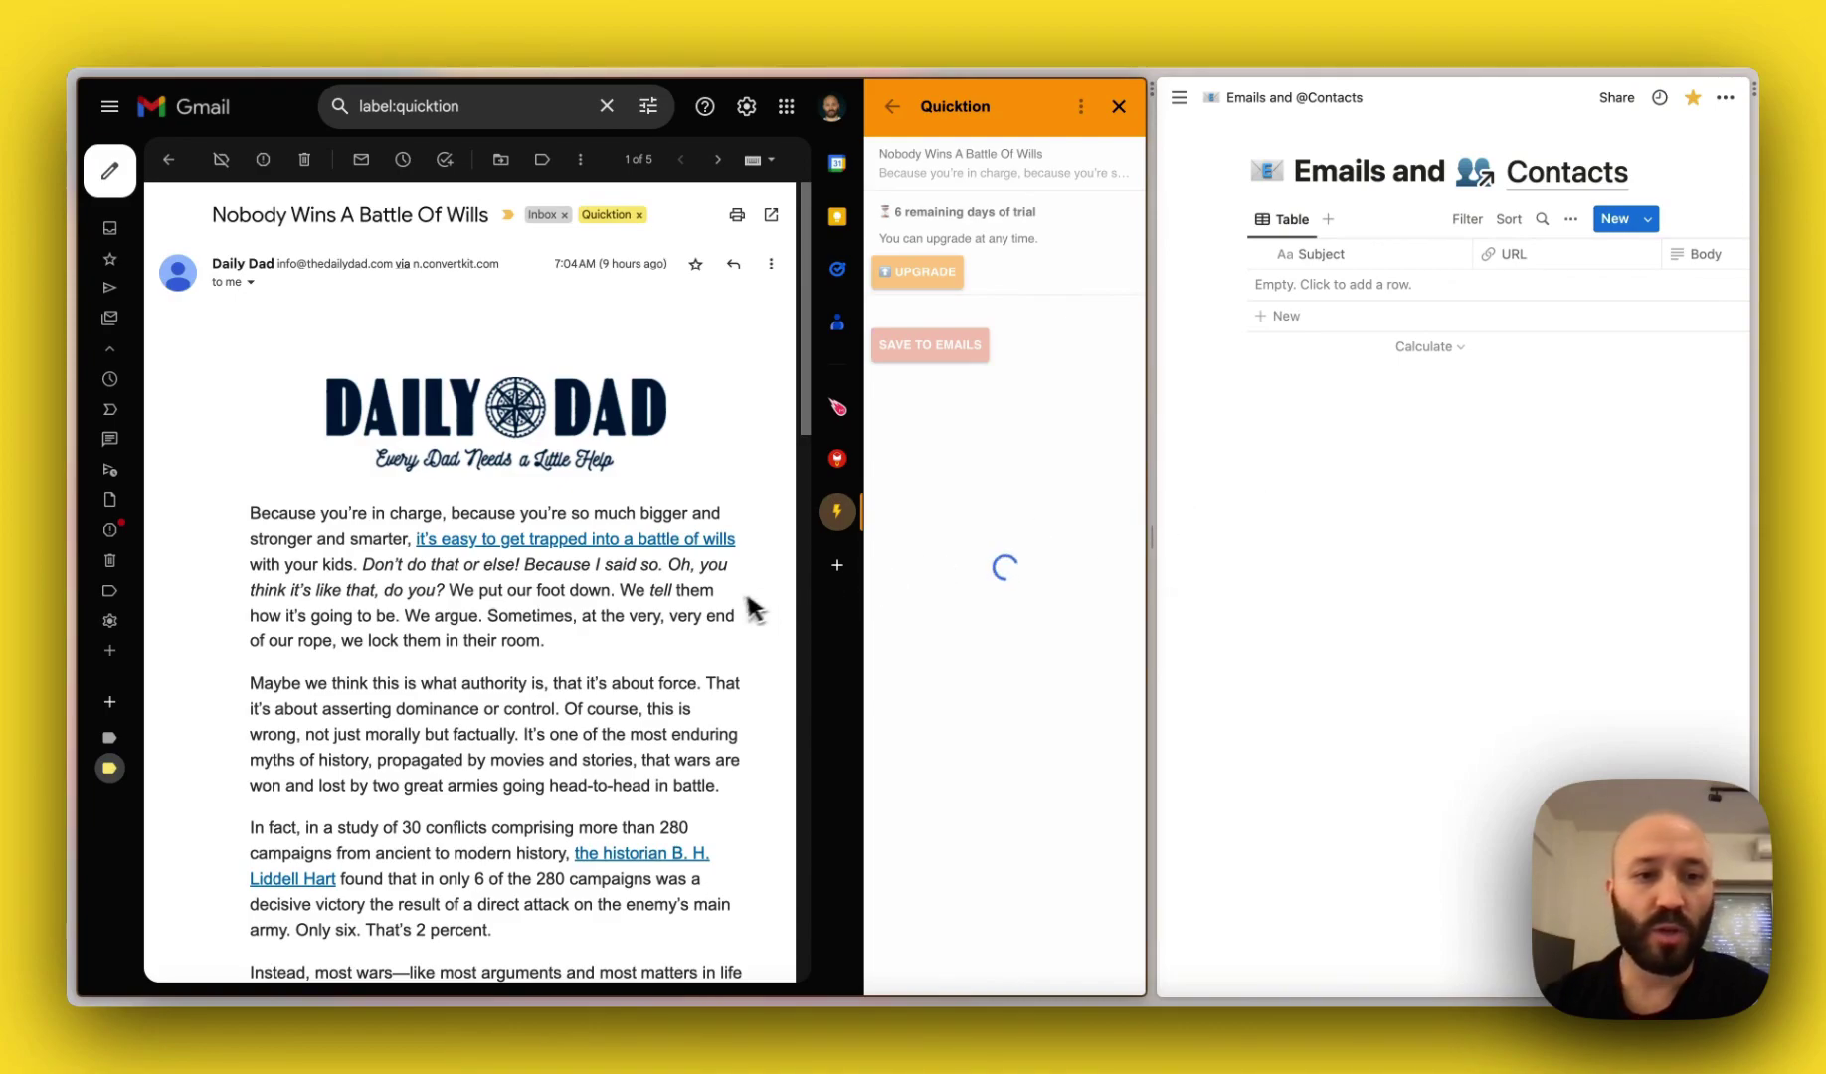
# Look through the original Daily Dad email's body and all the columns of its saved row in the Emails and Contacts table
pyautogui.scroll(-3, 736, 602)
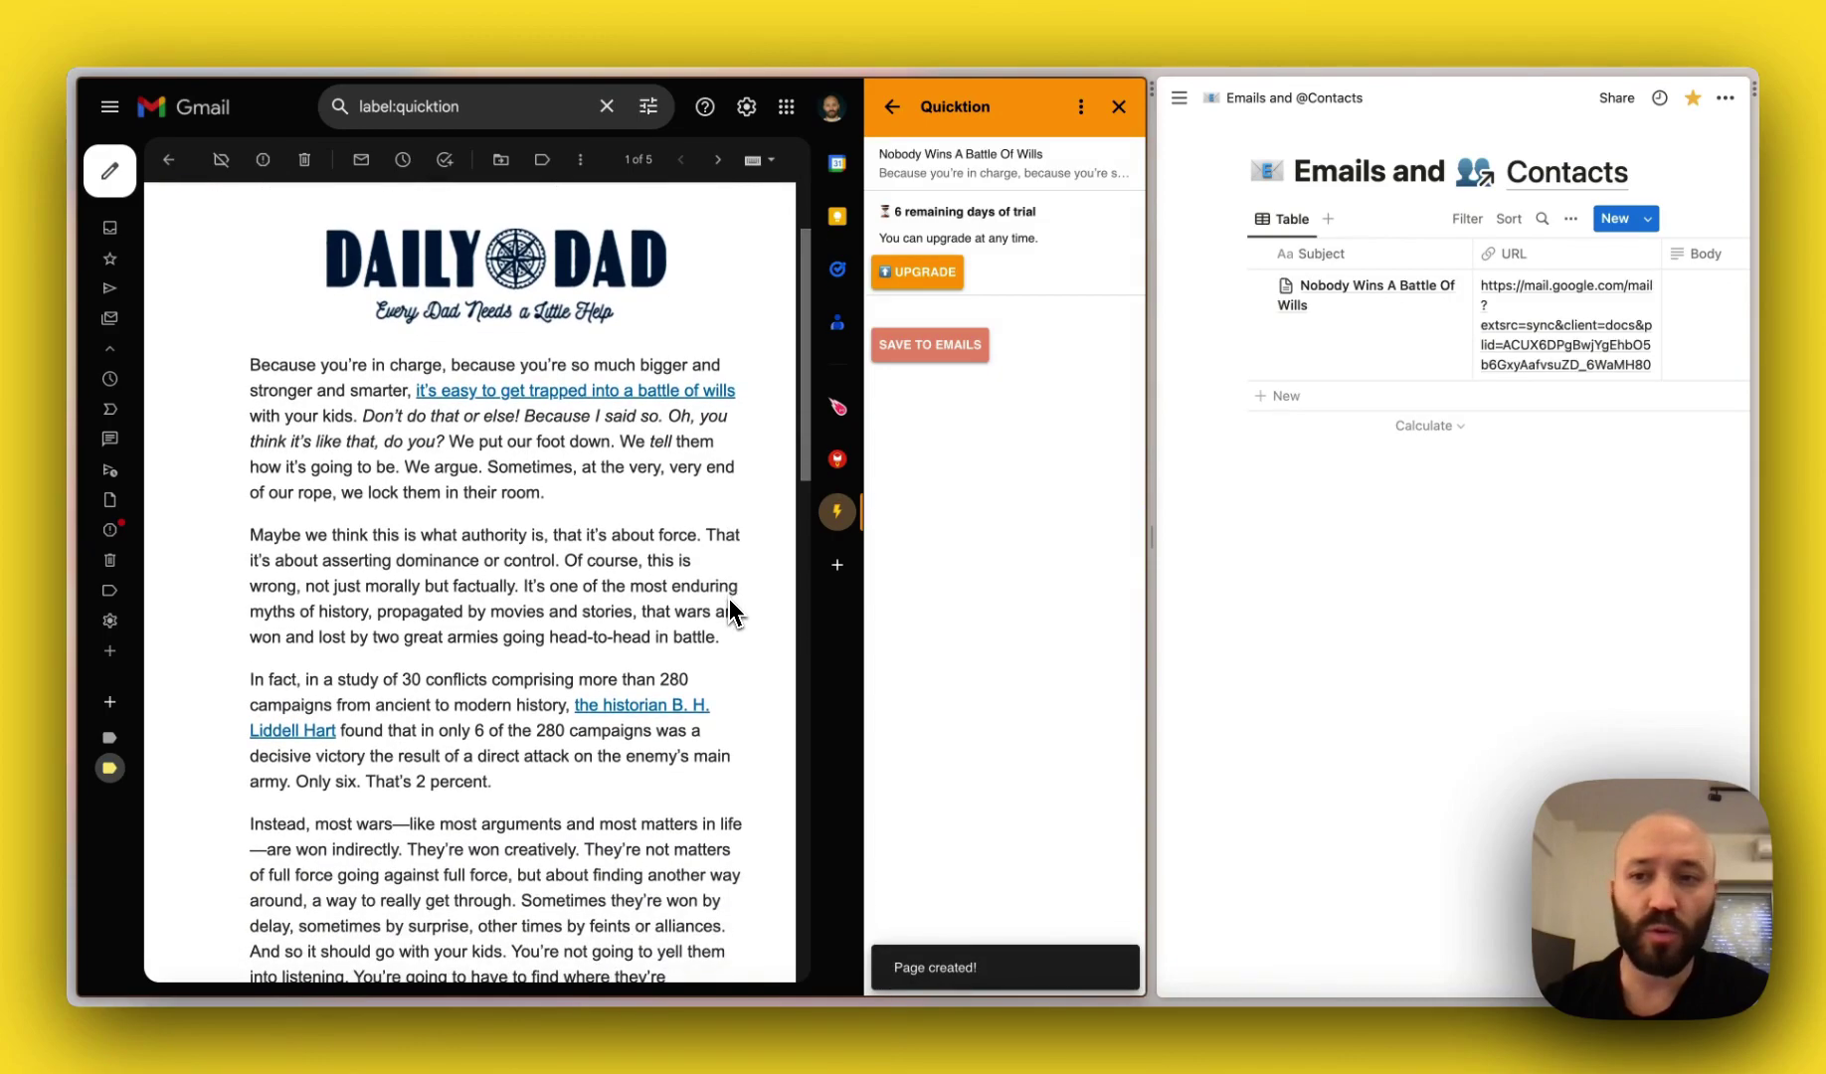
pyautogui.scroll(3, 714, 529)
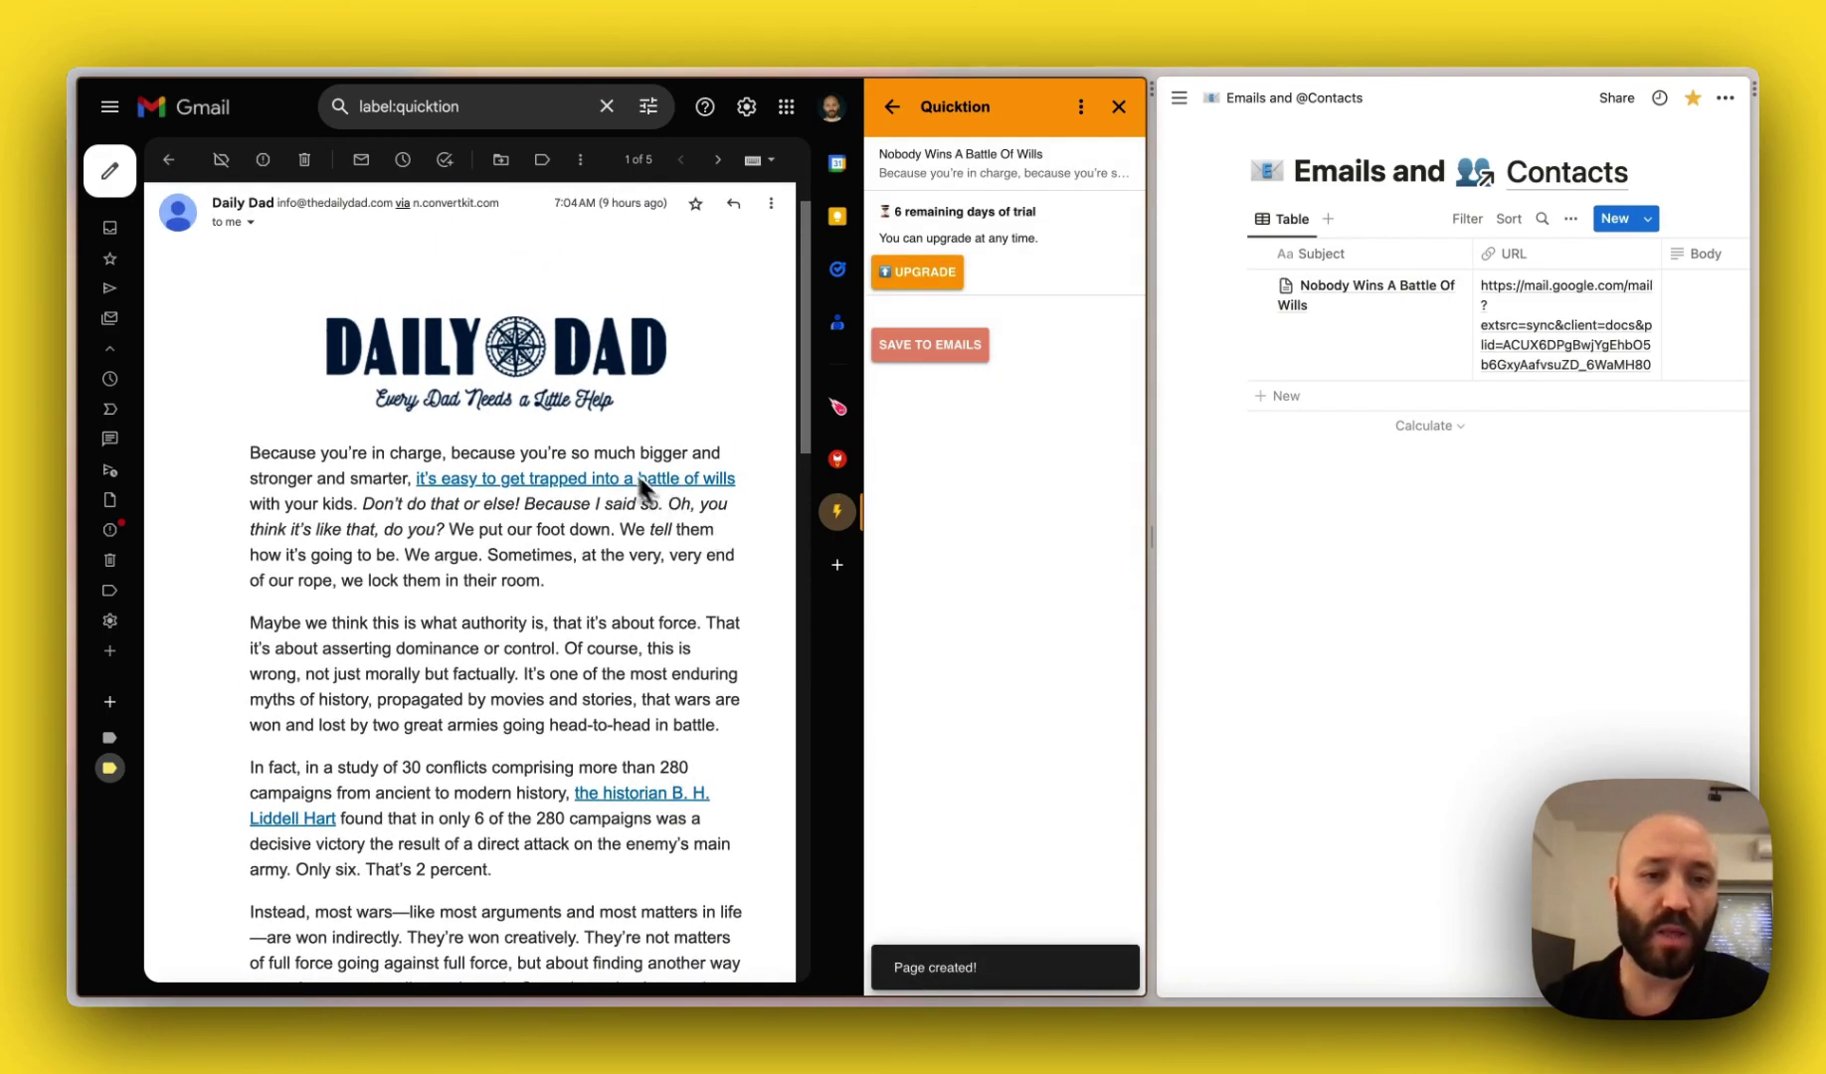
pyautogui.scroll(-15, 602, 461)
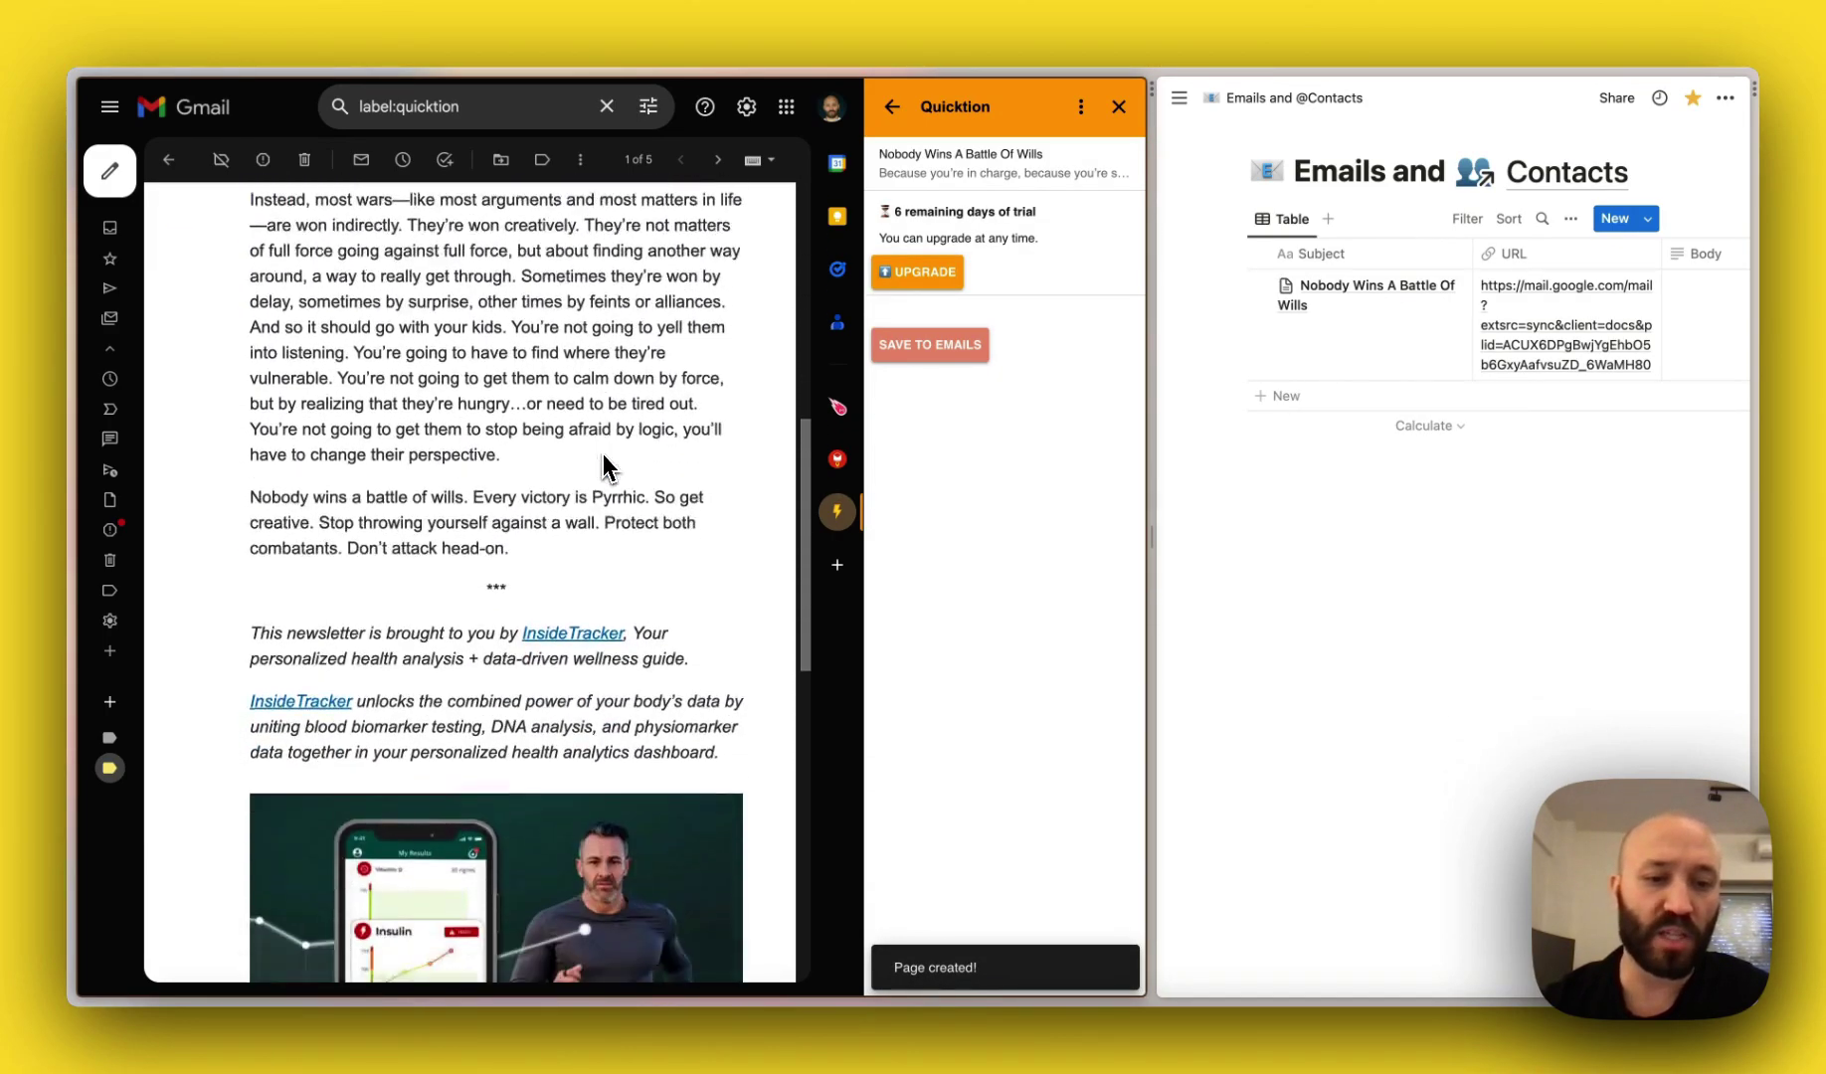
pyautogui.scroll(-15, 601, 453)
pyautogui.scroll(7, 601, 454)
pyautogui.scroll(20, 601, 453)
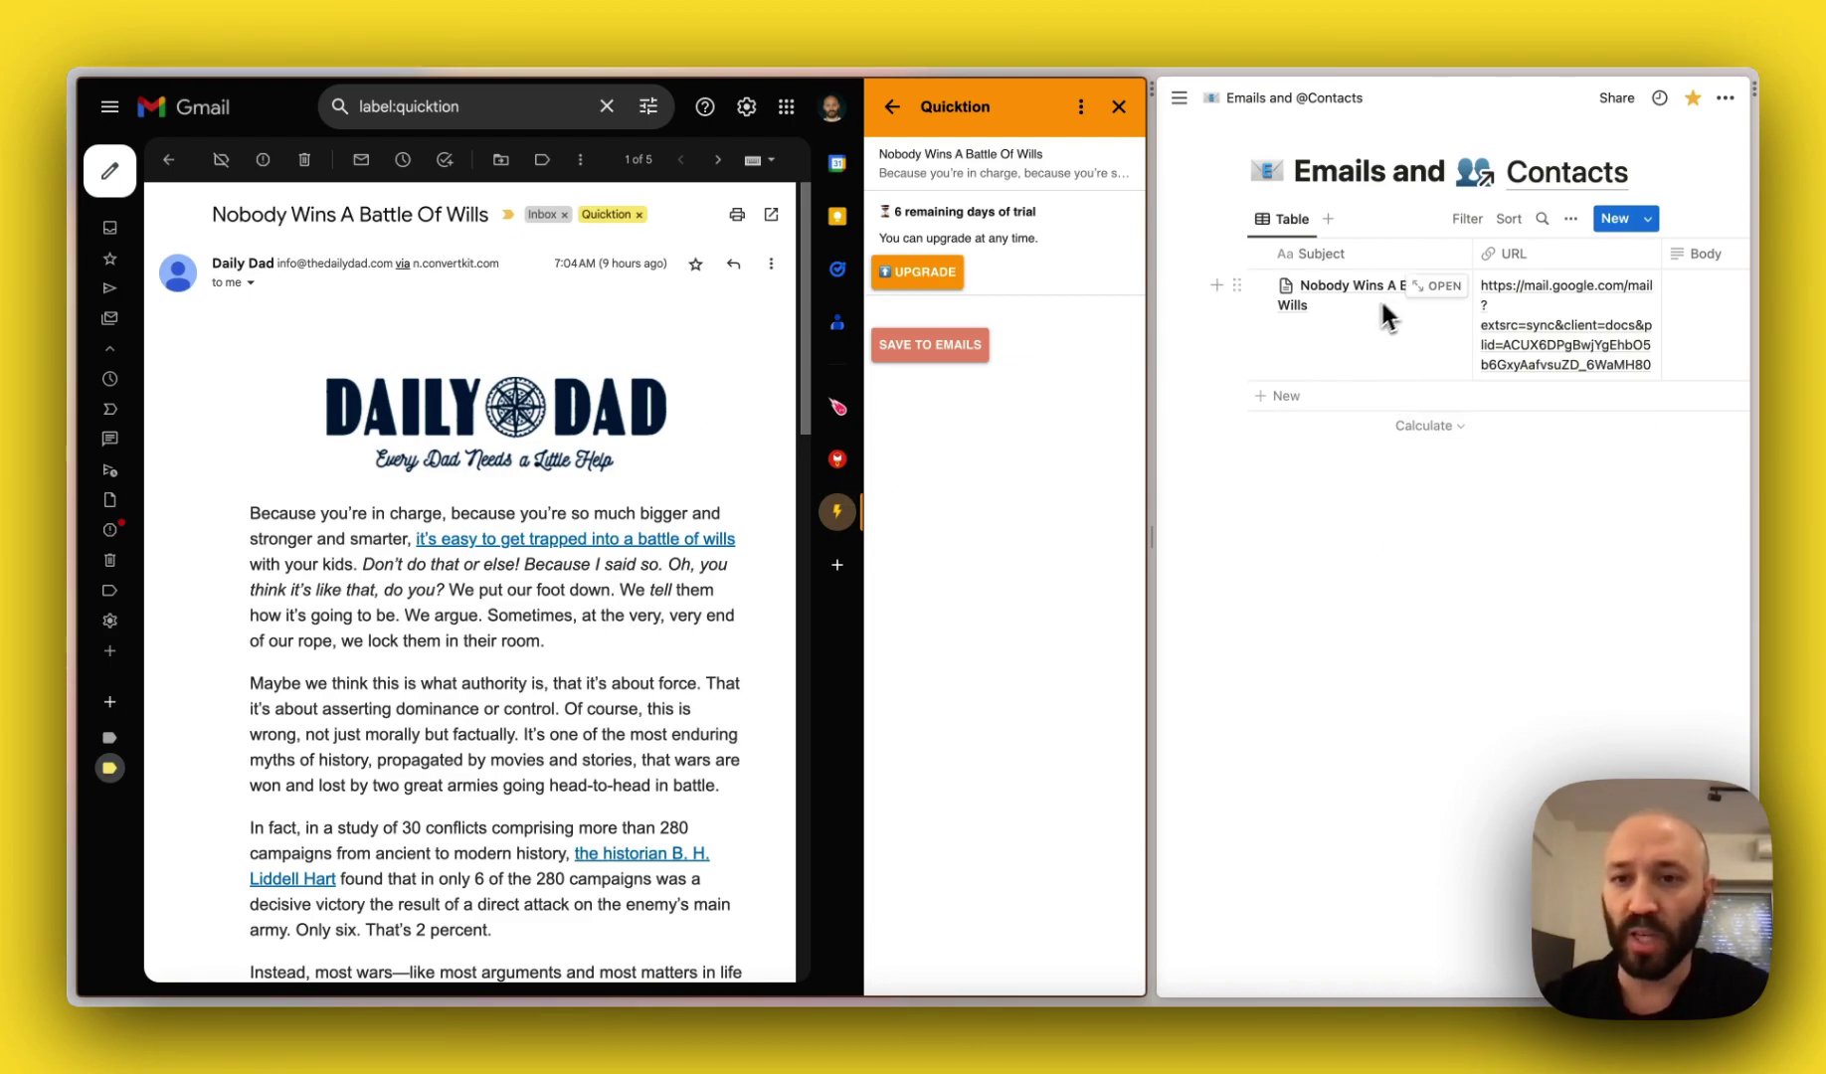
pyautogui.hscroll(3, 1341, 313)
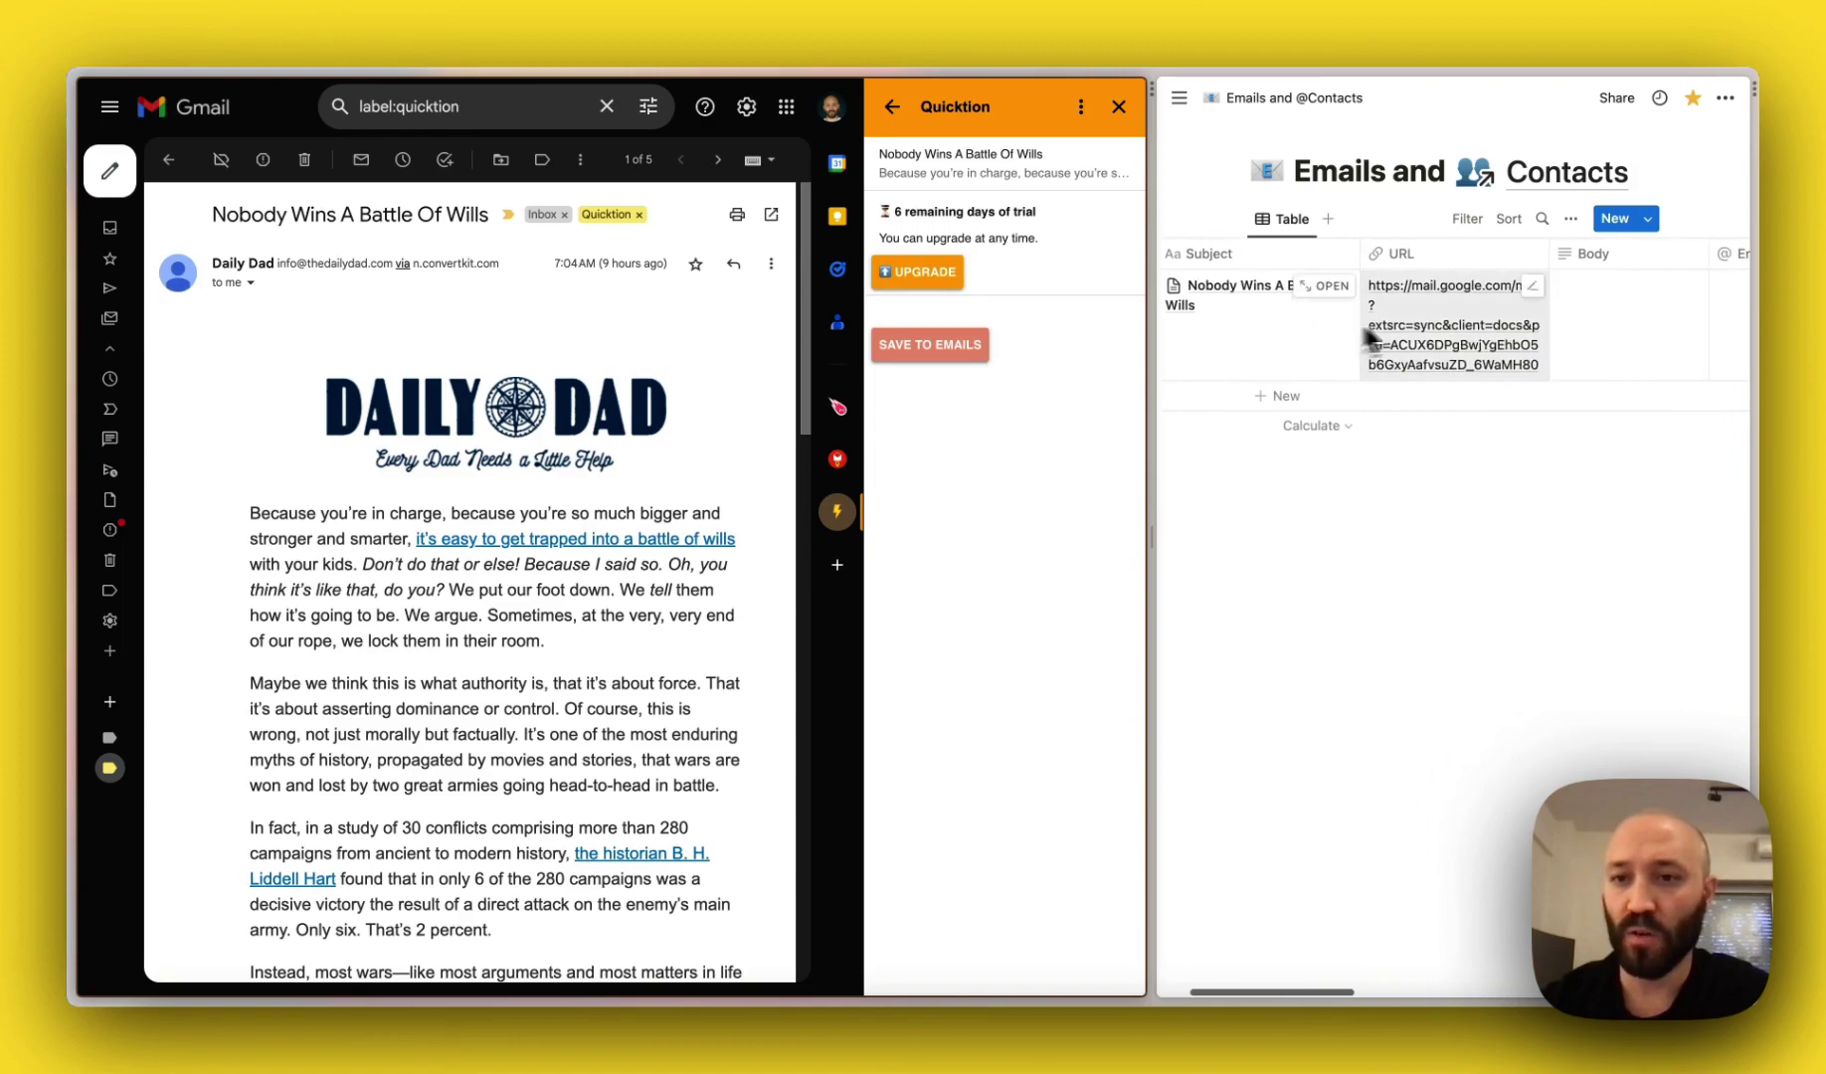
pyautogui.hscroll(5, 1455, 344)
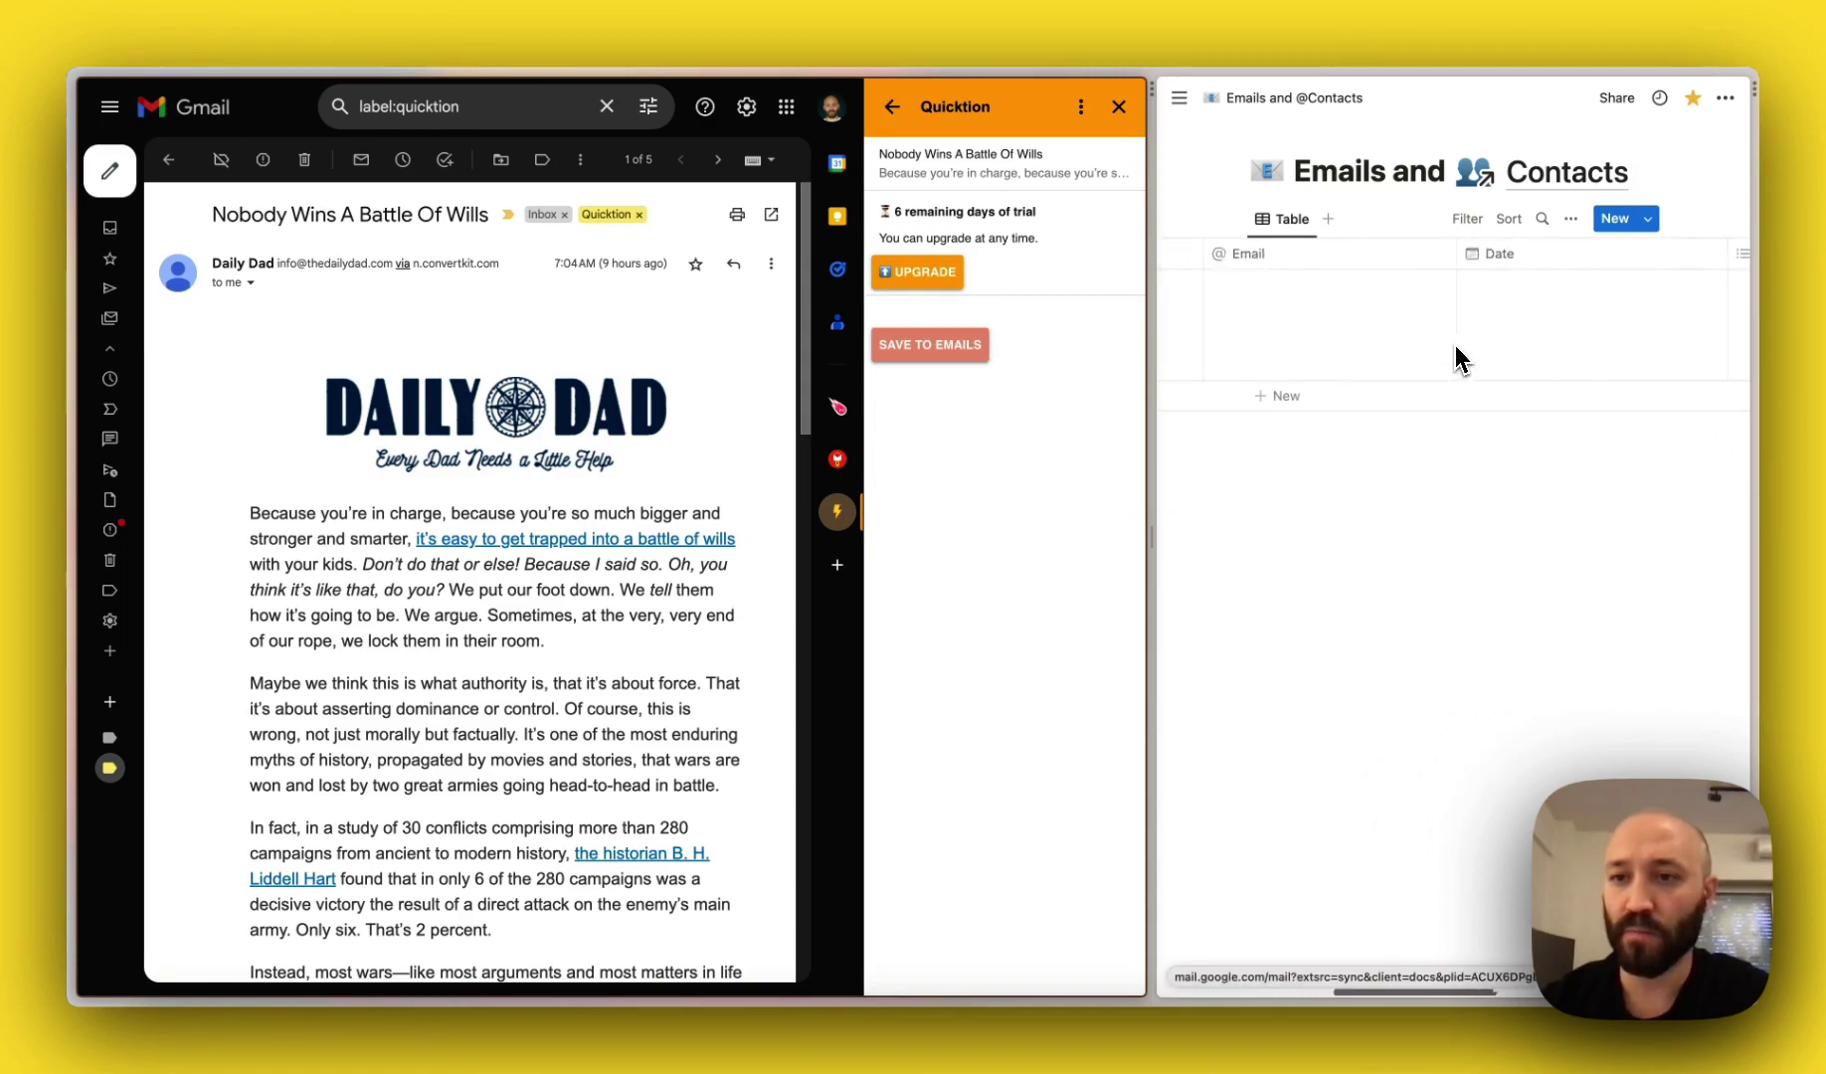
pyautogui.hscroll(5, 1456, 345)
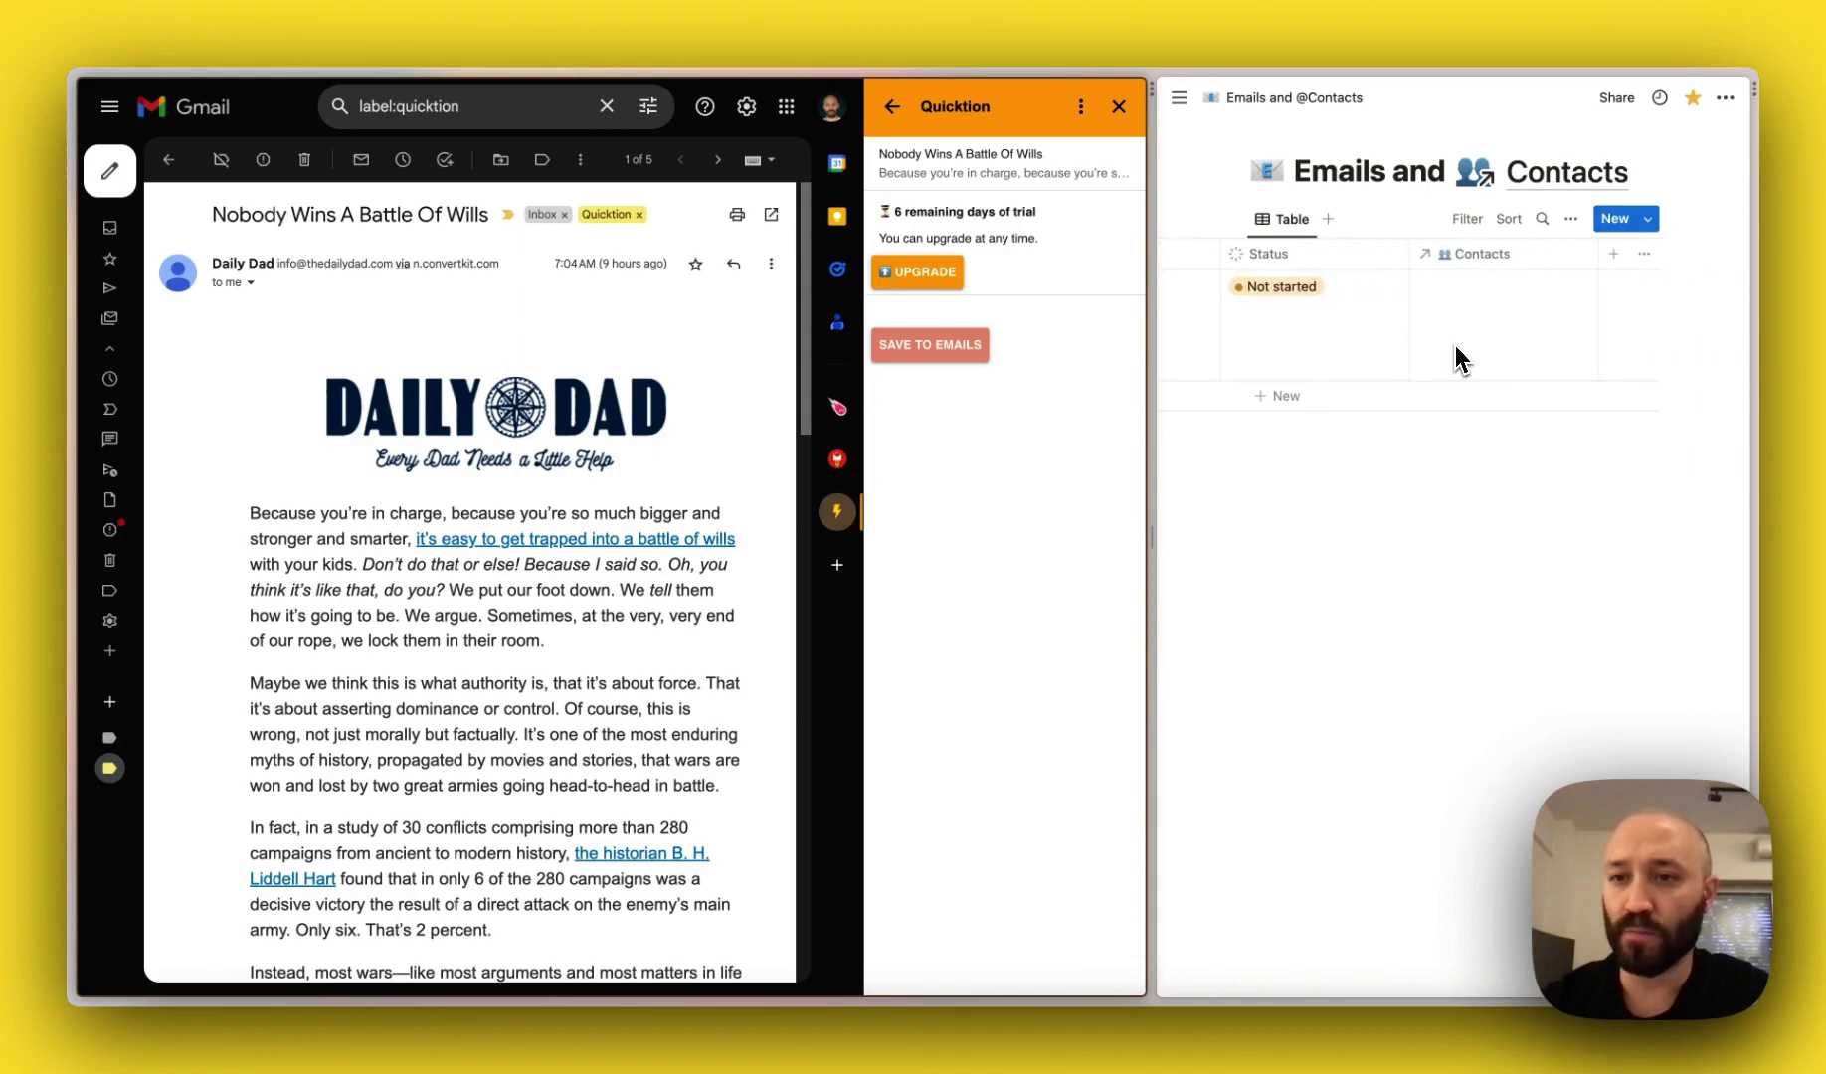
pyautogui.hscroll(-10, 1455, 345)
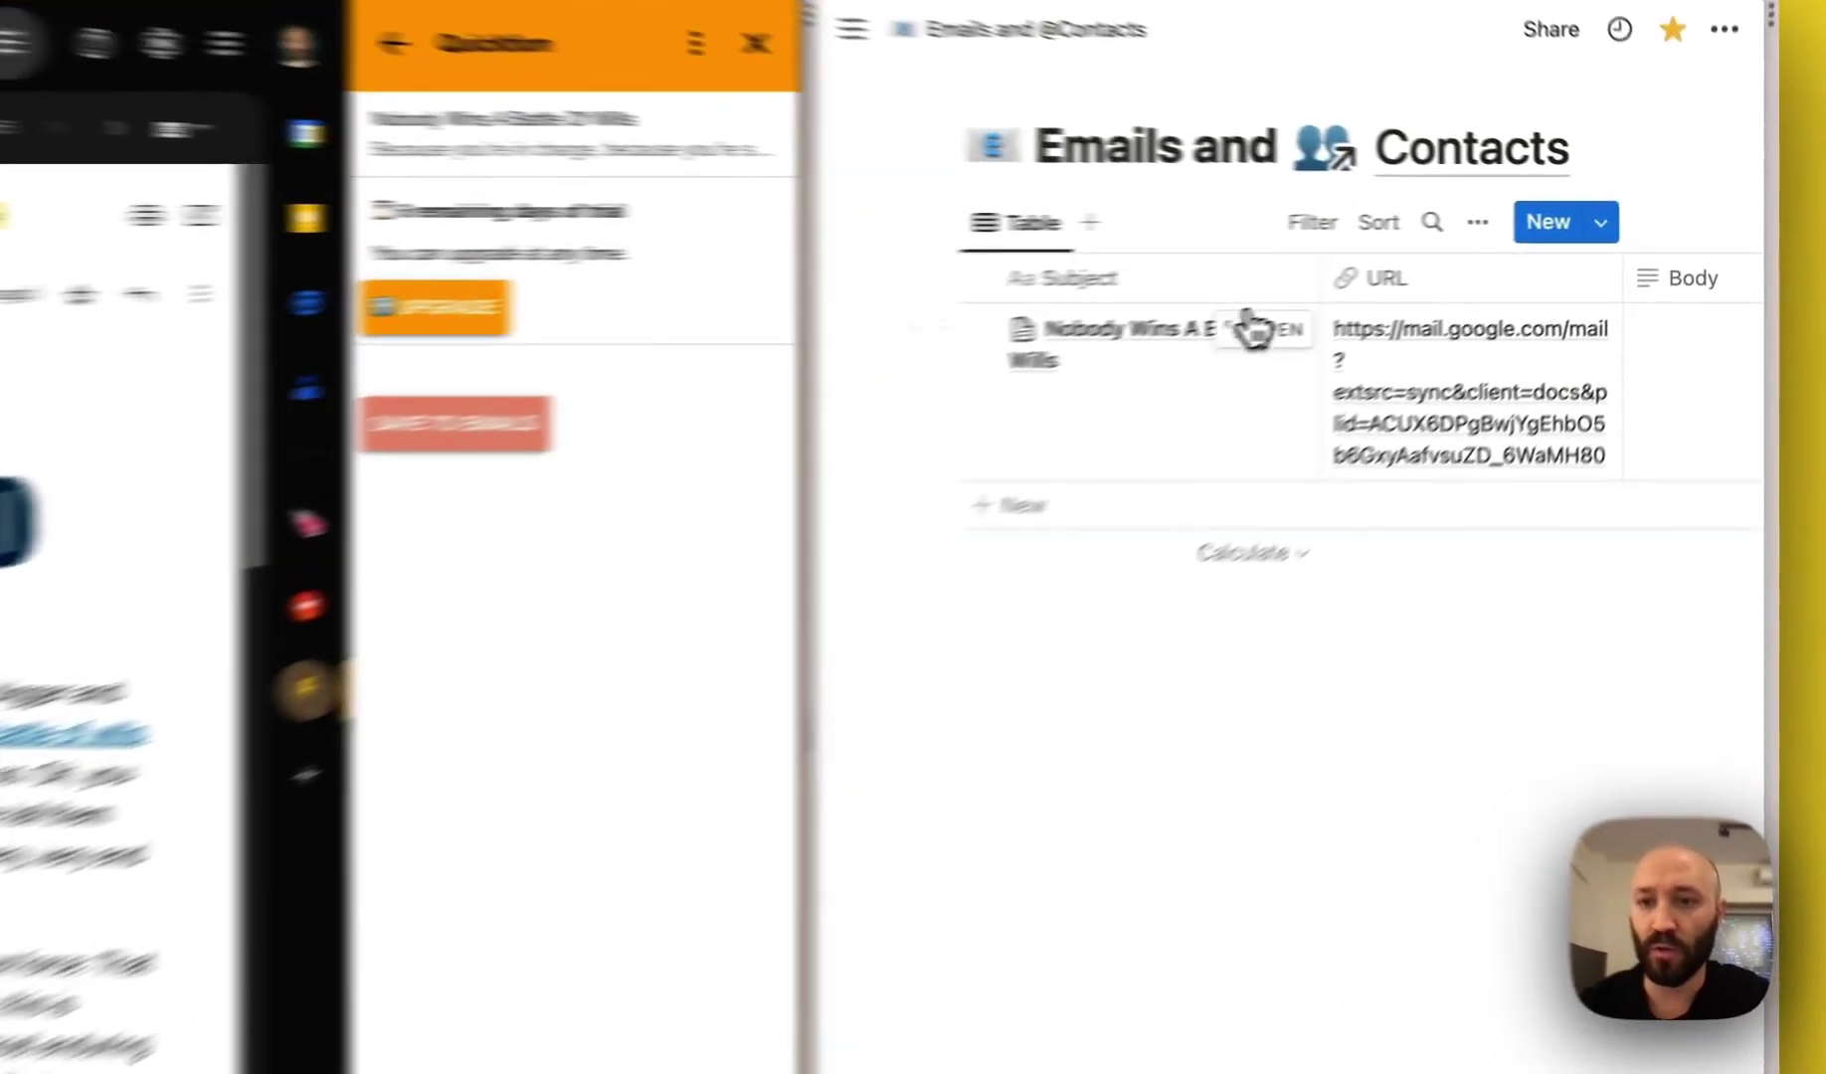
# Open the saved "Nobody Wins A Battle Of Wills" page in Notion and examine its properties and imported content
pyautogui.click(1438, 285)
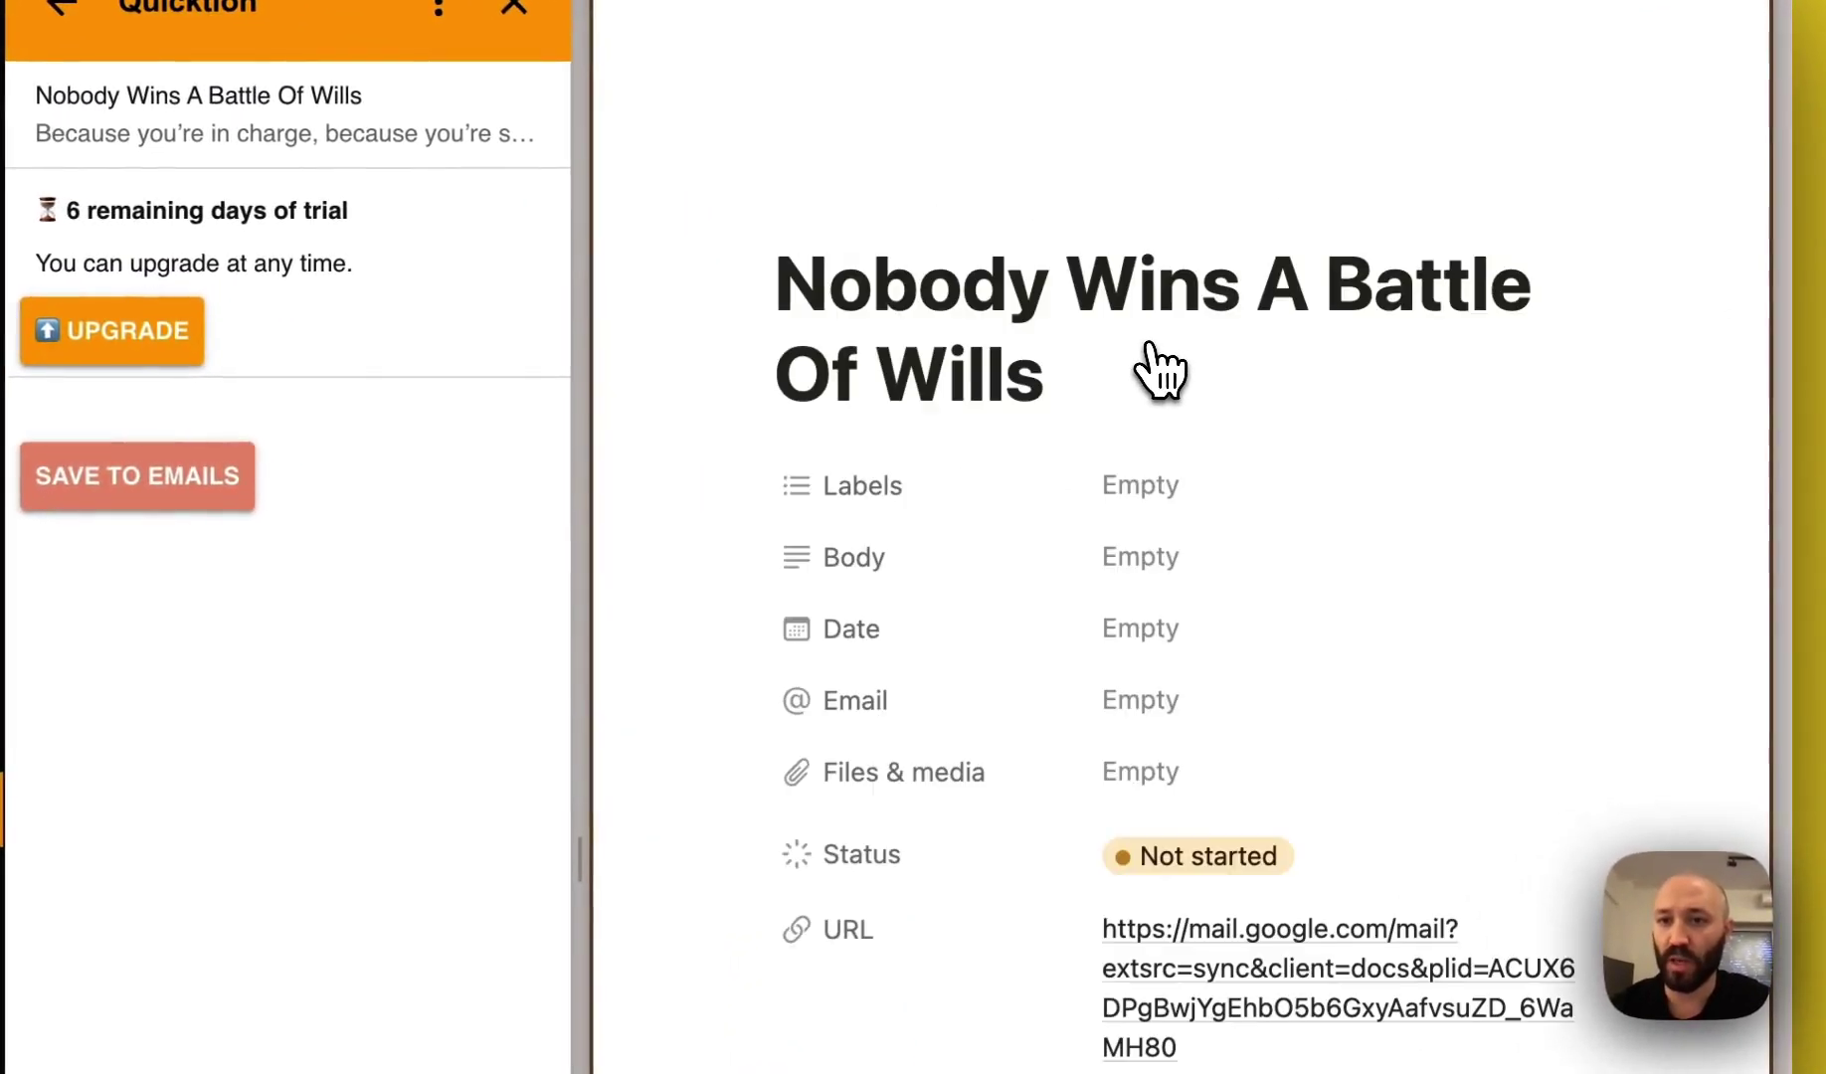
pyautogui.scroll(-10, 1051, 537)
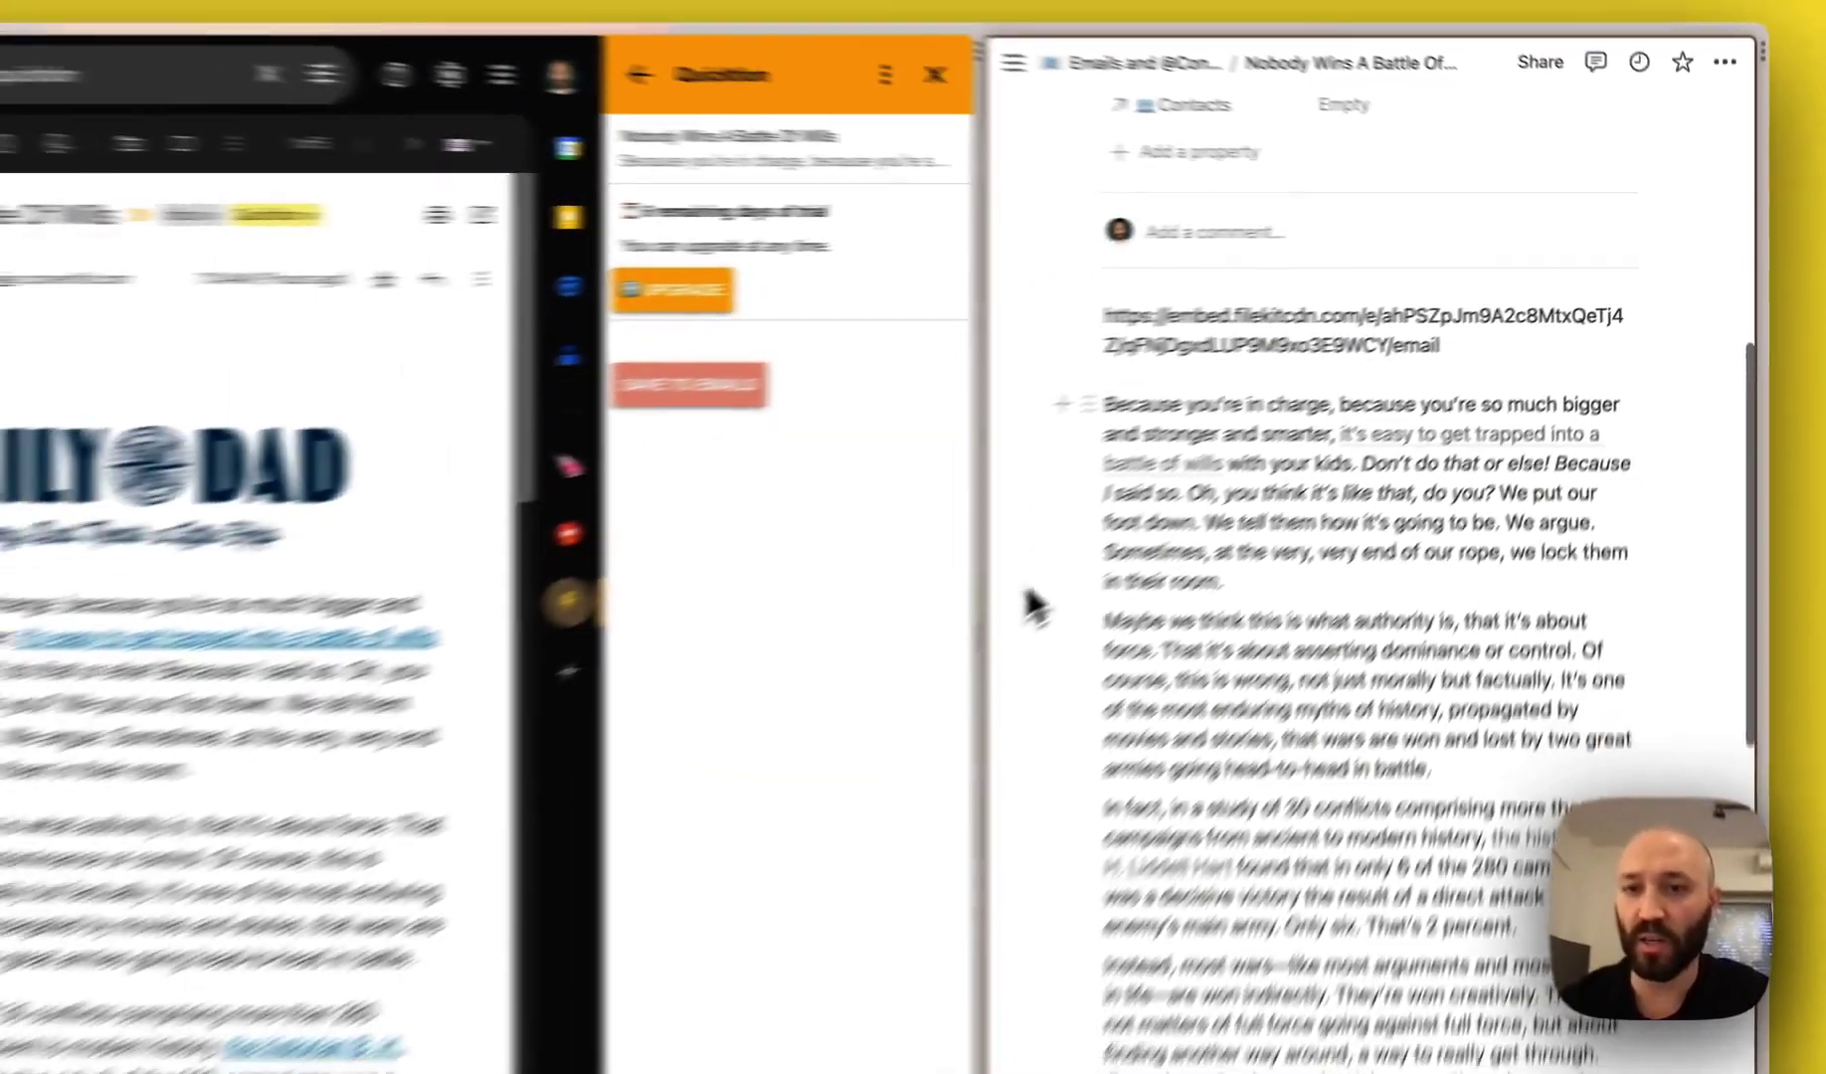
pyautogui.scroll(-2, 1167, 512)
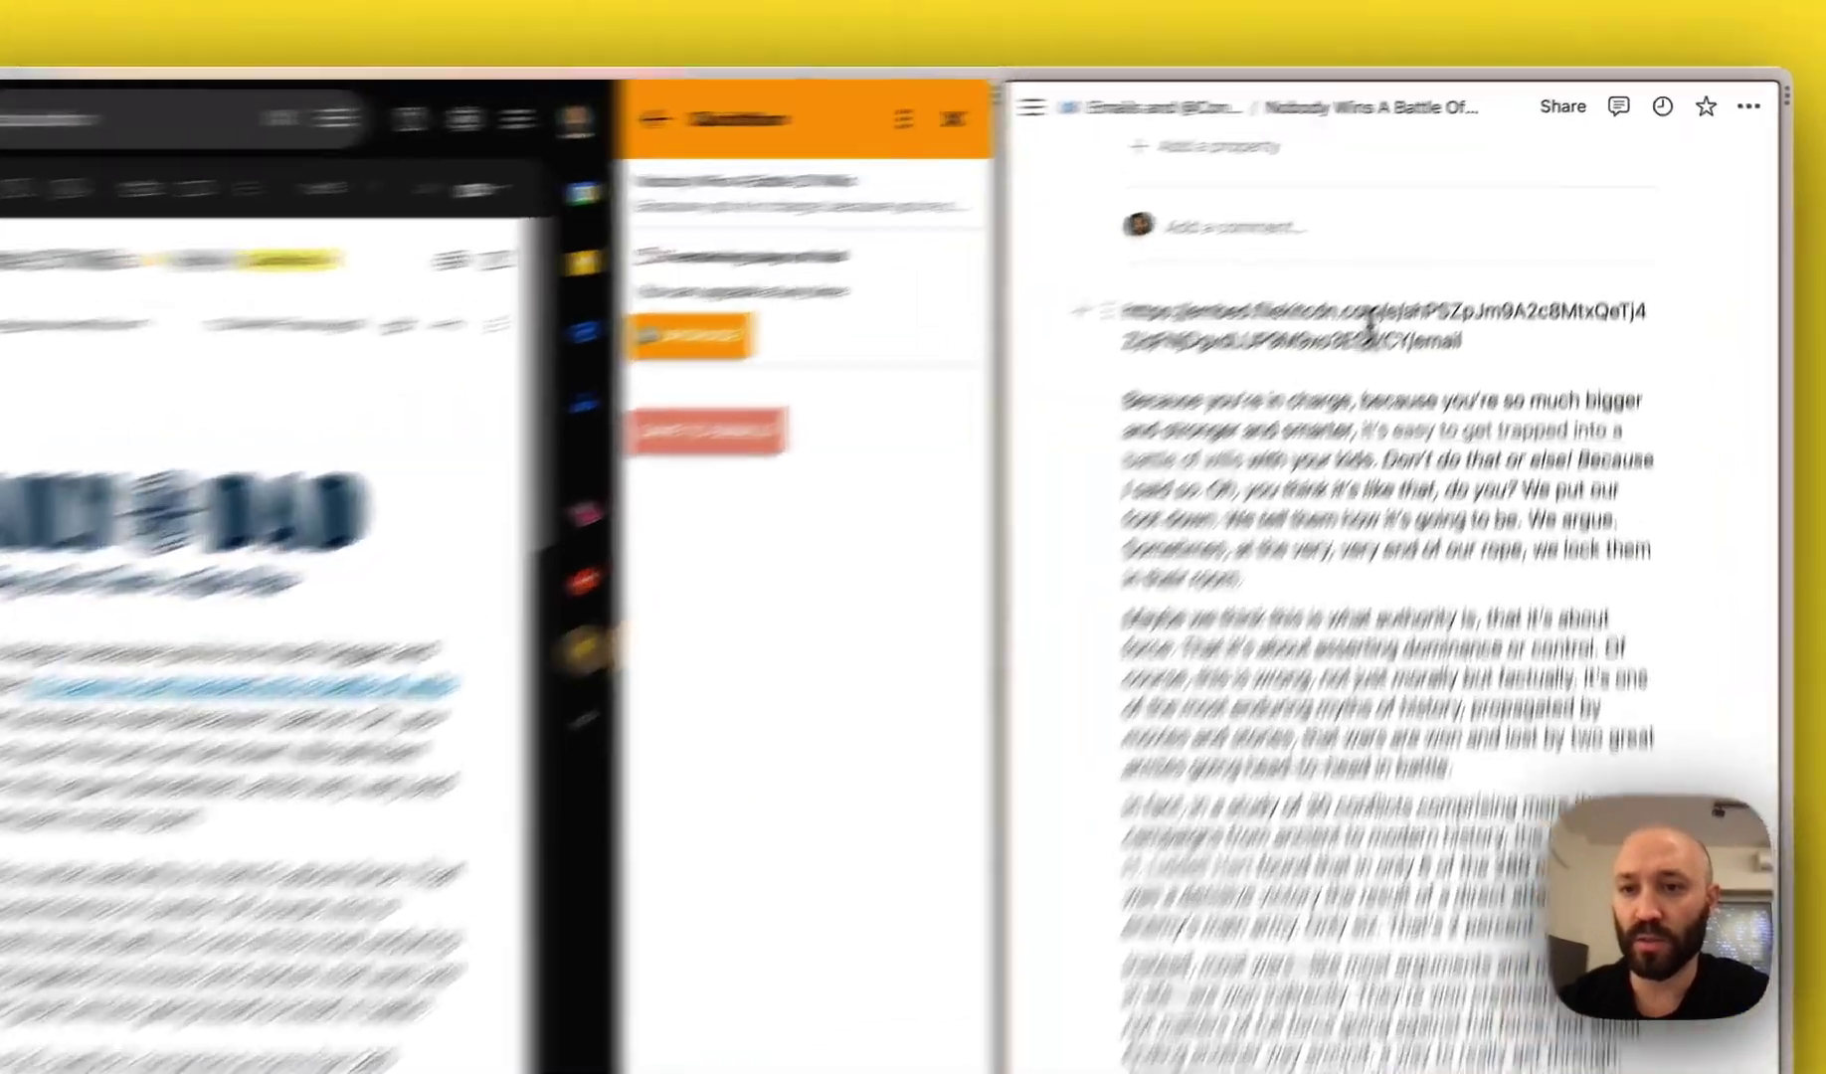
pyautogui.tripleClick(1437, 263)
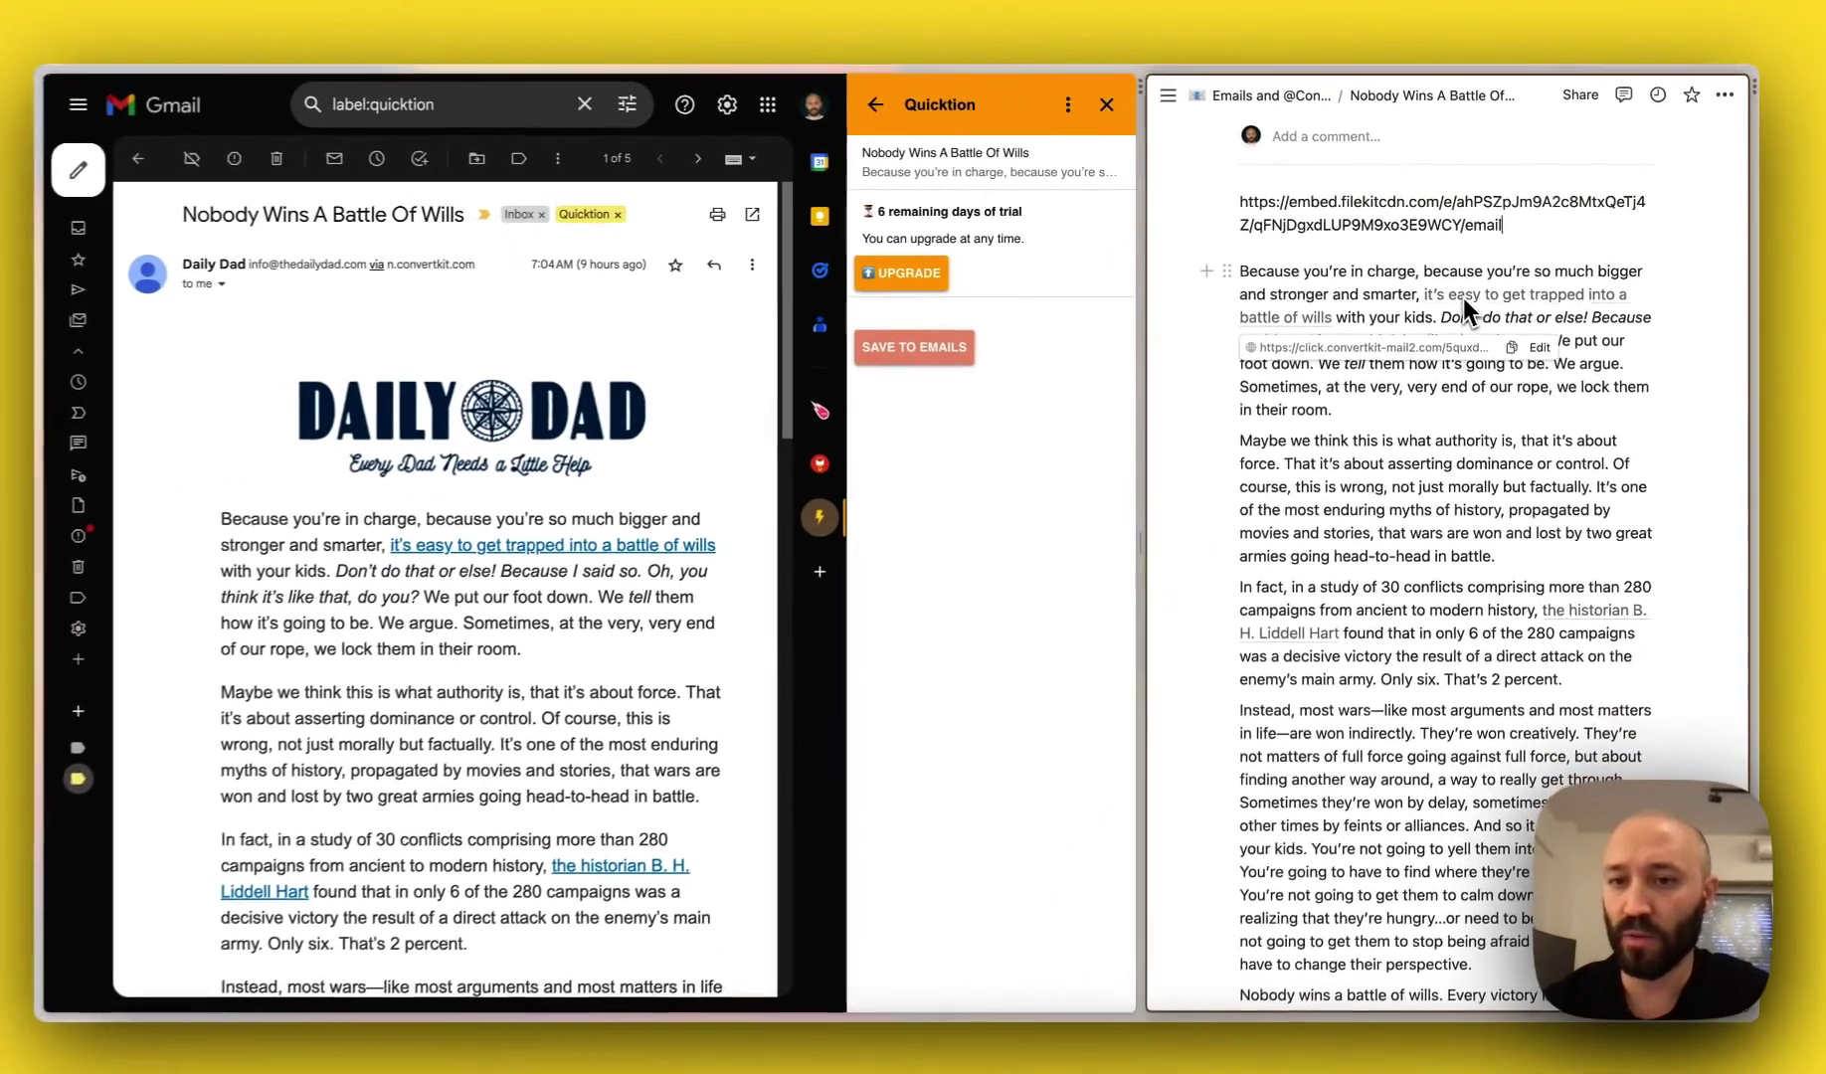
pyautogui.scroll(-12, 1215, 447)
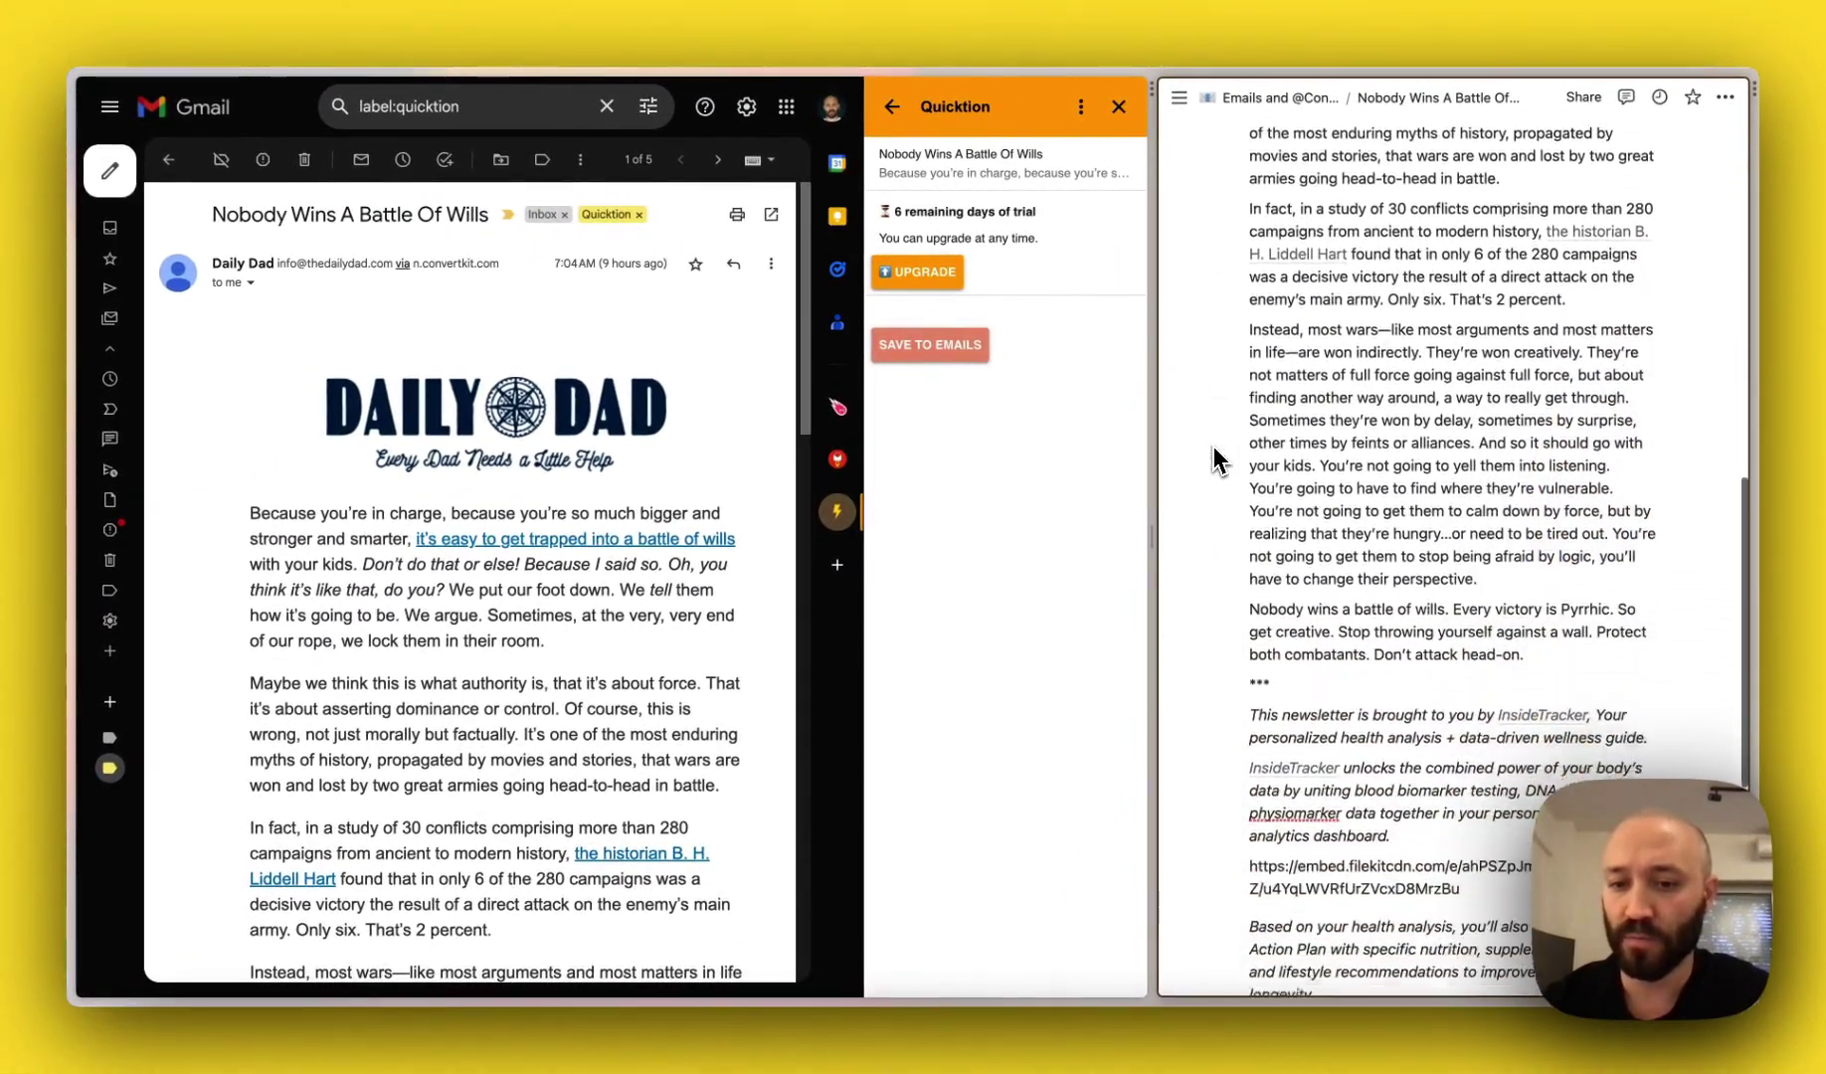
pyautogui.scroll(-8, 1215, 460)
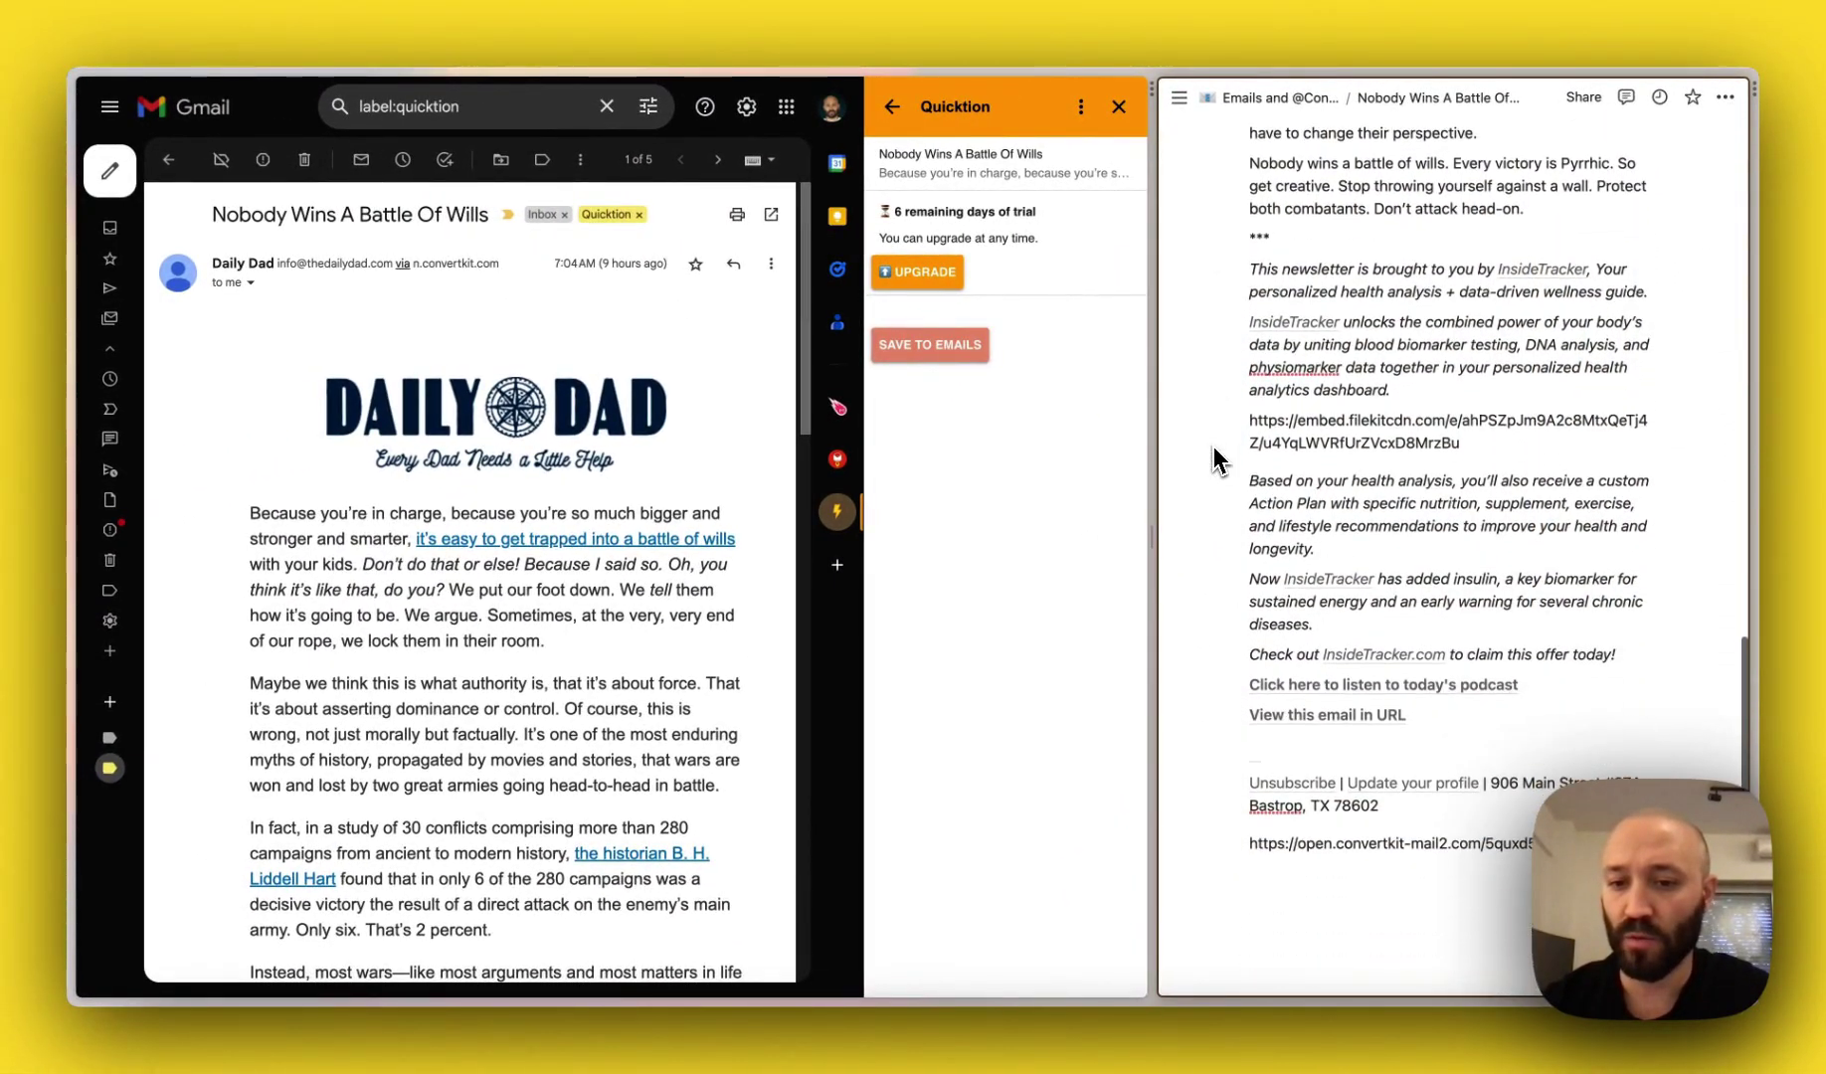
pyautogui.scroll(20, 1327, 662)
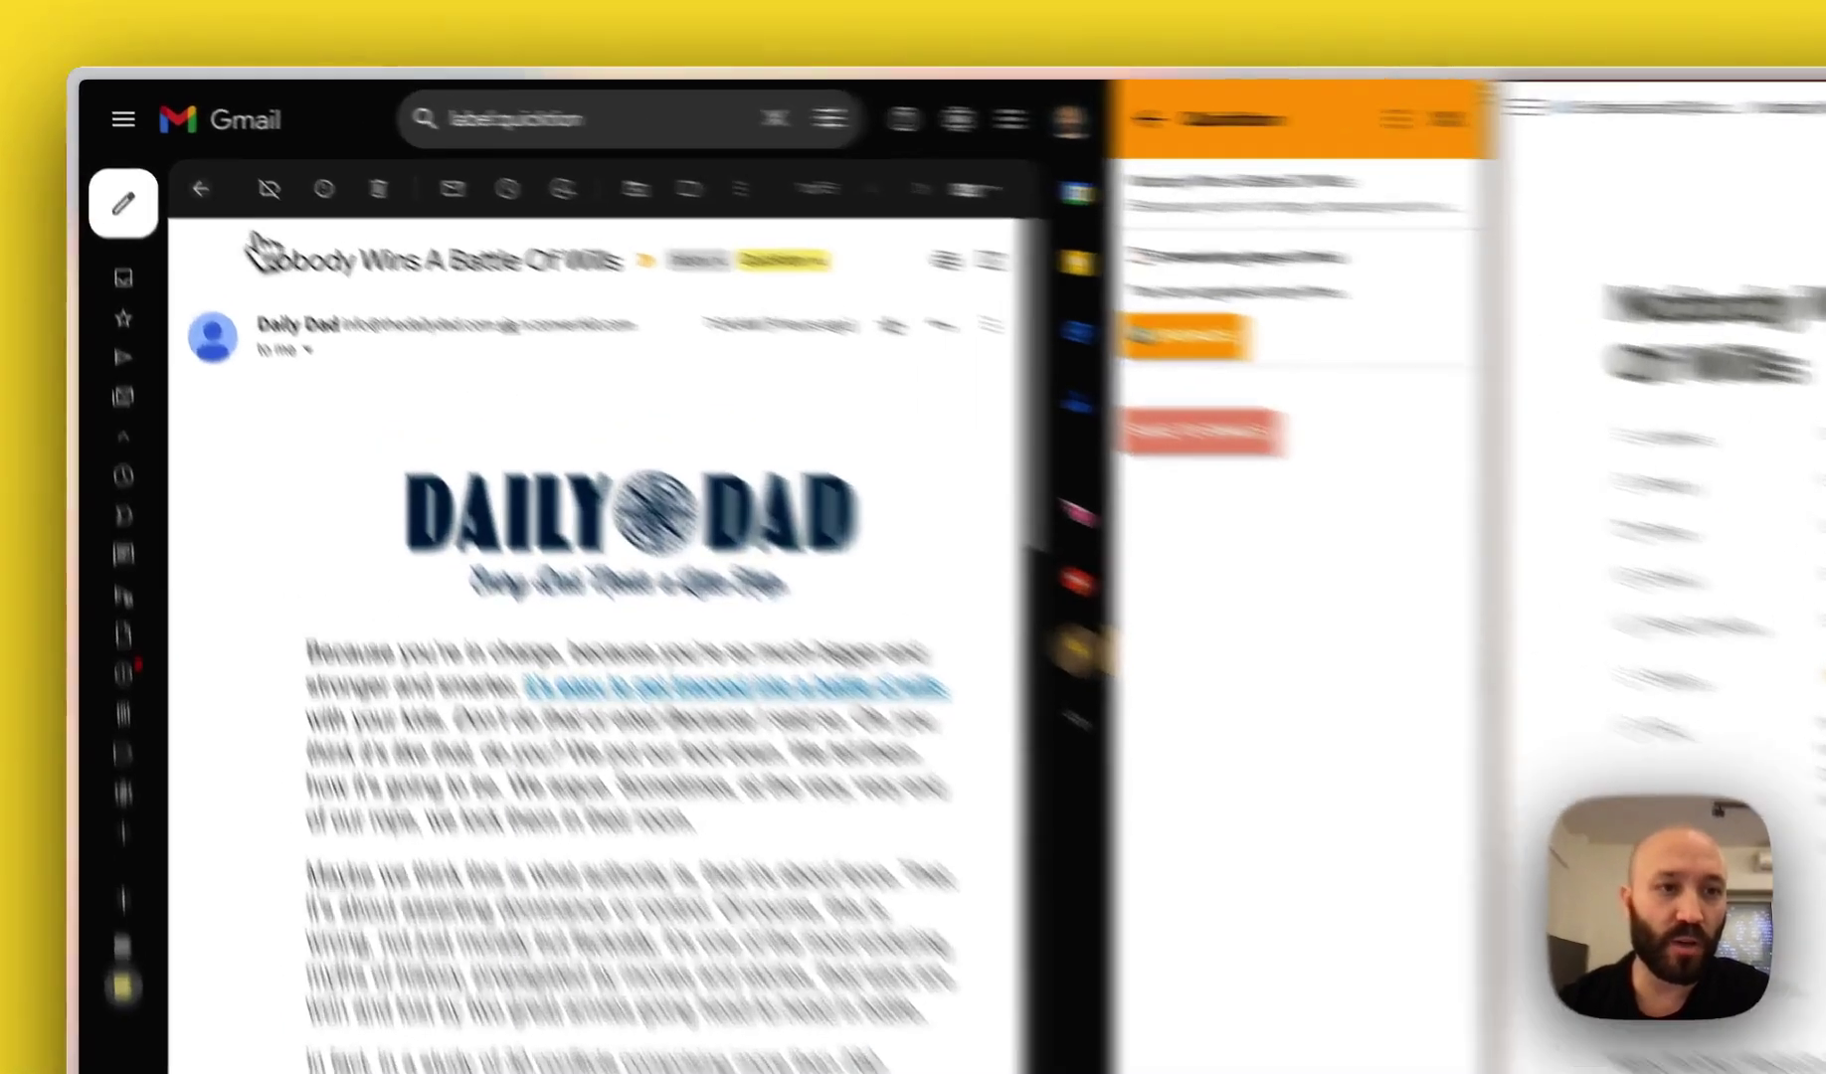
# Open the Ultimate Hacking Keyboard invoice email, look through its contents and save it with the Save to Emails action
pyautogui.click(170, 159)
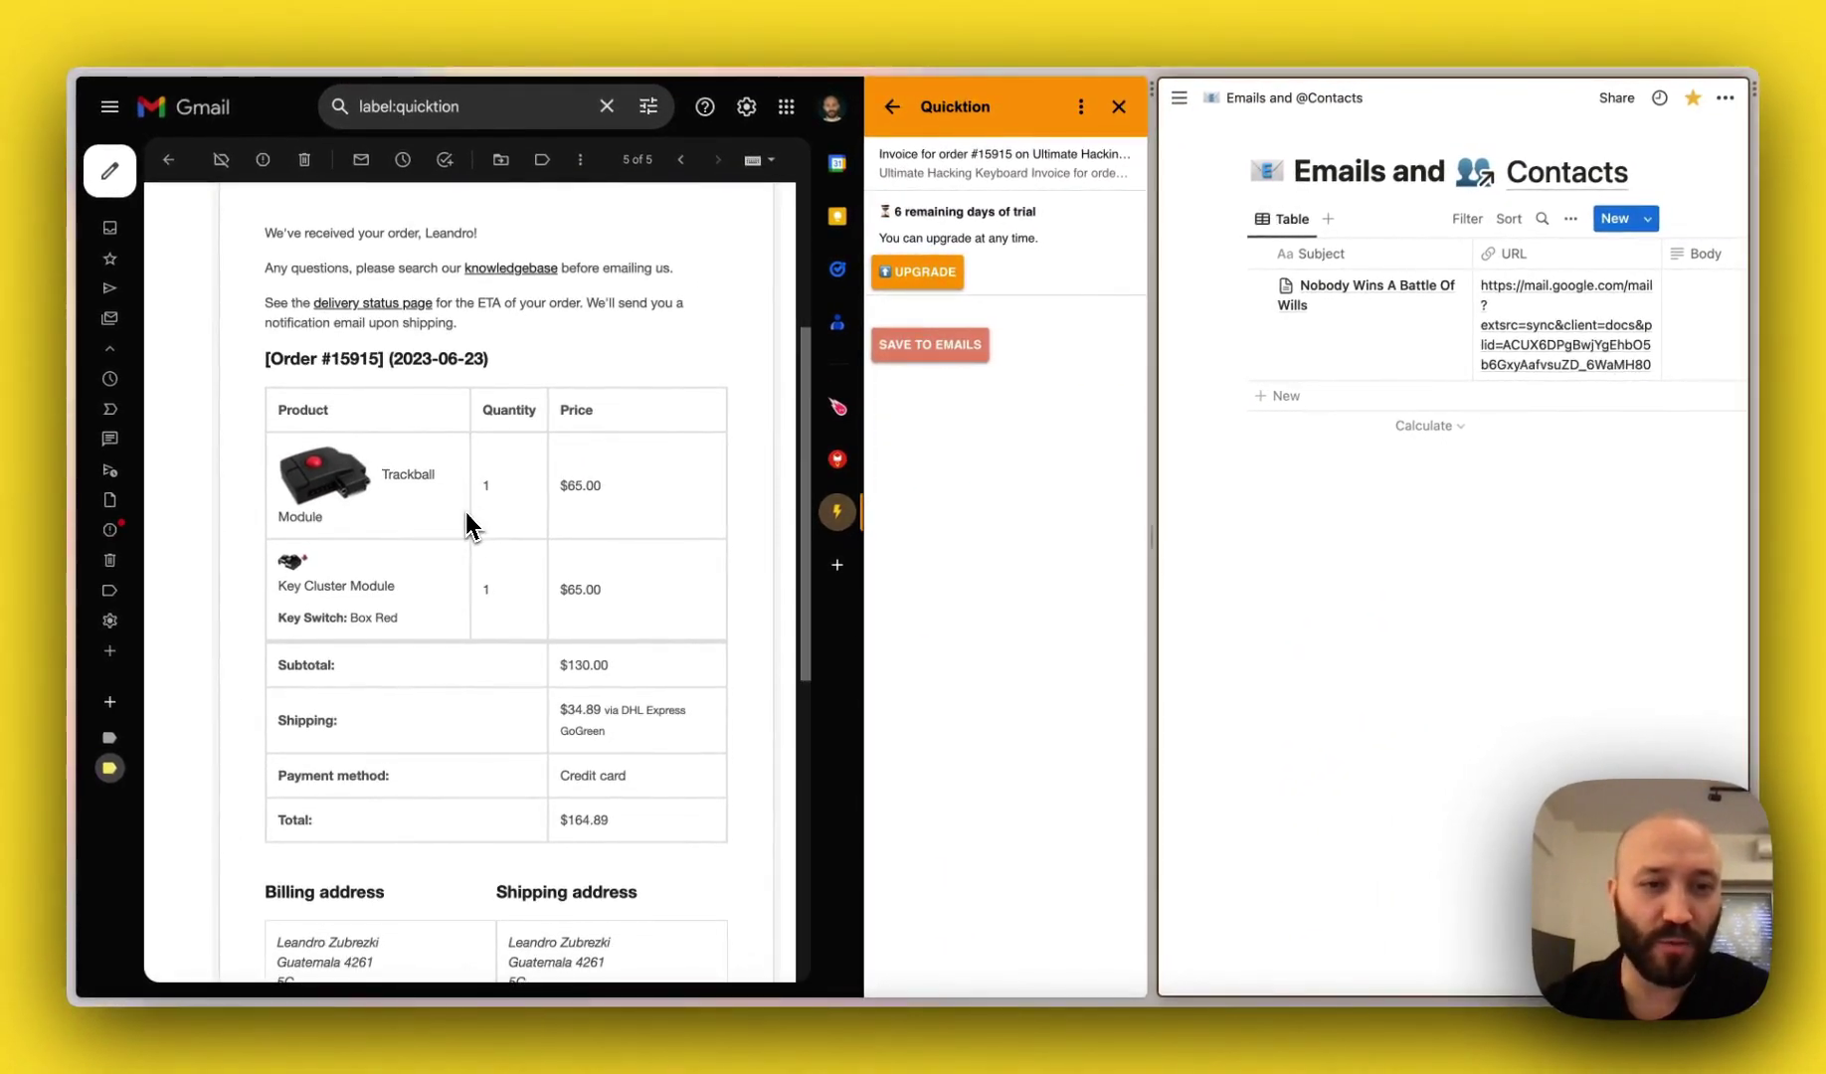
pyautogui.scroll(5, 467, 524)
pyautogui.scroll(-10, 502, 397)
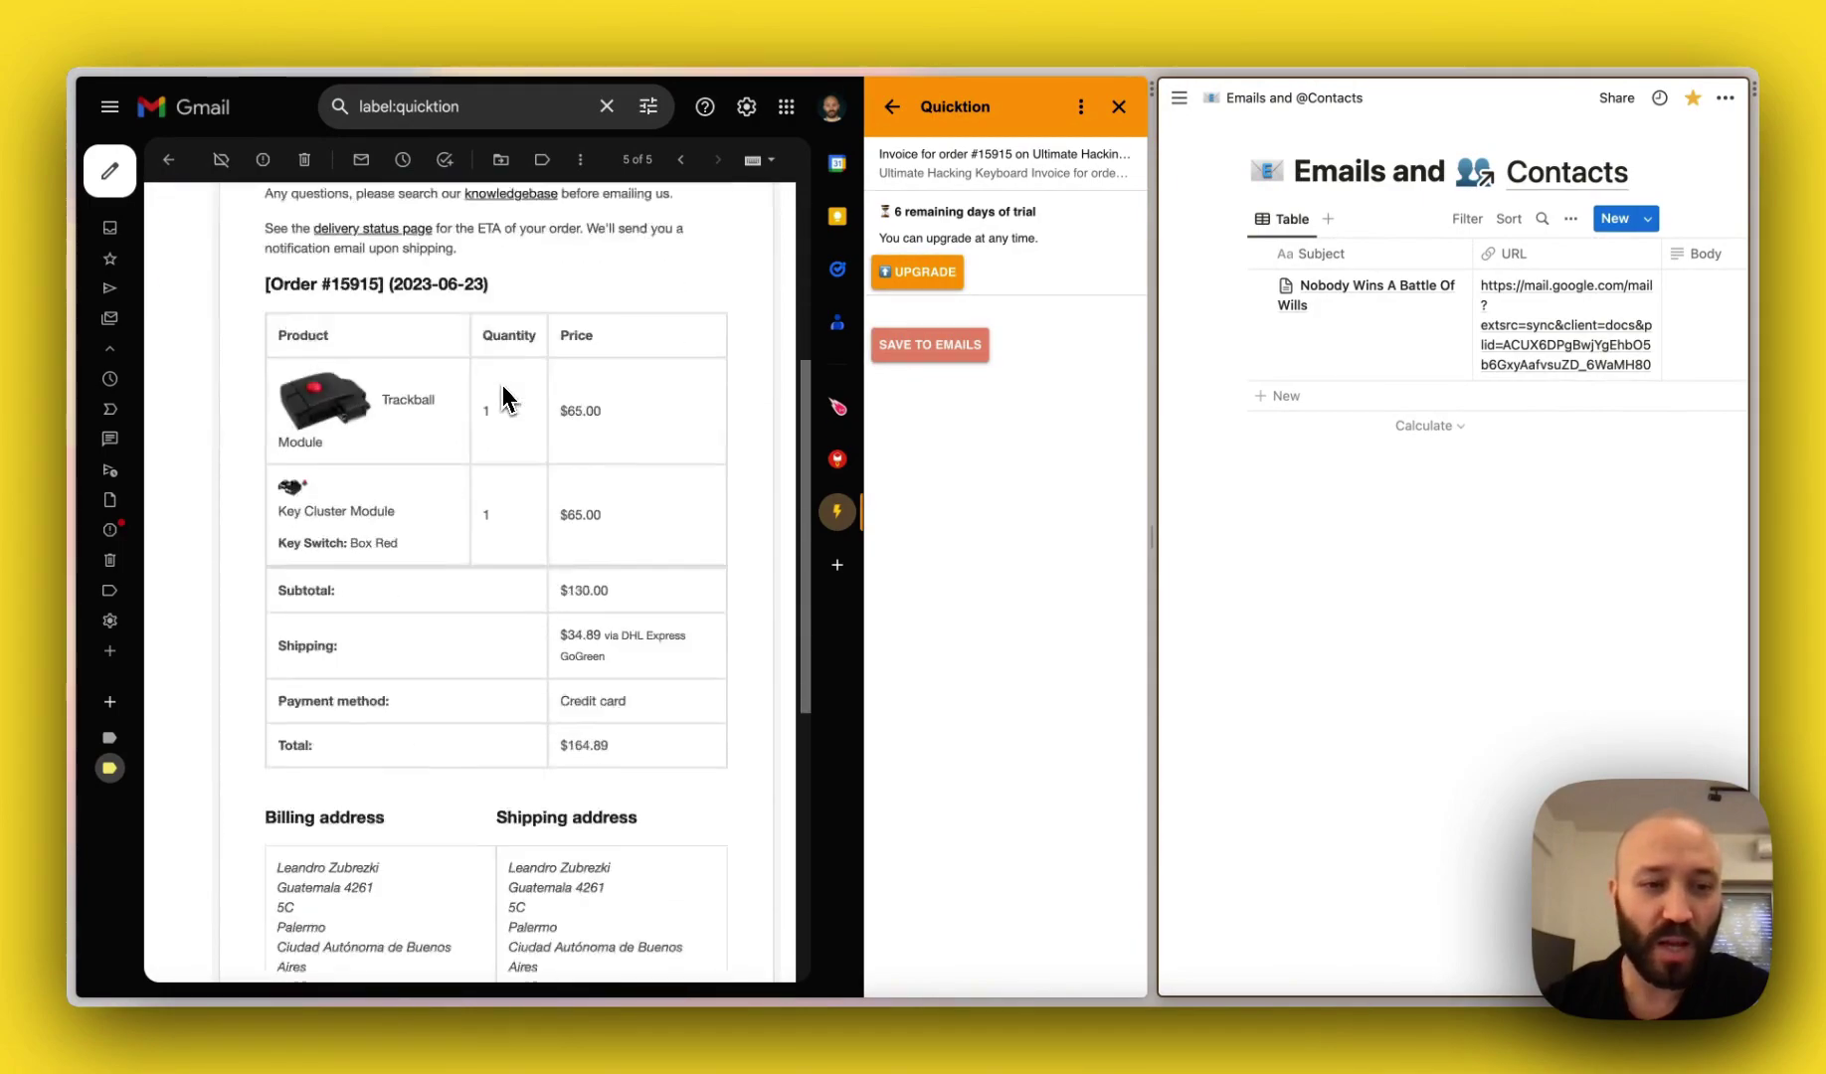
pyautogui.scroll(10, 597, 617)
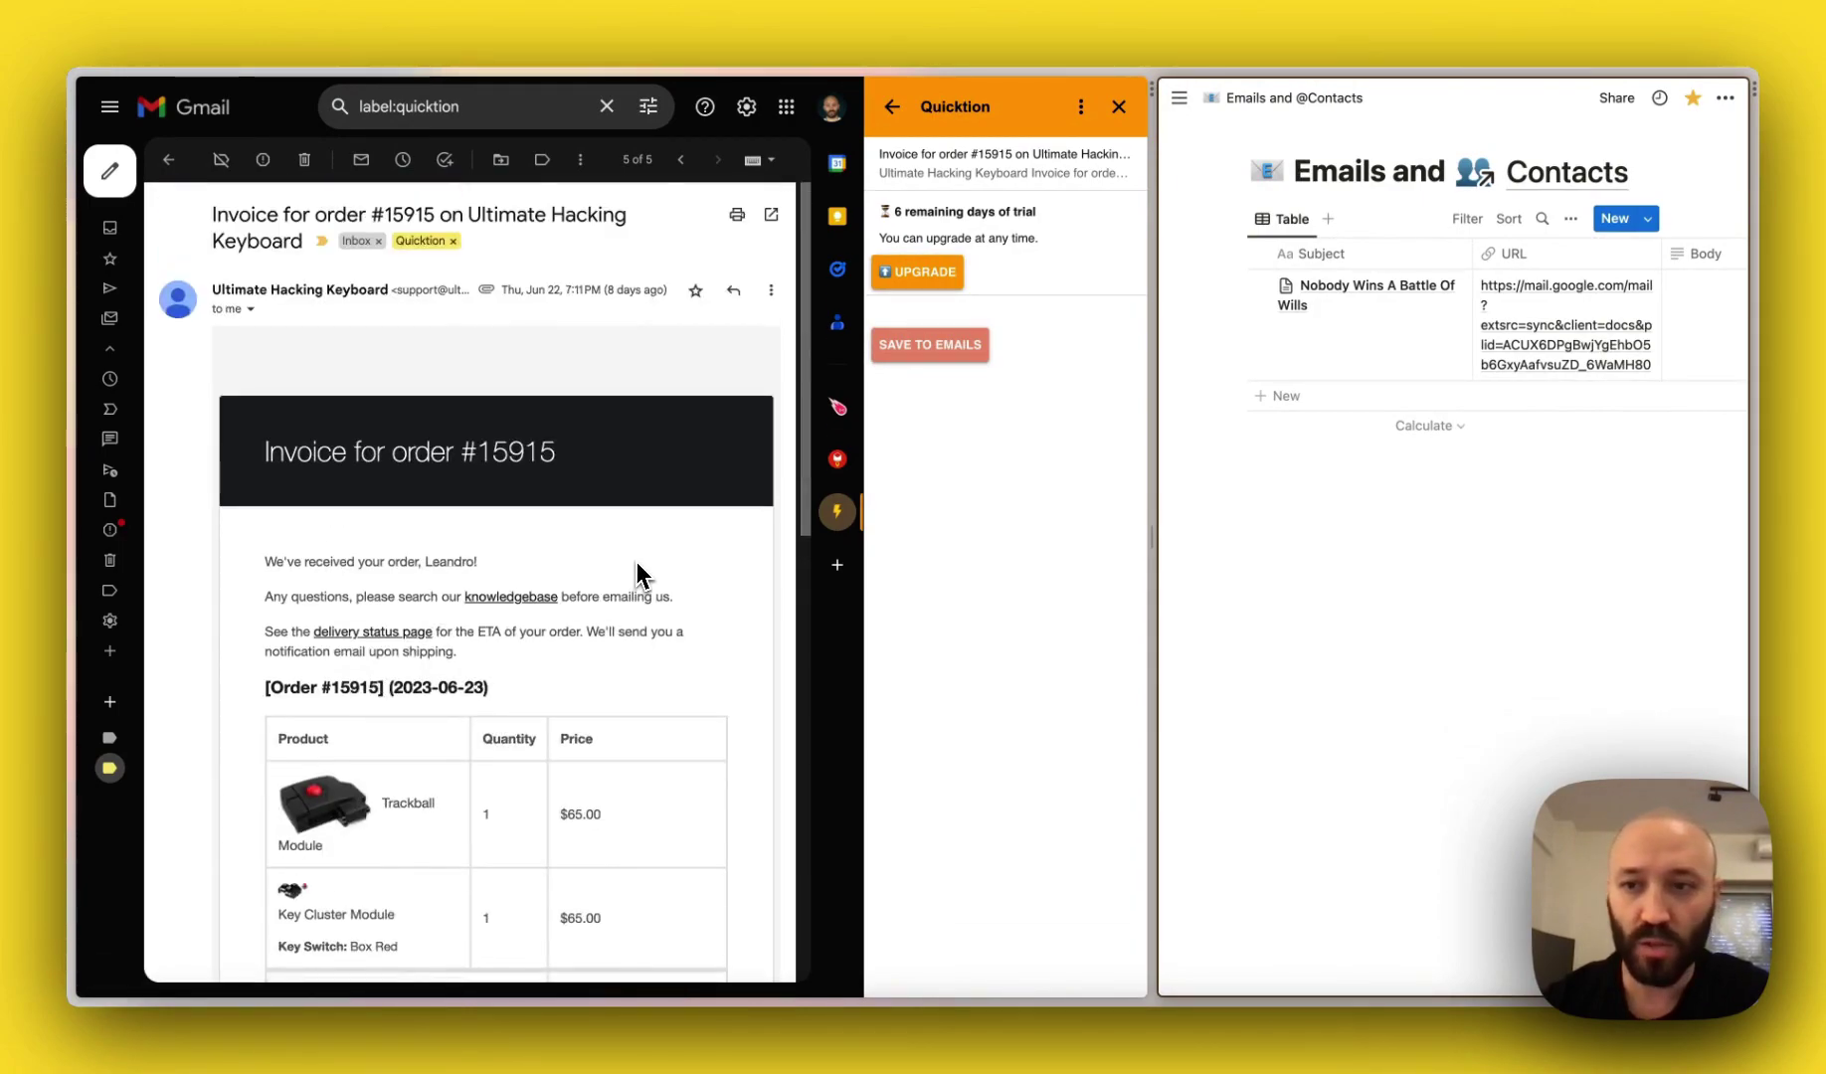
pyautogui.click(930, 345)
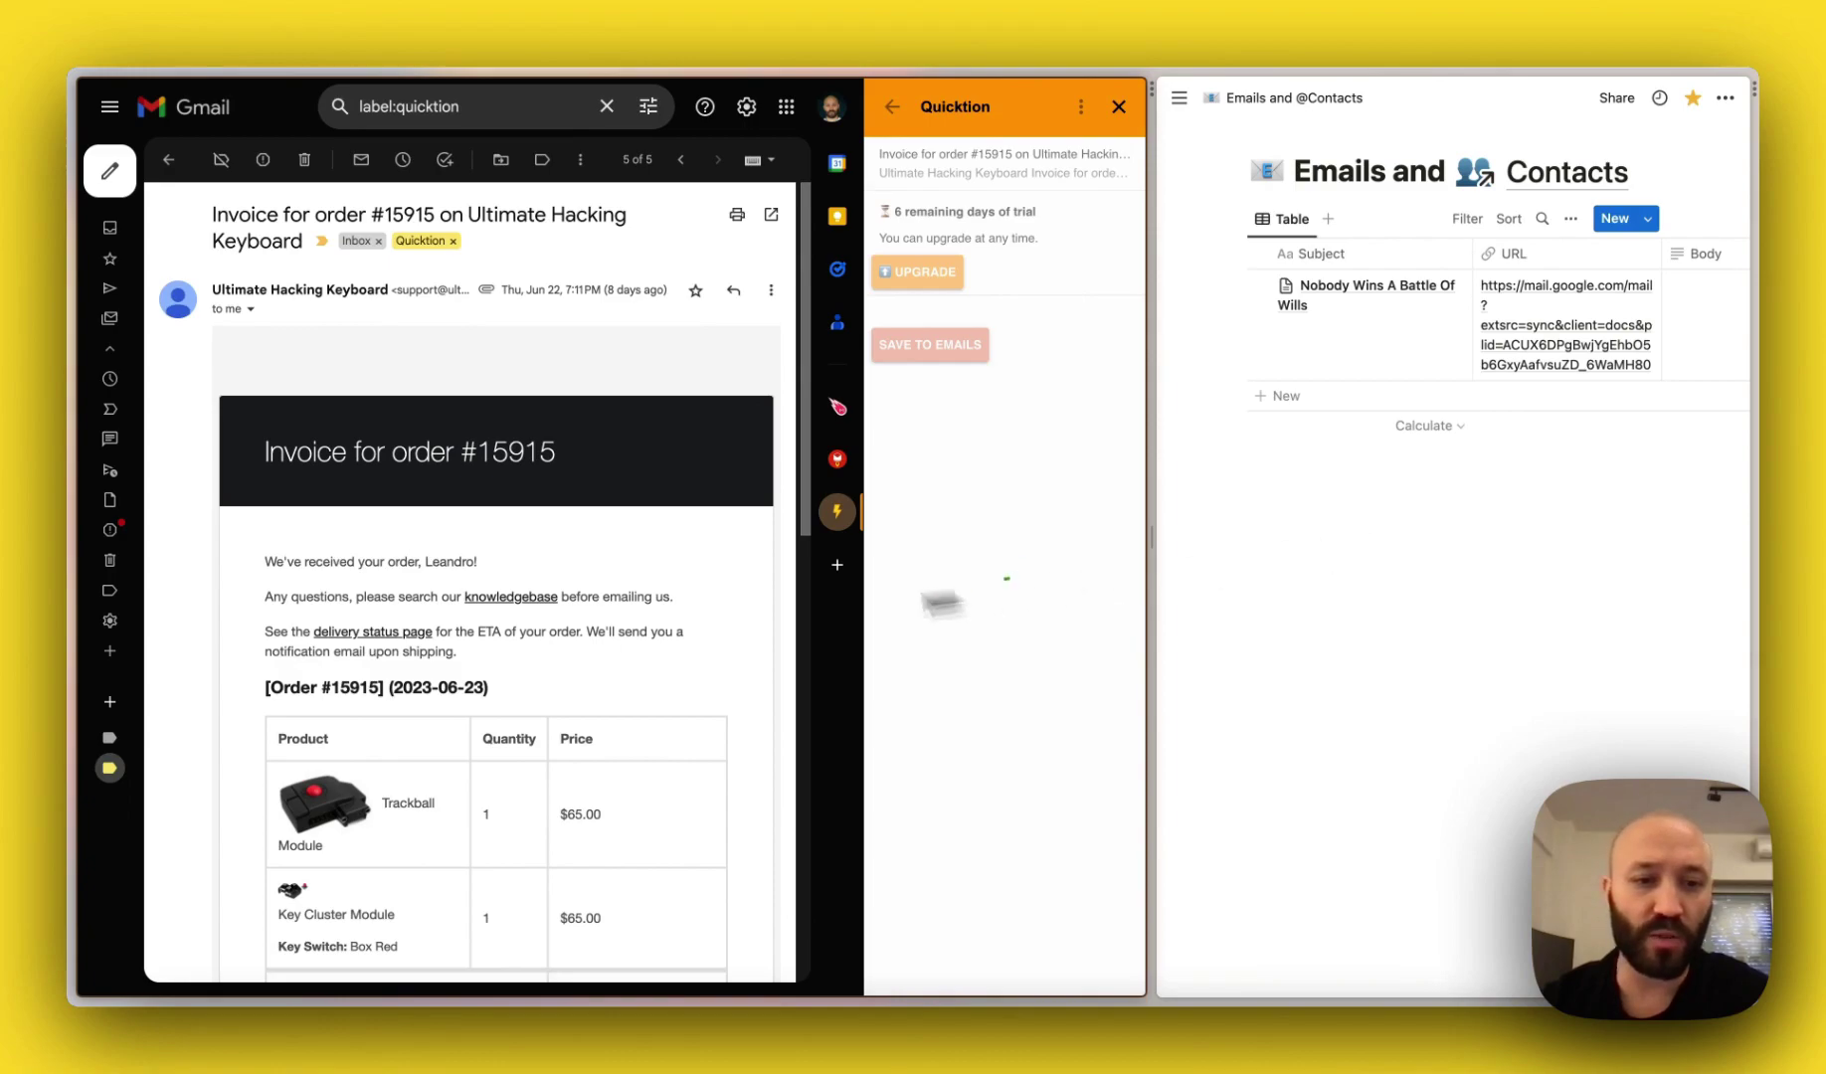
pyautogui.scroll(-3, 562, 714)
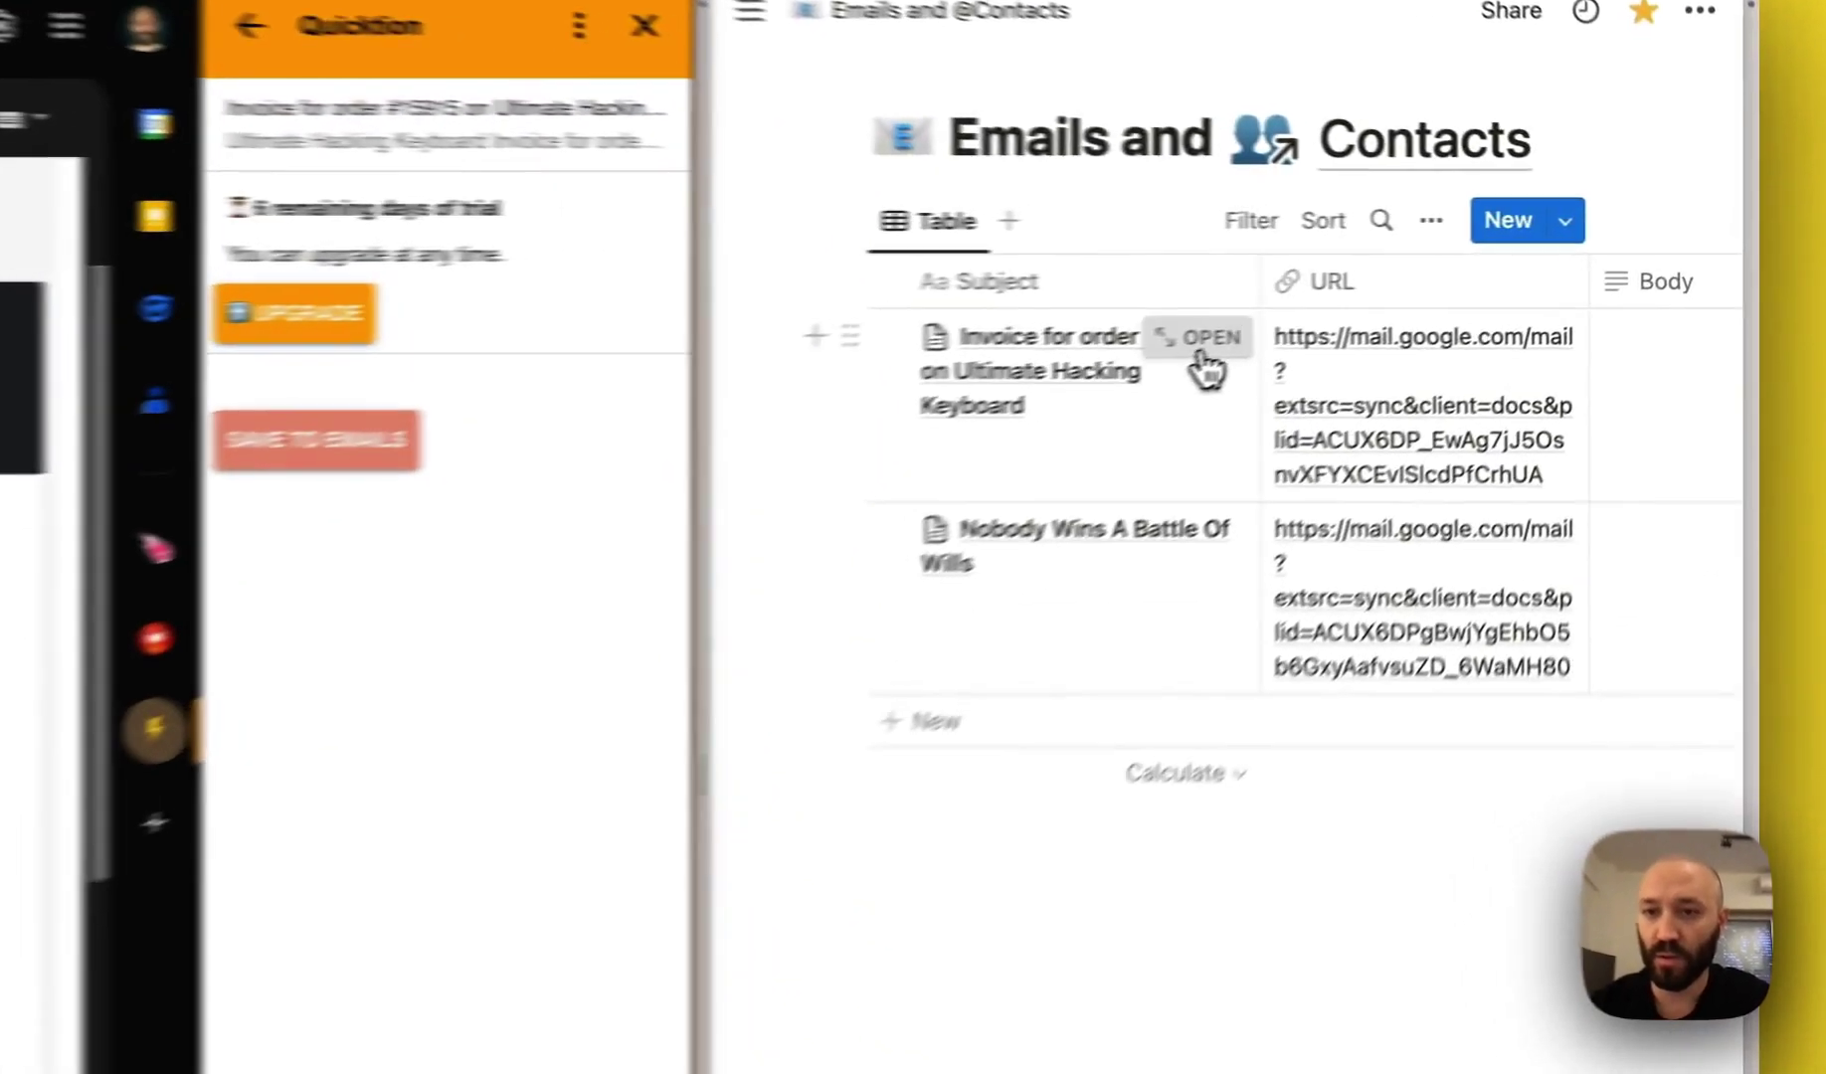
# Open the saved Ultimate Hacking Keyboard invoice page in Notion and examine its imported text, links, images and properties
pyautogui.click(1437, 286)
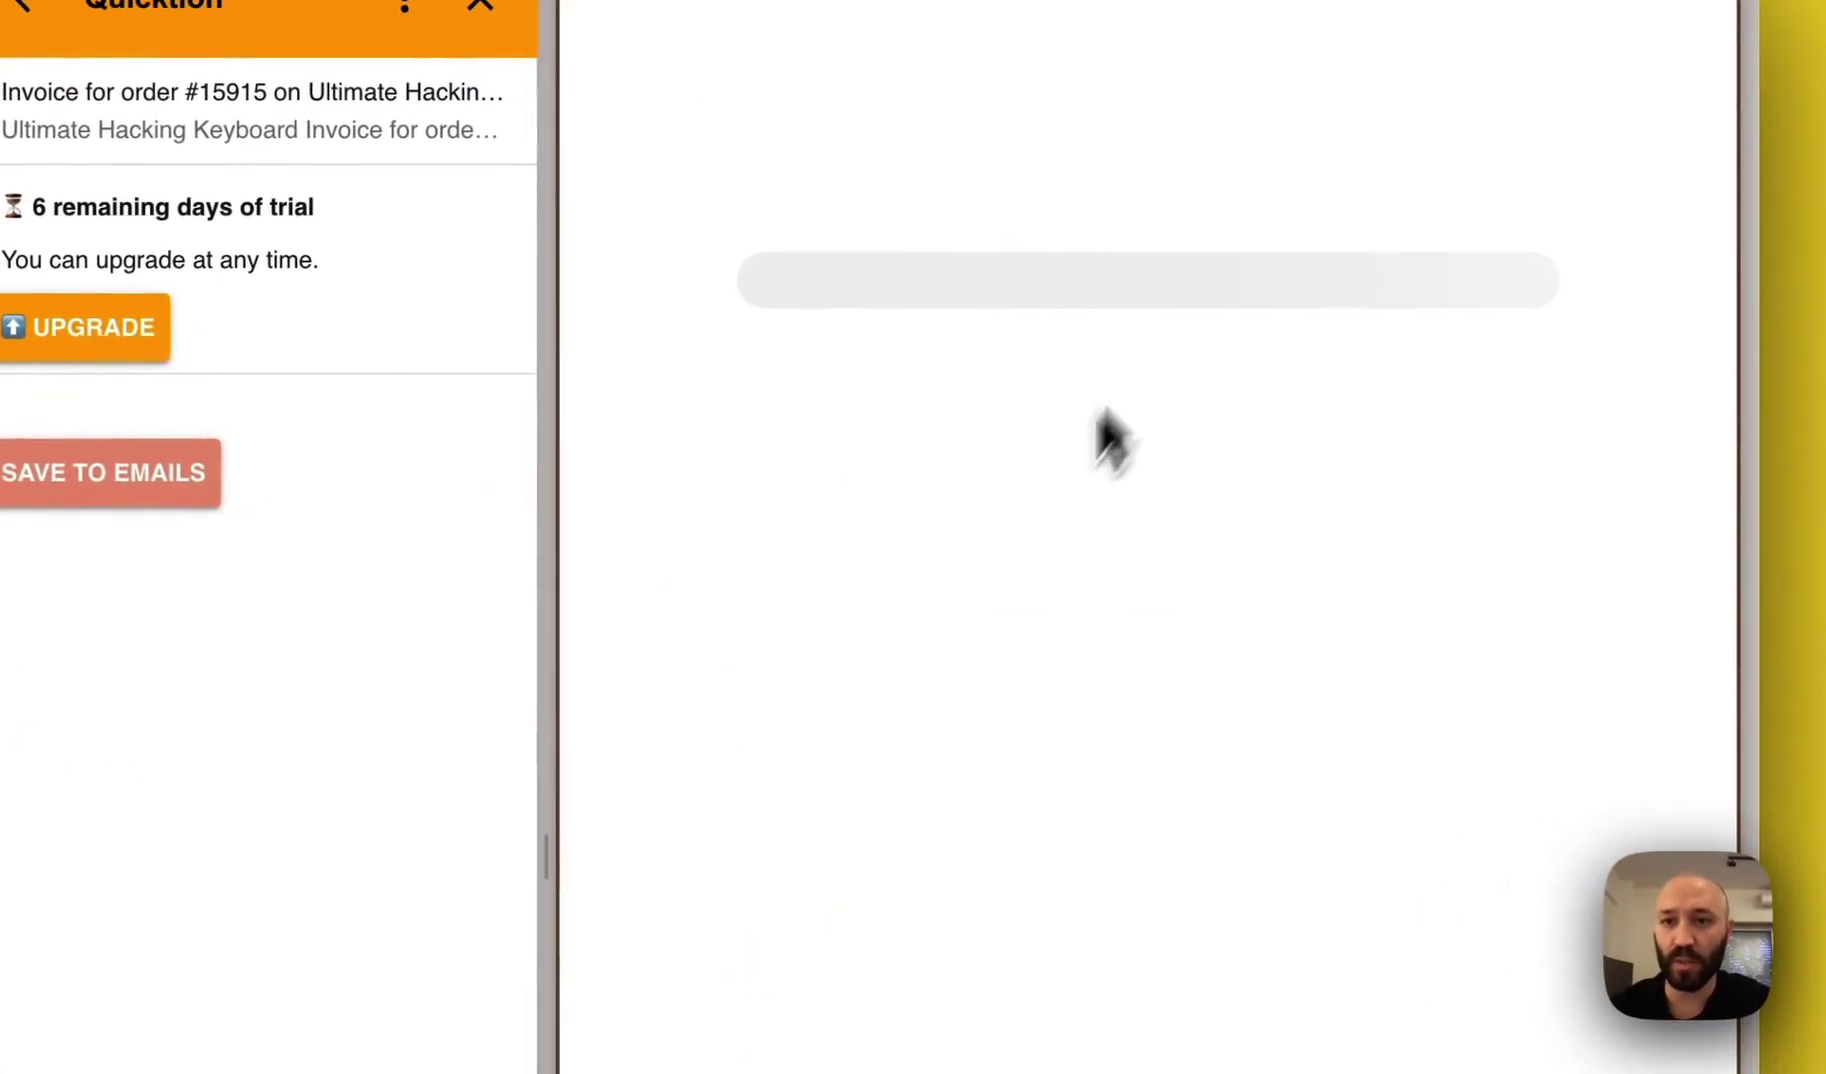
pyautogui.scroll(-10, 909, 712)
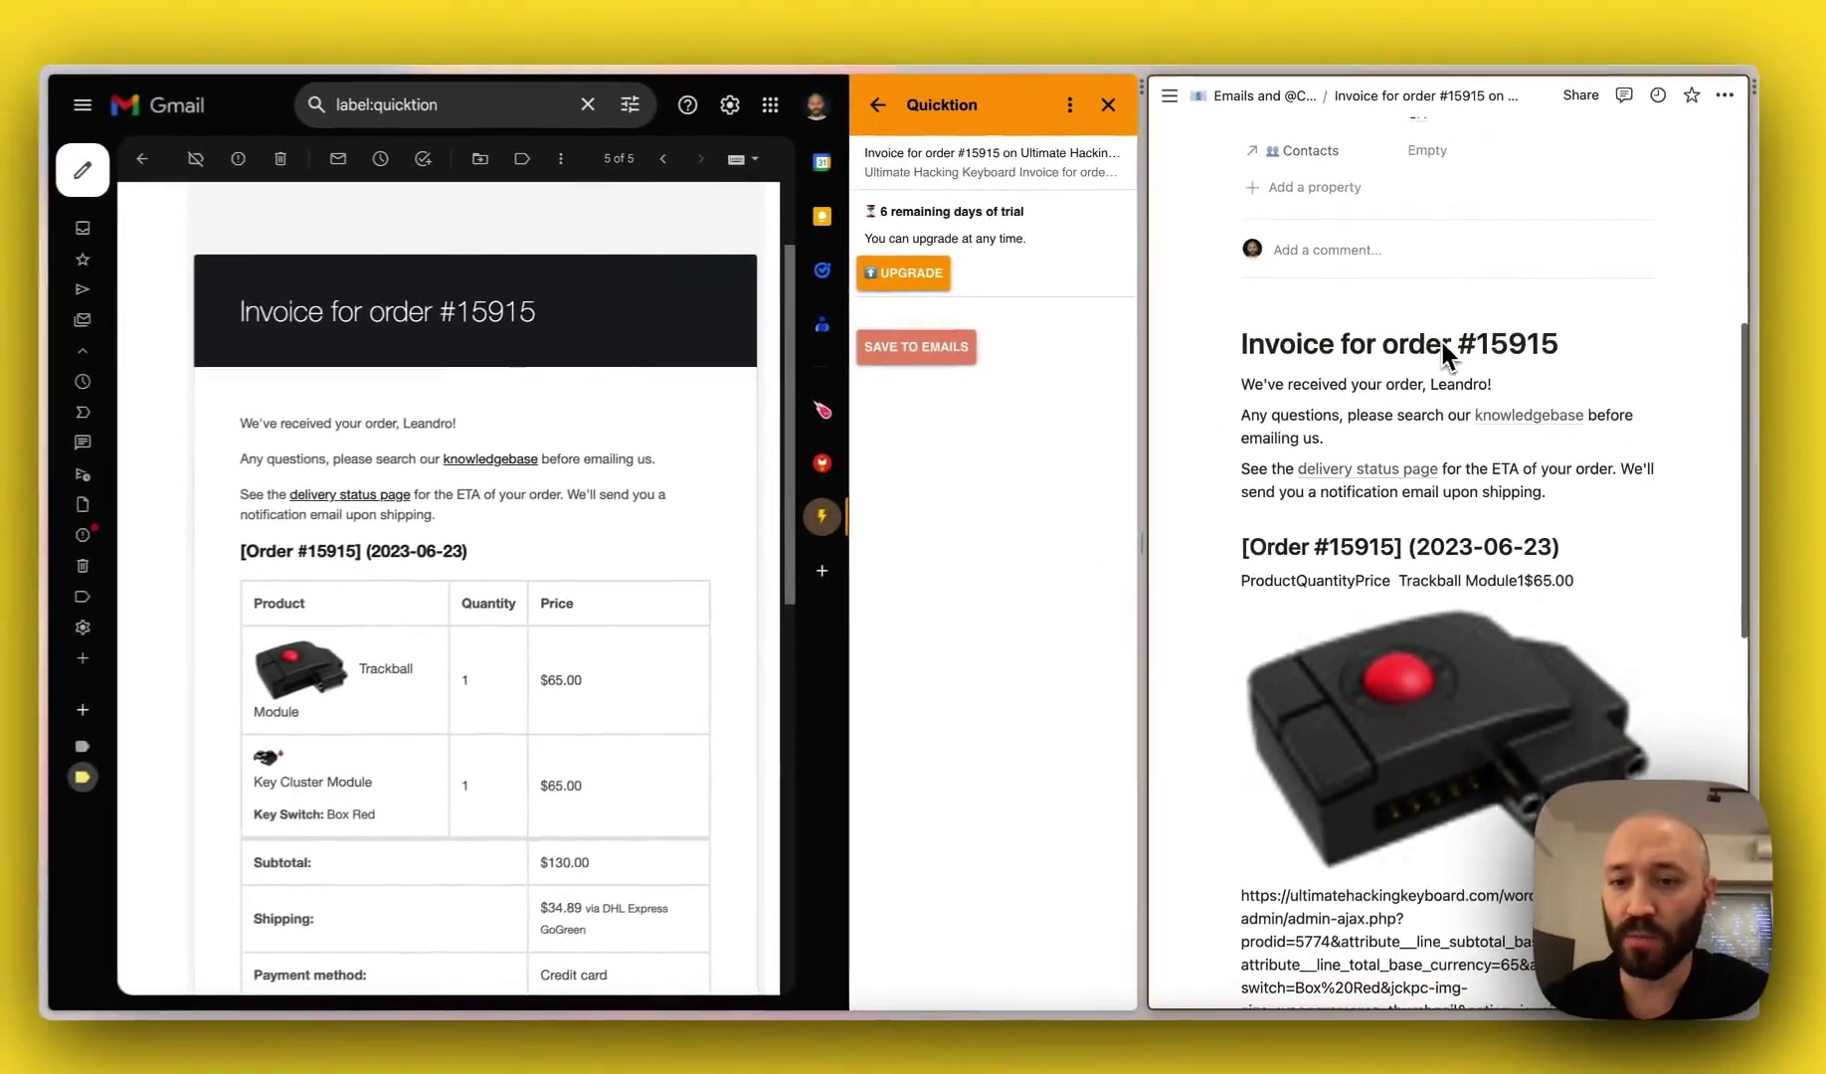
pyautogui.scroll(-2, 1442, 342)
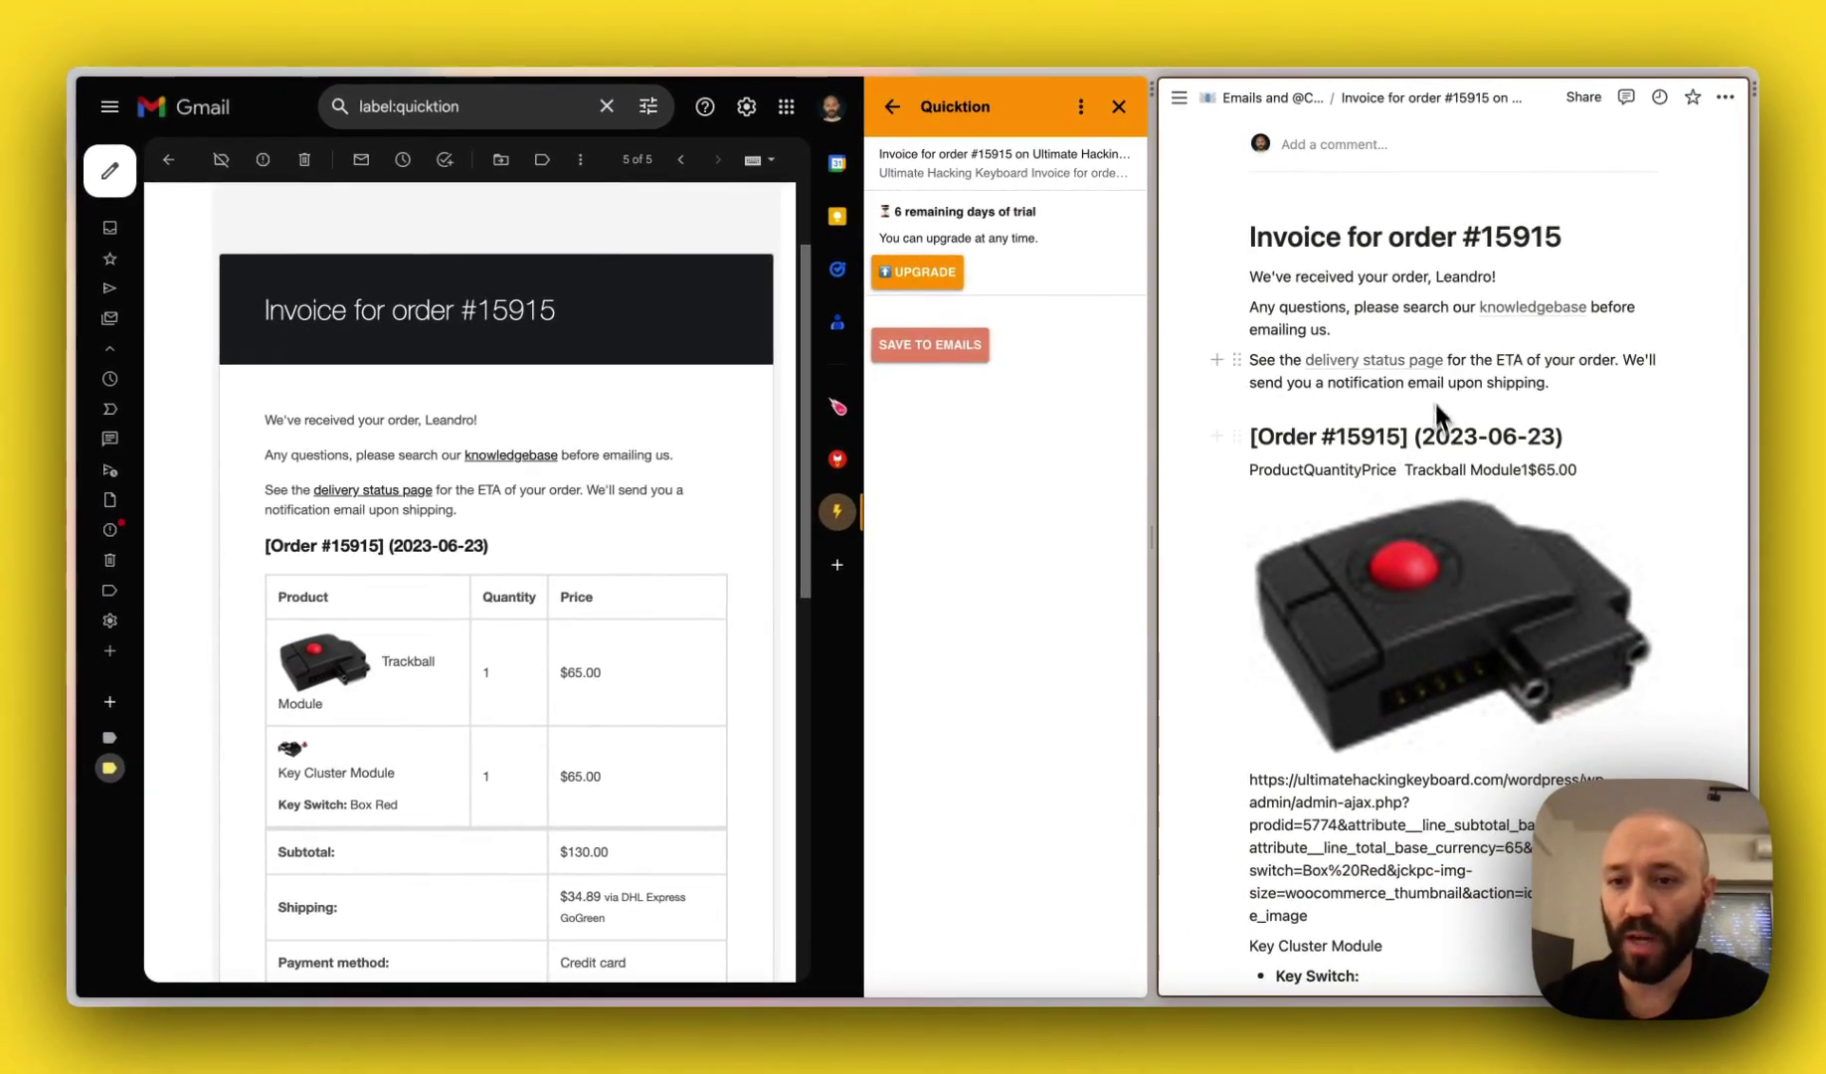
pyautogui.moveTo(1426, 368)
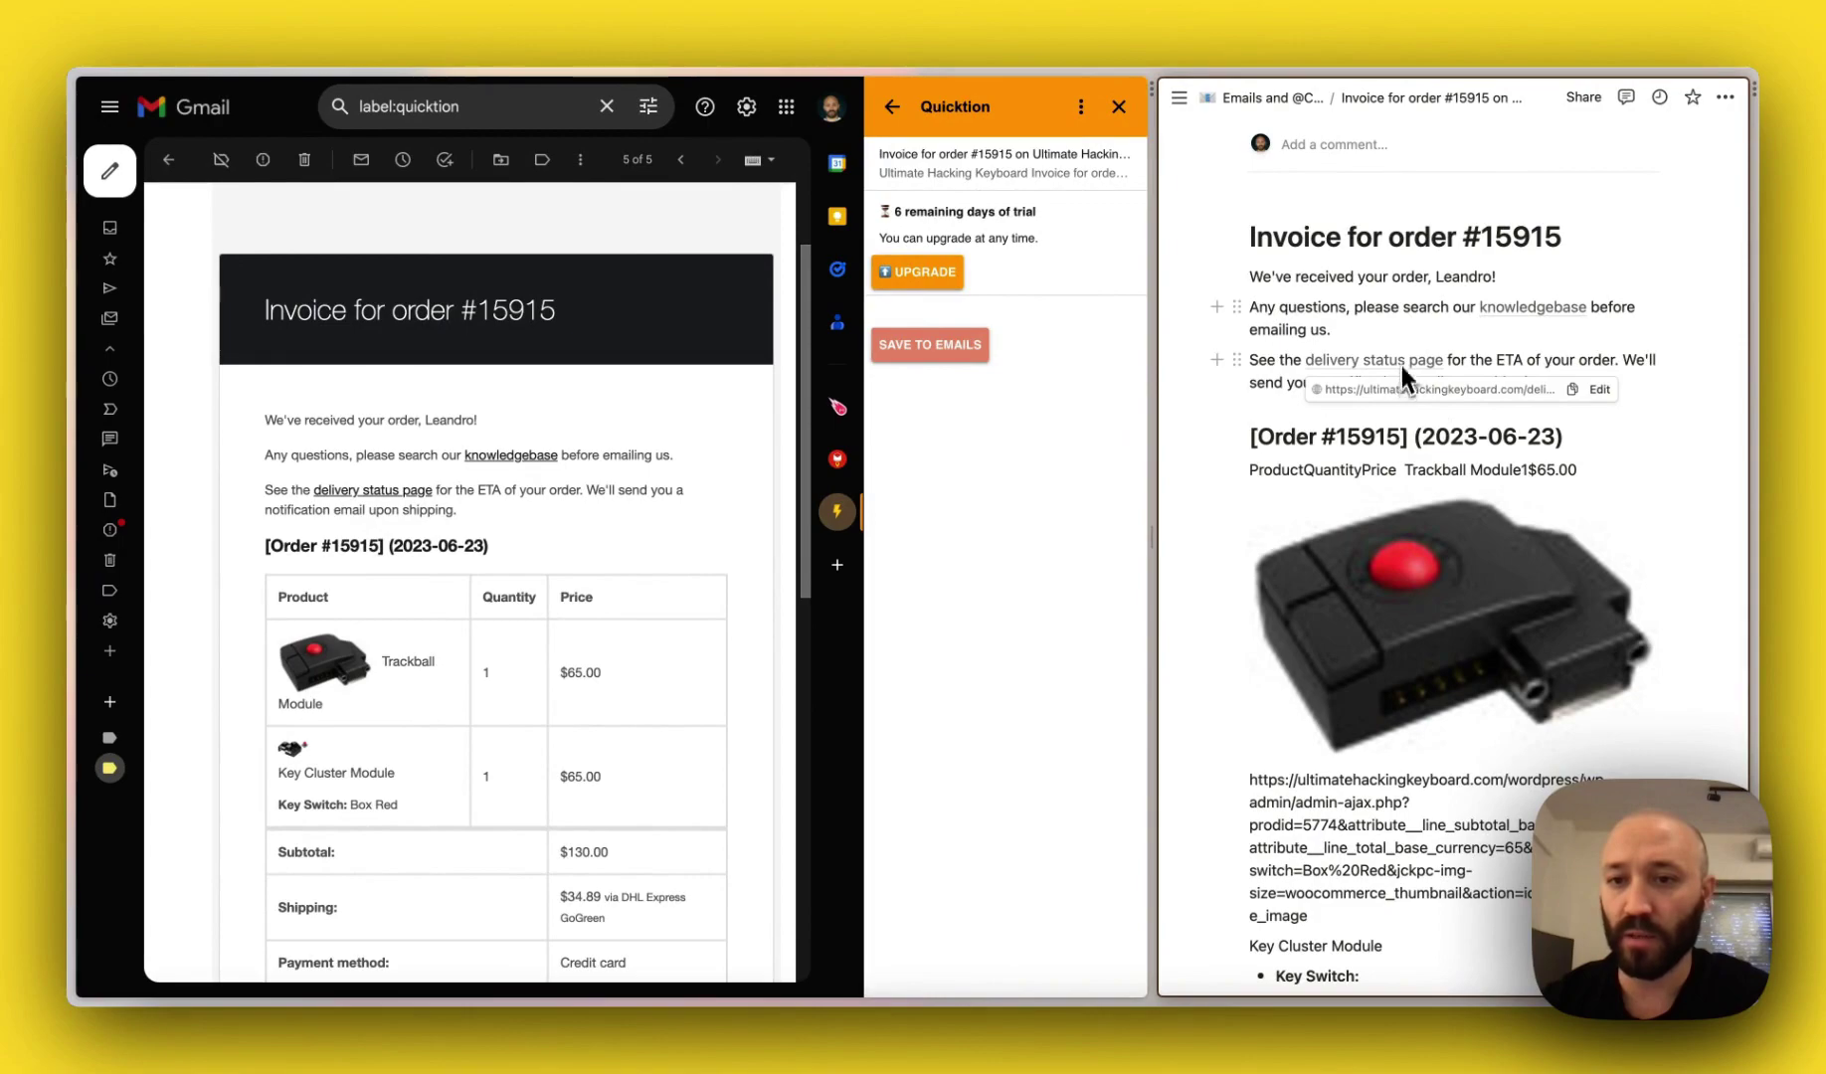
pyautogui.scroll(-10, 1535, 300)
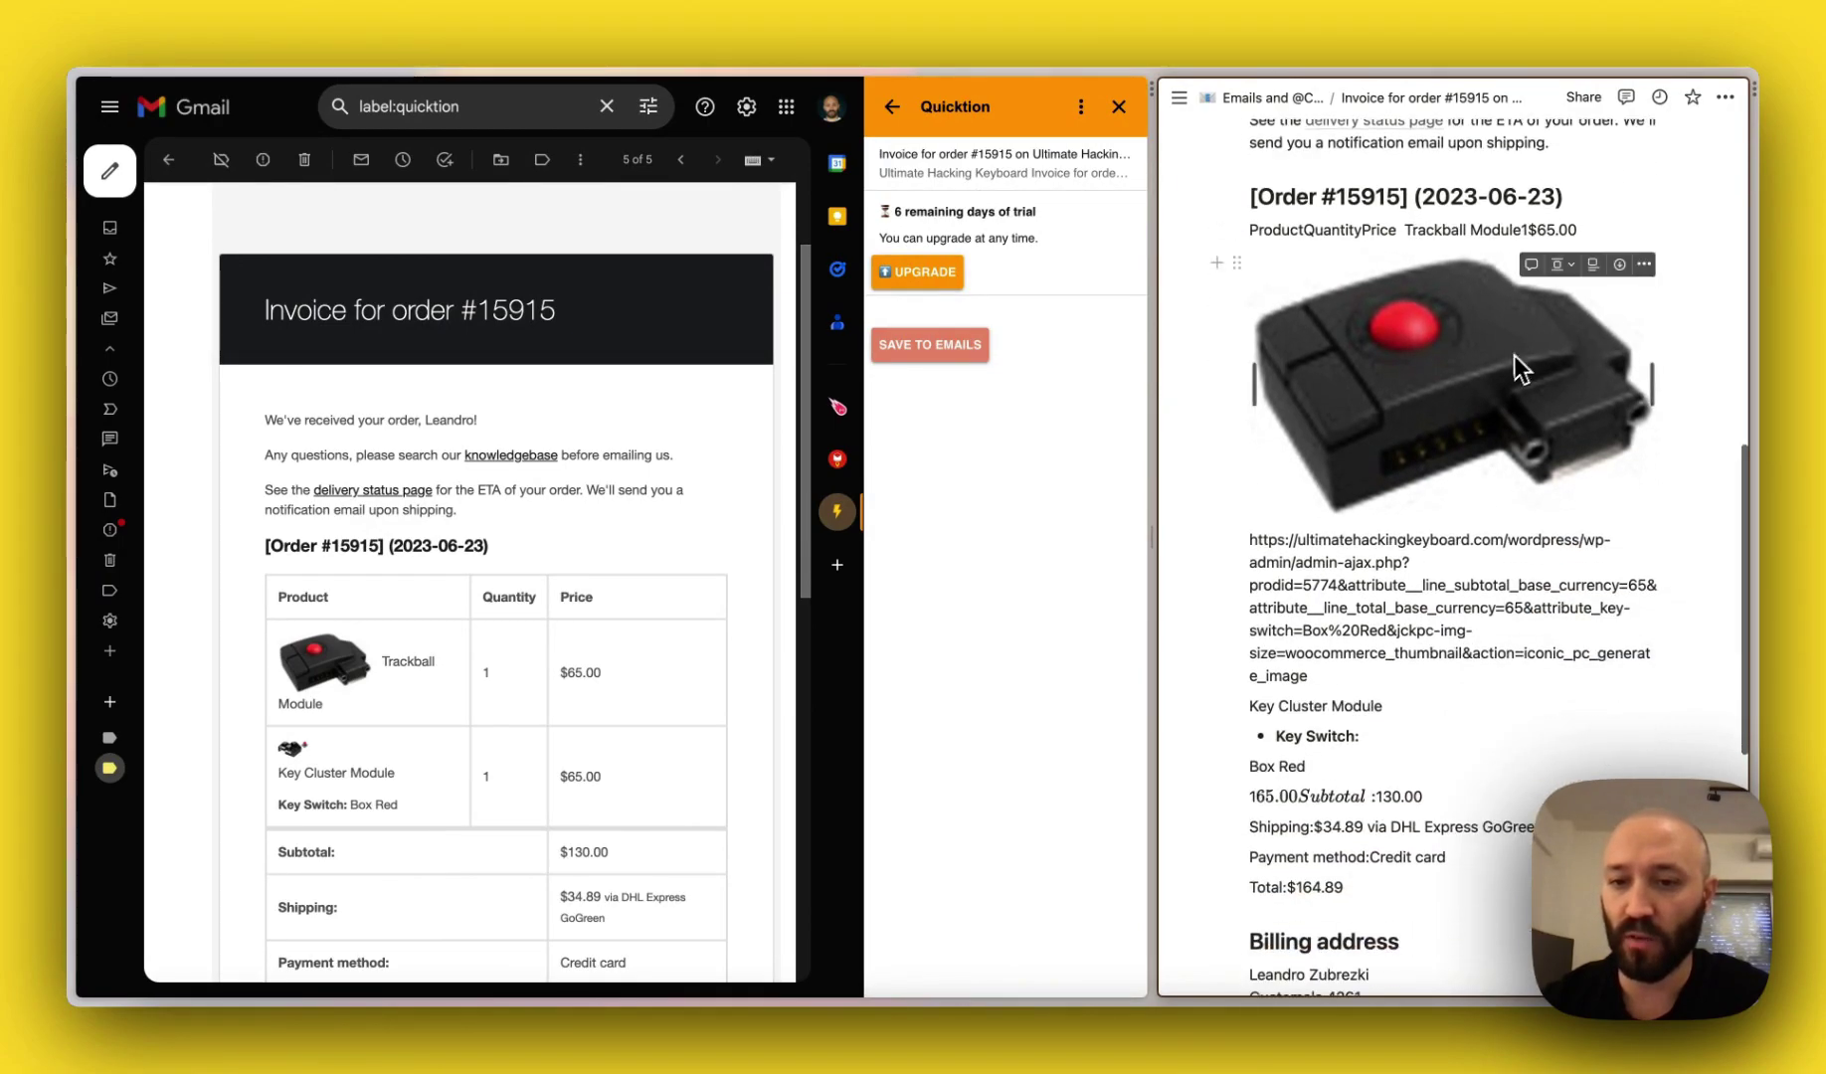
pyautogui.scroll(15, 1508, 359)
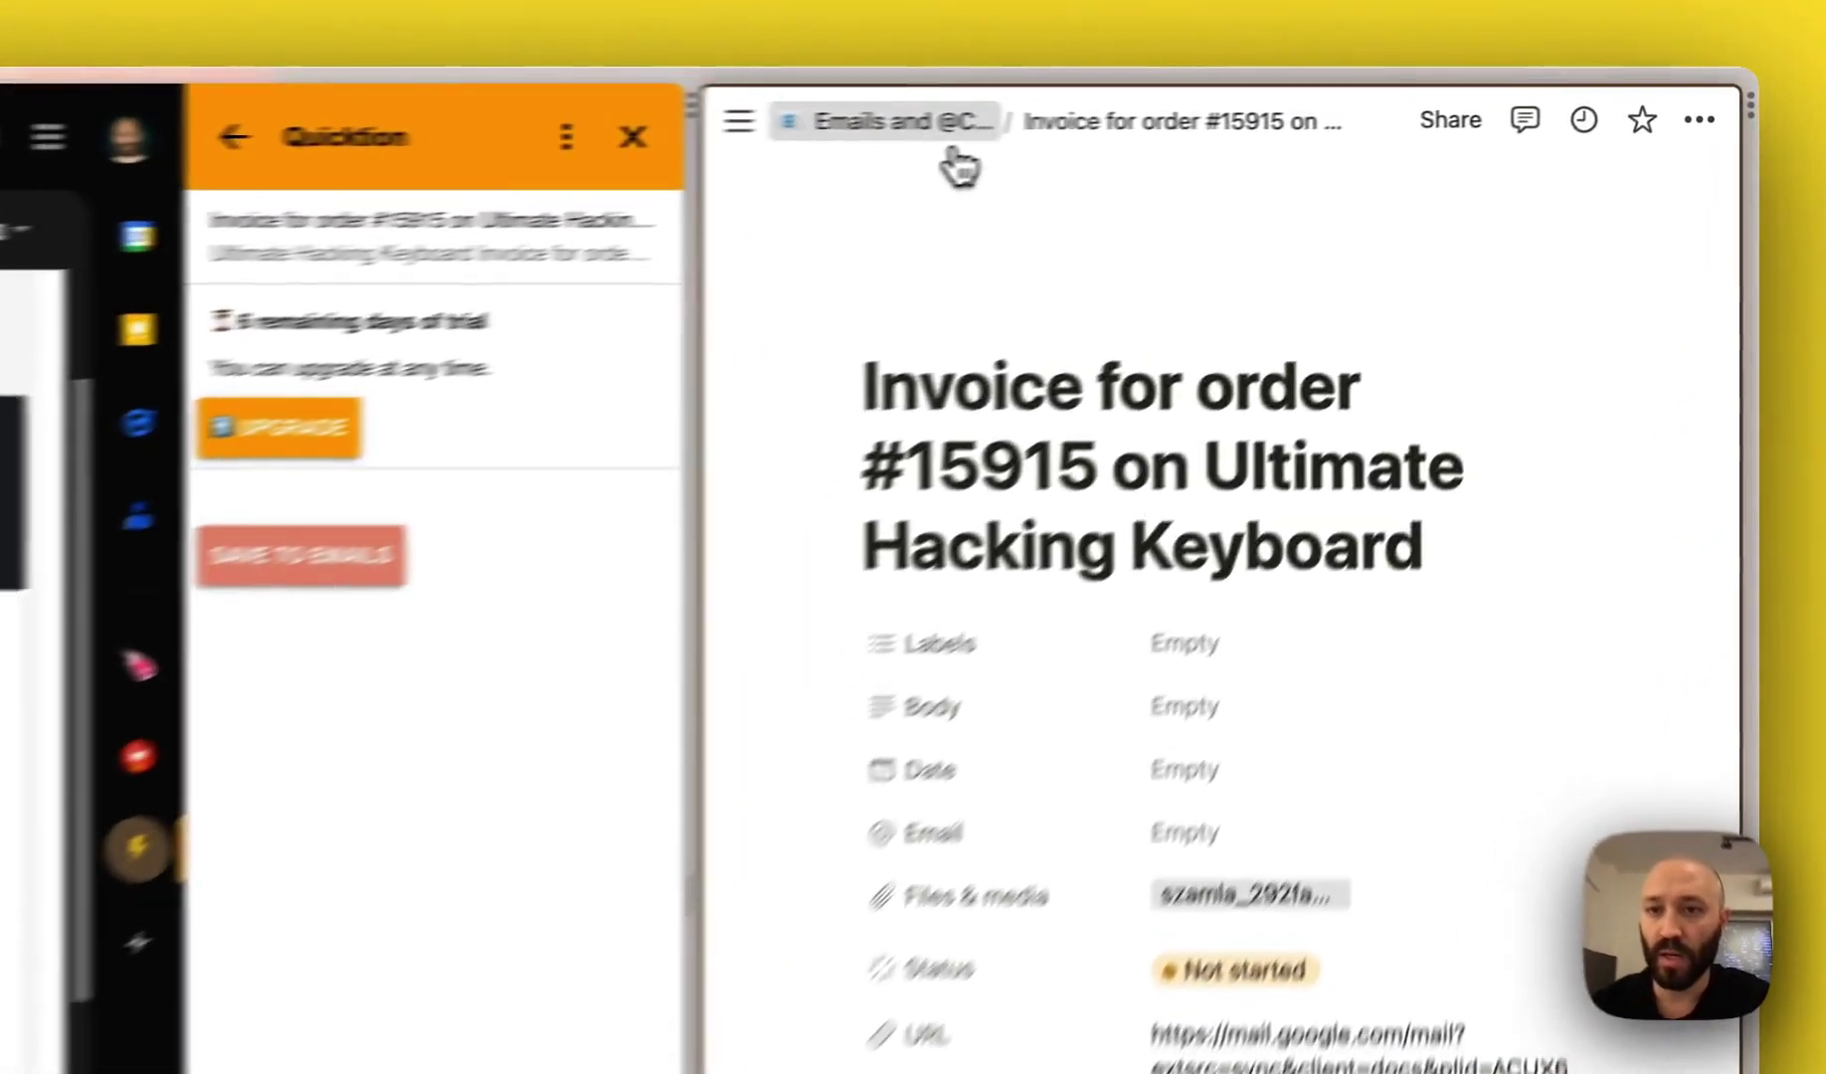
# Return to the Emails and Contacts table and examine the PDF attached to the invoice row's Files & media property
pyautogui.click(1254, 98)
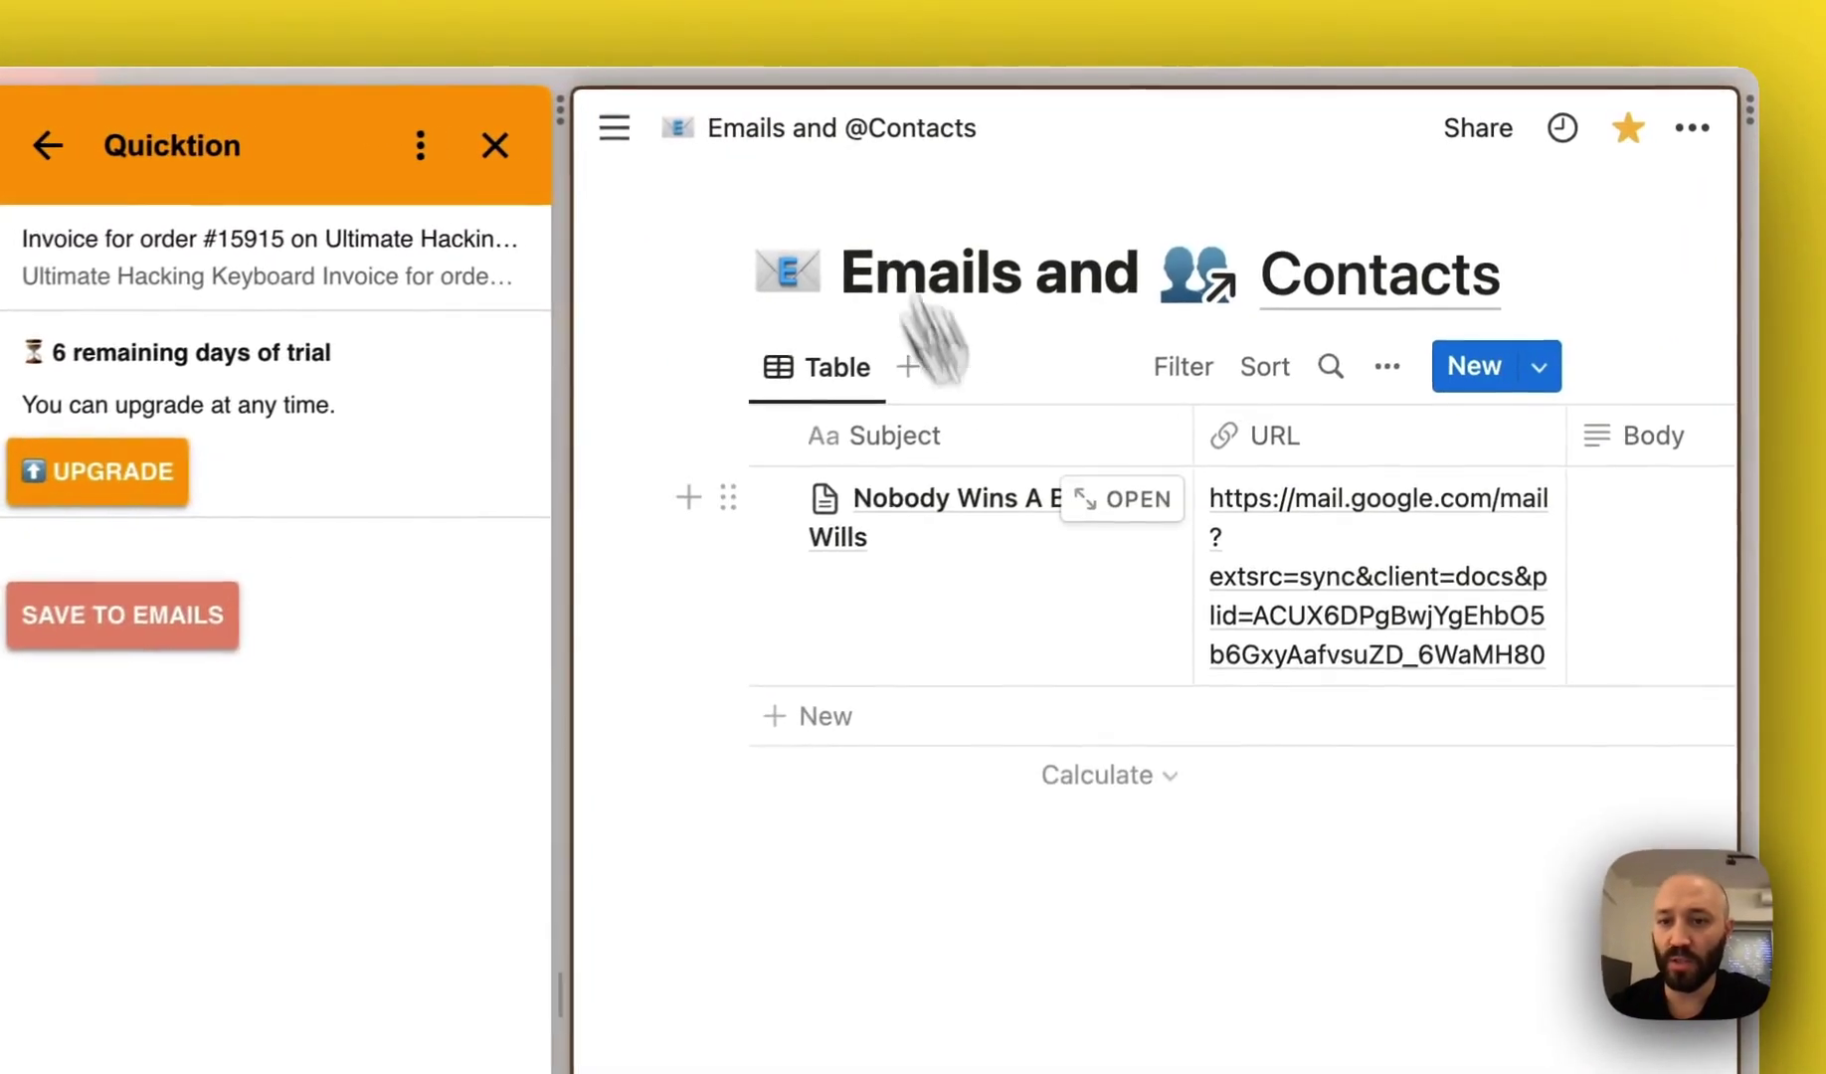
pyautogui.hscroll(5, 1405, 368)
pyautogui.hscroll(8, 1102, 702)
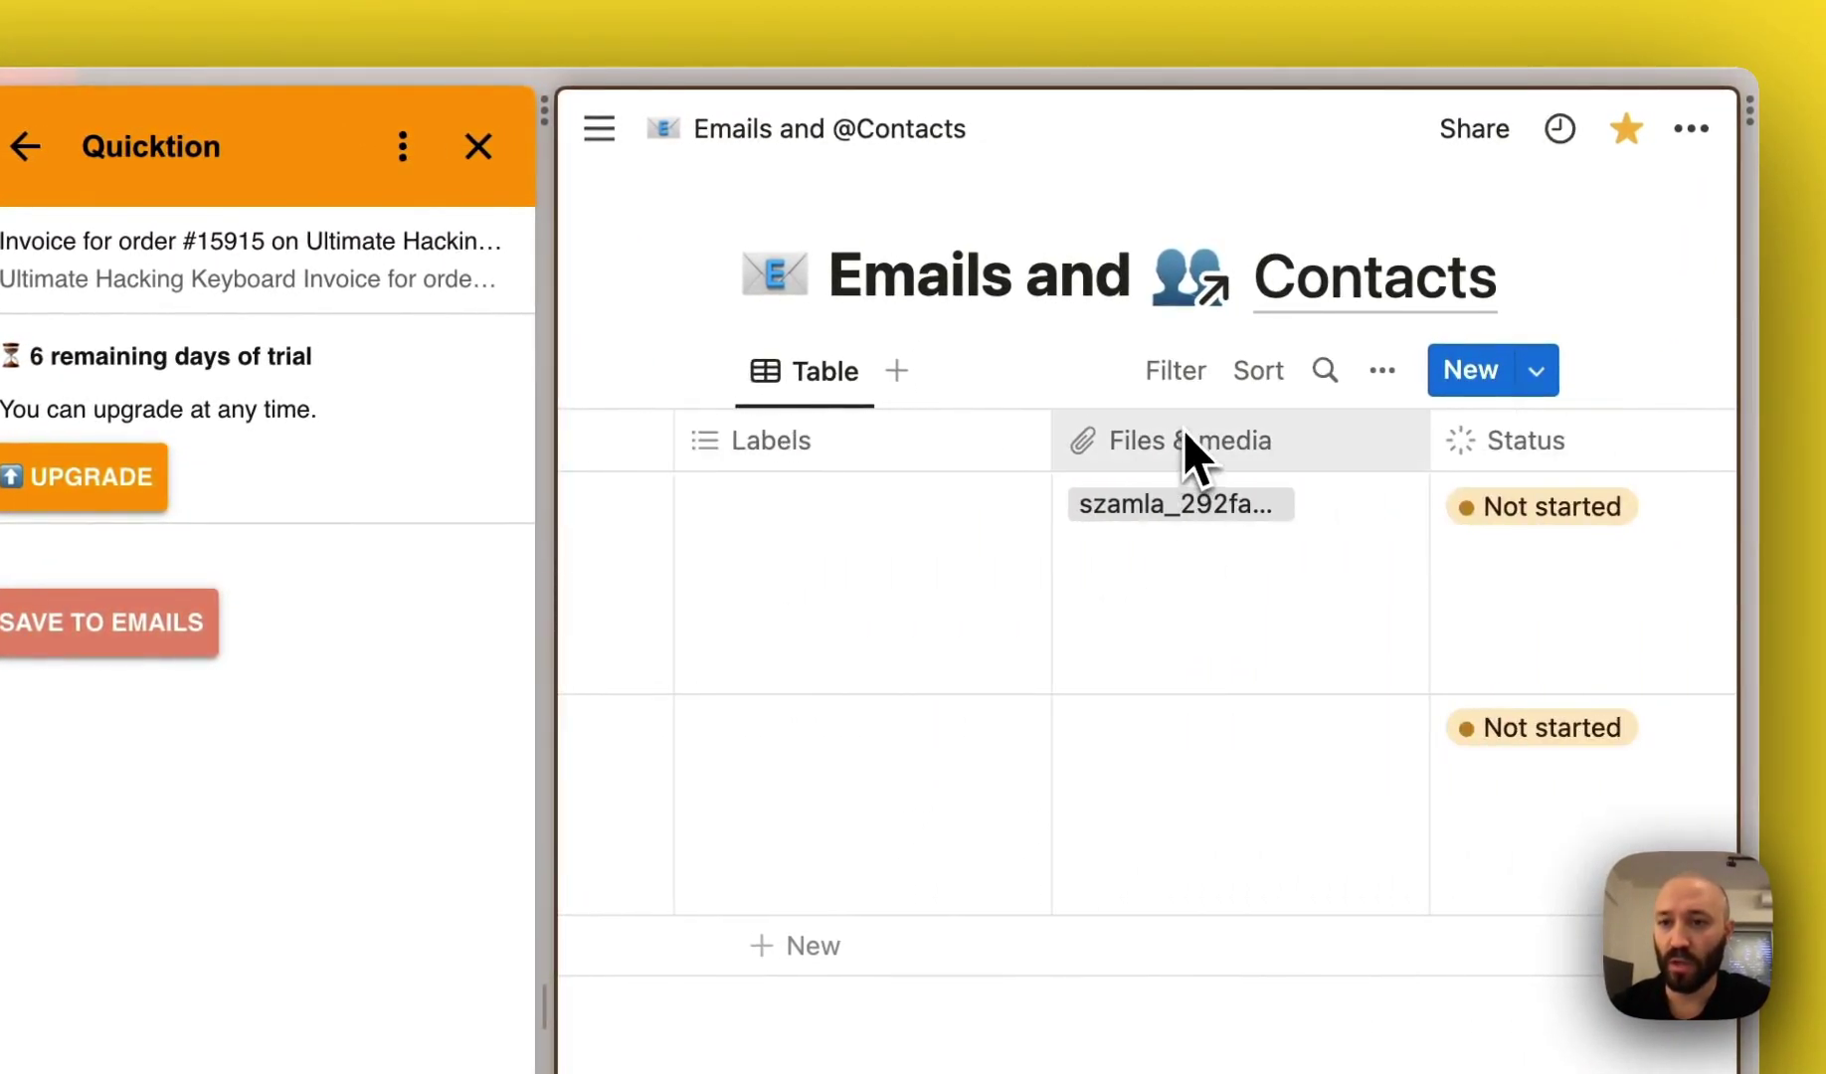
pyautogui.click(1229, 509)
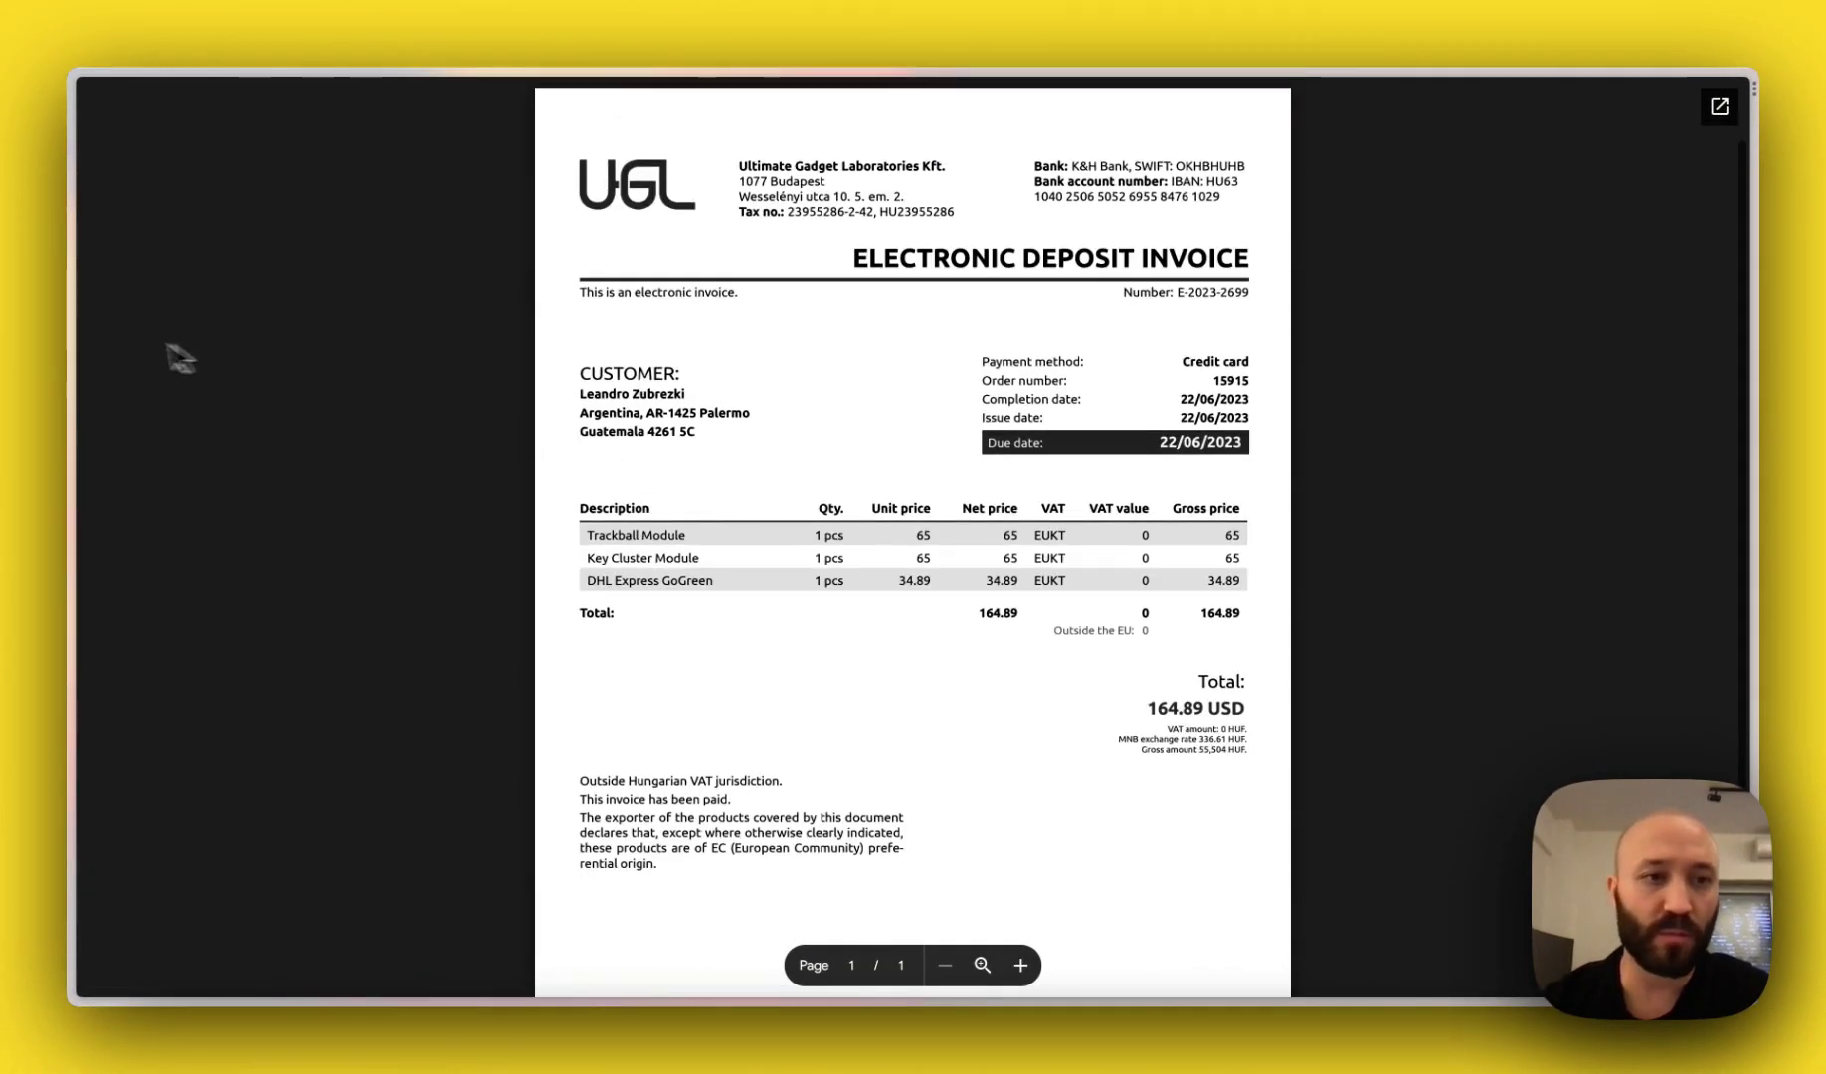
pyautogui.moveTo(66, 339)
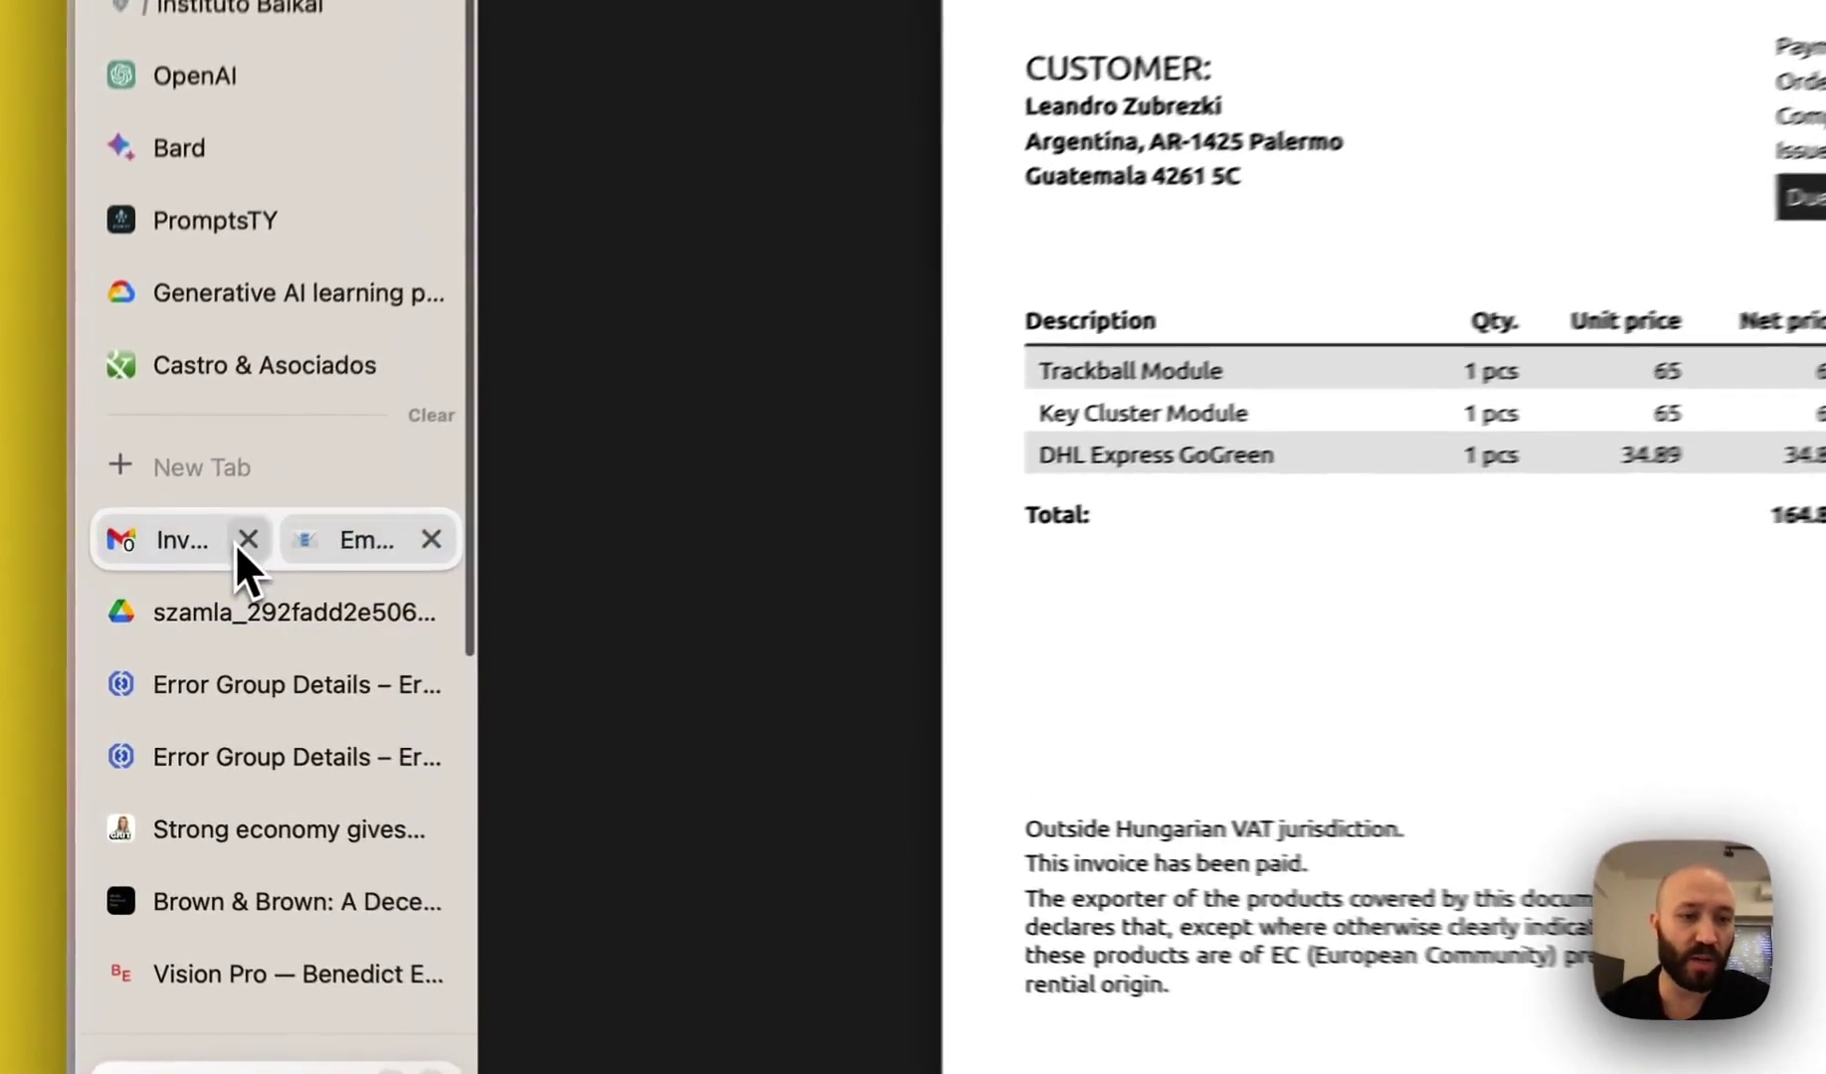
pyautogui.click(191, 608)
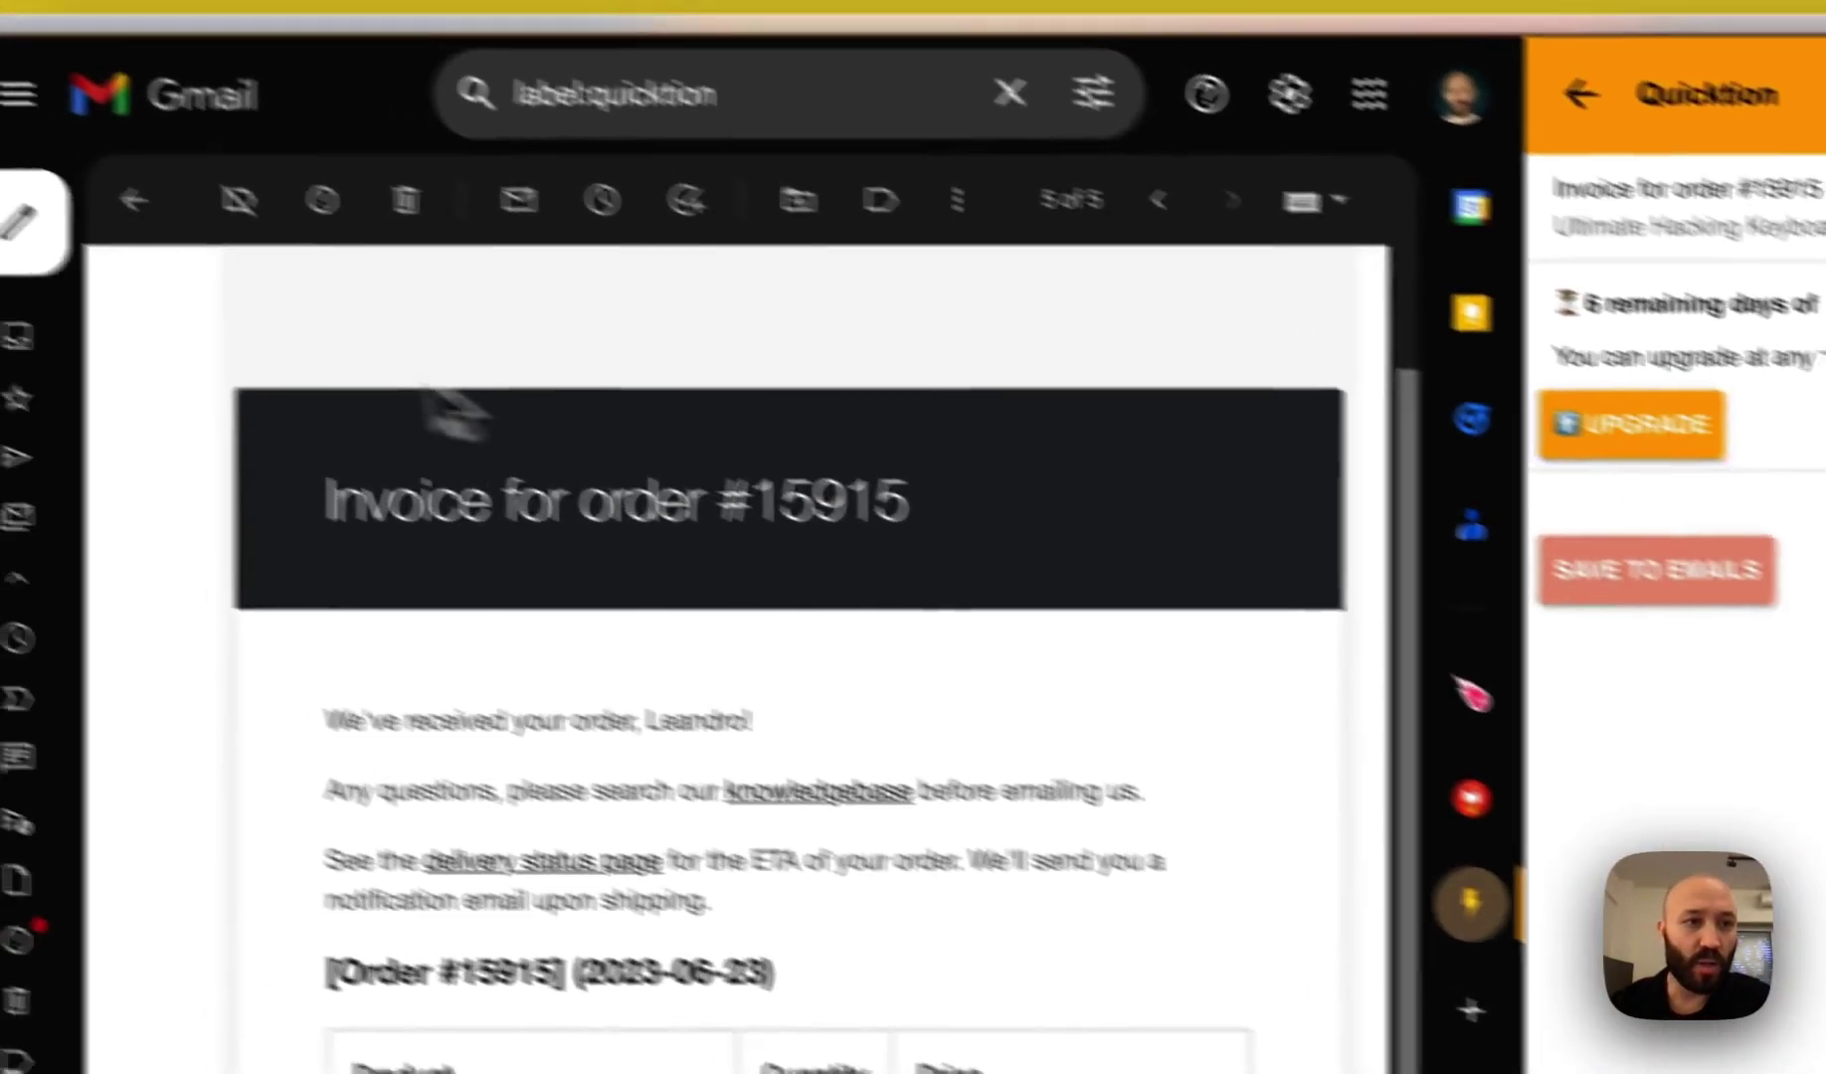
# Open the More To That email "The problem of what others think", look through its contents and save it with the Save to Emails action
pyautogui.click(145, 204)
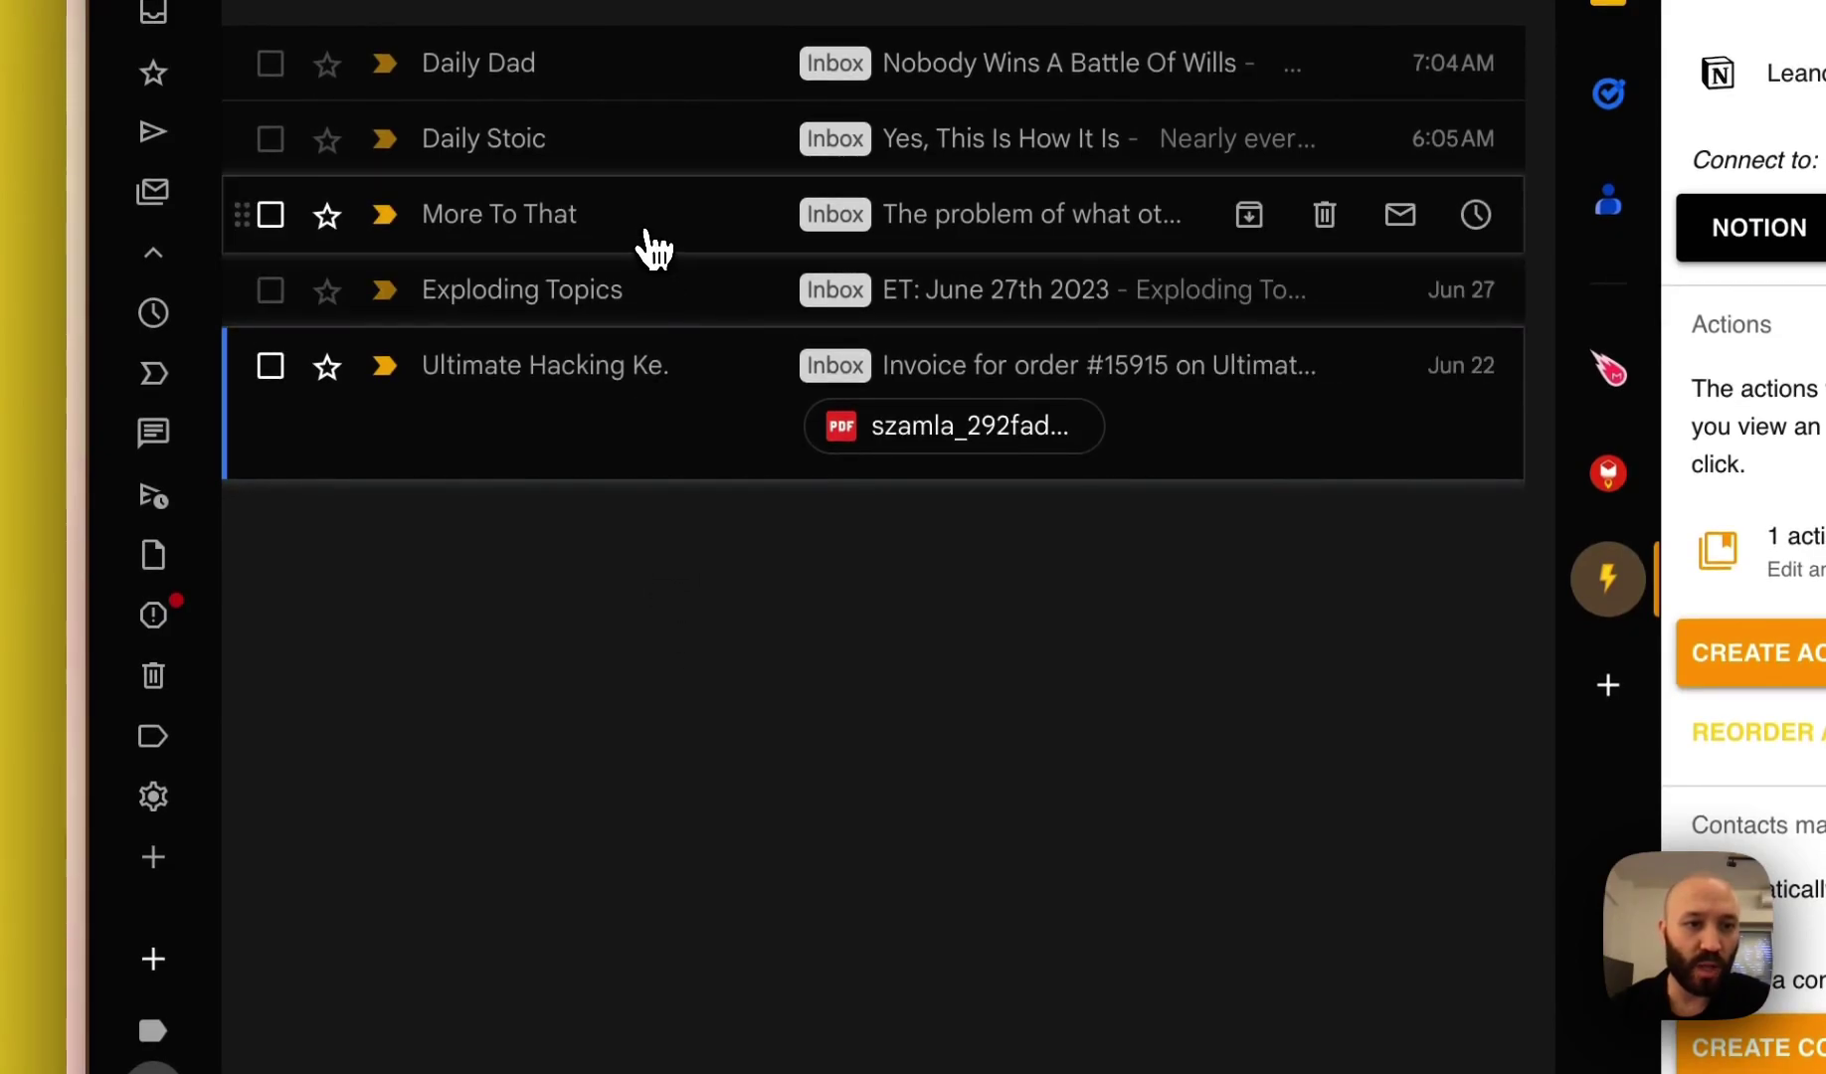
pyautogui.click(652, 248)
pyautogui.scroll(-2, 1124, 760)
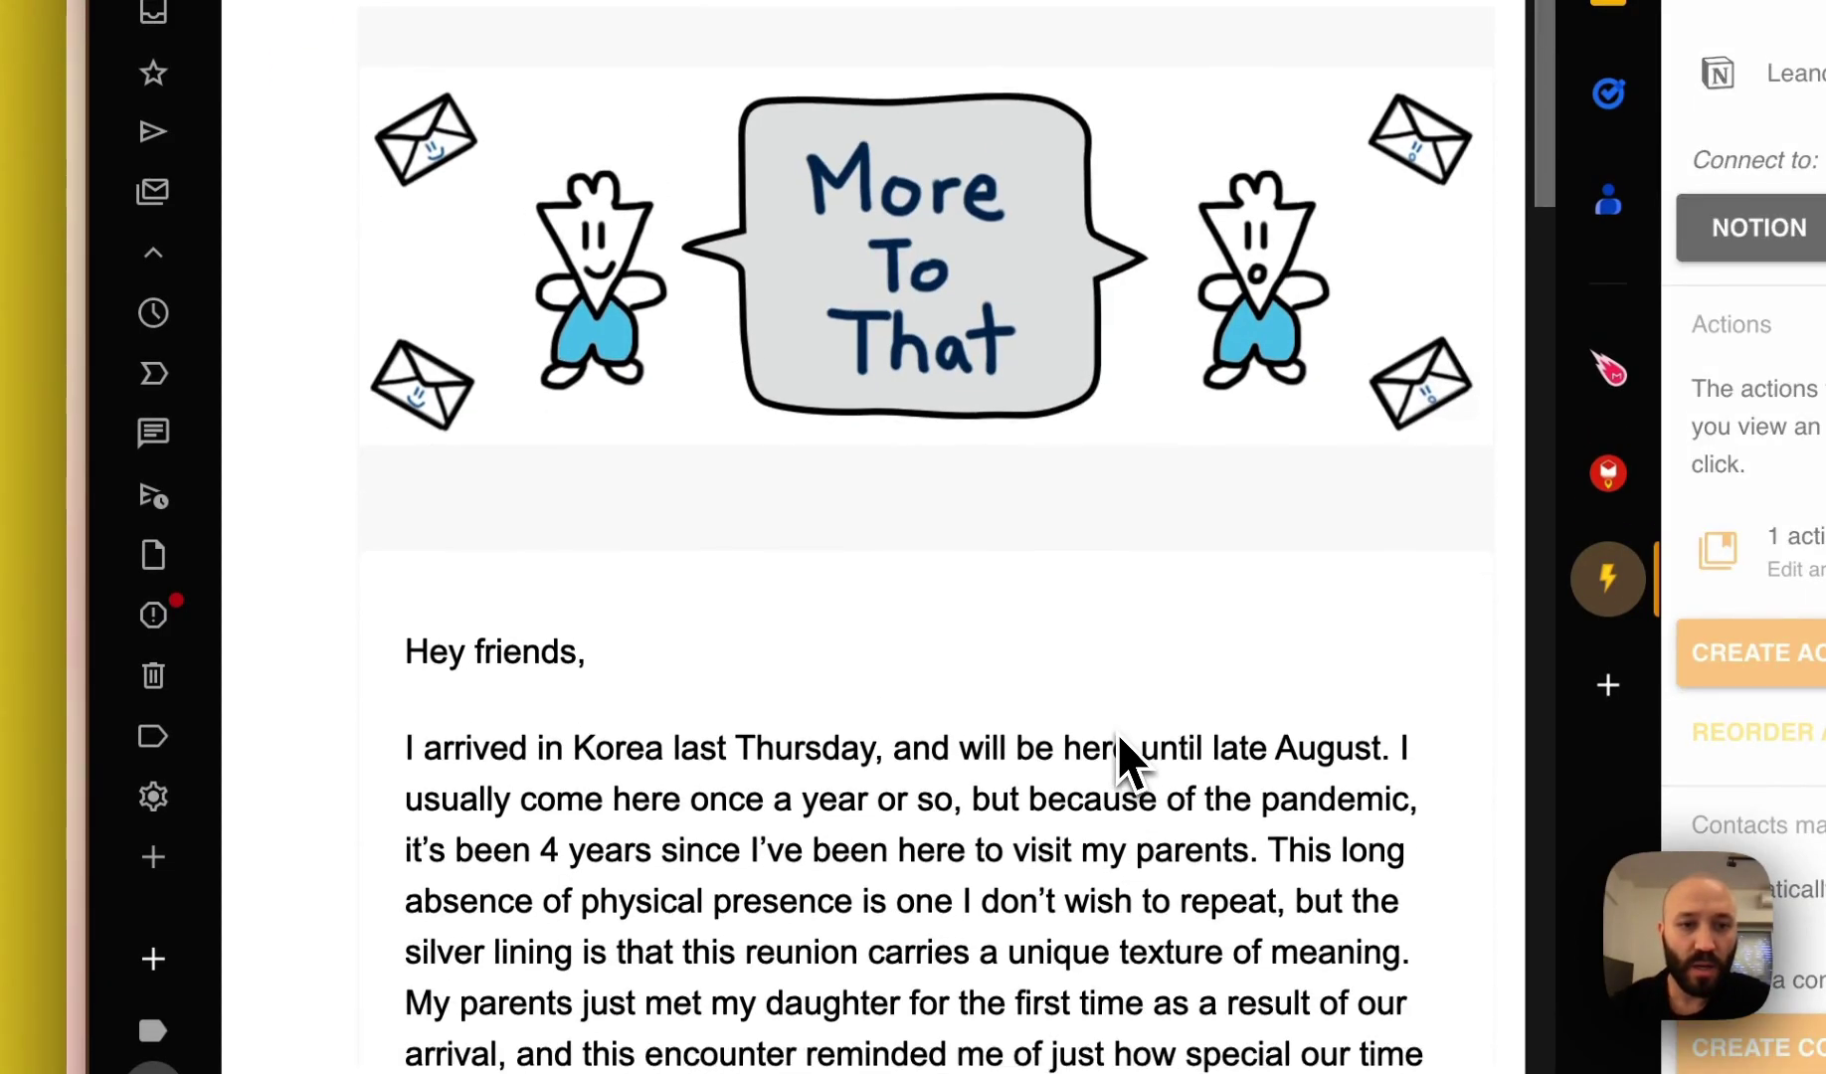
pyautogui.scroll(-10, 1134, 676)
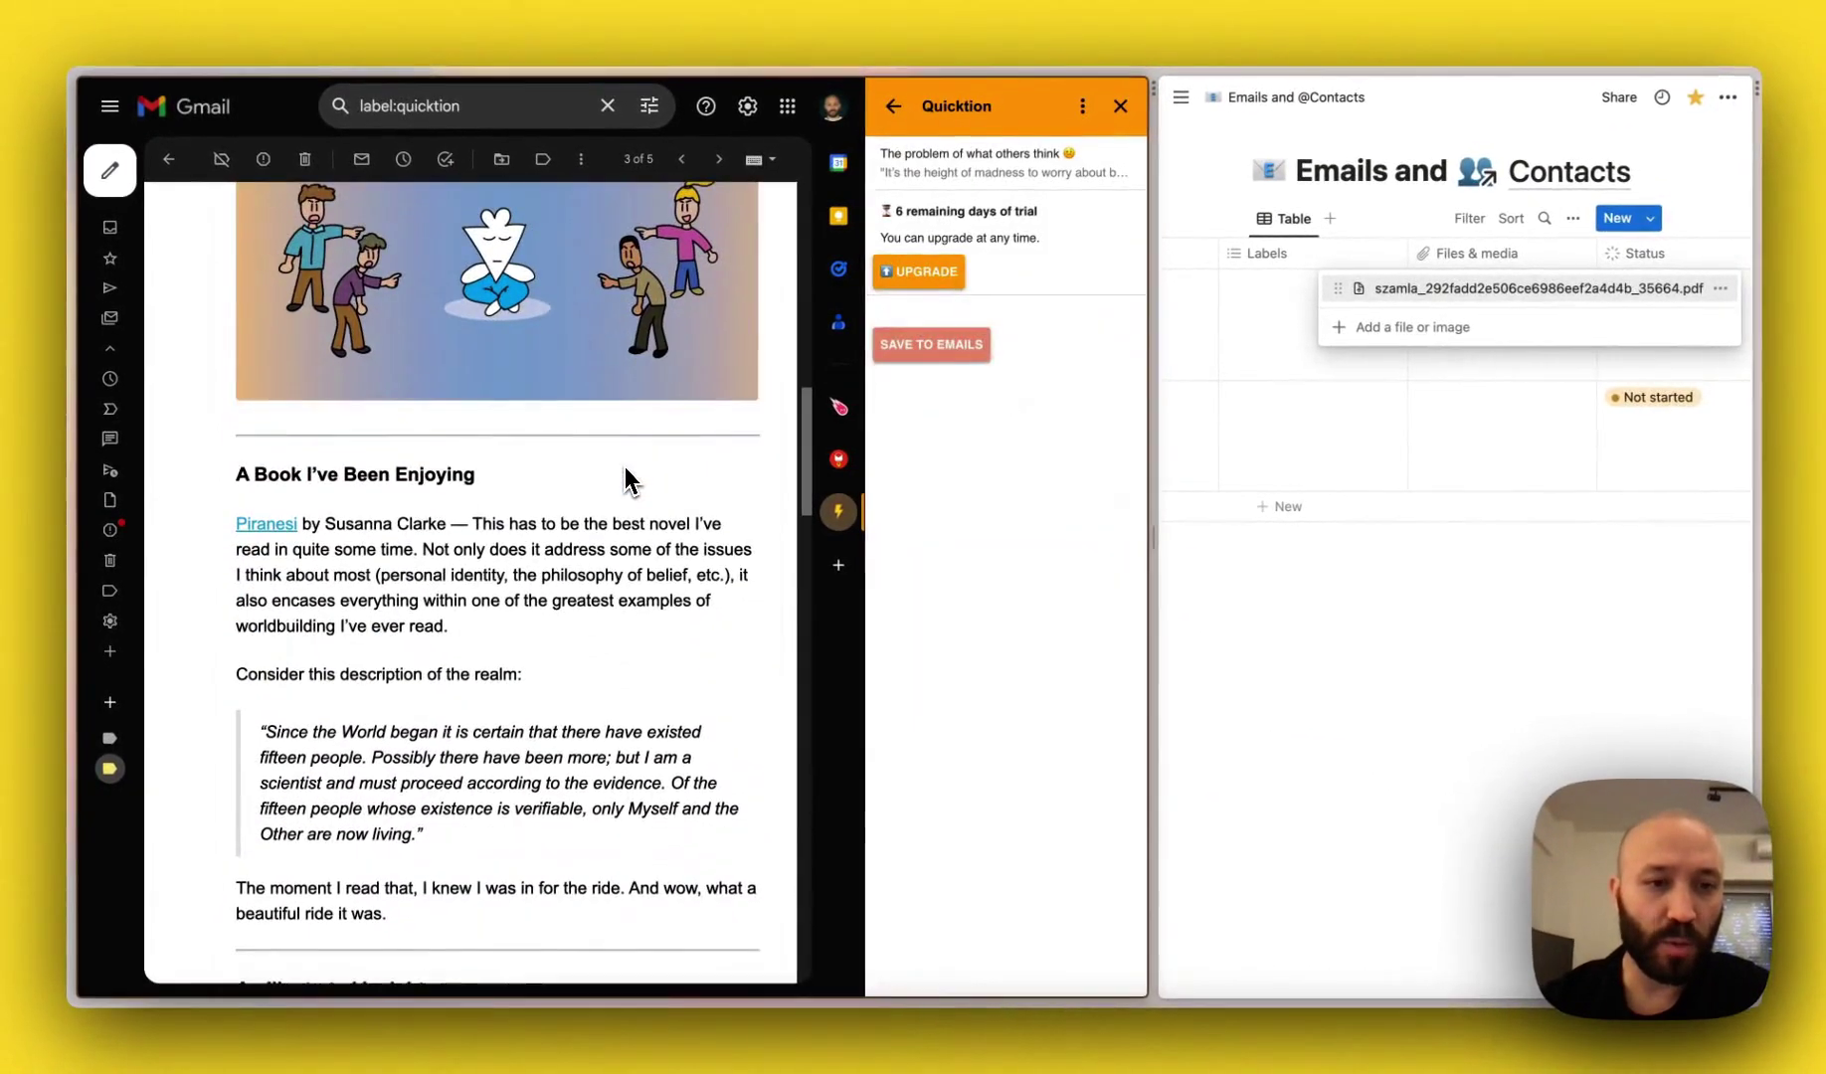
pyautogui.scroll(-12, 625, 472)
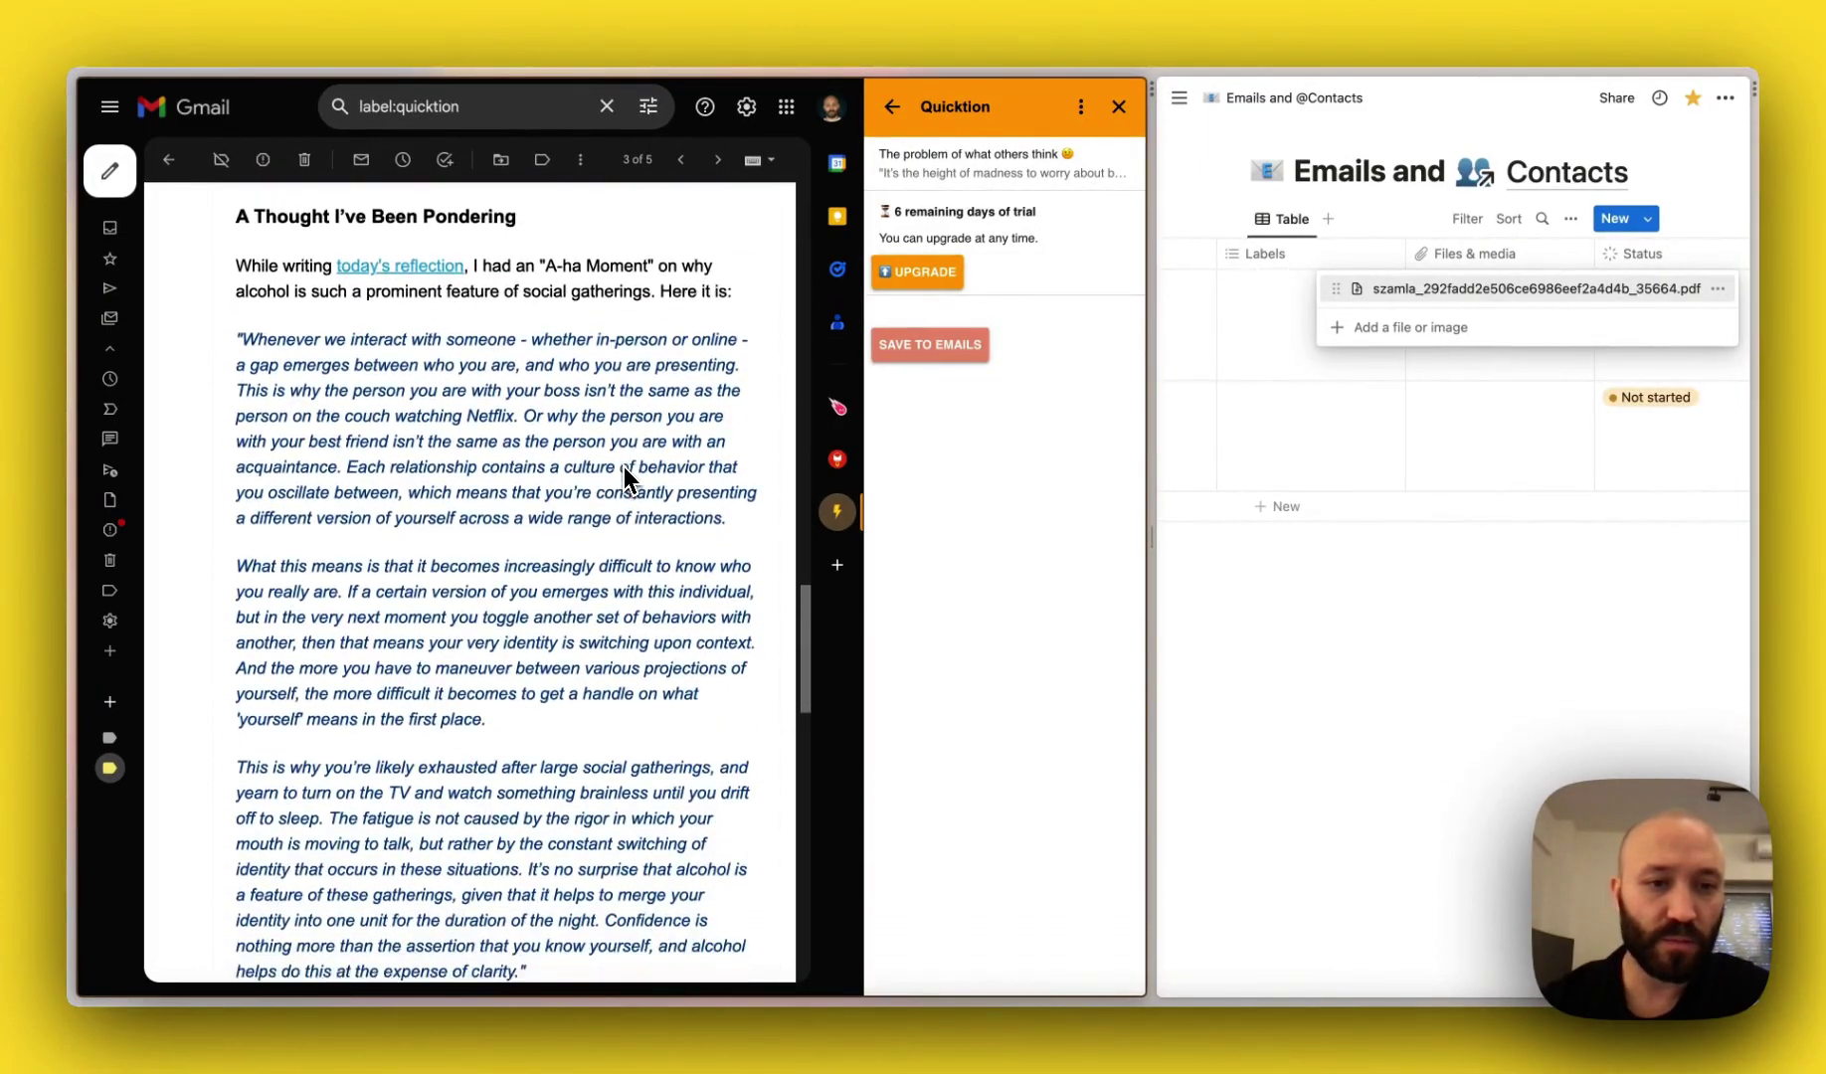
pyautogui.scroll(-15, 625, 479)
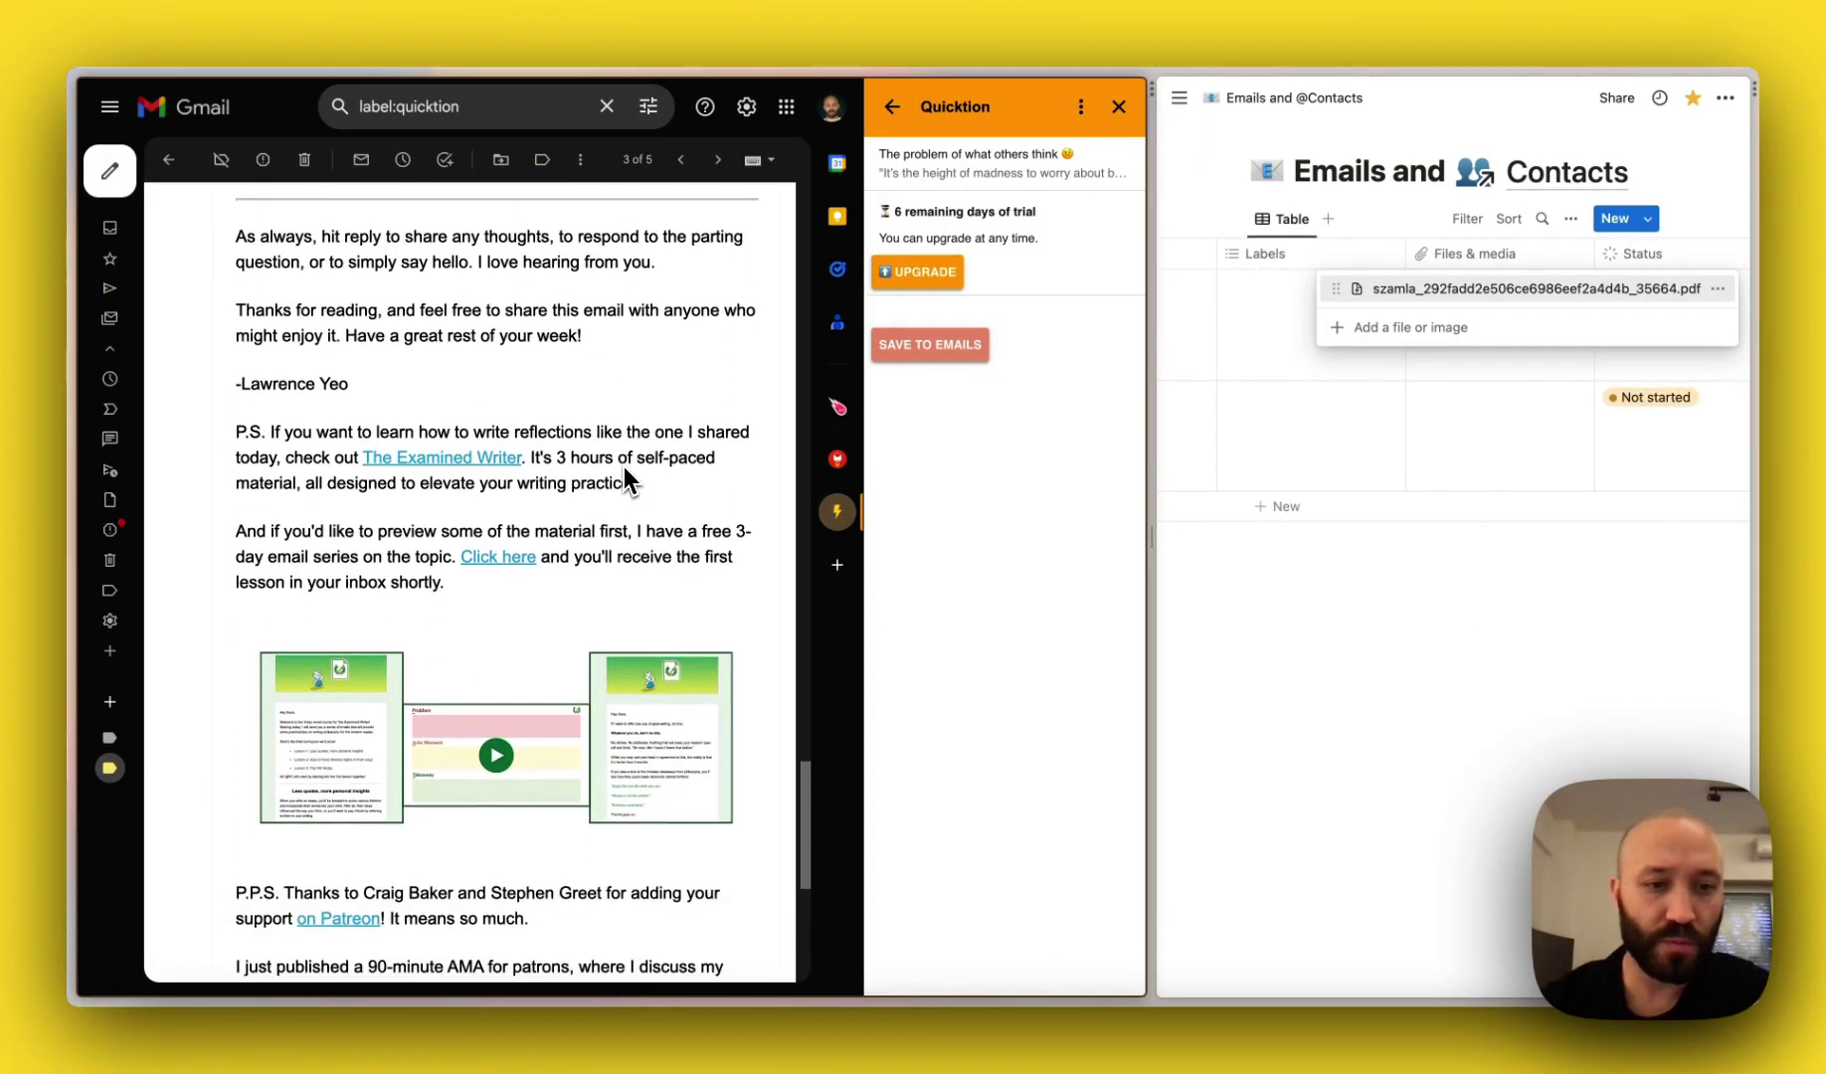
pyautogui.scroll(20, 624, 467)
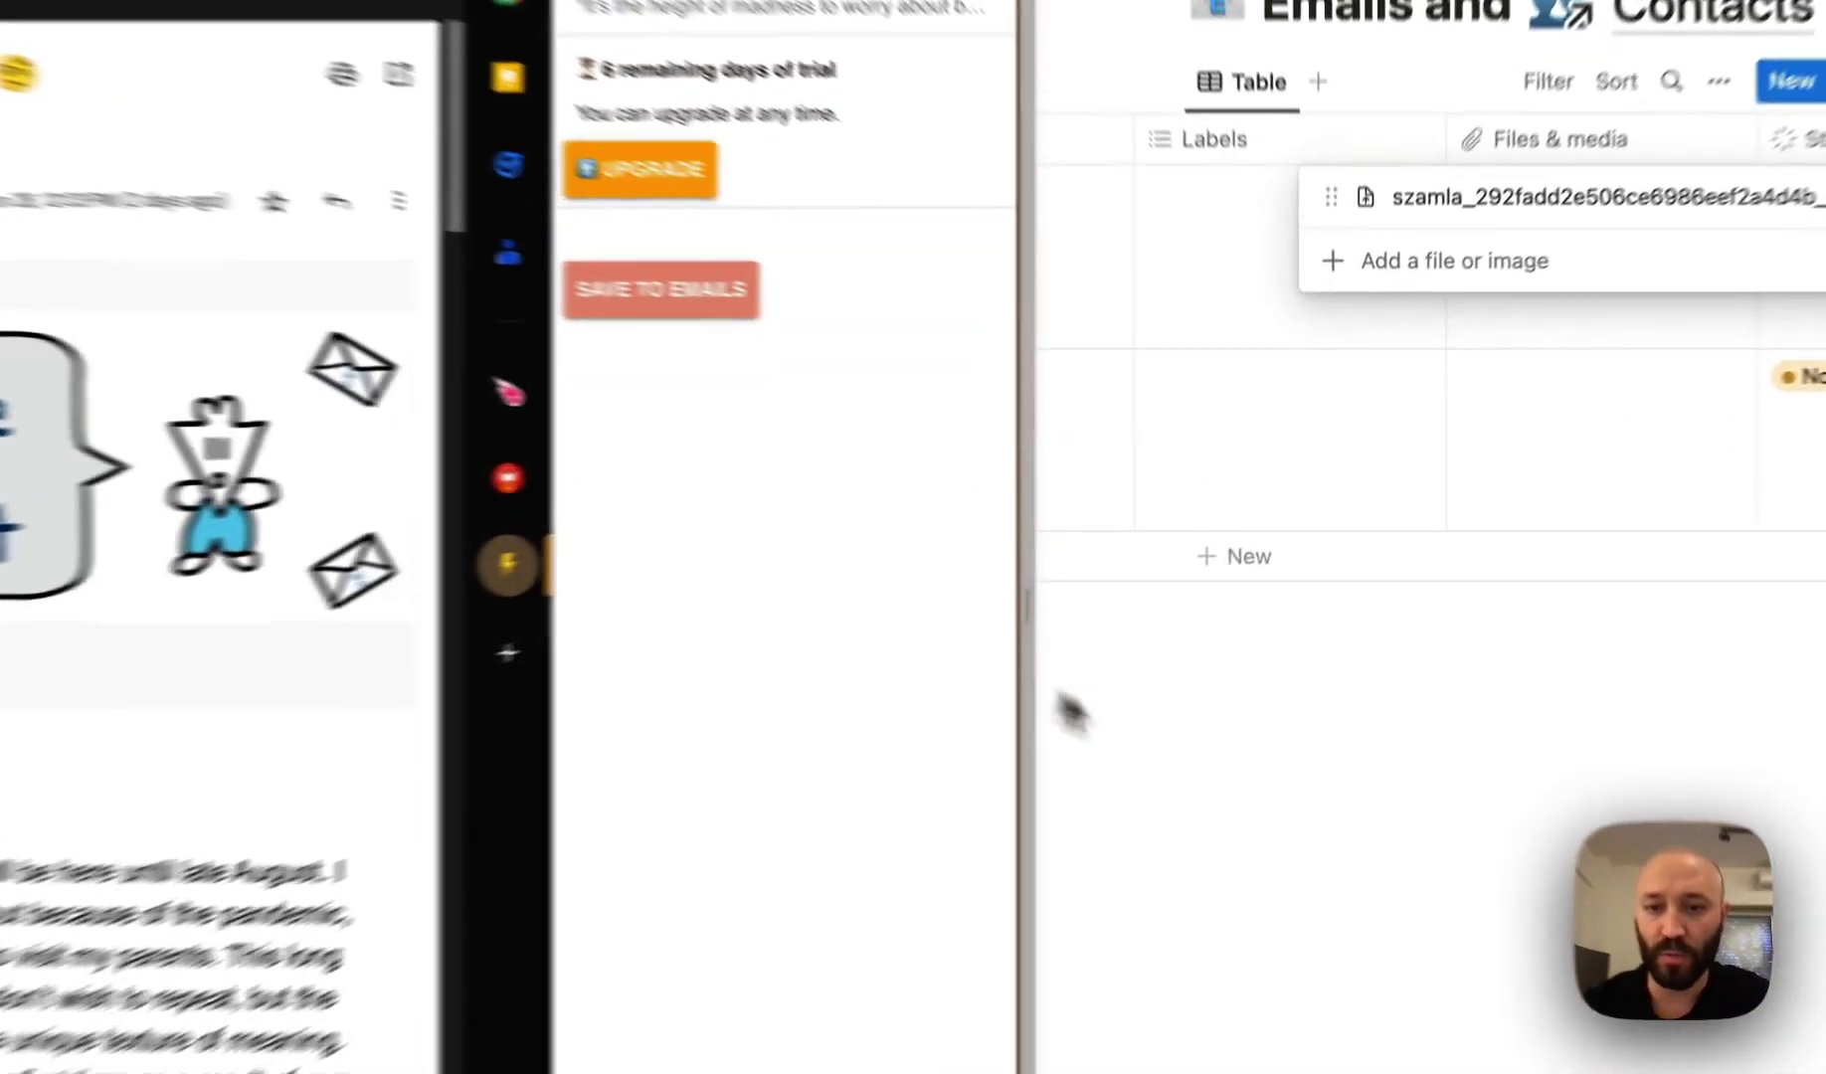
pyautogui.press('Escape')
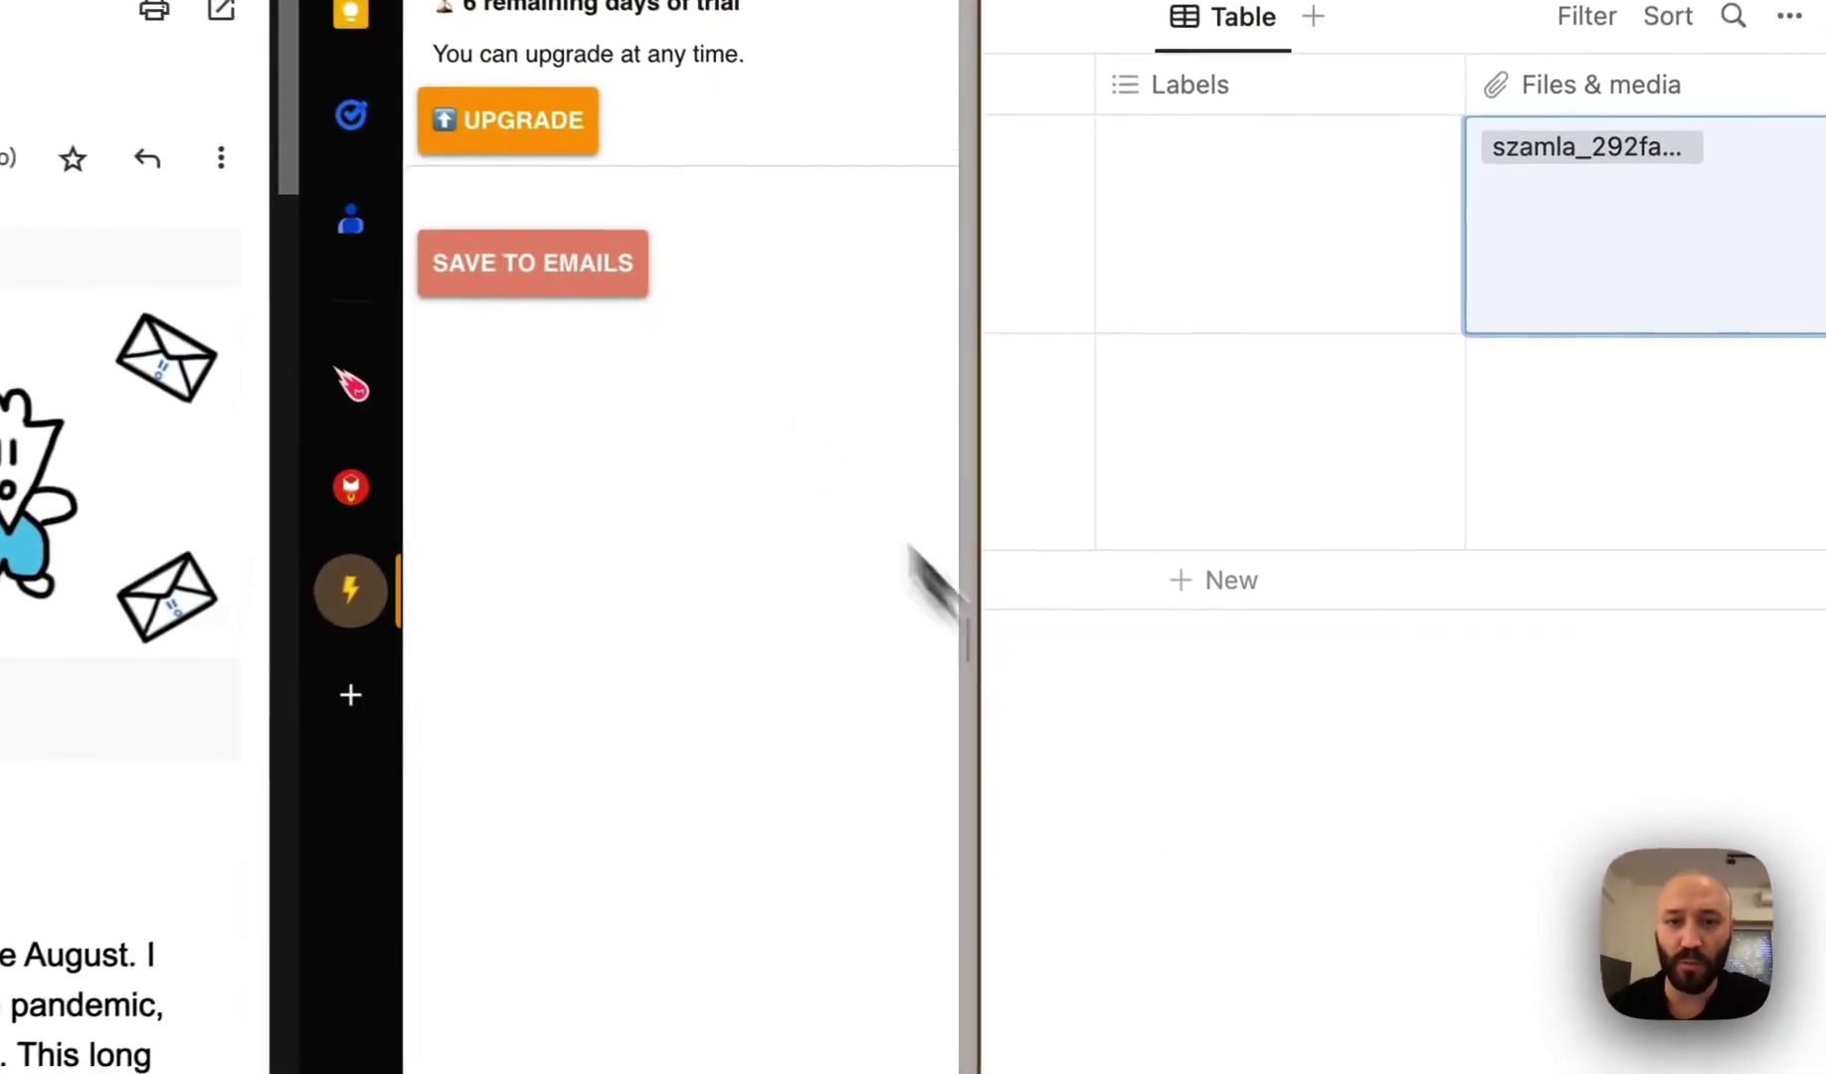
pyautogui.click(567, 277)
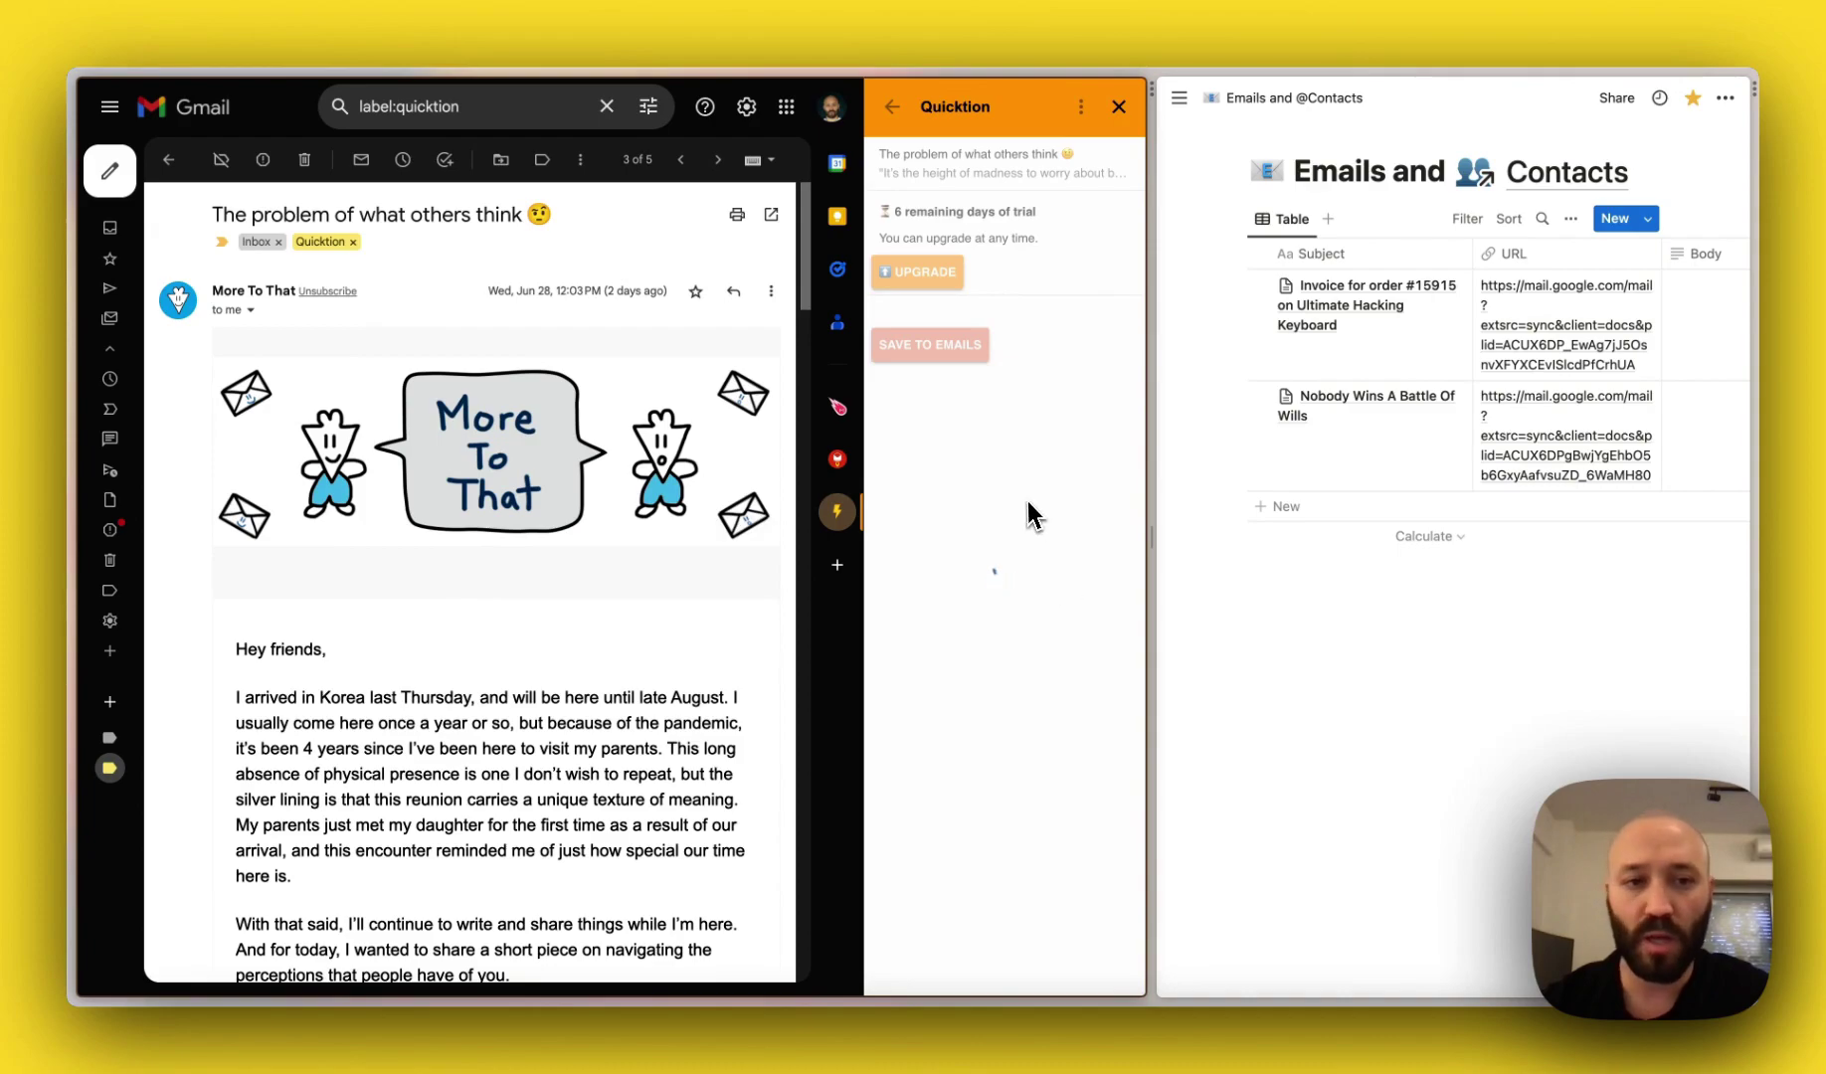
pyautogui.scroll(-1, 637, 511)
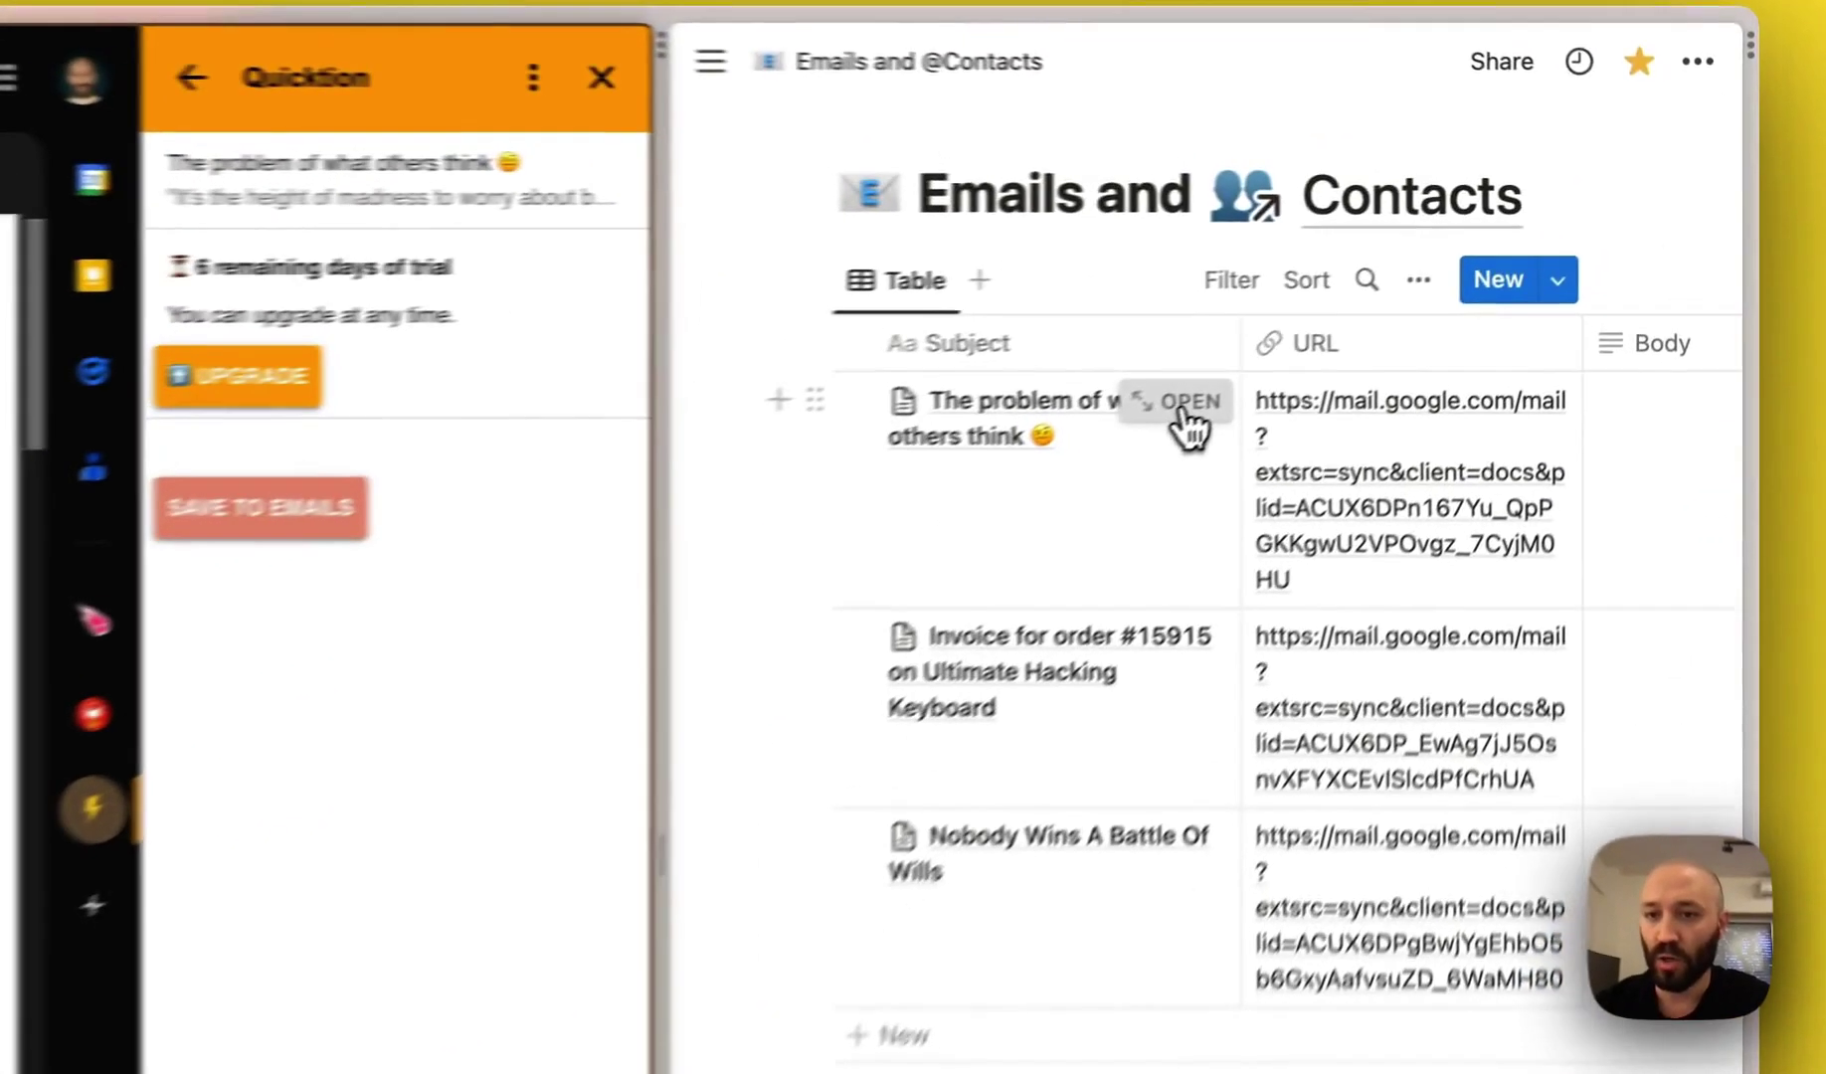
# Open the saved "The problem of what others think" page in Notion, examine its properties and imported content, and return to the table
pyautogui.click(1437, 287)
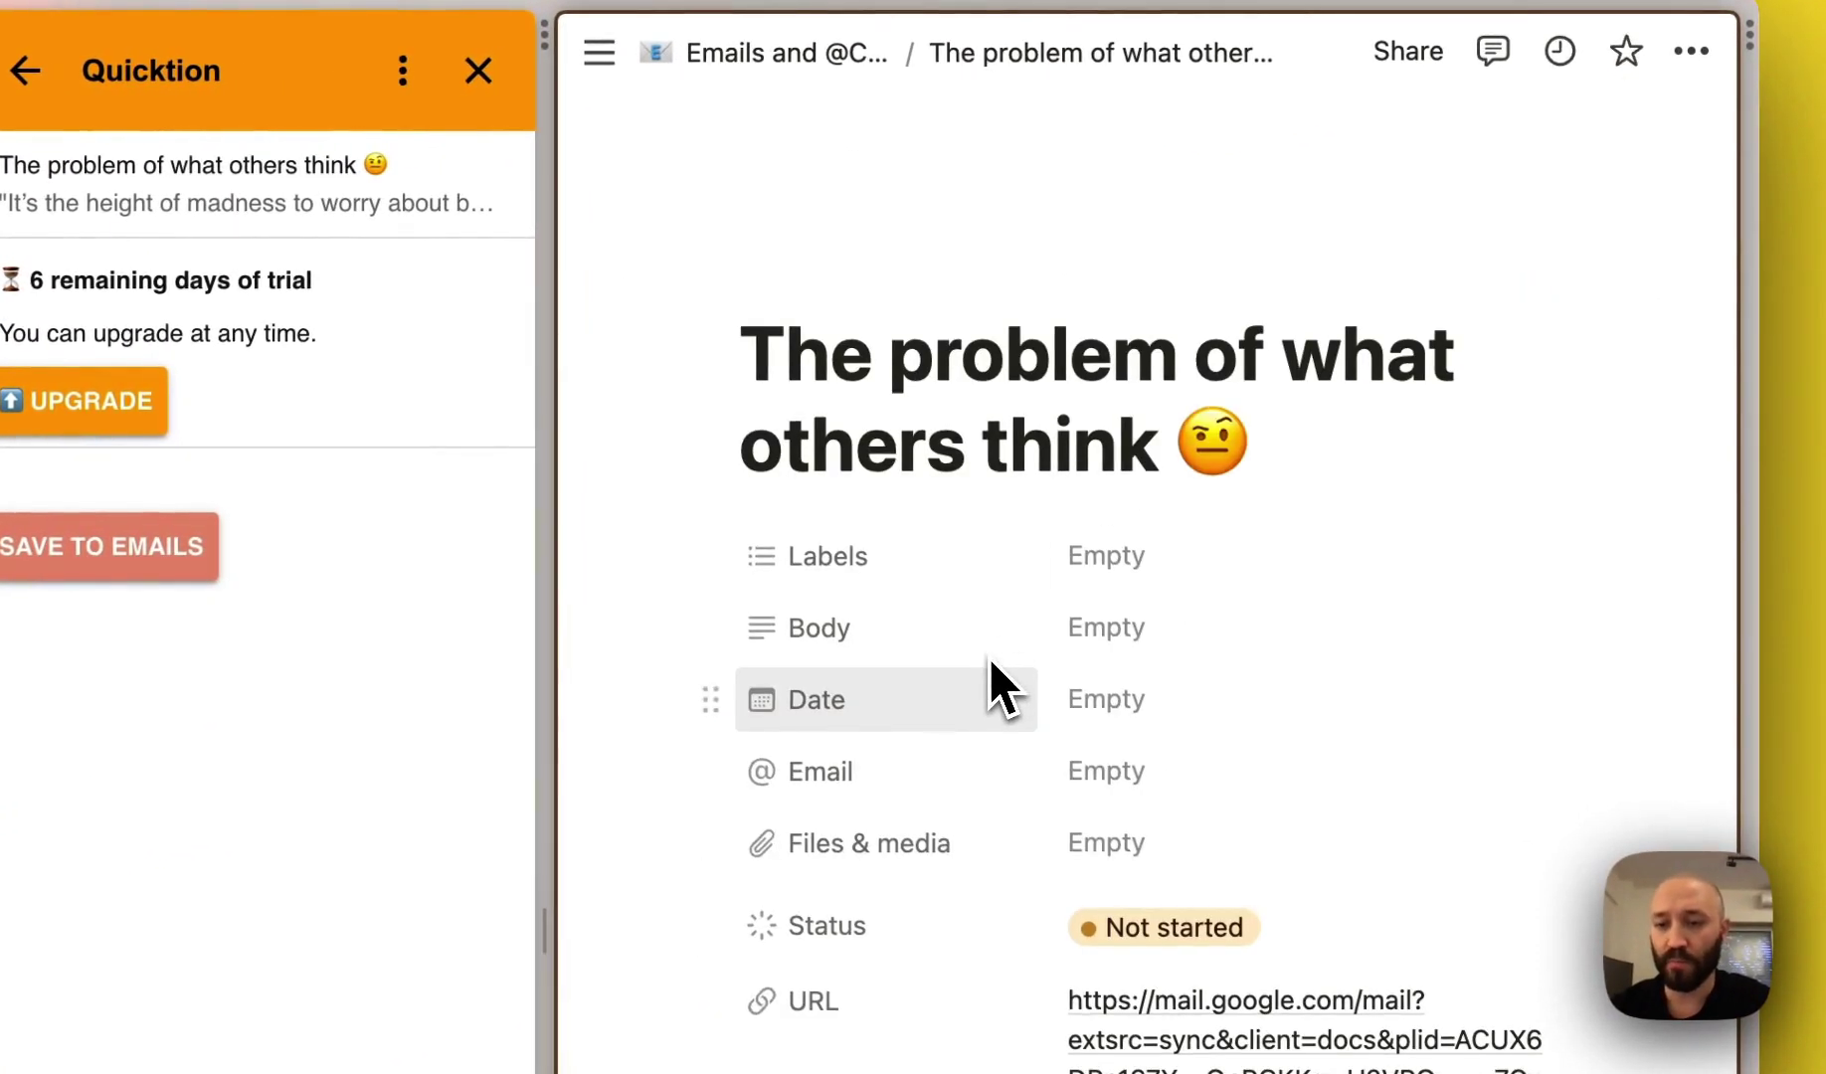
pyautogui.scroll(-10, 989, 660)
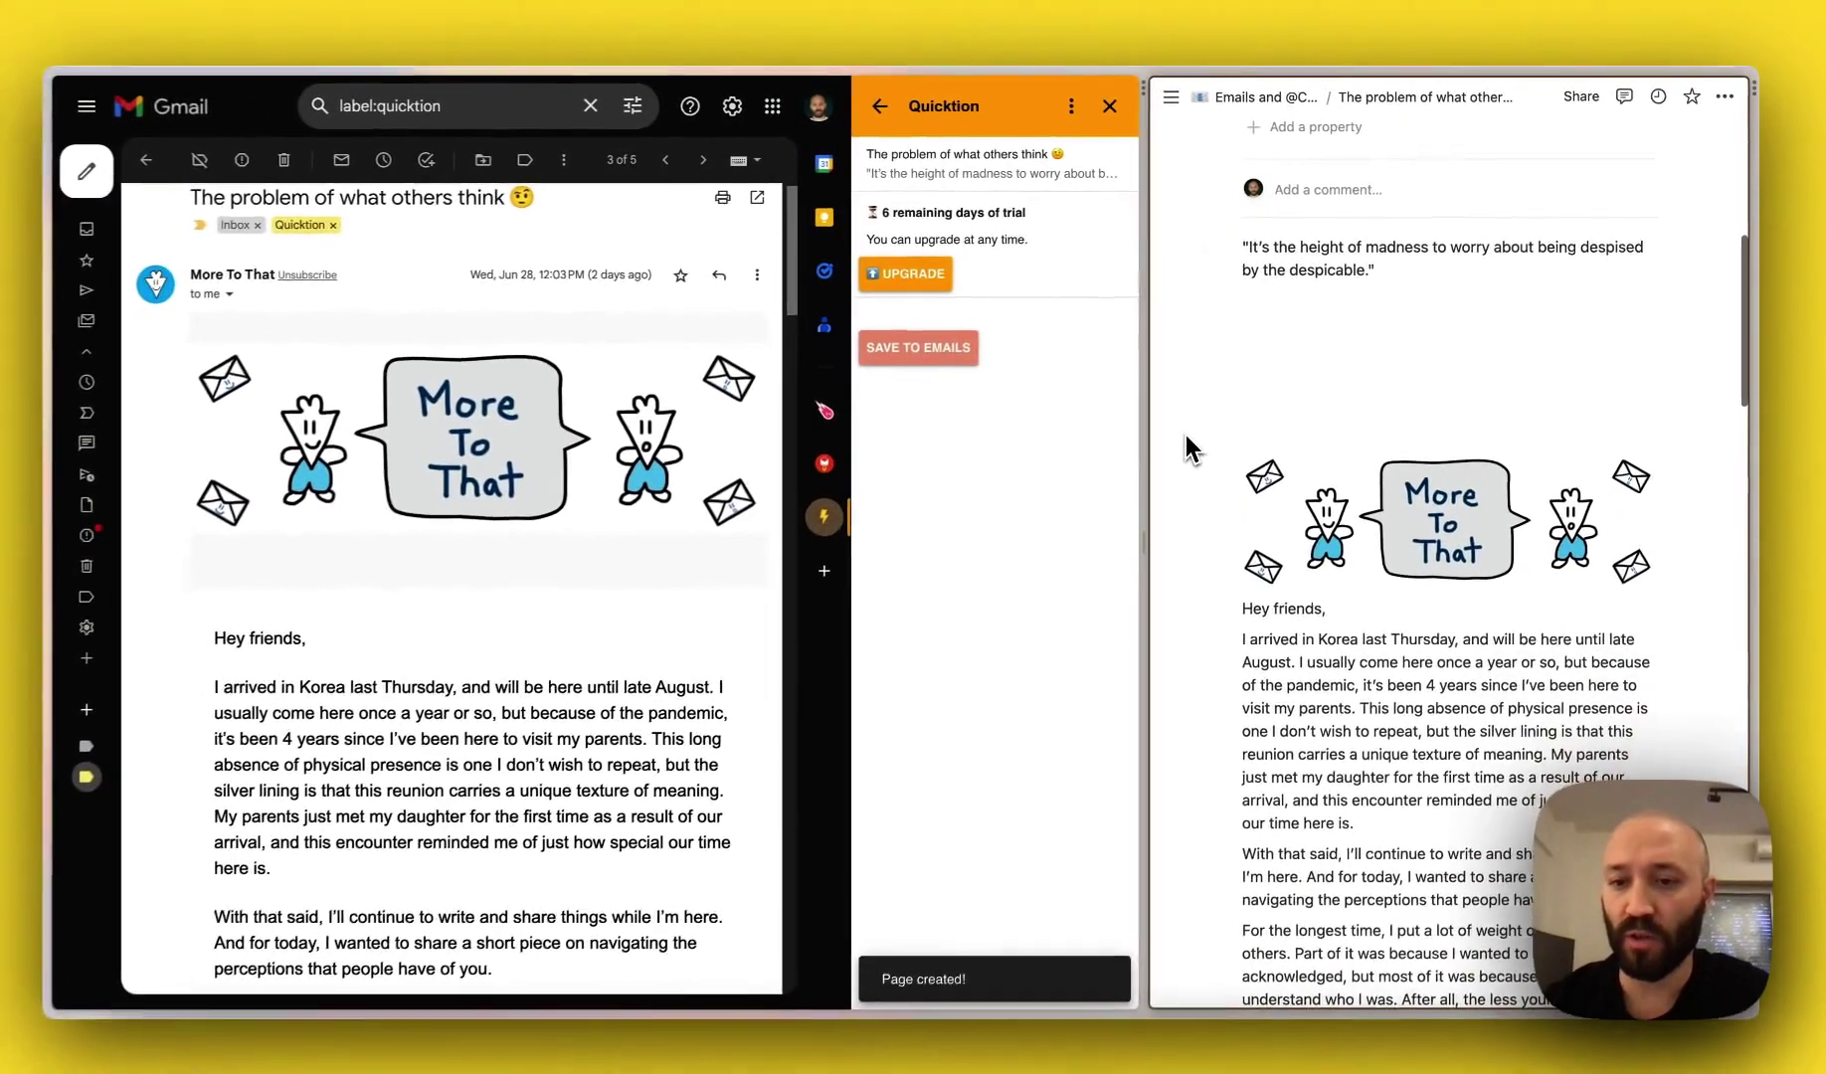
pyautogui.scroll(-2, 1187, 434)
pyautogui.moveTo(1204, 440)
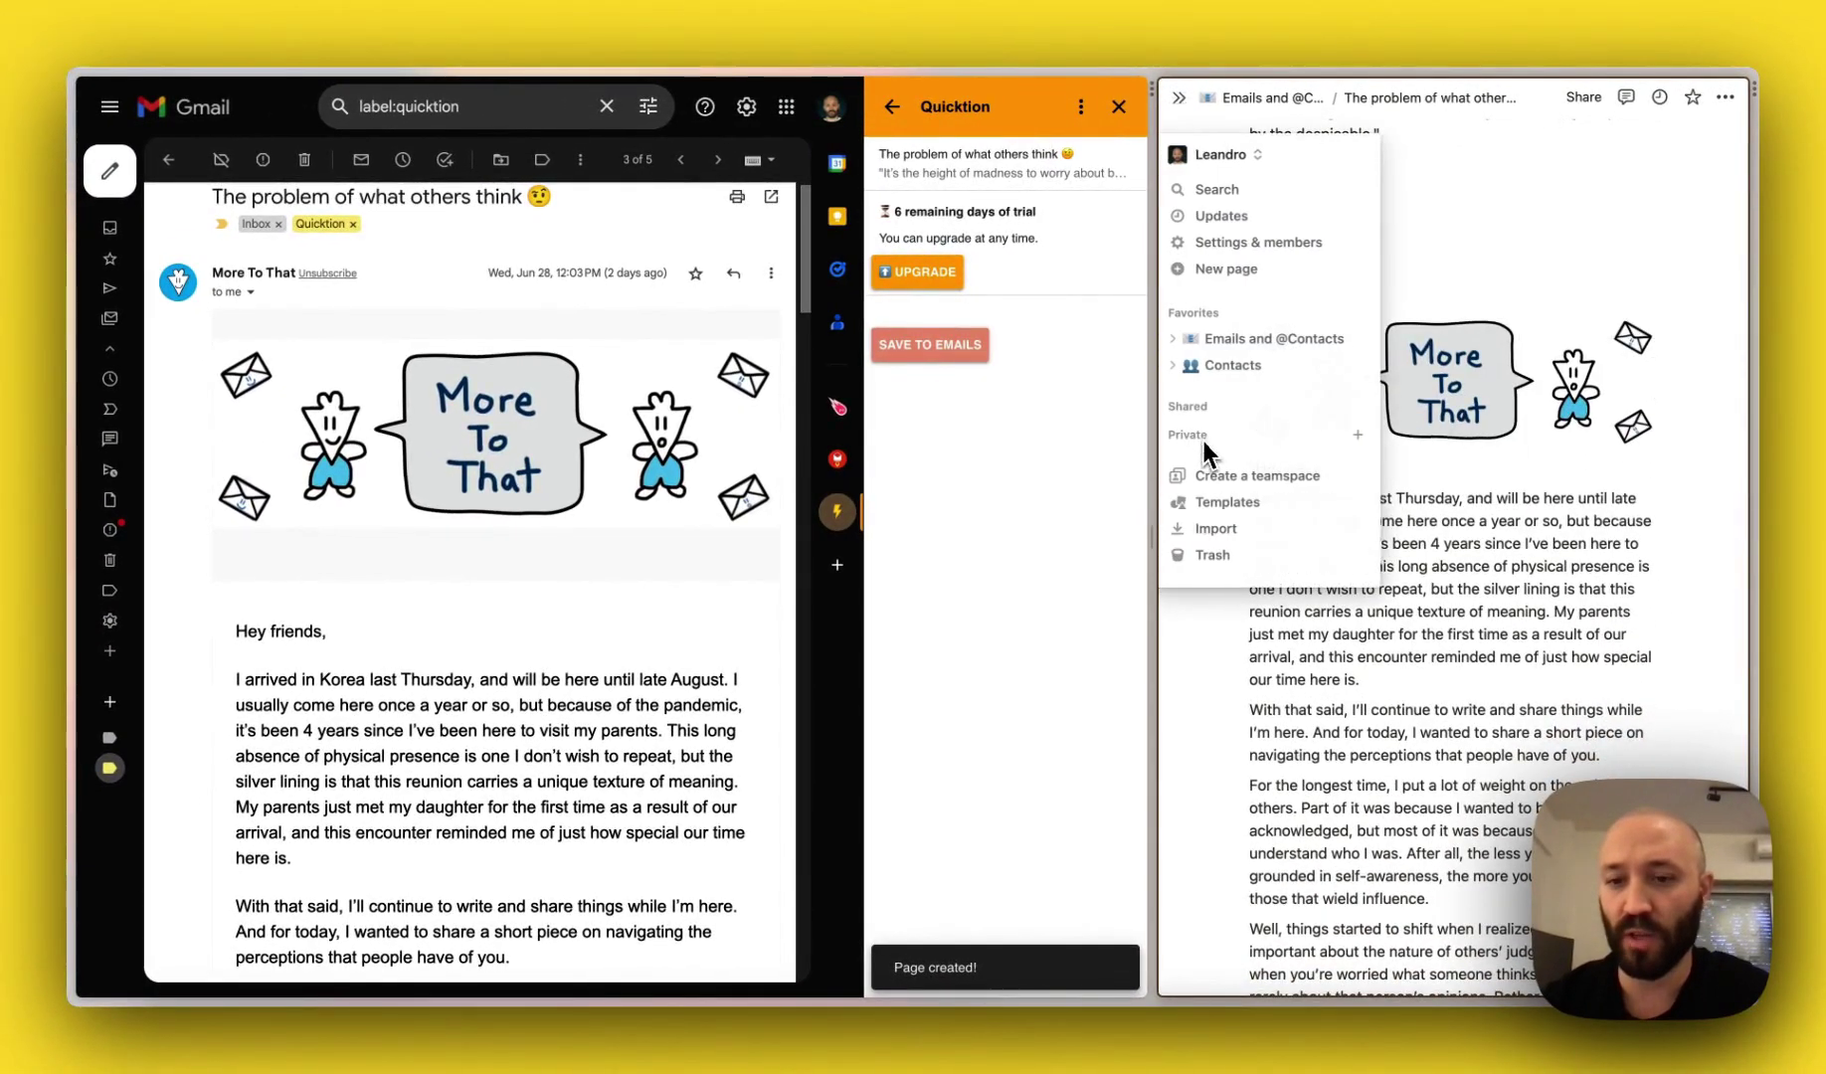
pyautogui.scroll(-10, 1224, 856)
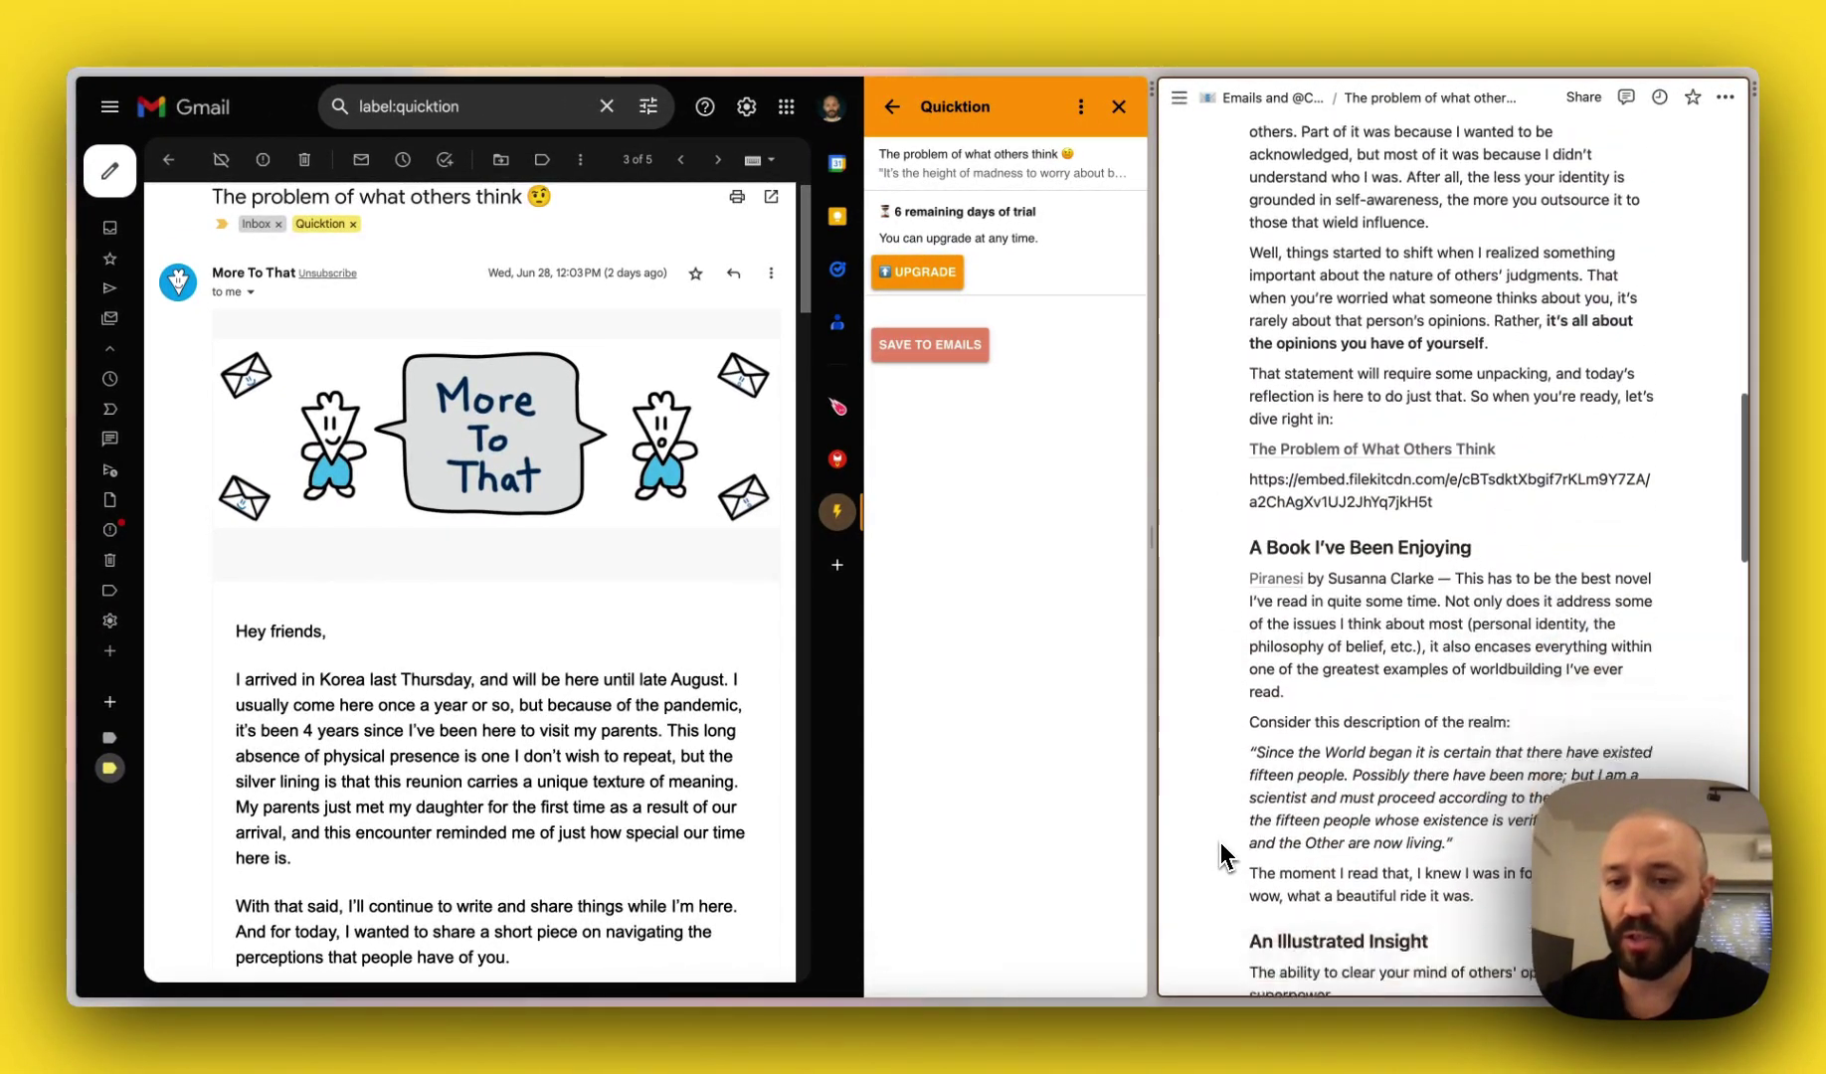
pyautogui.scroll(-3, 1223, 856)
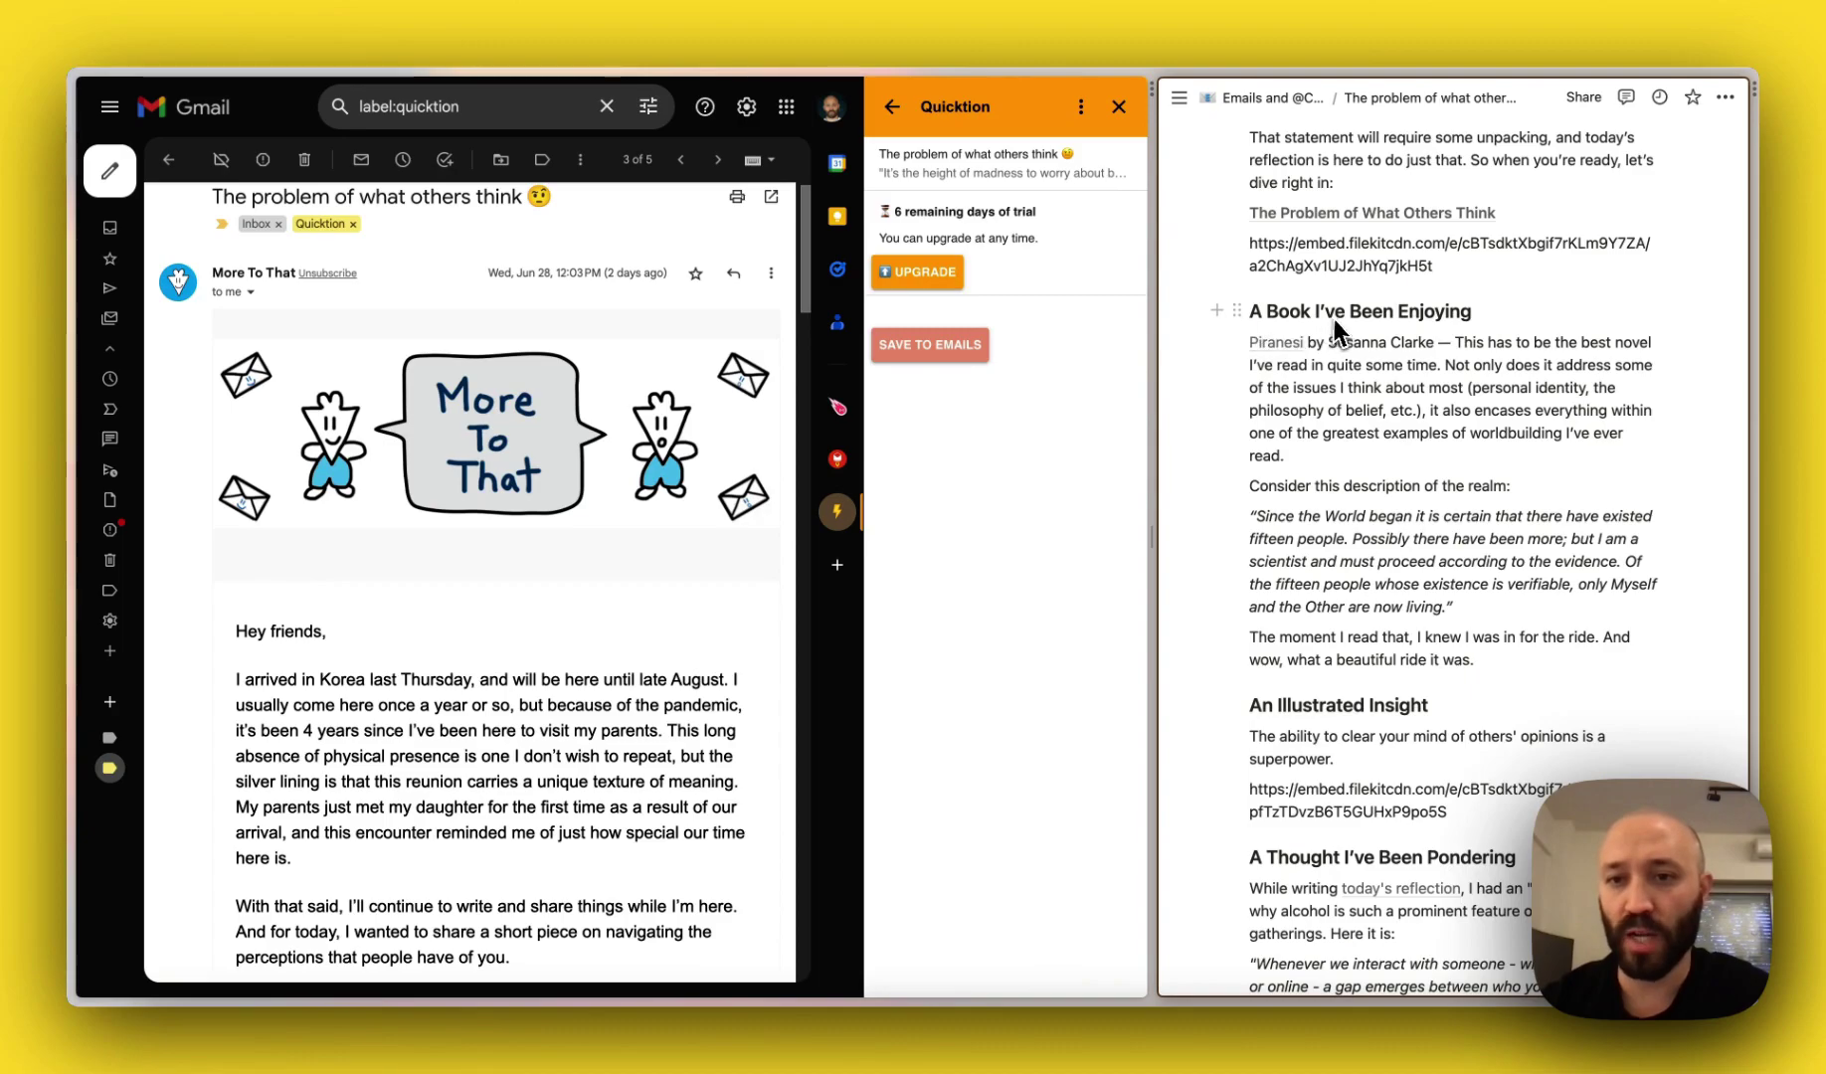
pyautogui.scroll(-15, 1334, 451)
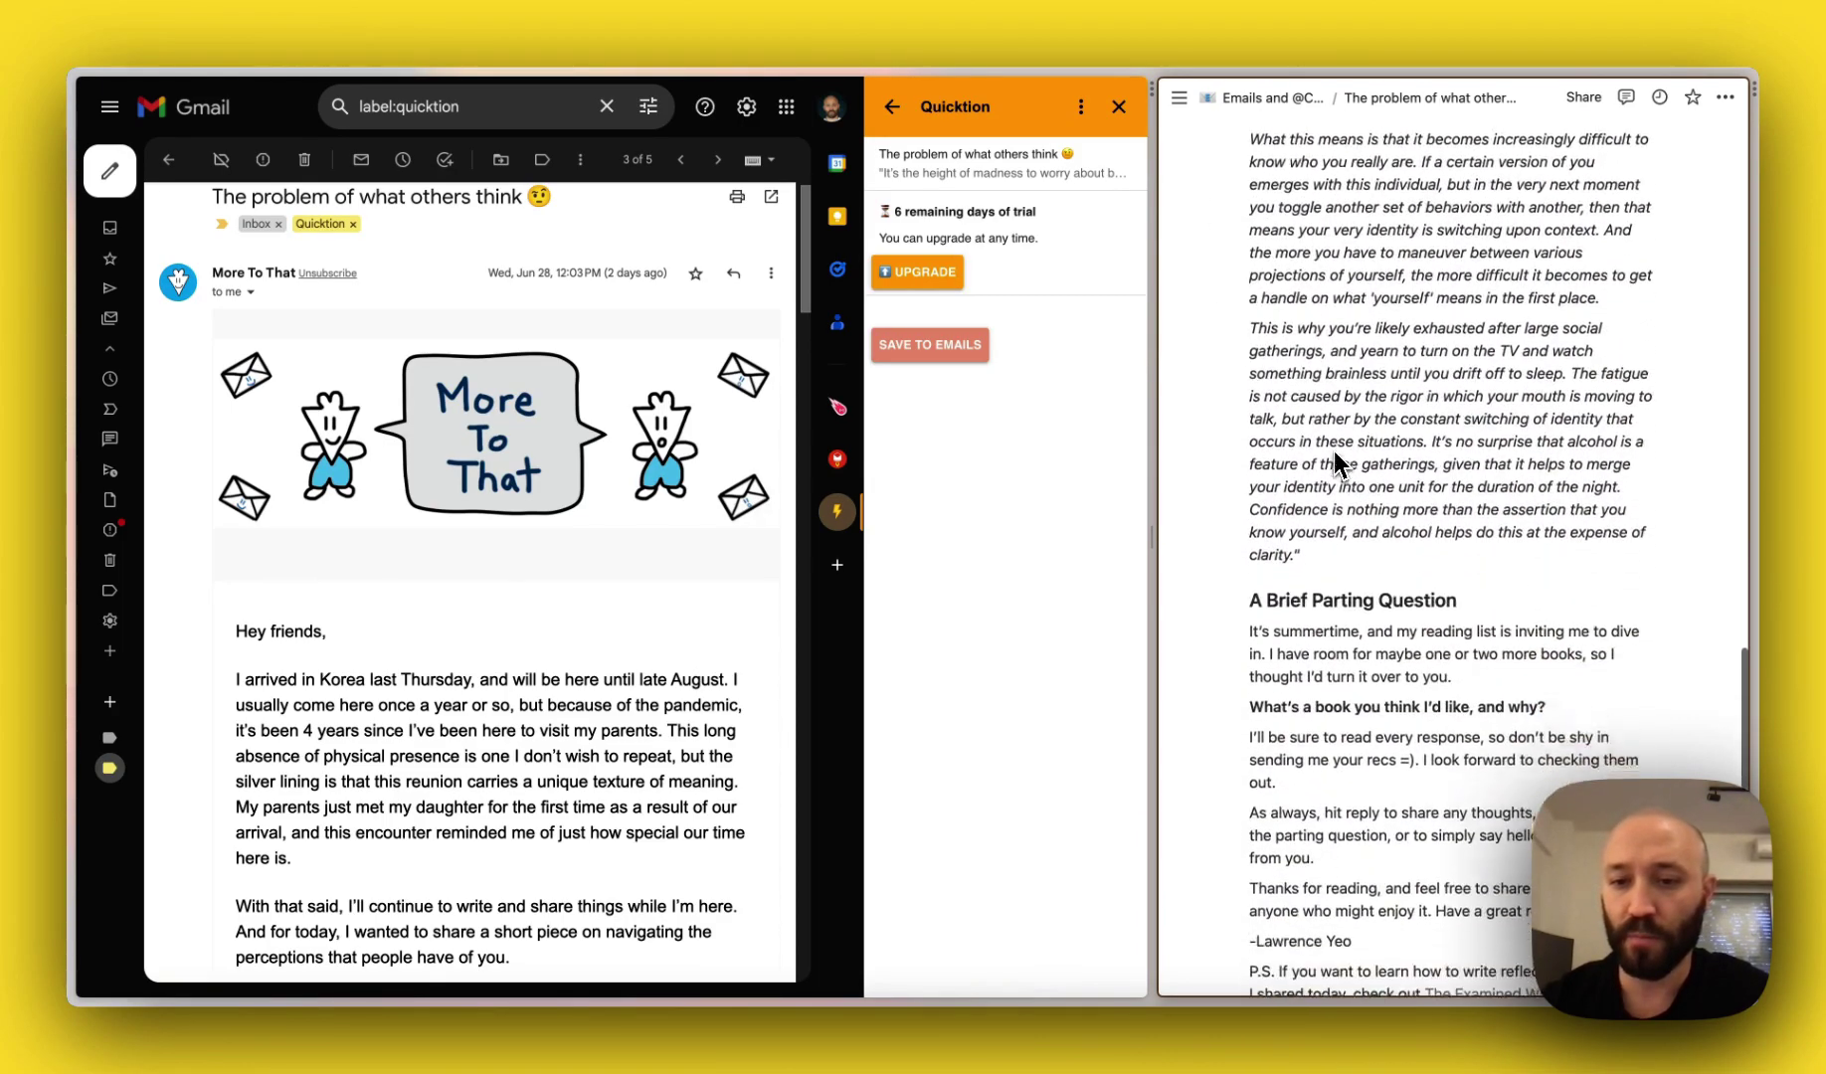
pyautogui.scroll(-7, 1381, 290)
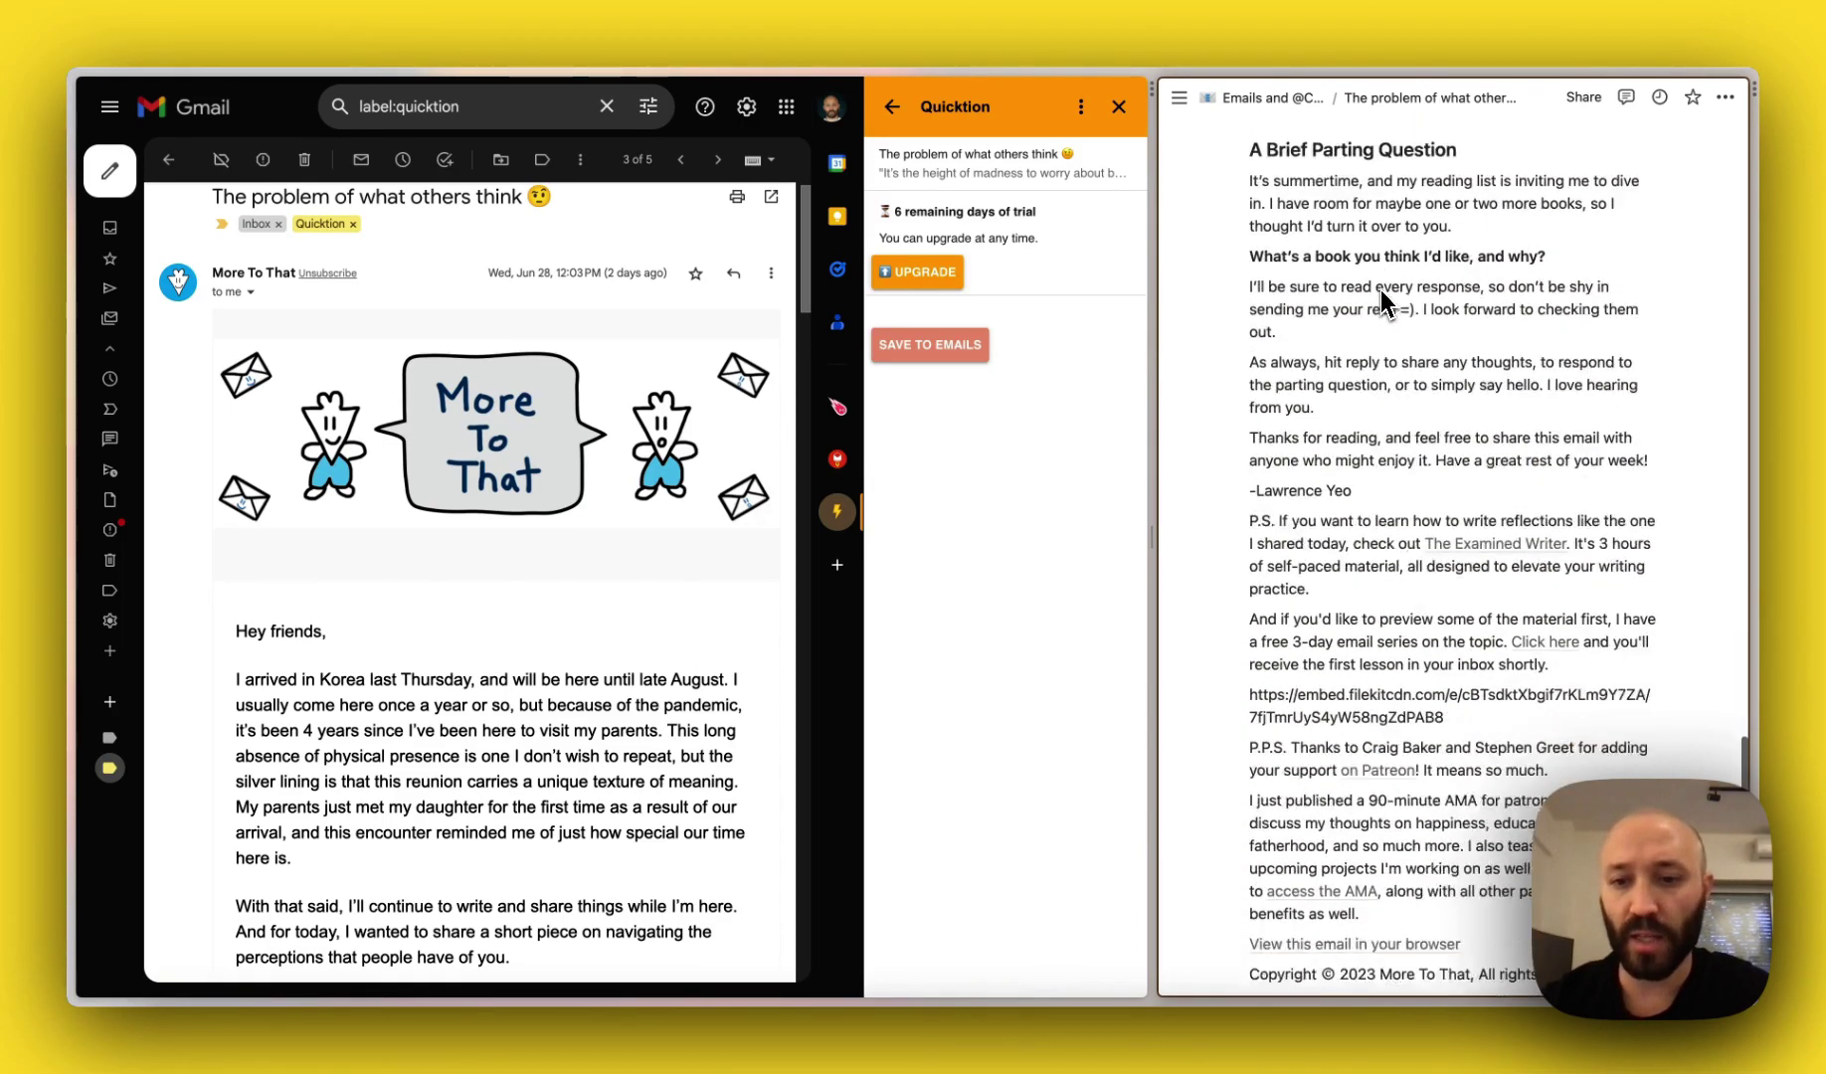
pyautogui.scroll(20, 1381, 296)
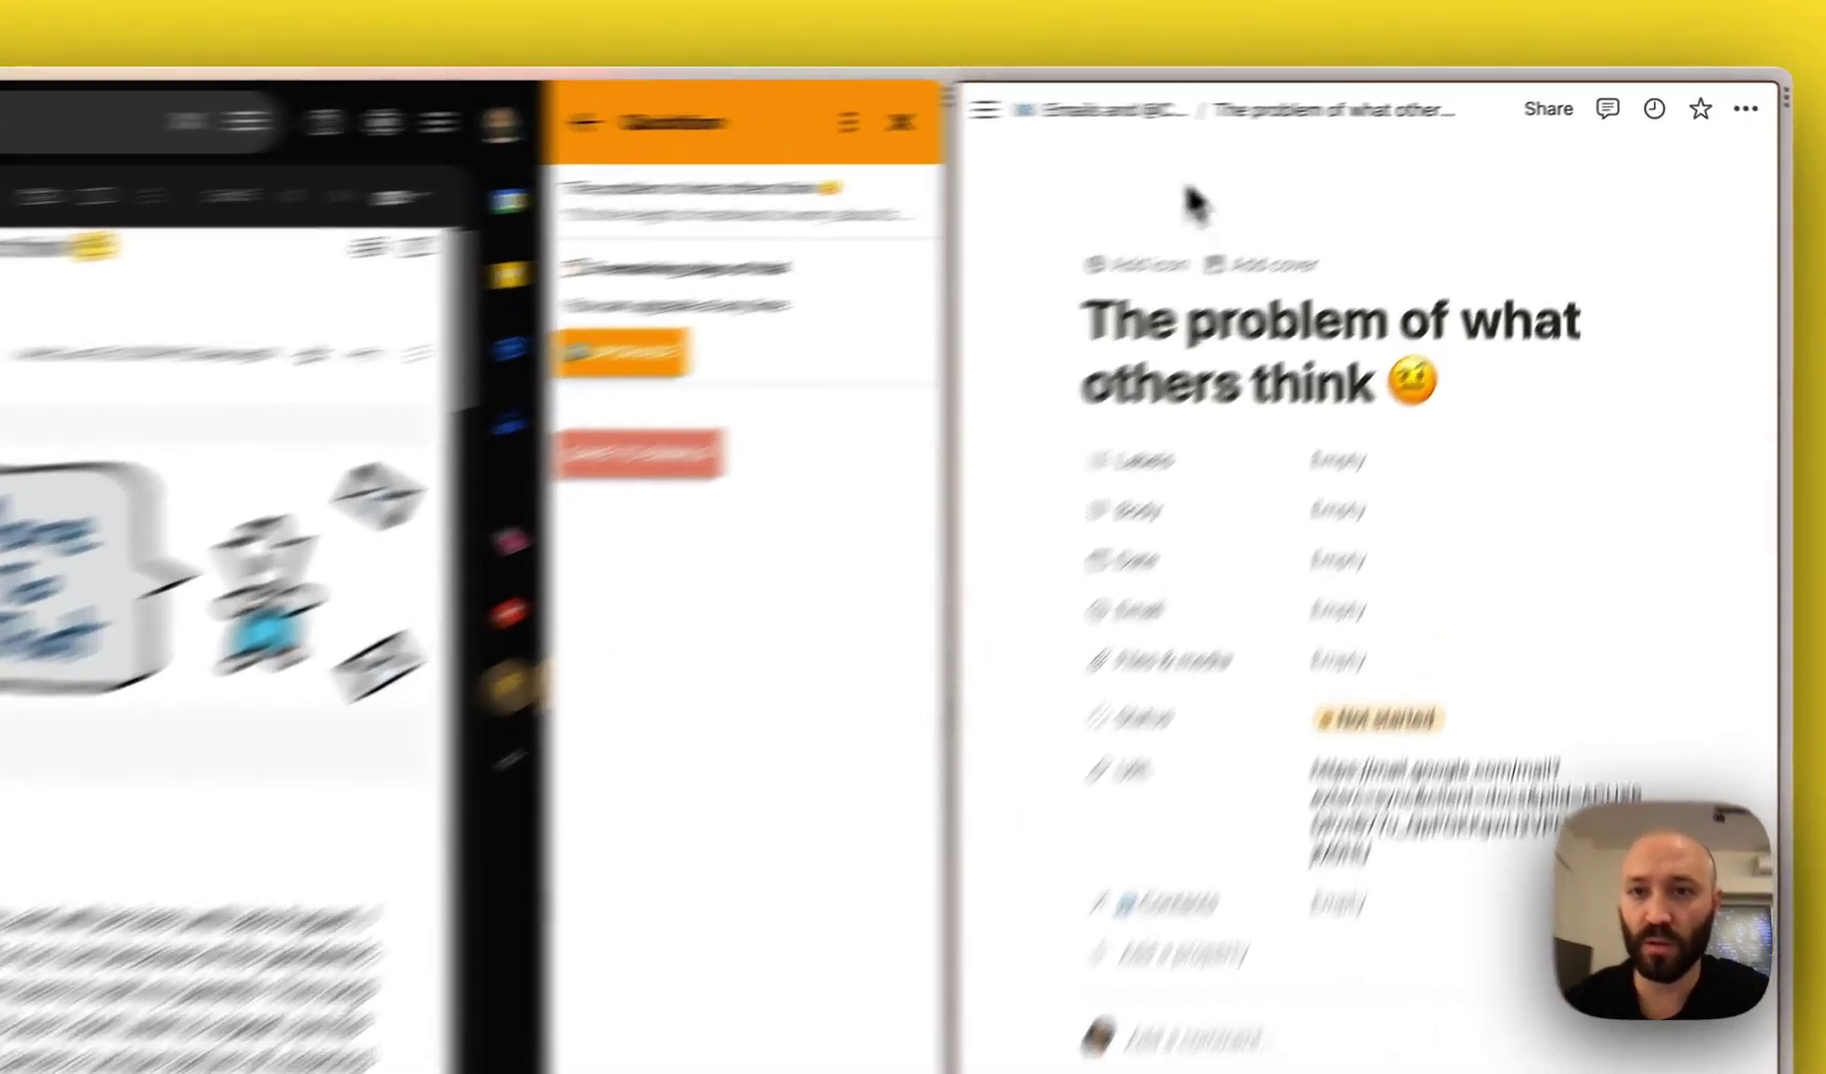
pyautogui.click(1276, 97)
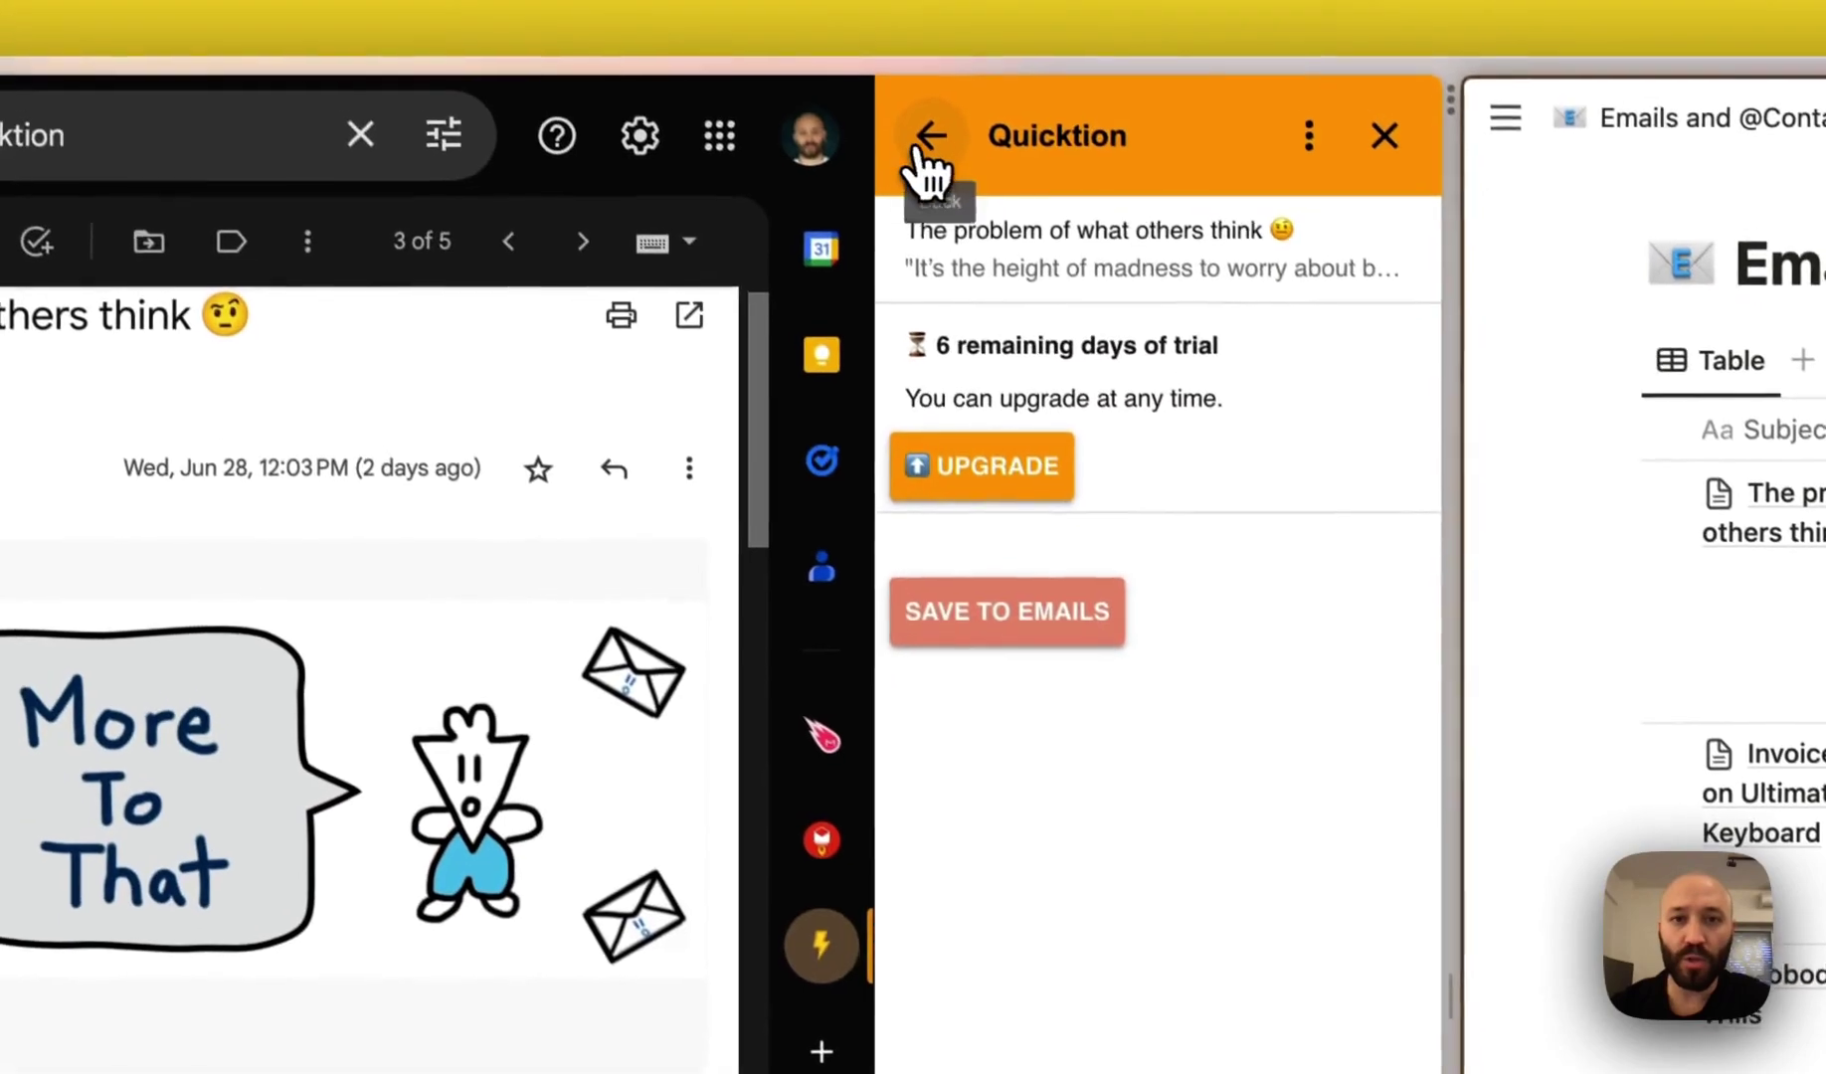
# Start a Quicktion contacts mapping named Contacts, using the connected Notion integration and the Contacts database
pyautogui.click(931, 144)
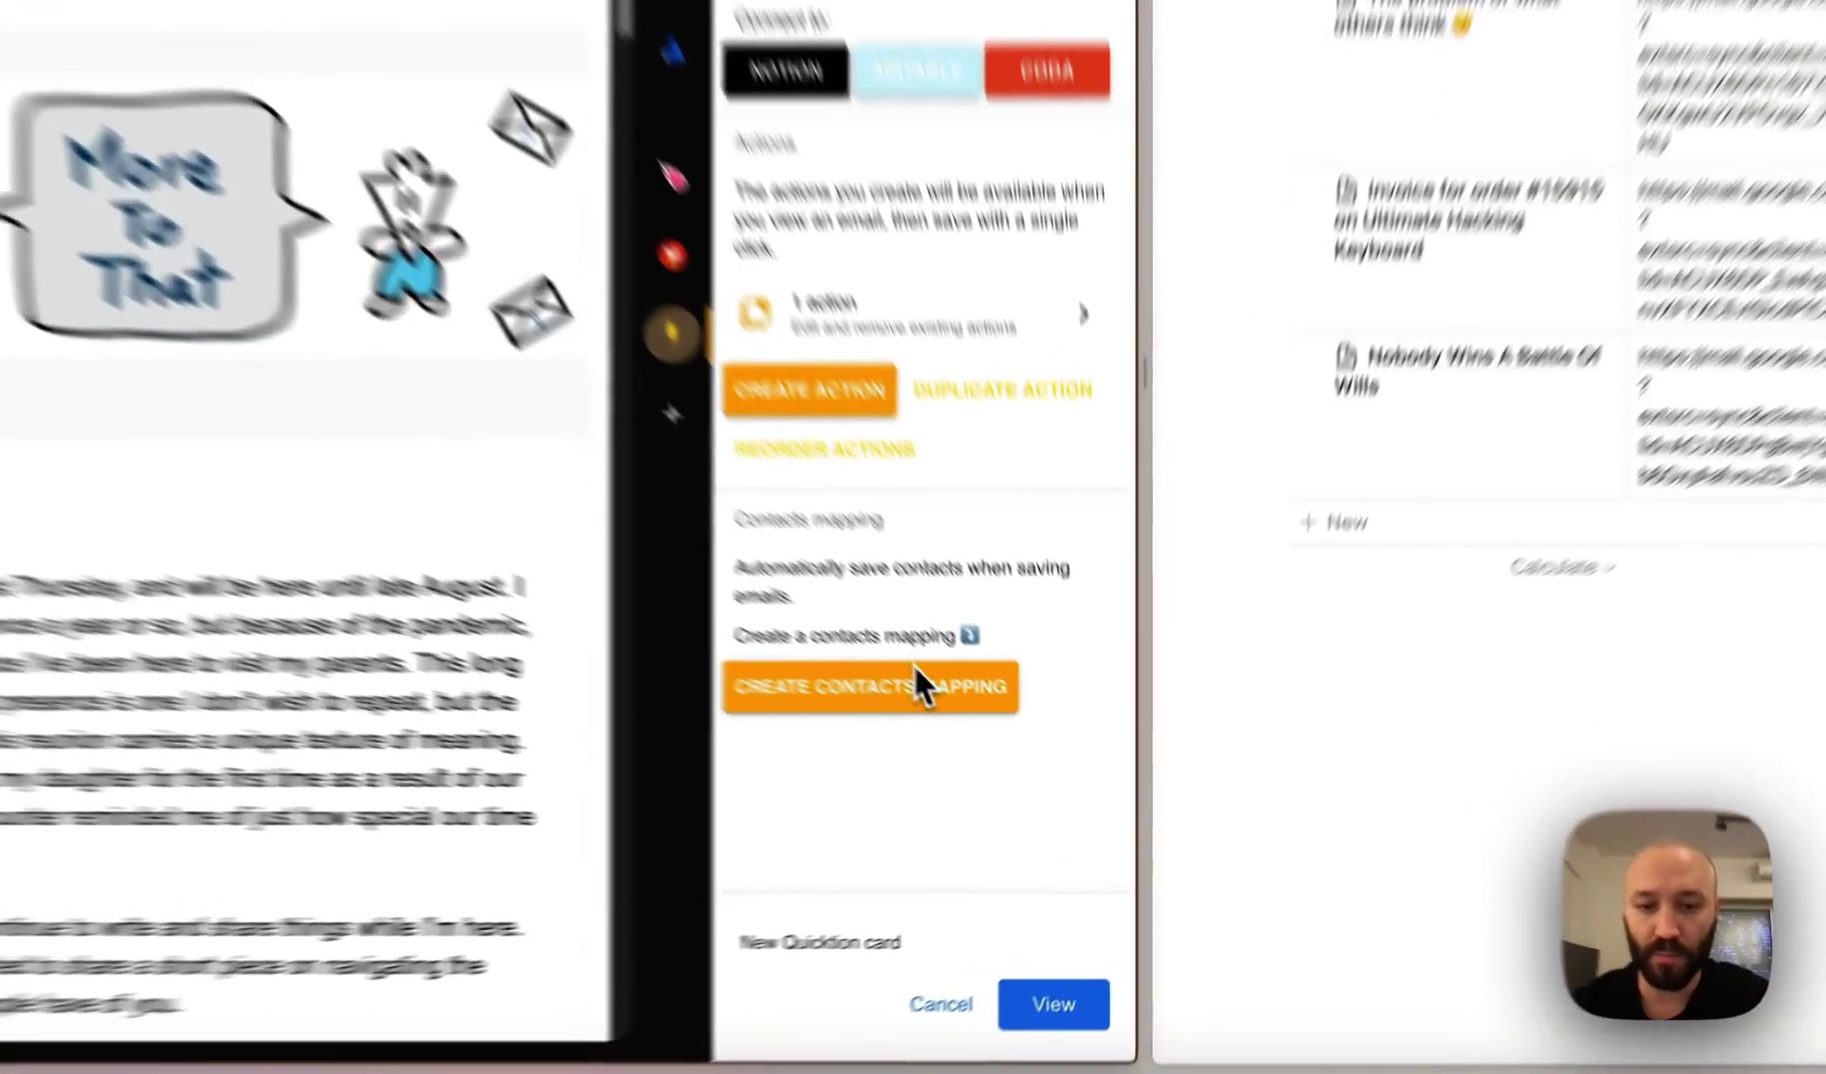
pyautogui.click(999, 745)
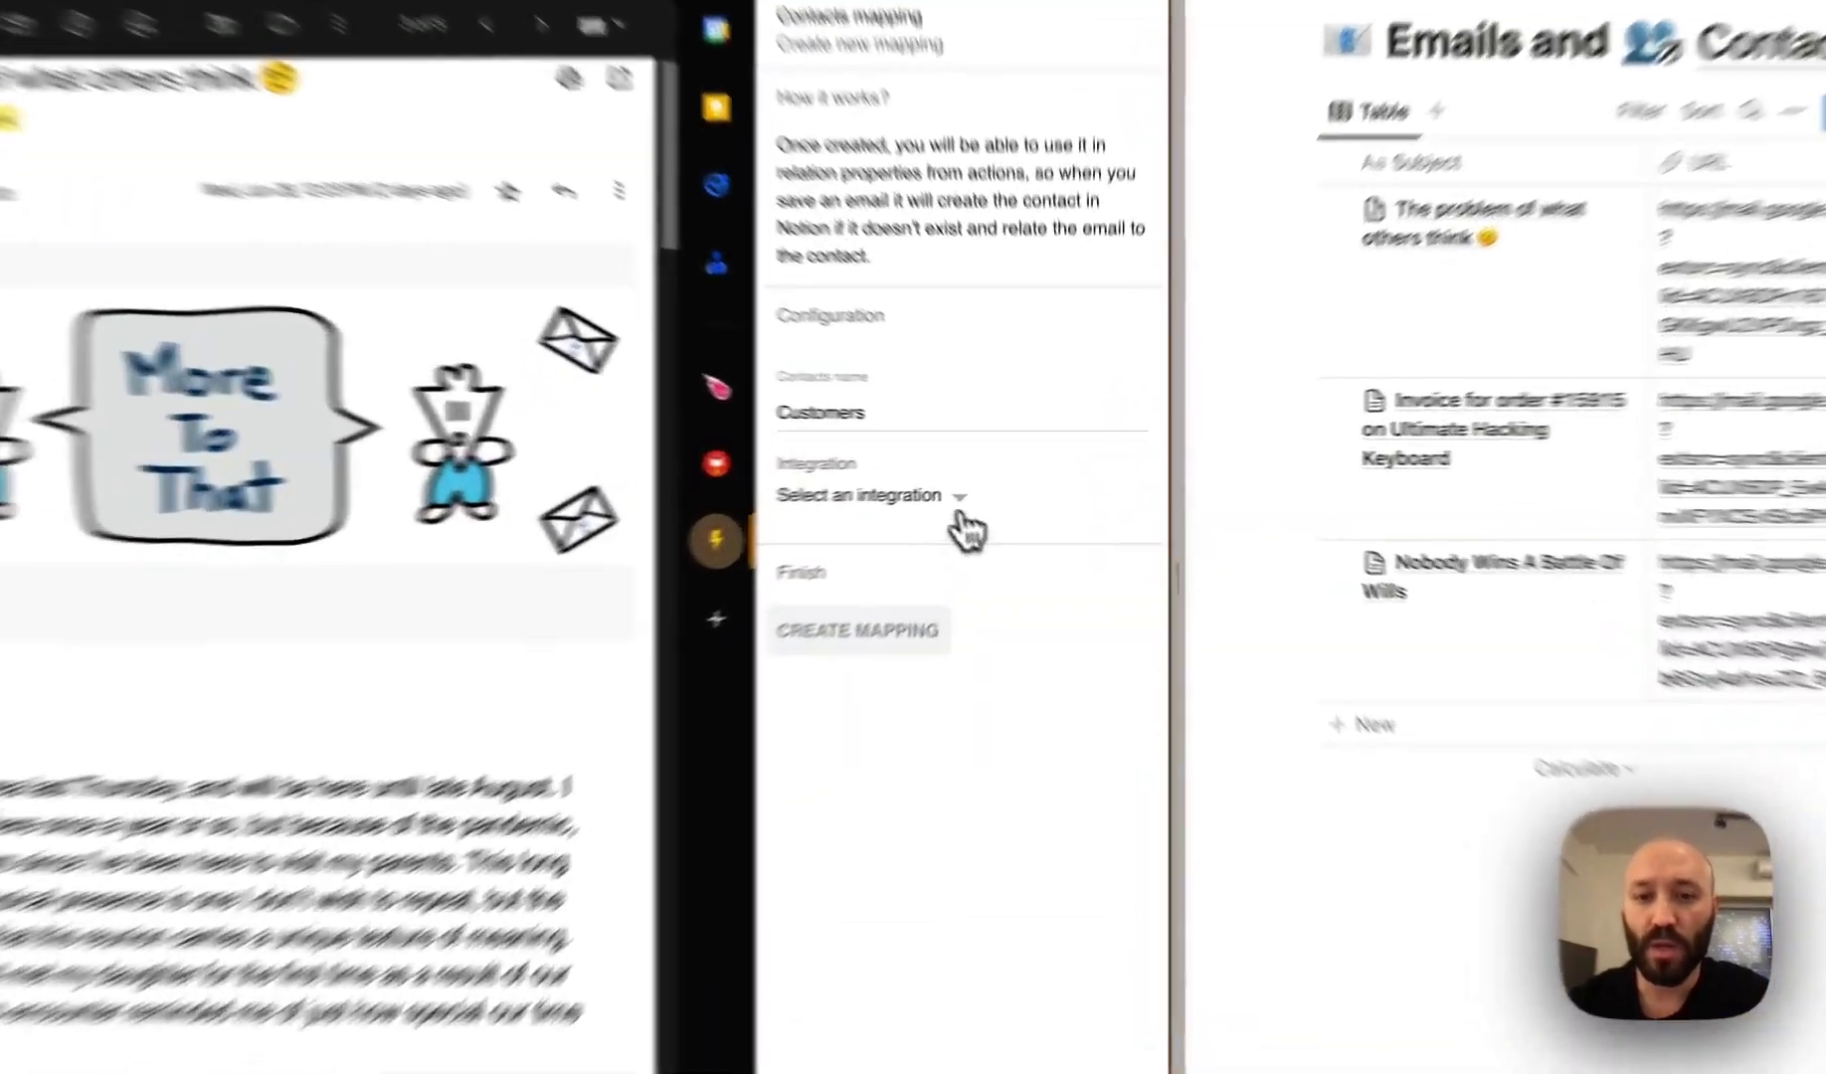
pyautogui.click(989, 482)
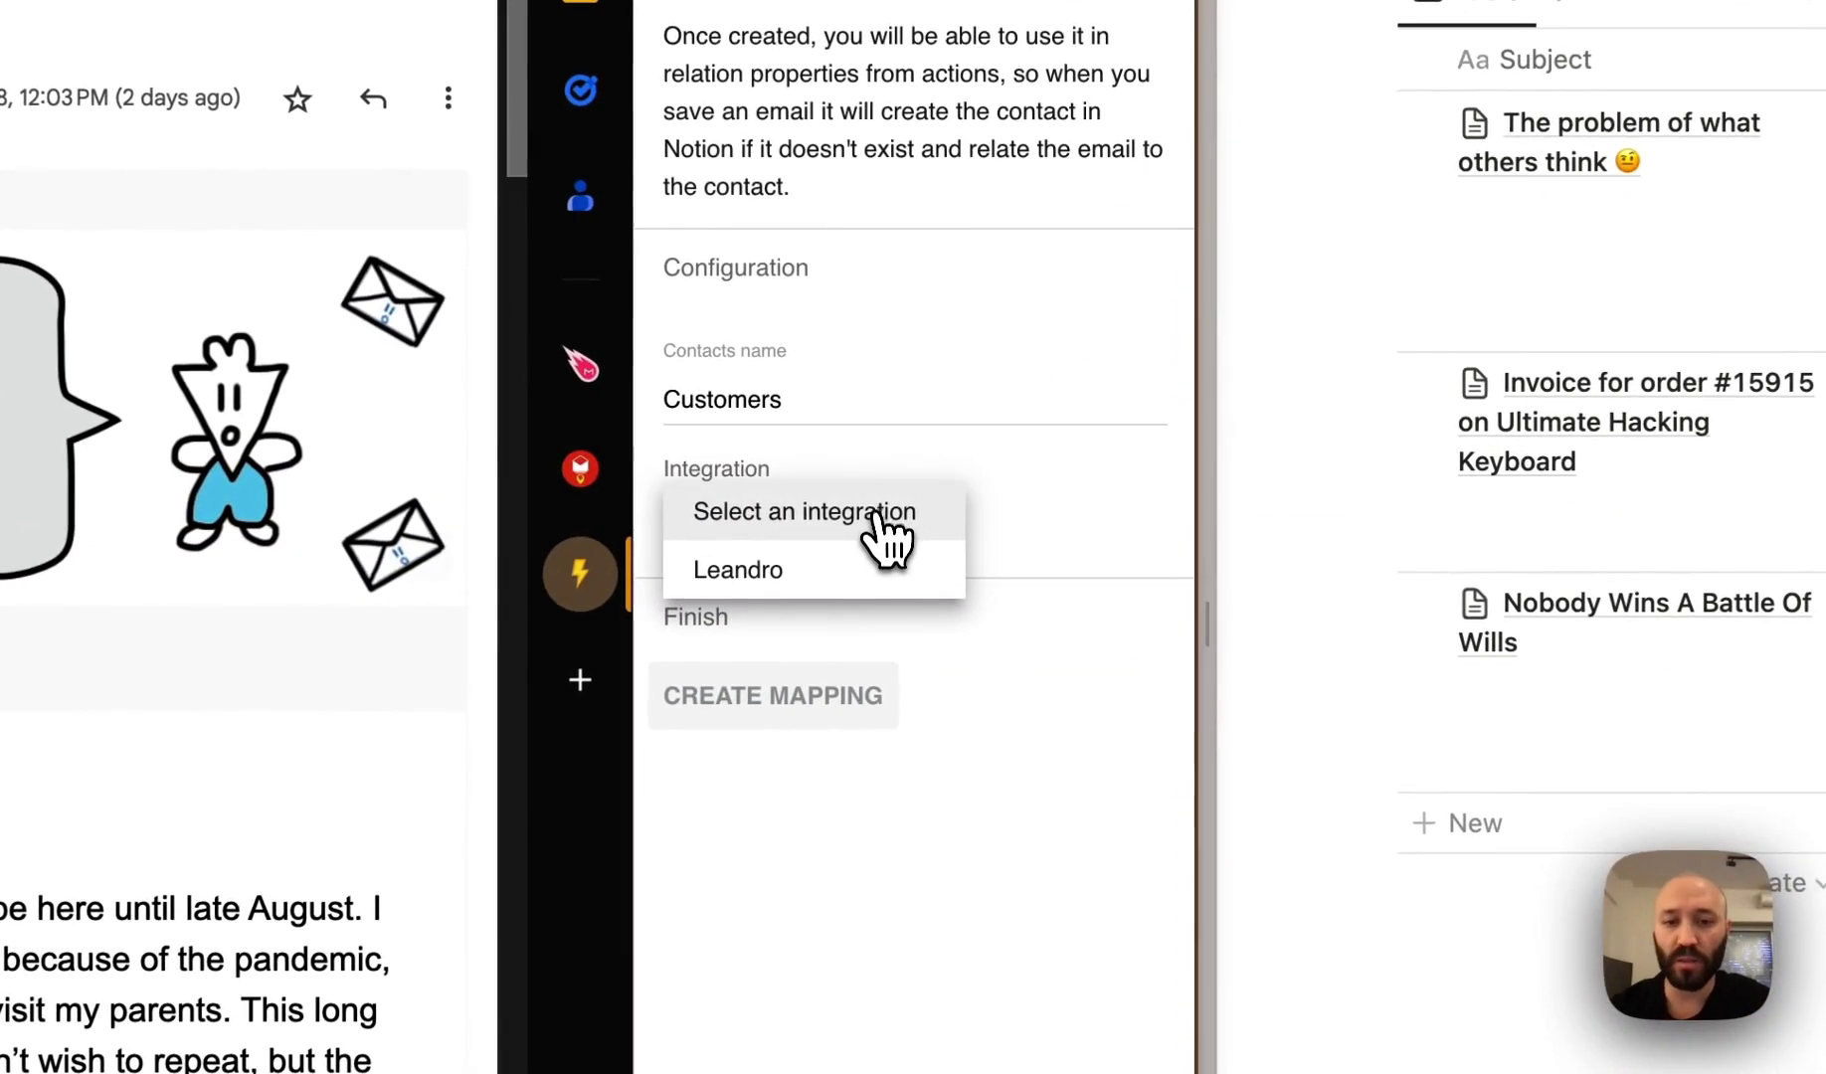
pyautogui.click(873, 565)
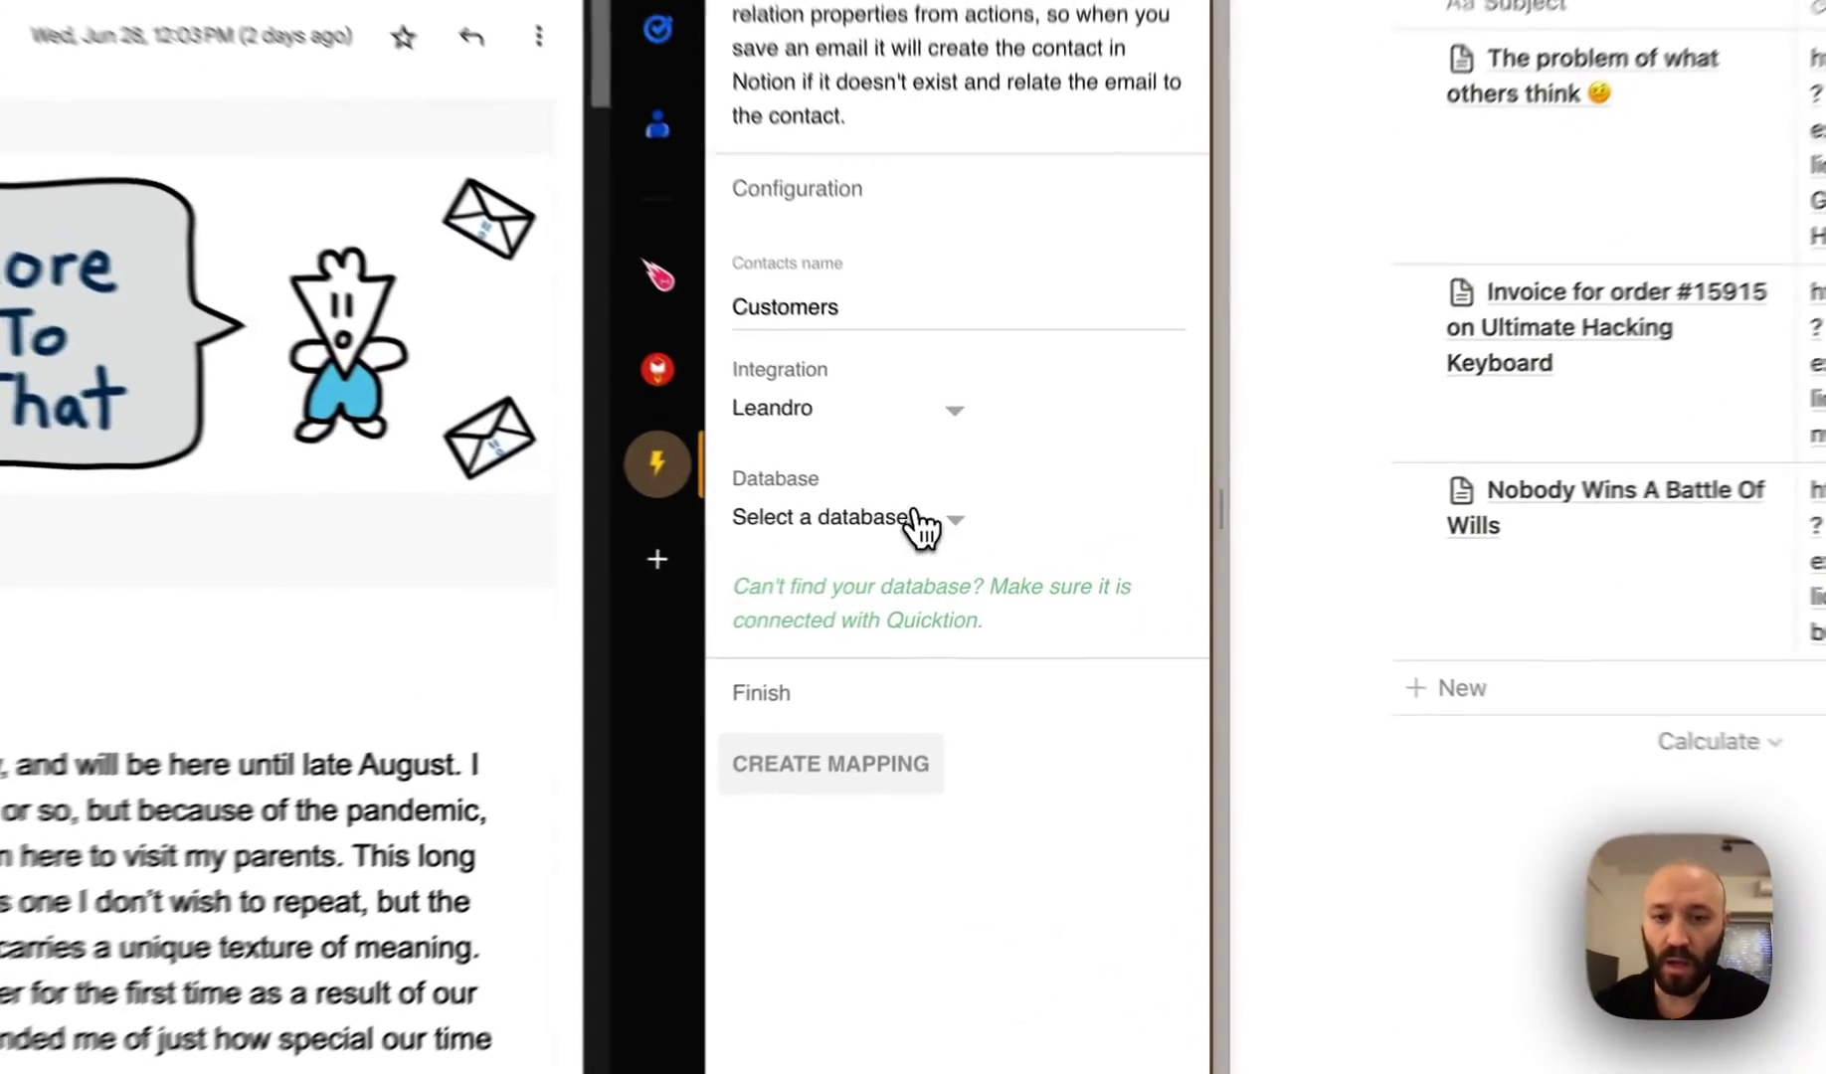
pyautogui.click(983, 543)
pyautogui.click(970, 603)
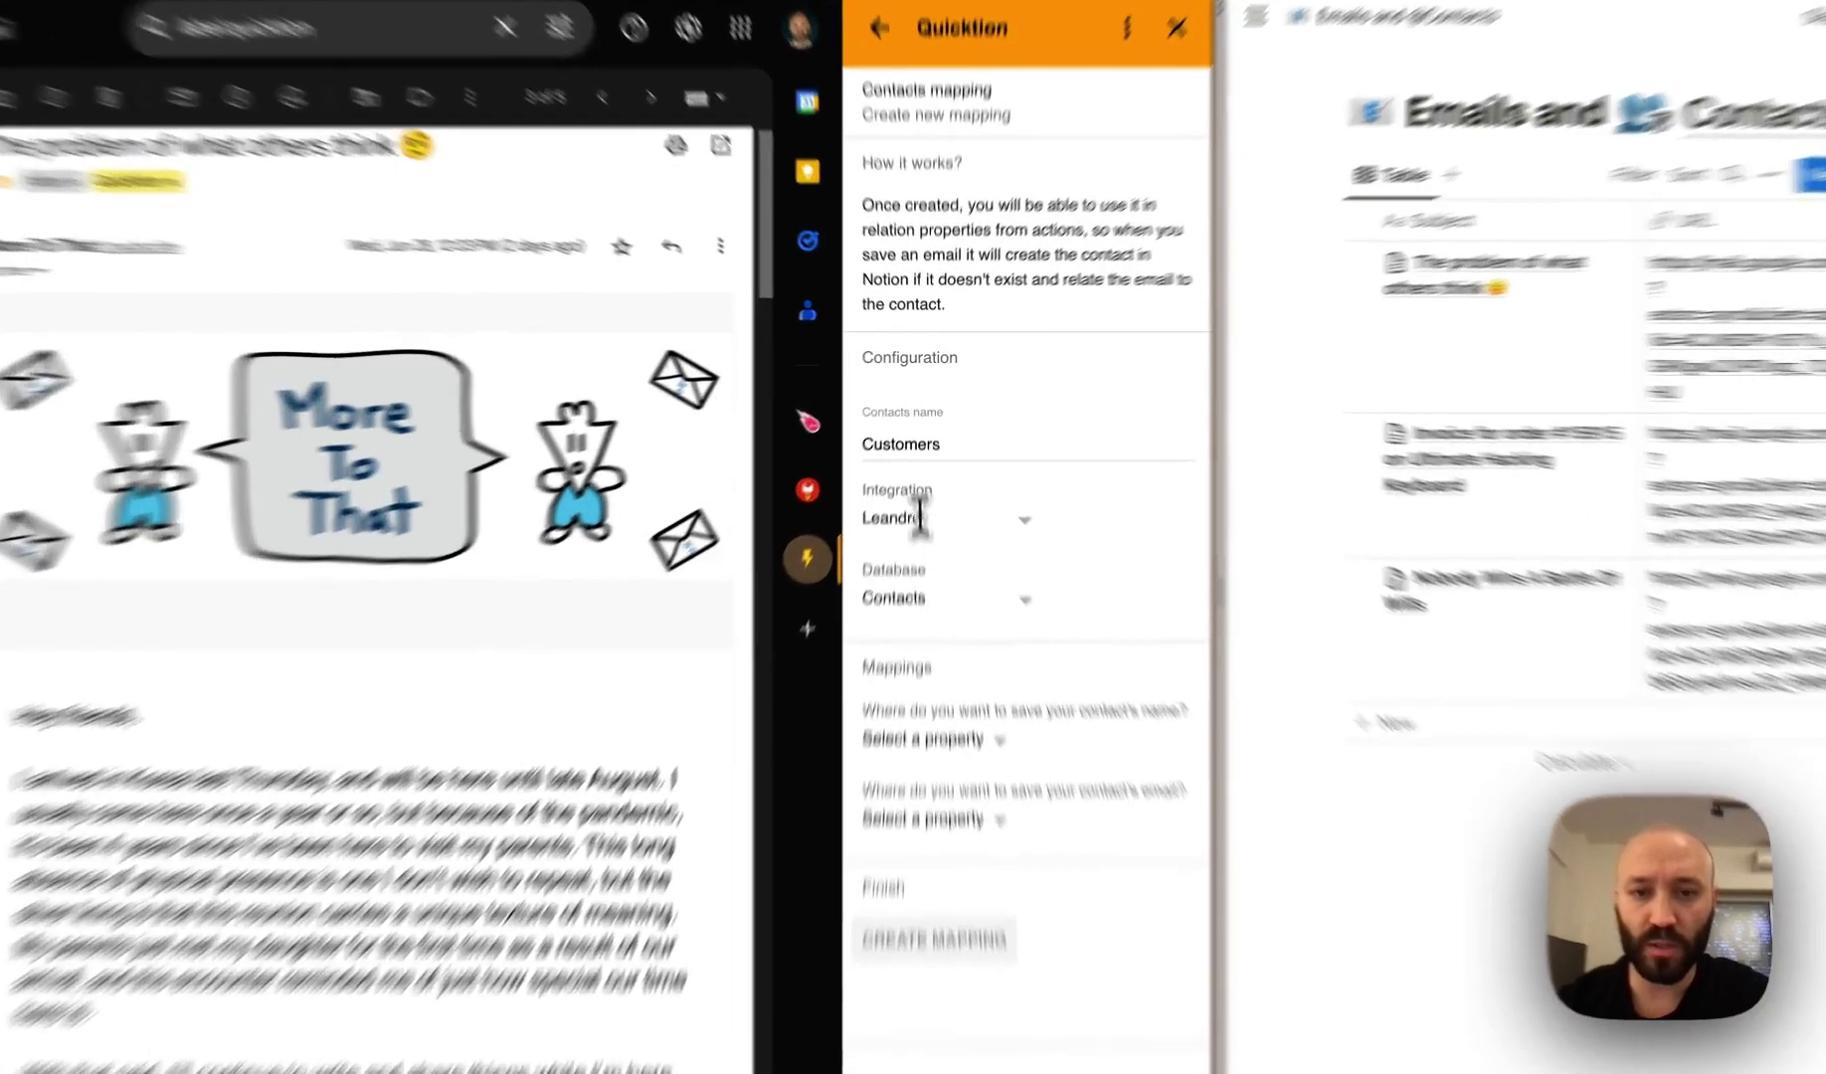
pyautogui.doubleClick(923, 427)
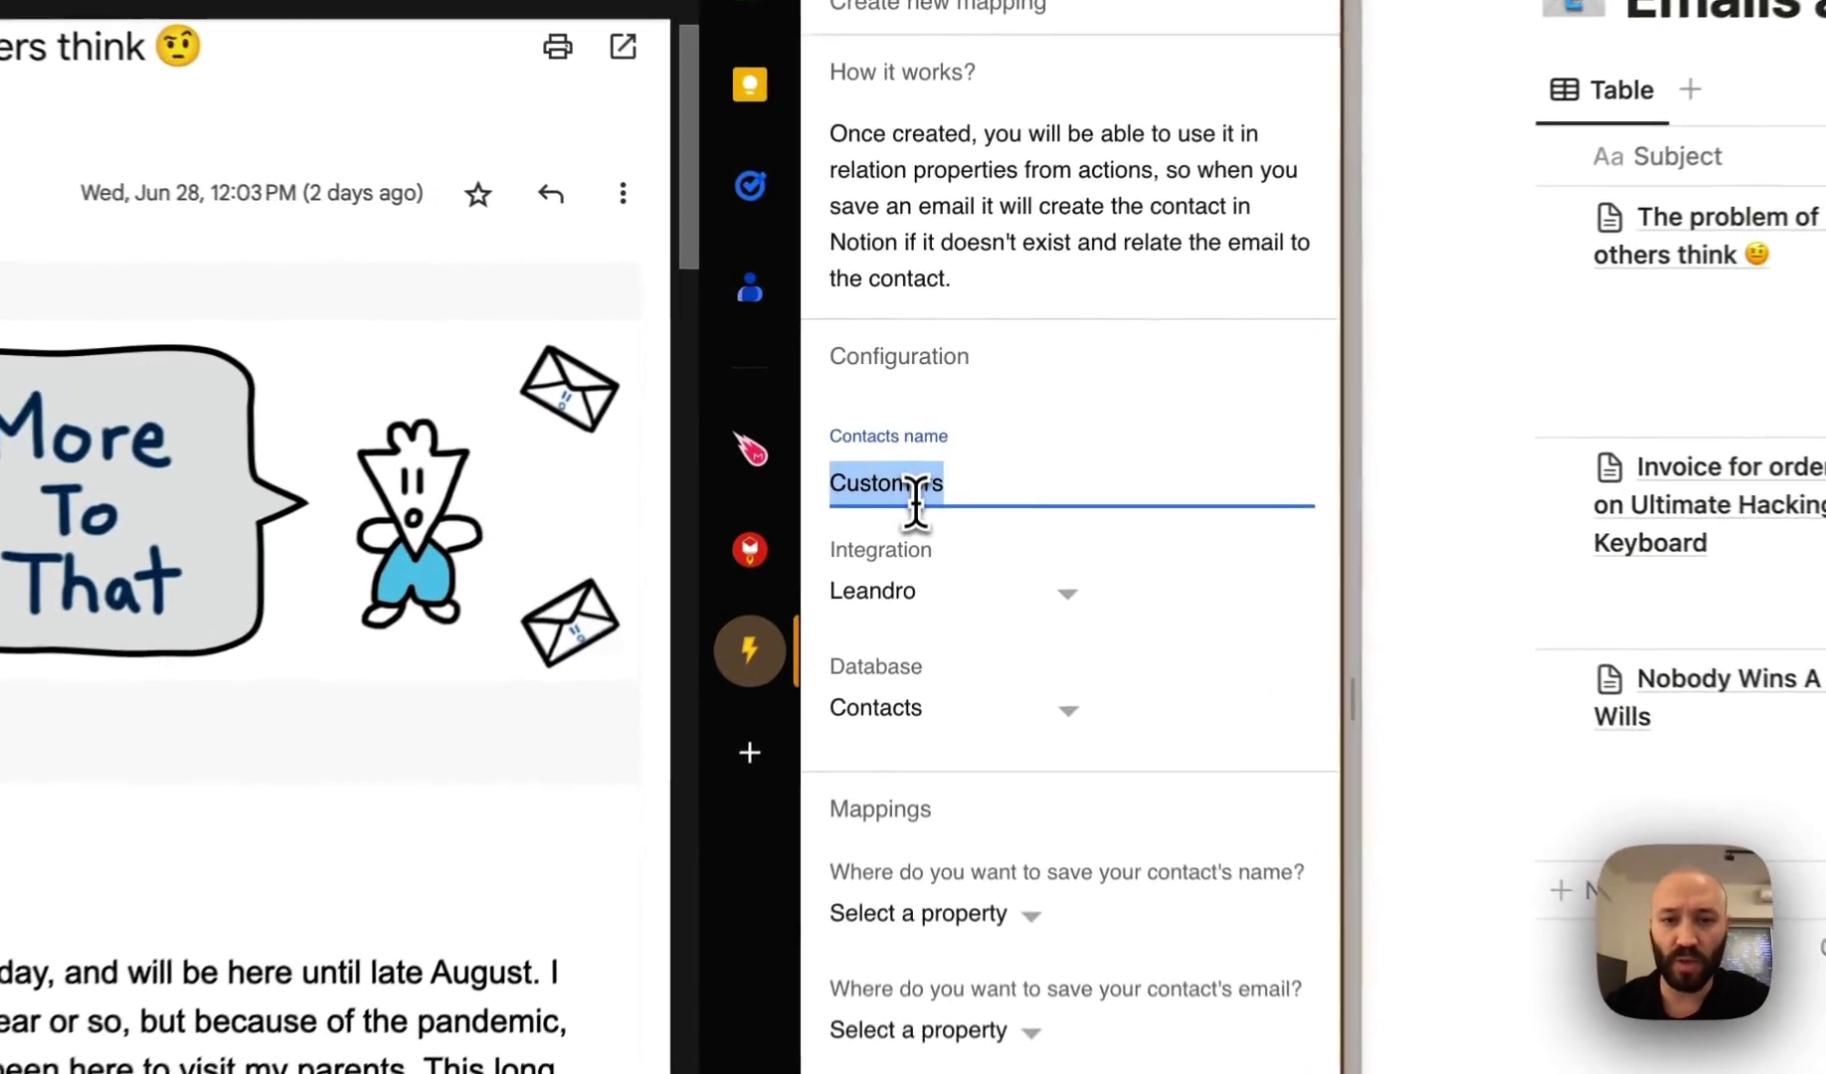
pyautogui.write('Contacts')
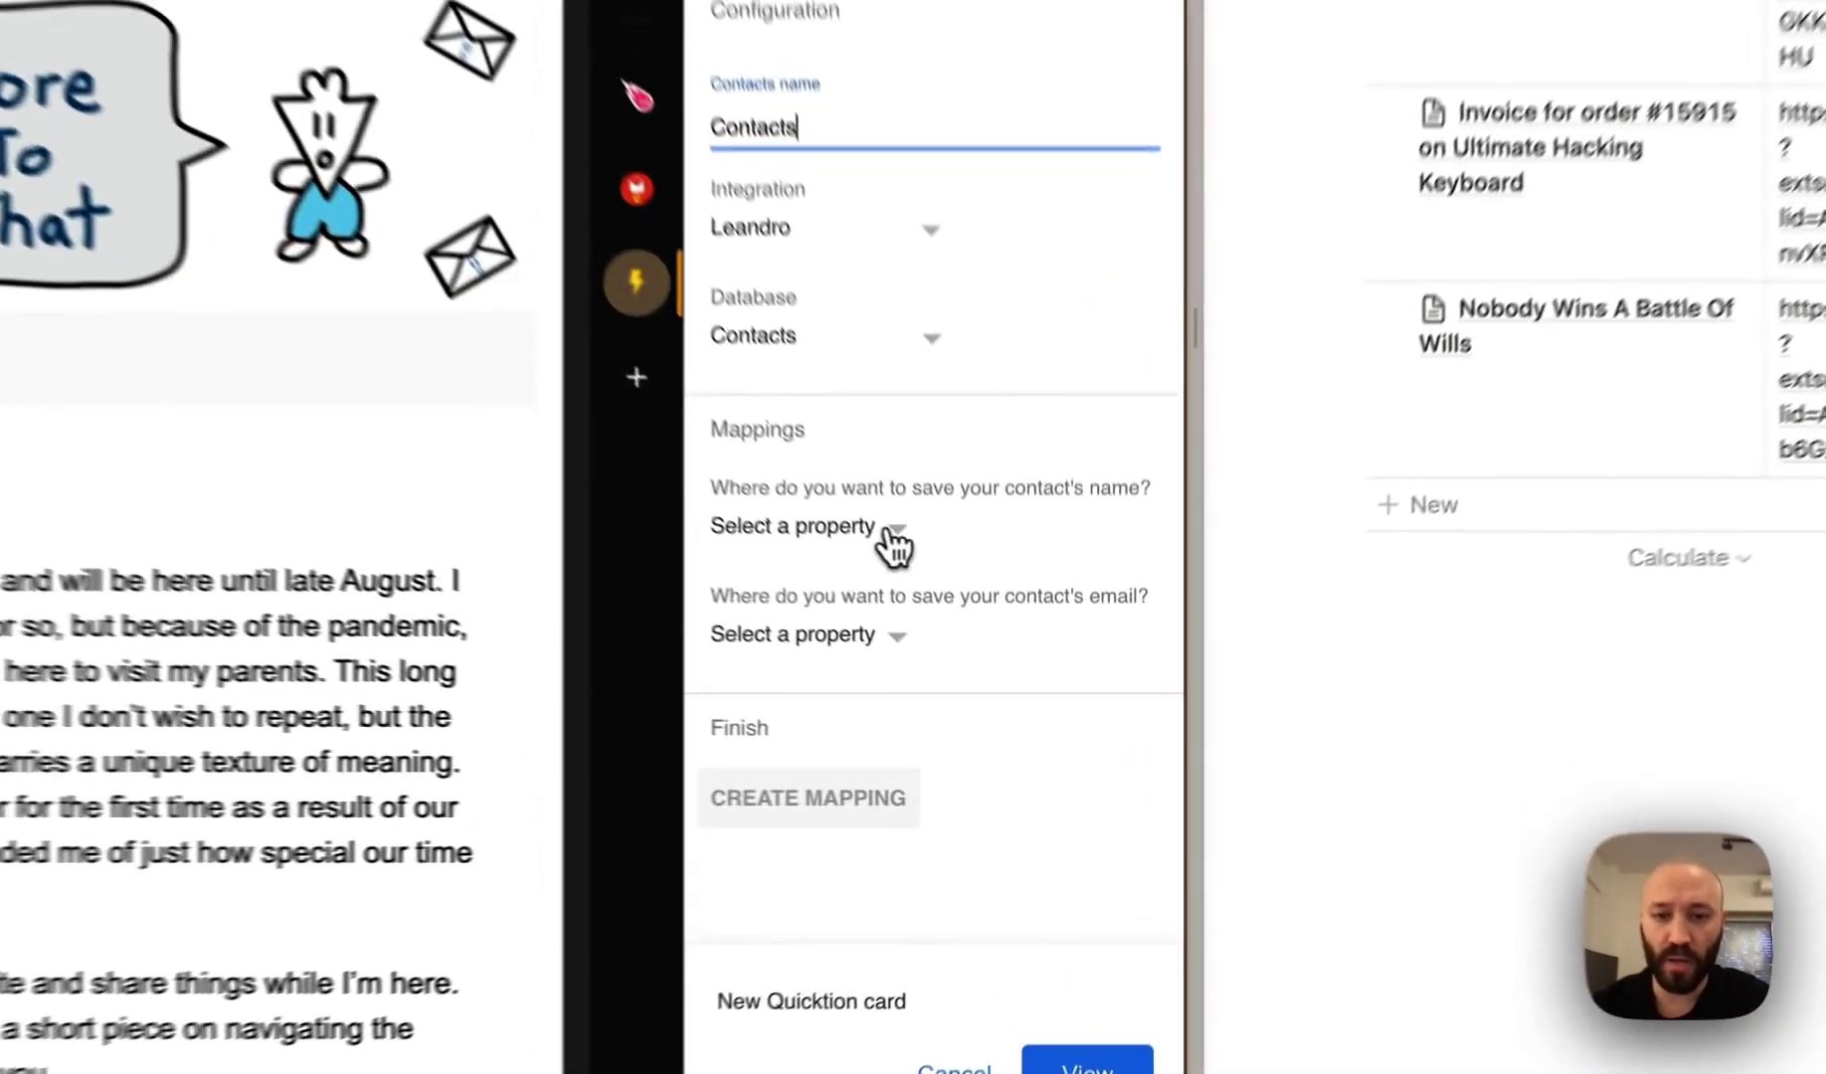
# Map the contact's name to the Name property and the contact's email to the Email property, and create the mapping
pyautogui.click(960, 650)
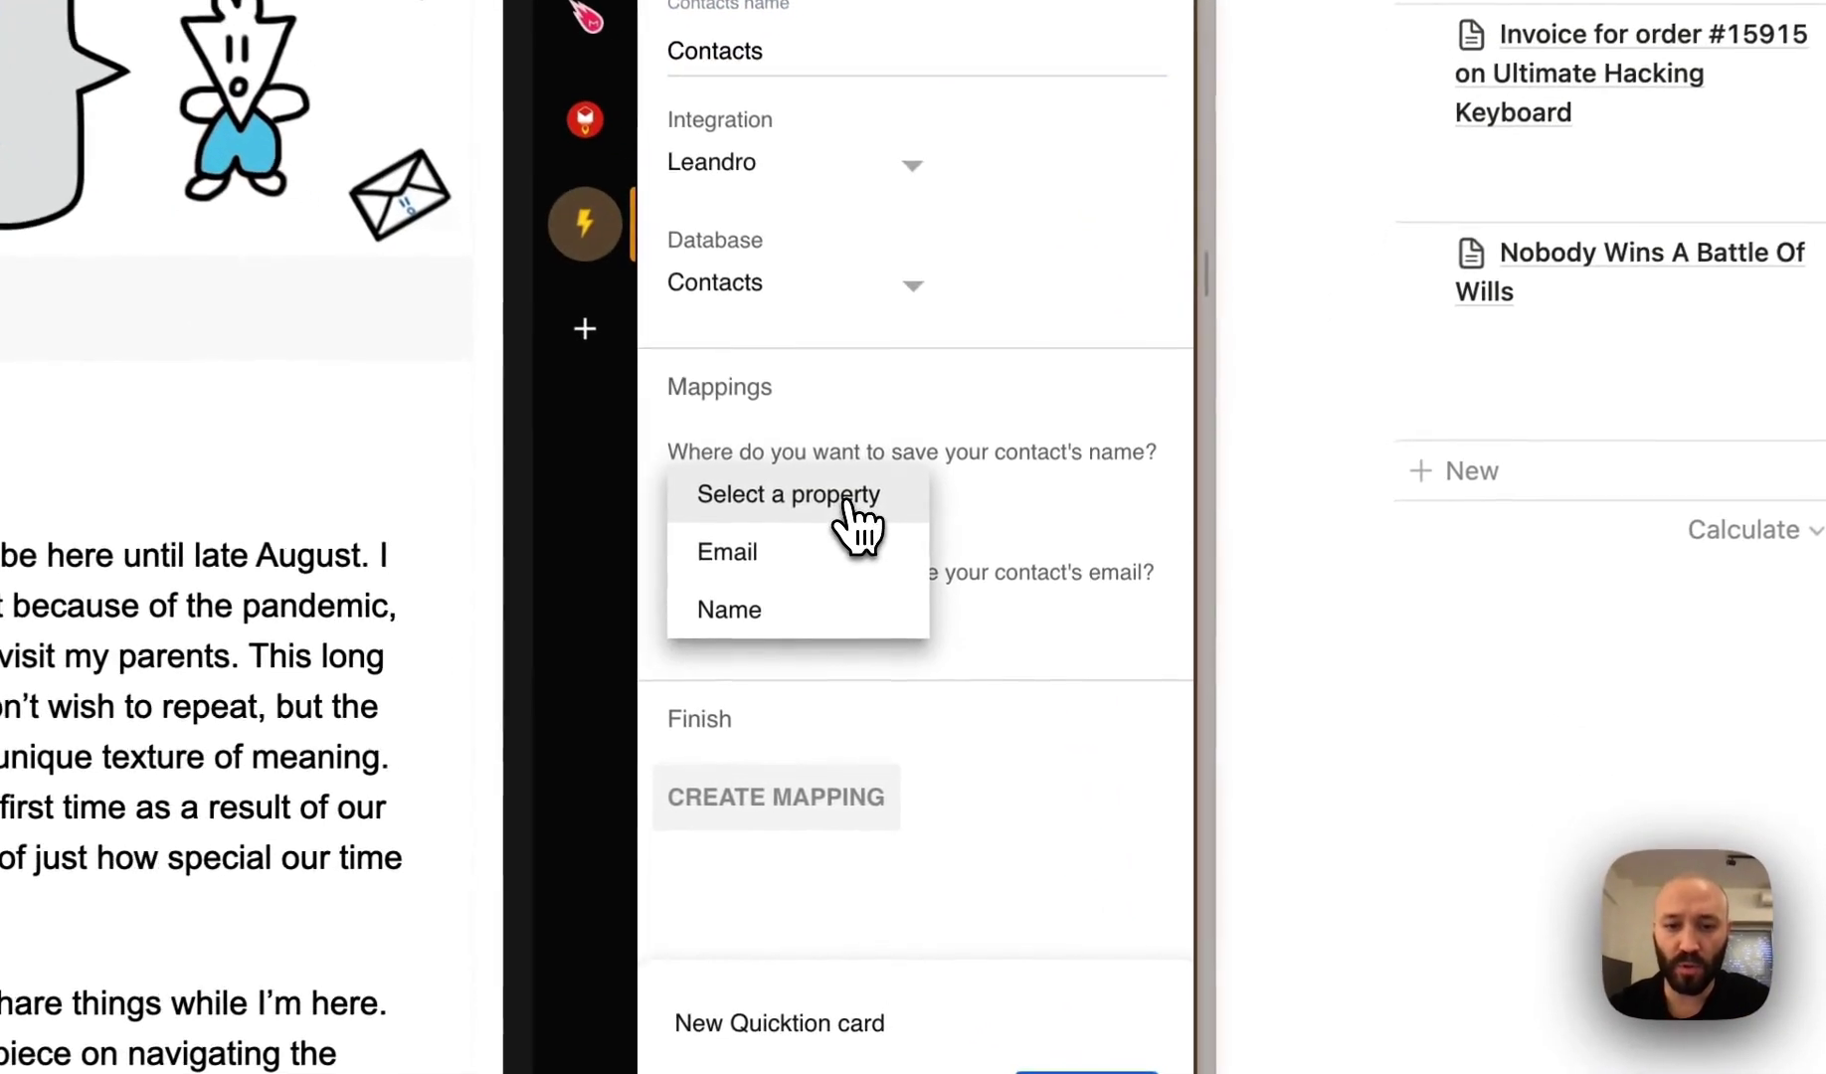
pyautogui.click(834, 614)
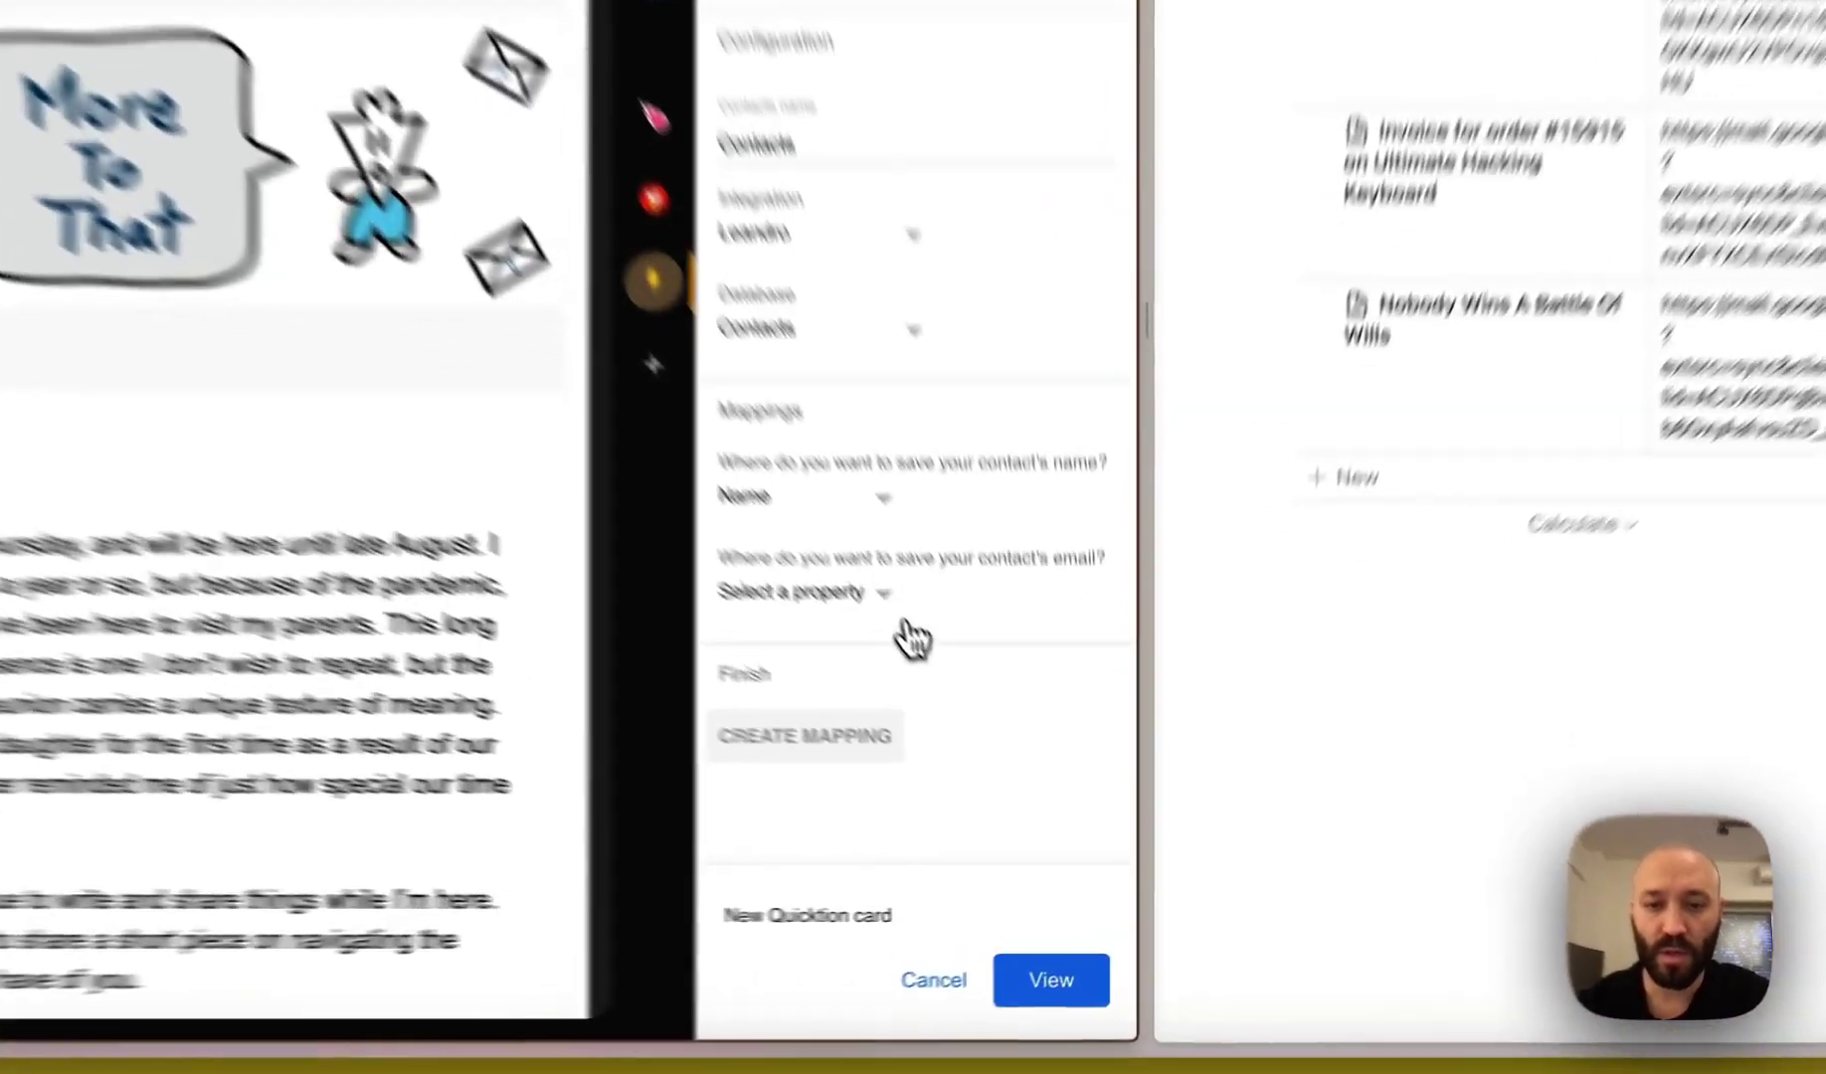
pyautogui.click(983, 710)
pyautogui.click(789, 568)
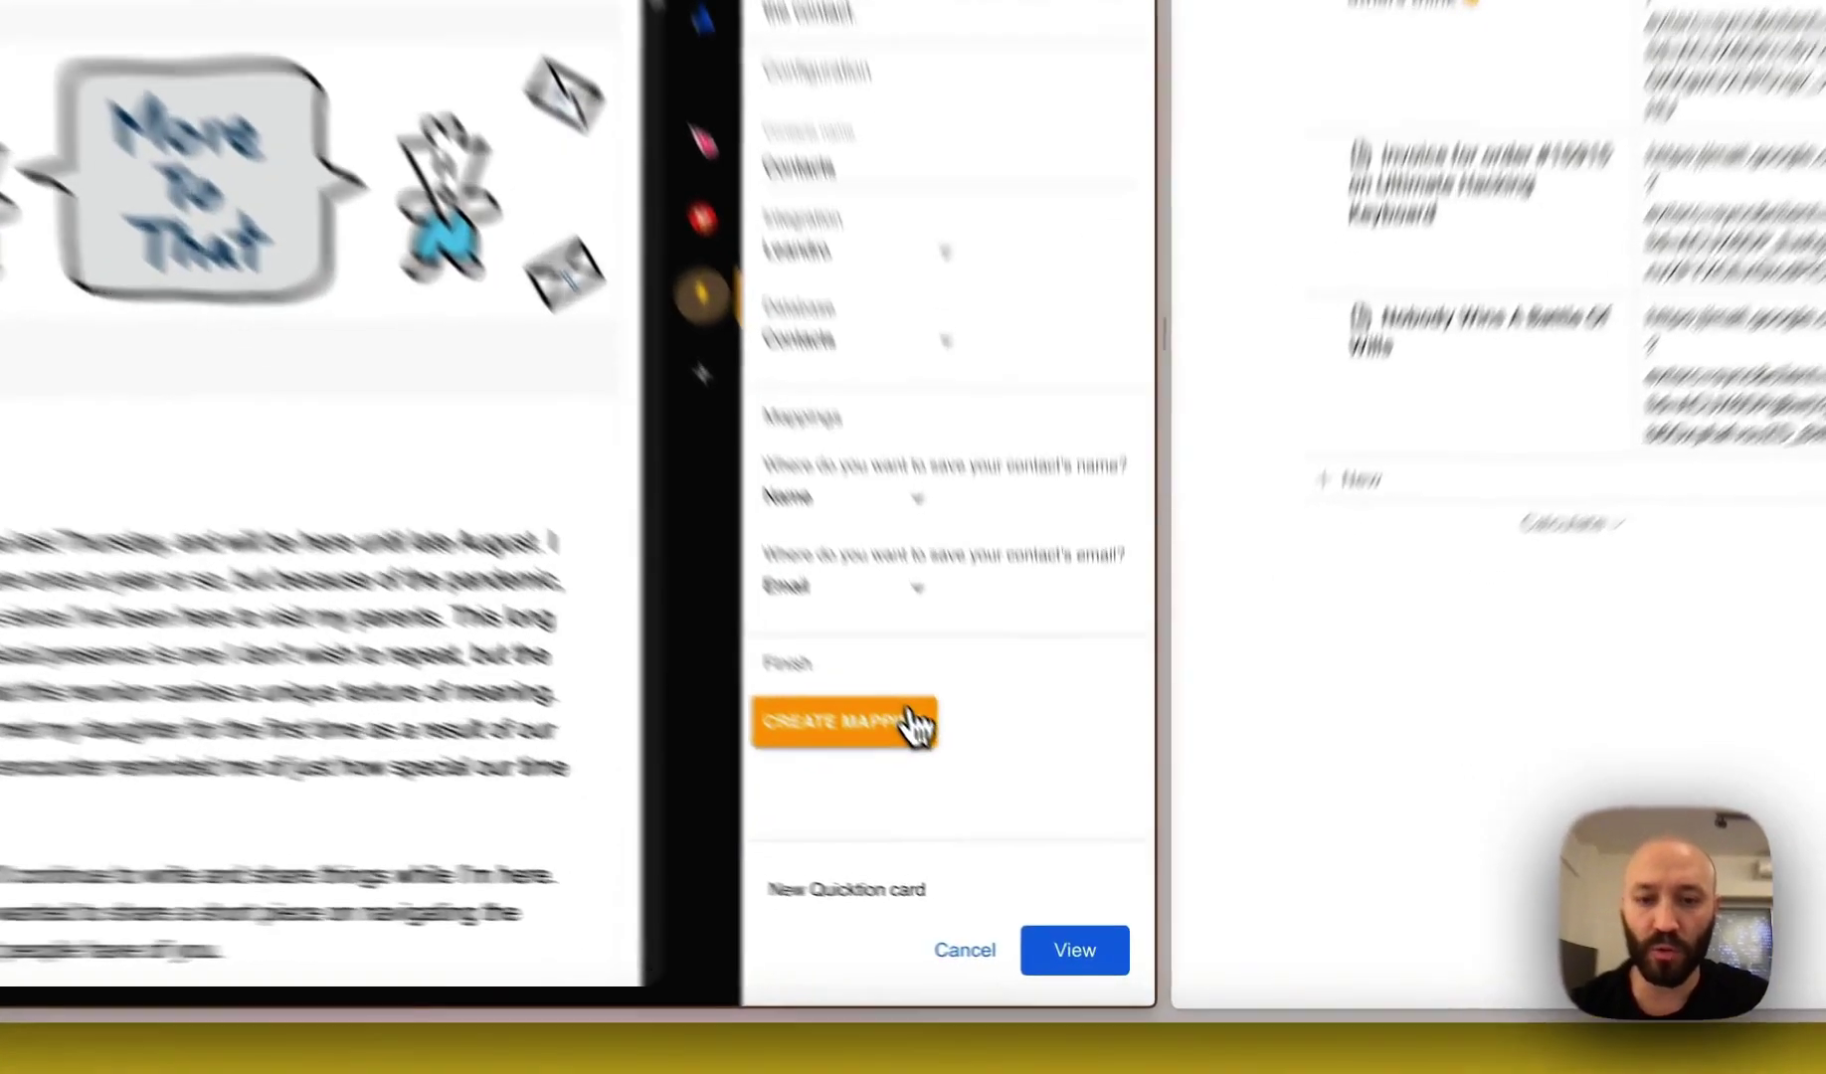
pyautogui.click(910, 717)
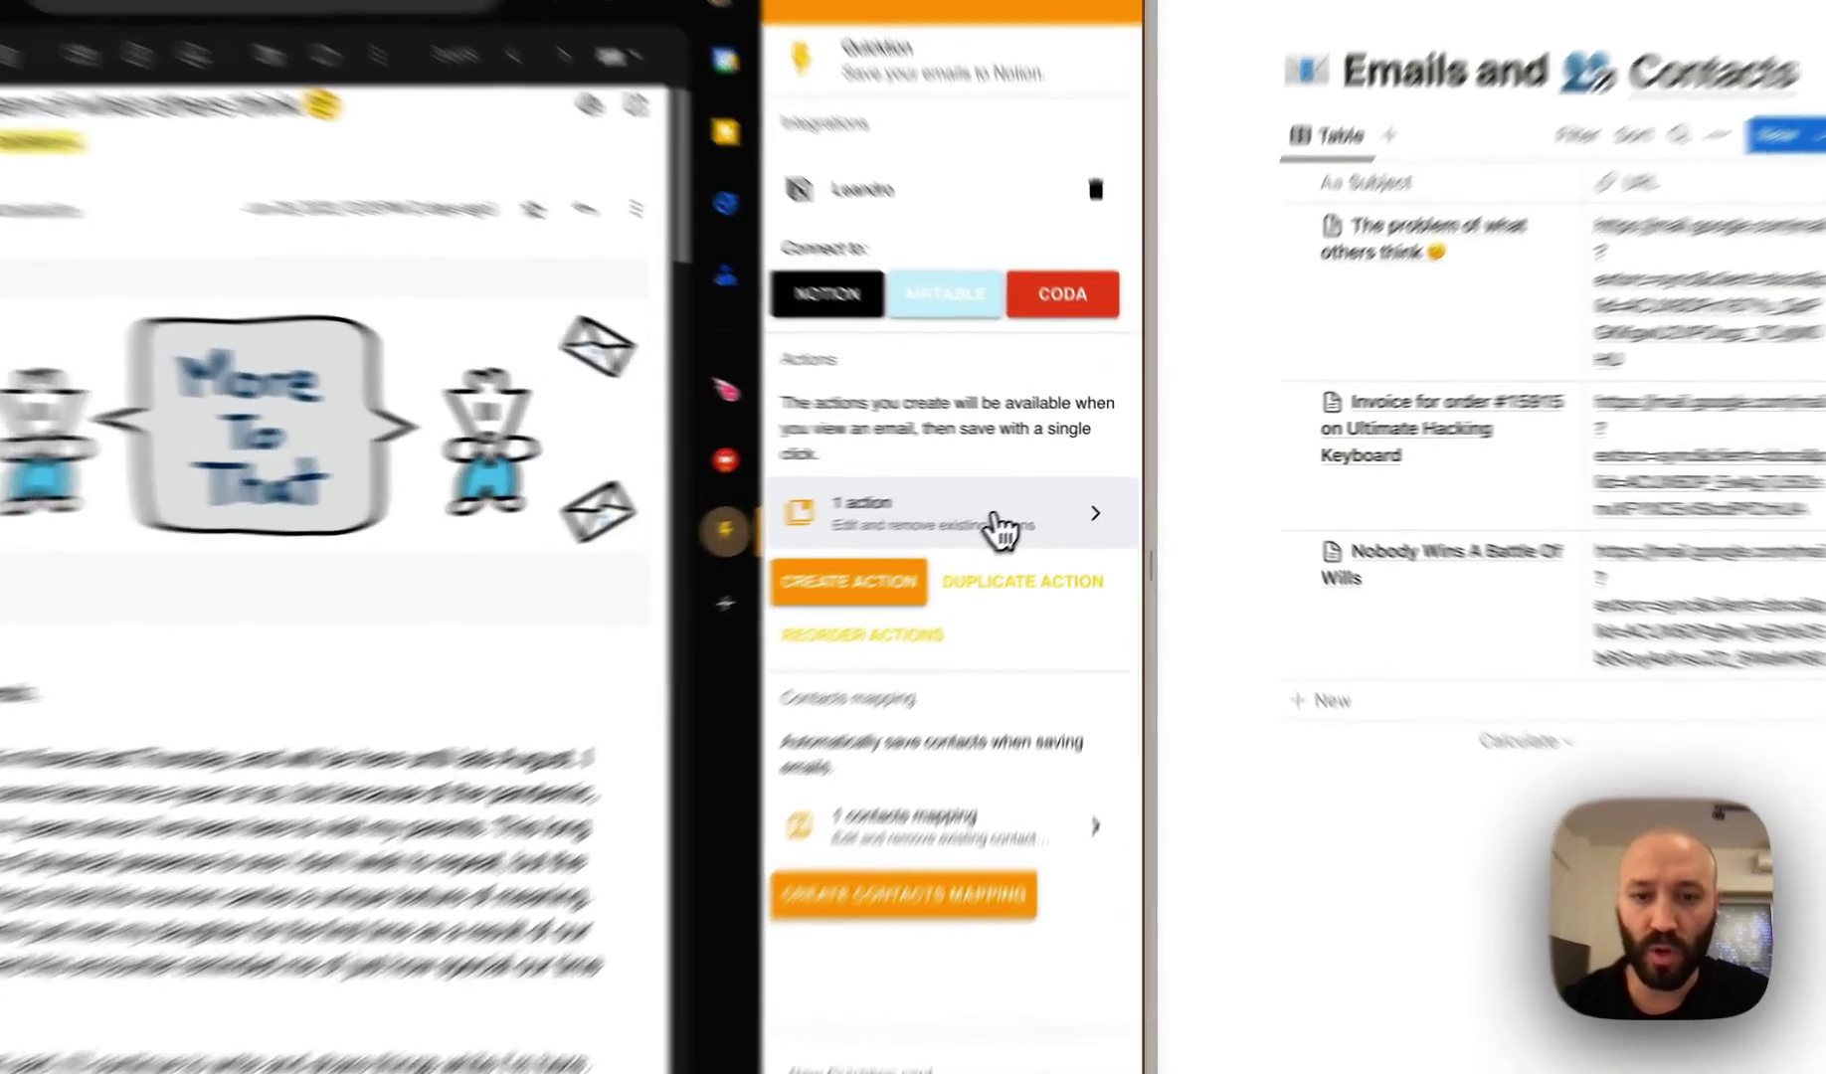
# Open the Save to Emails action for editing and choose the Contacts relation as an additional property to map
pyautogui.click(1036, 501)
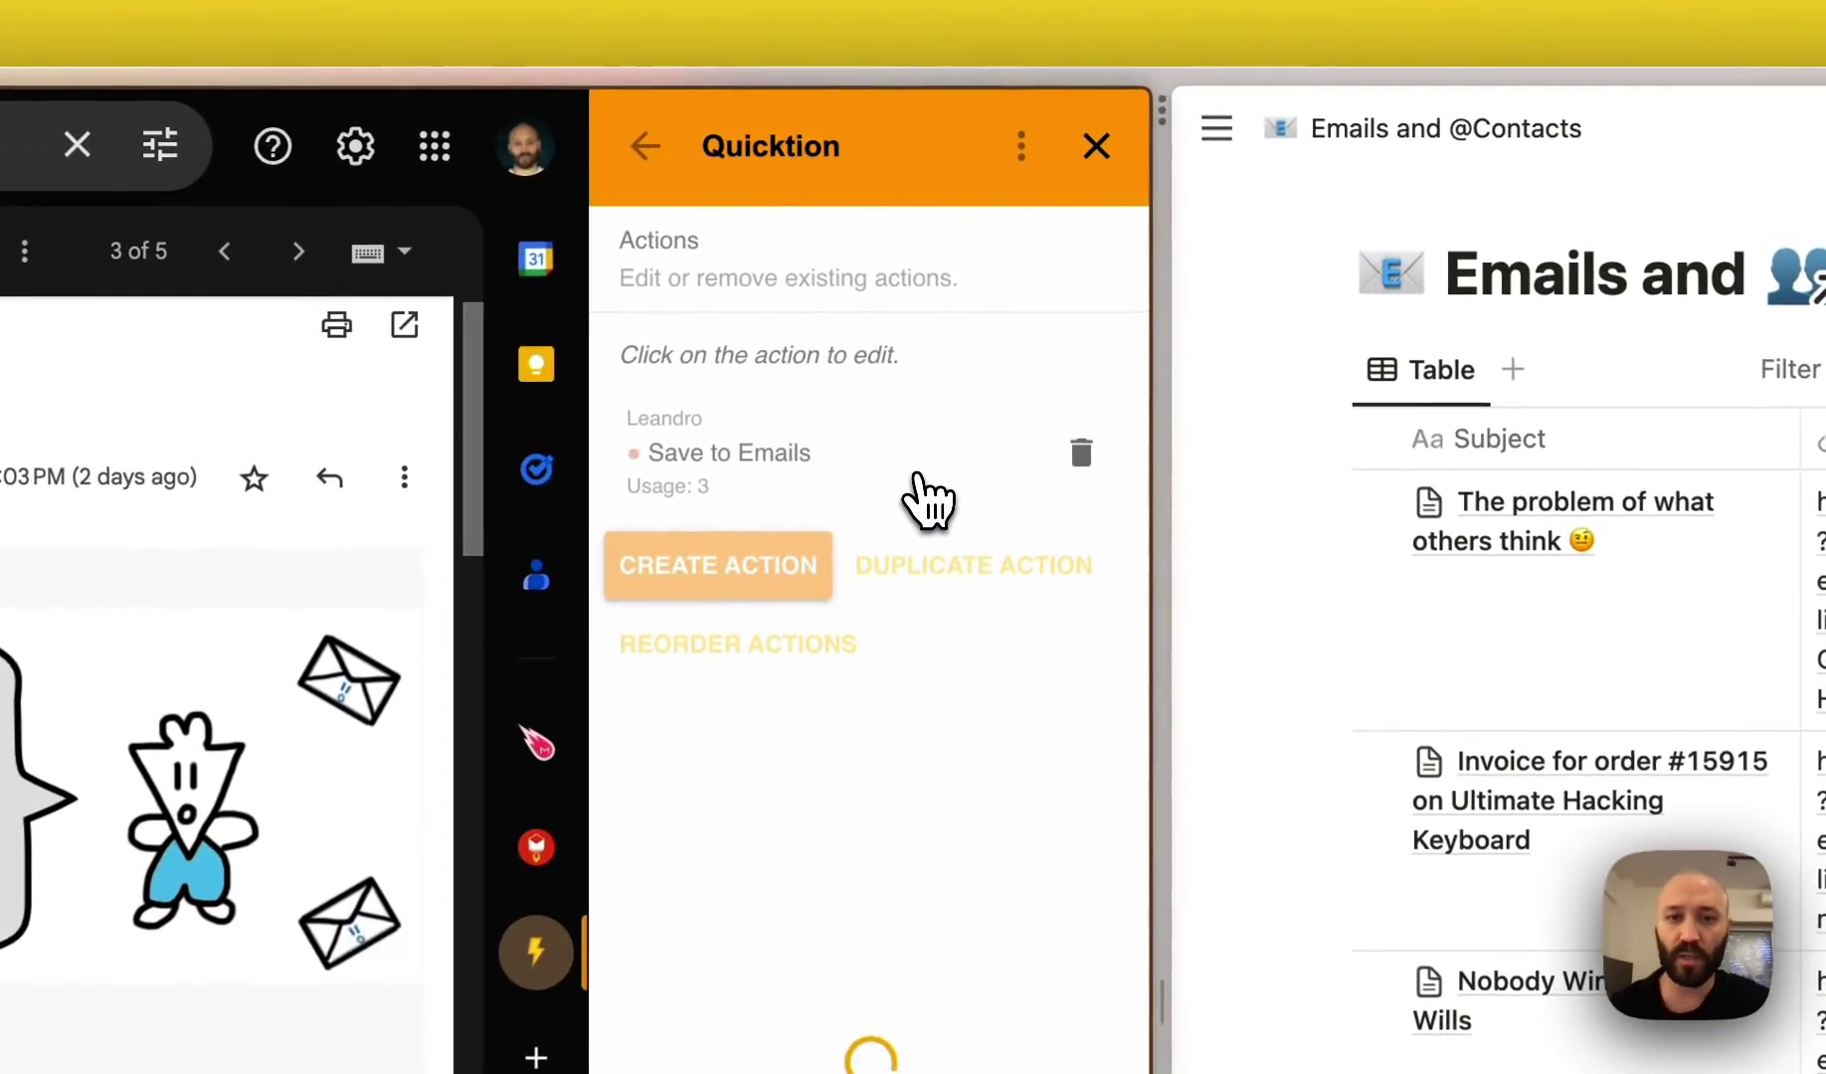
pyautogui.click(925, 497)
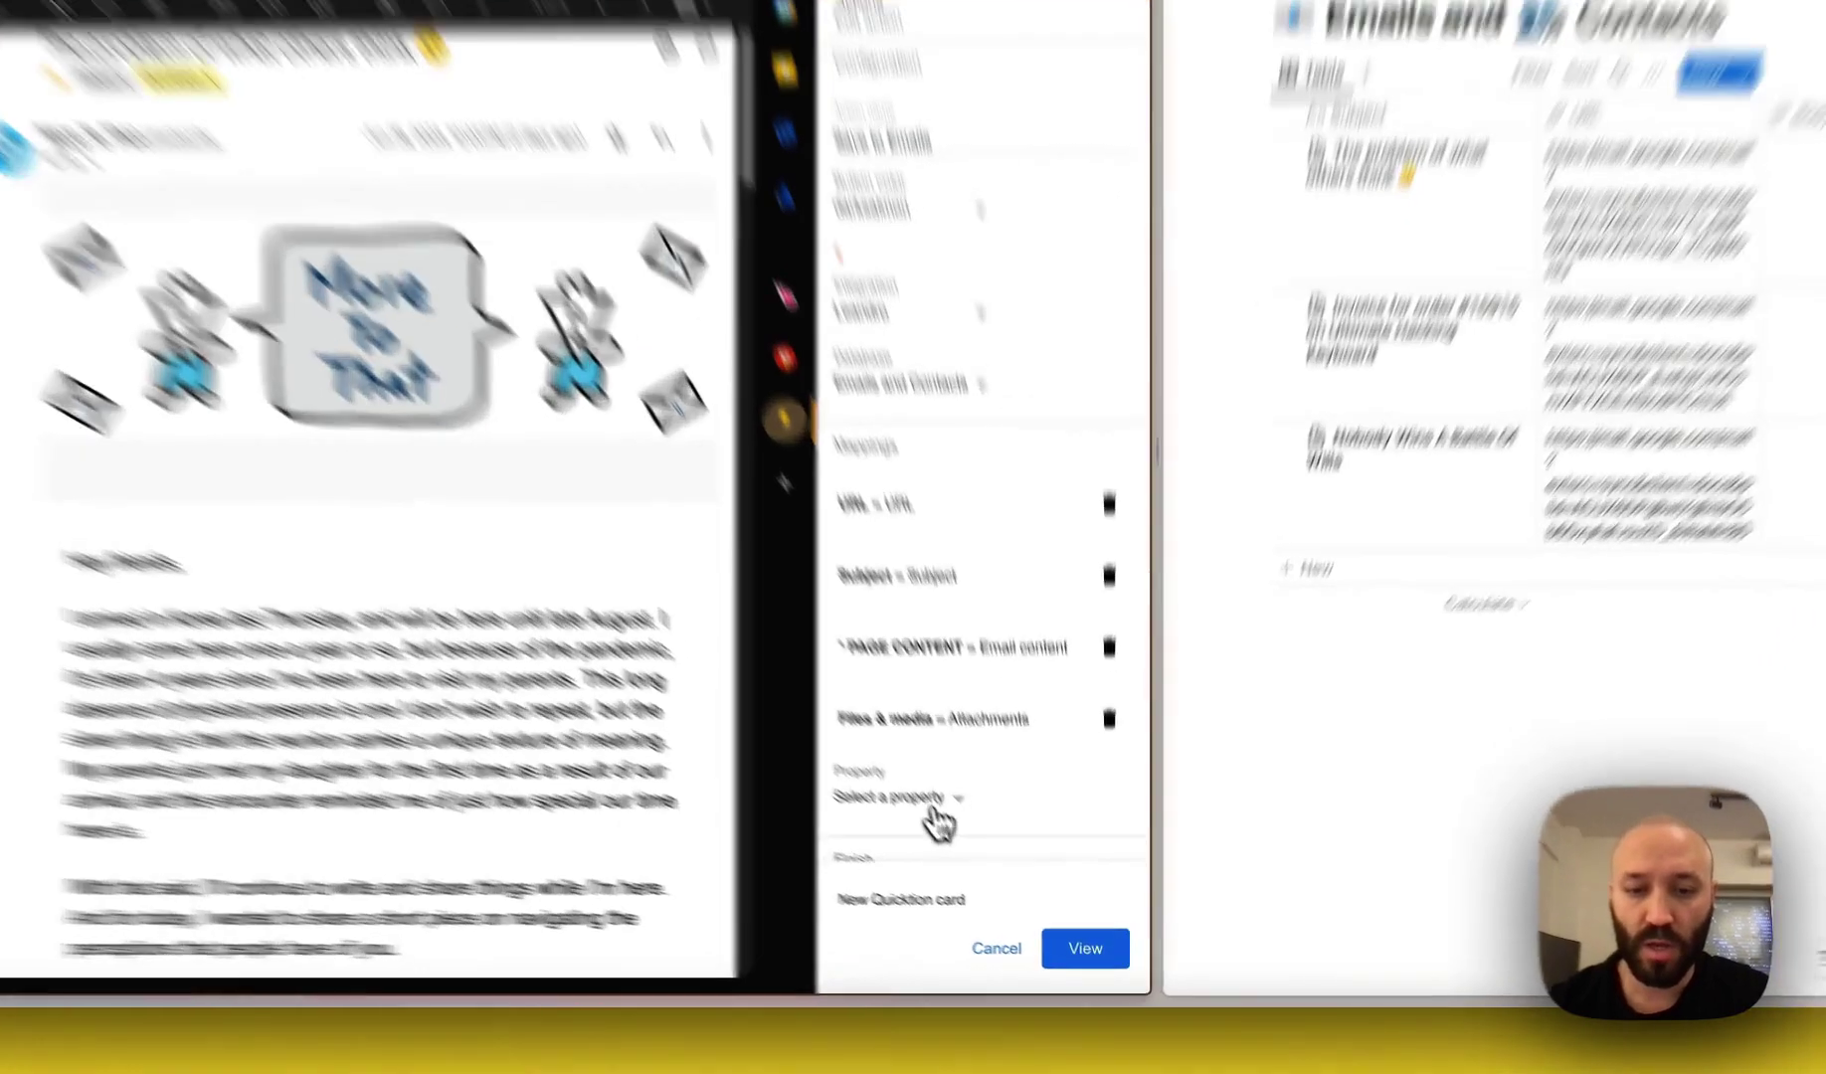
pyautogui.click(970, 829)
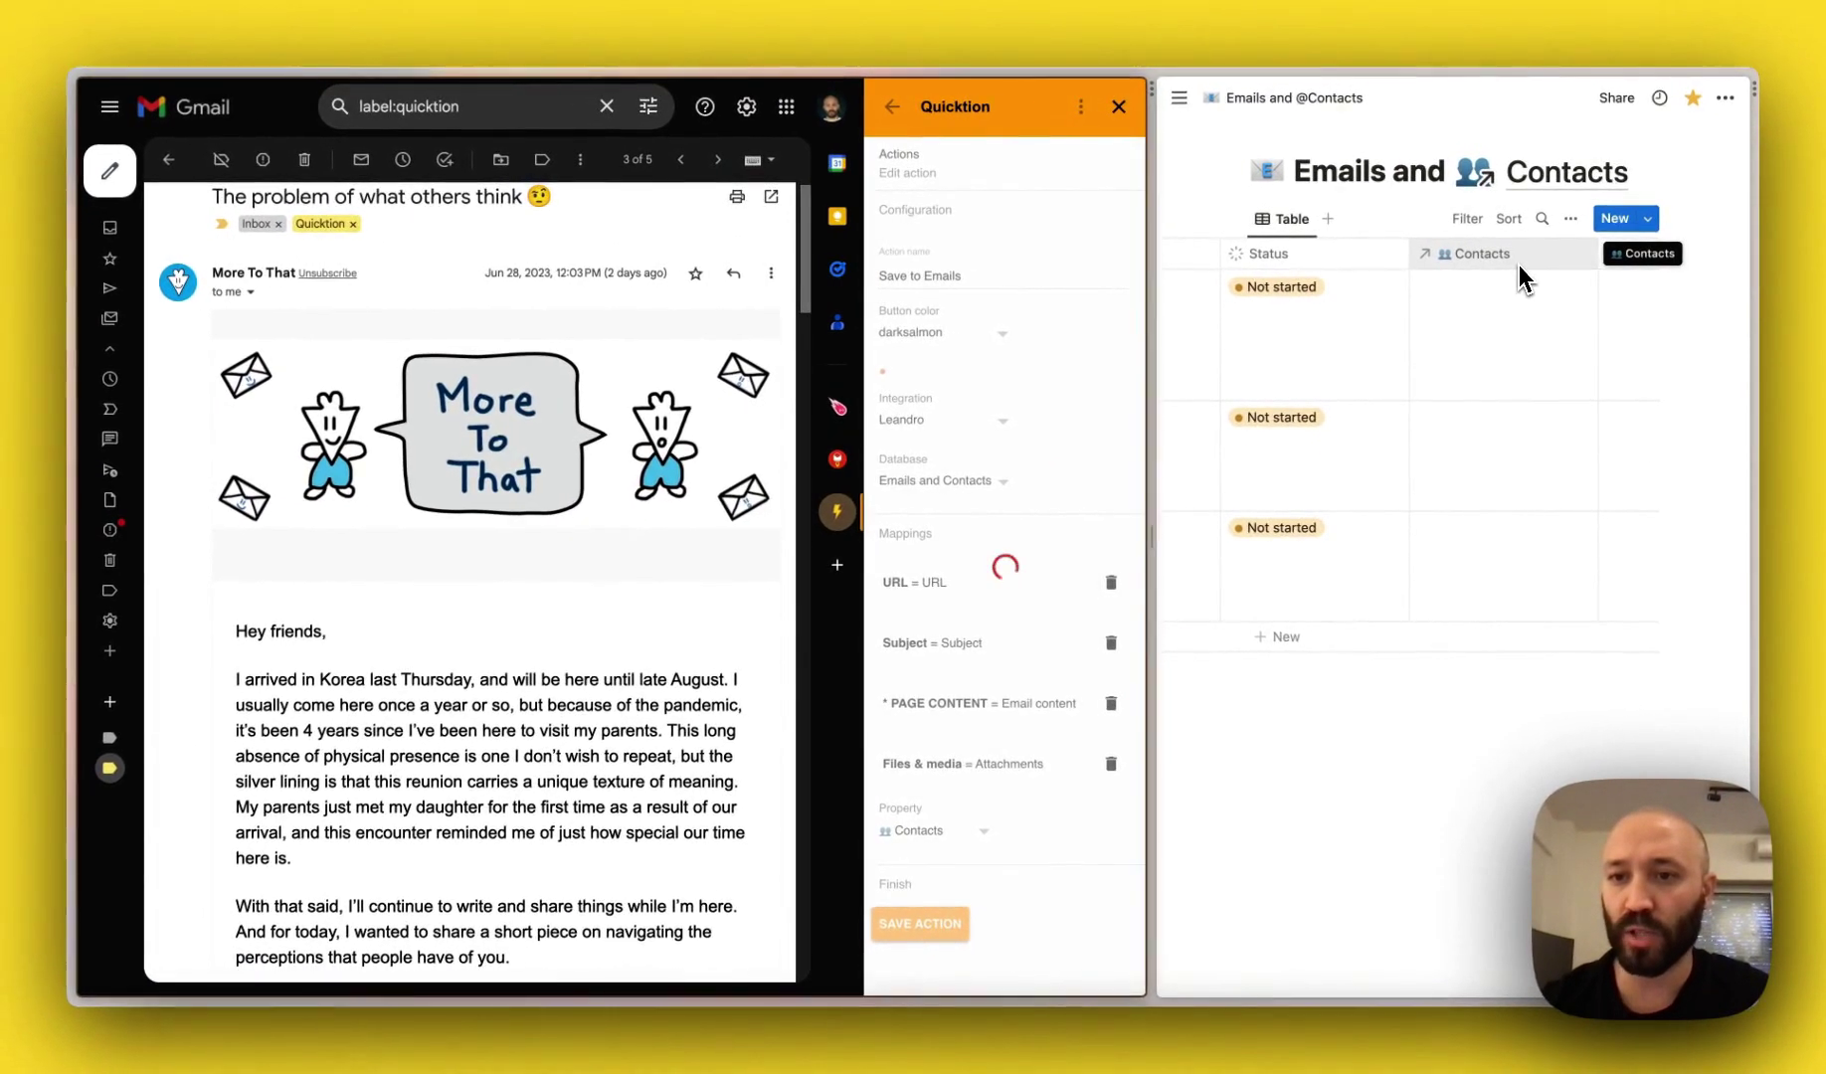
pyautogui.hscroll(-5, 1520, 264)
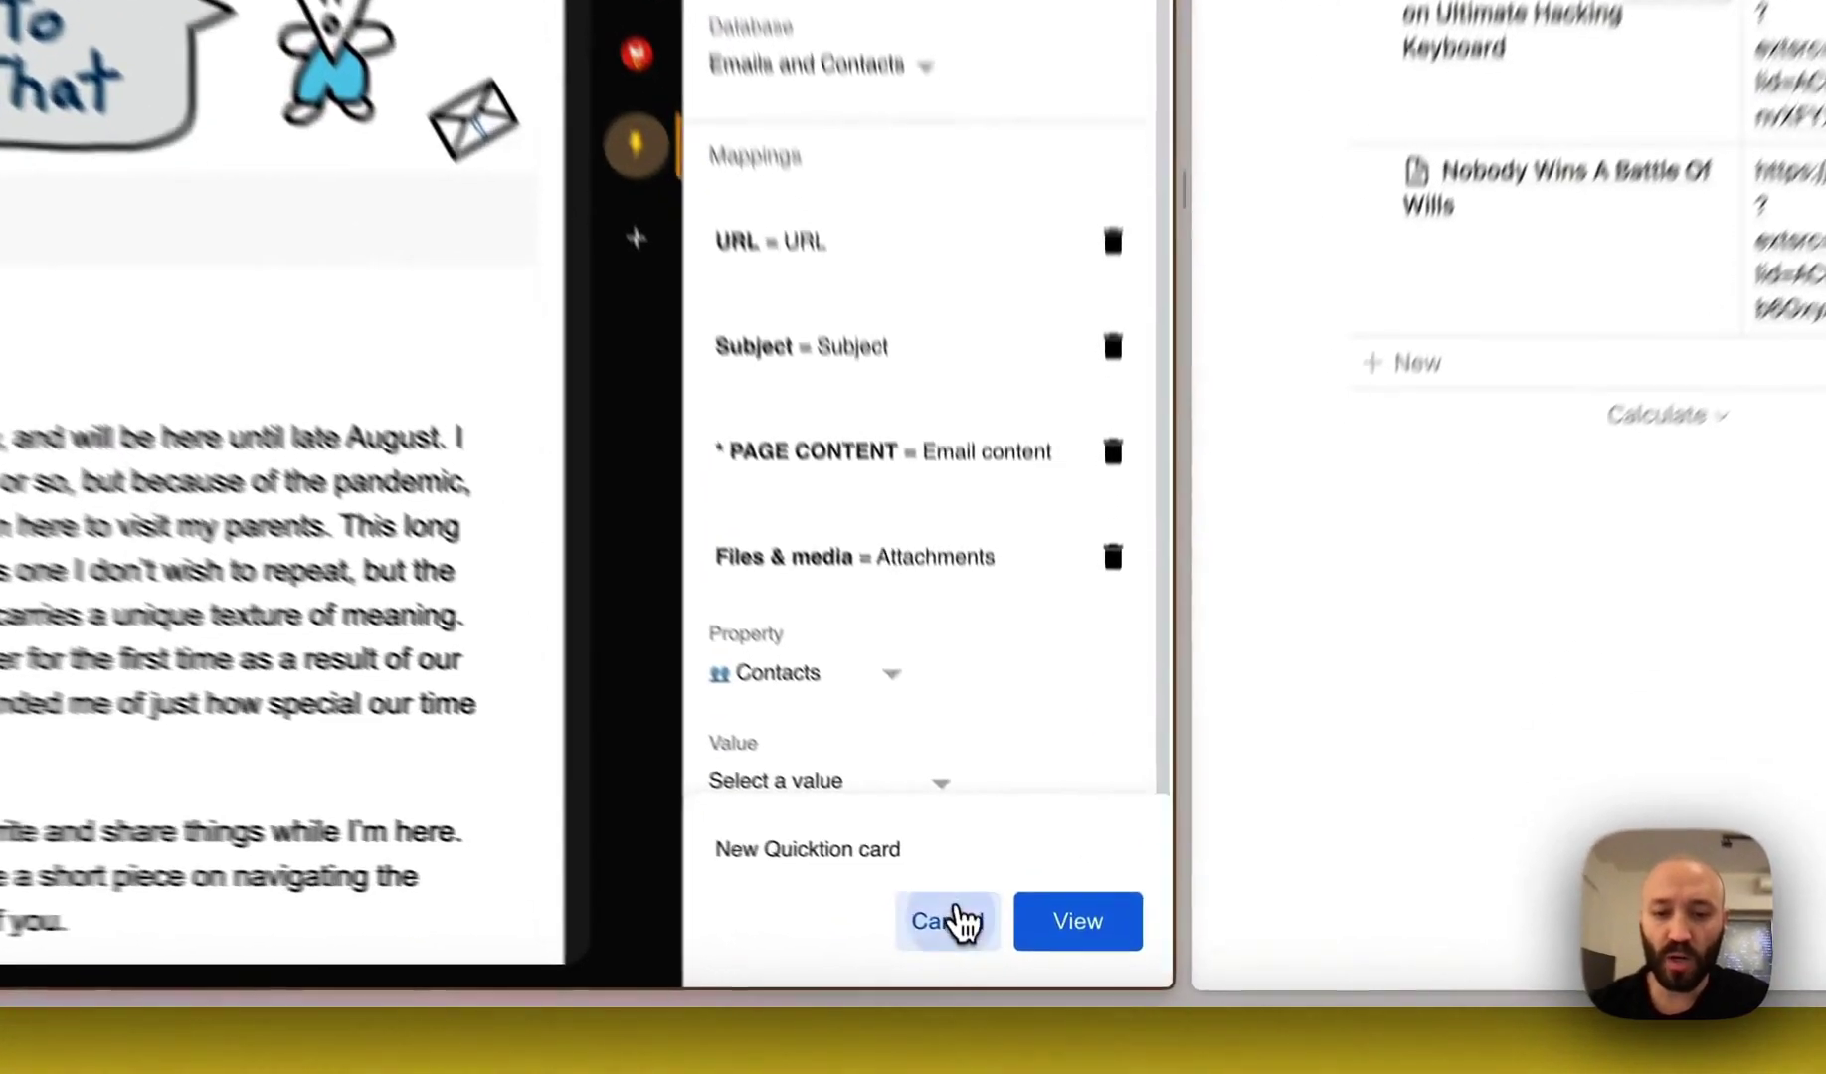
# Set the Contacts property's value to Use contacts mapping with the Contacts mapping, and save the action
pyautogui.click(958, 922)
pyautogui.click(920, 784)
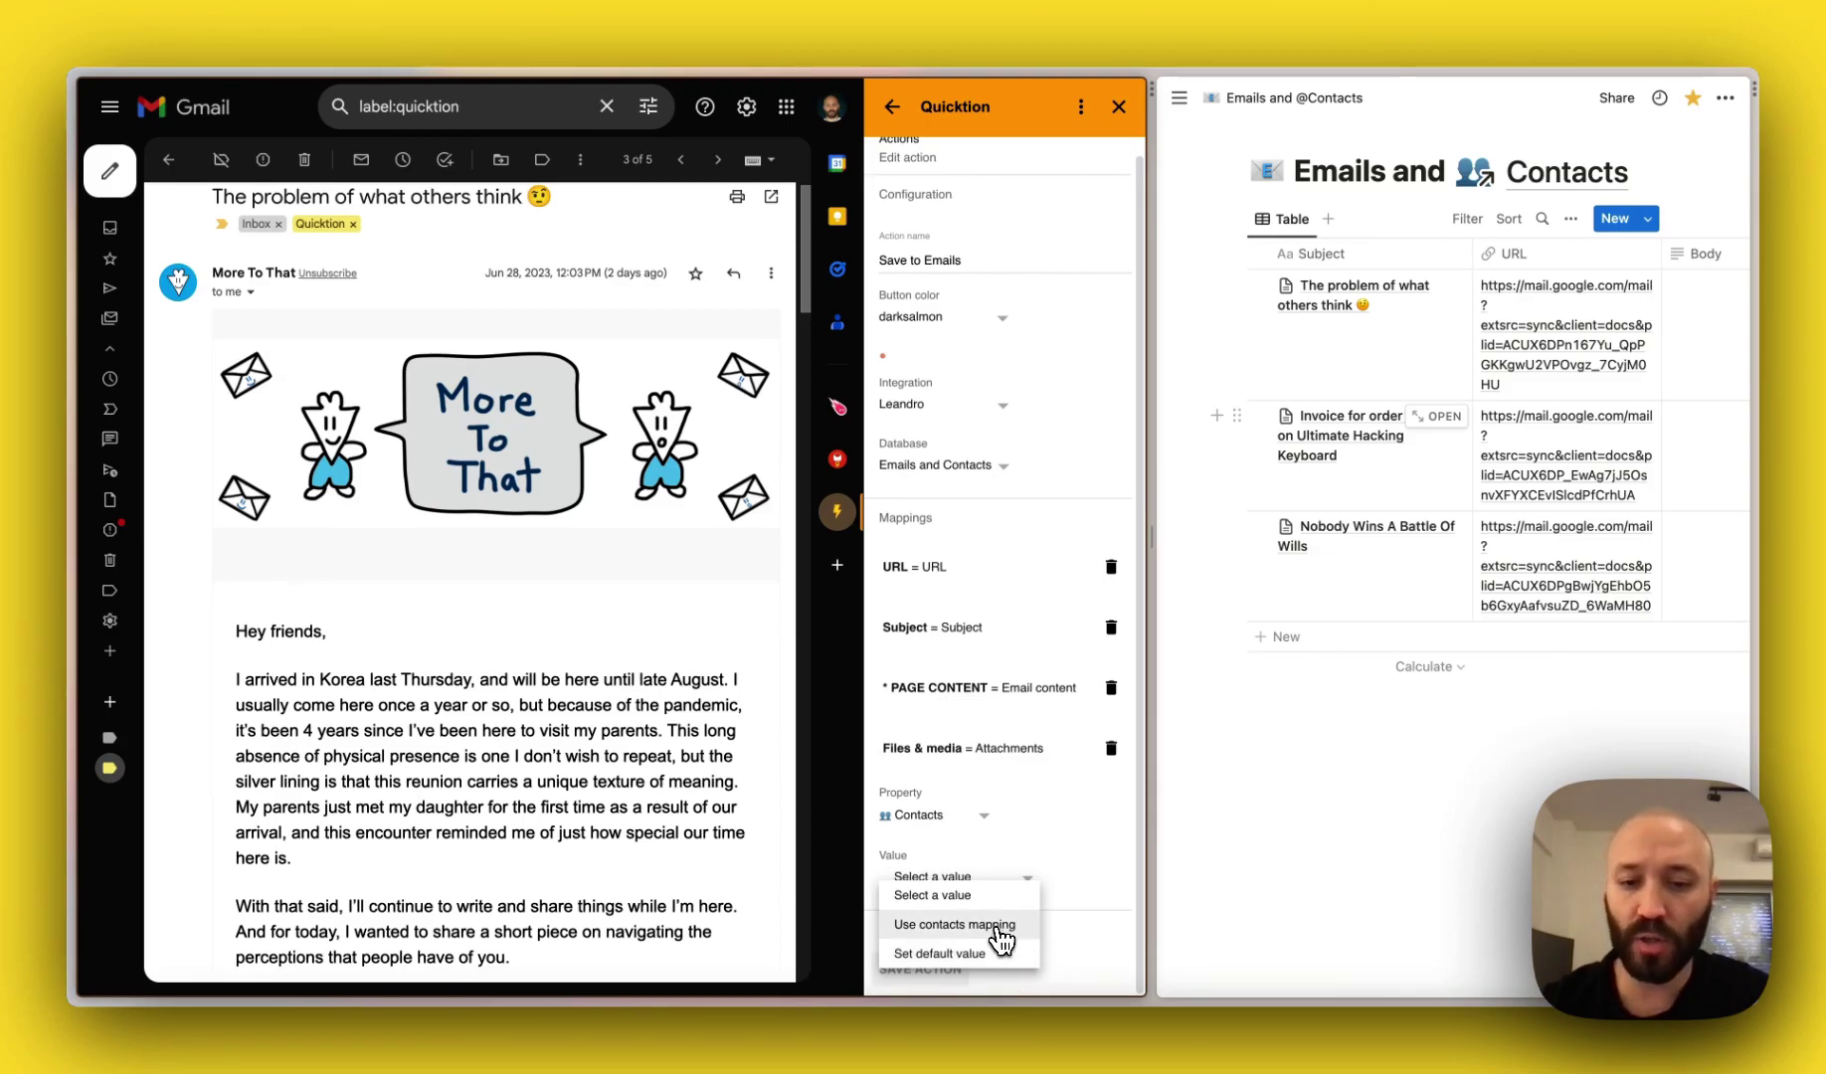
pyautogui.click(1003, 930)
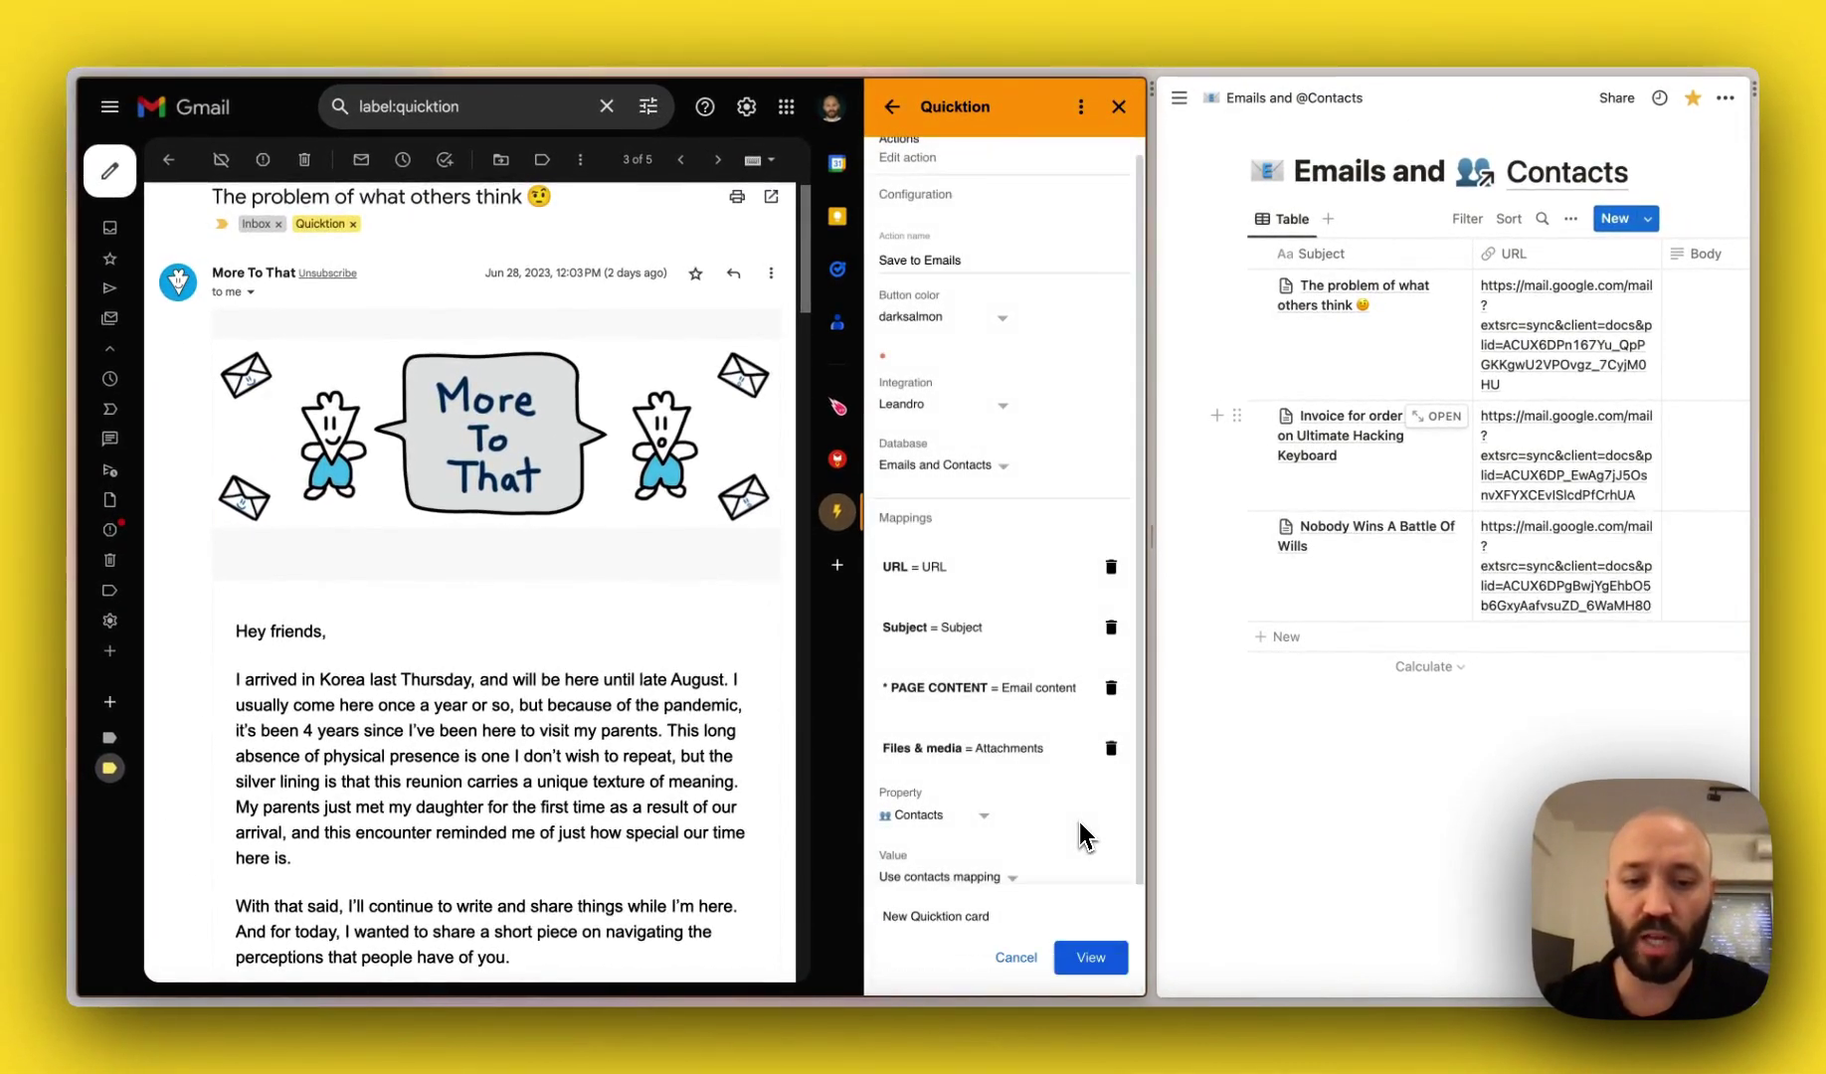
pyautogui.scroll(-2, 1078, 821)
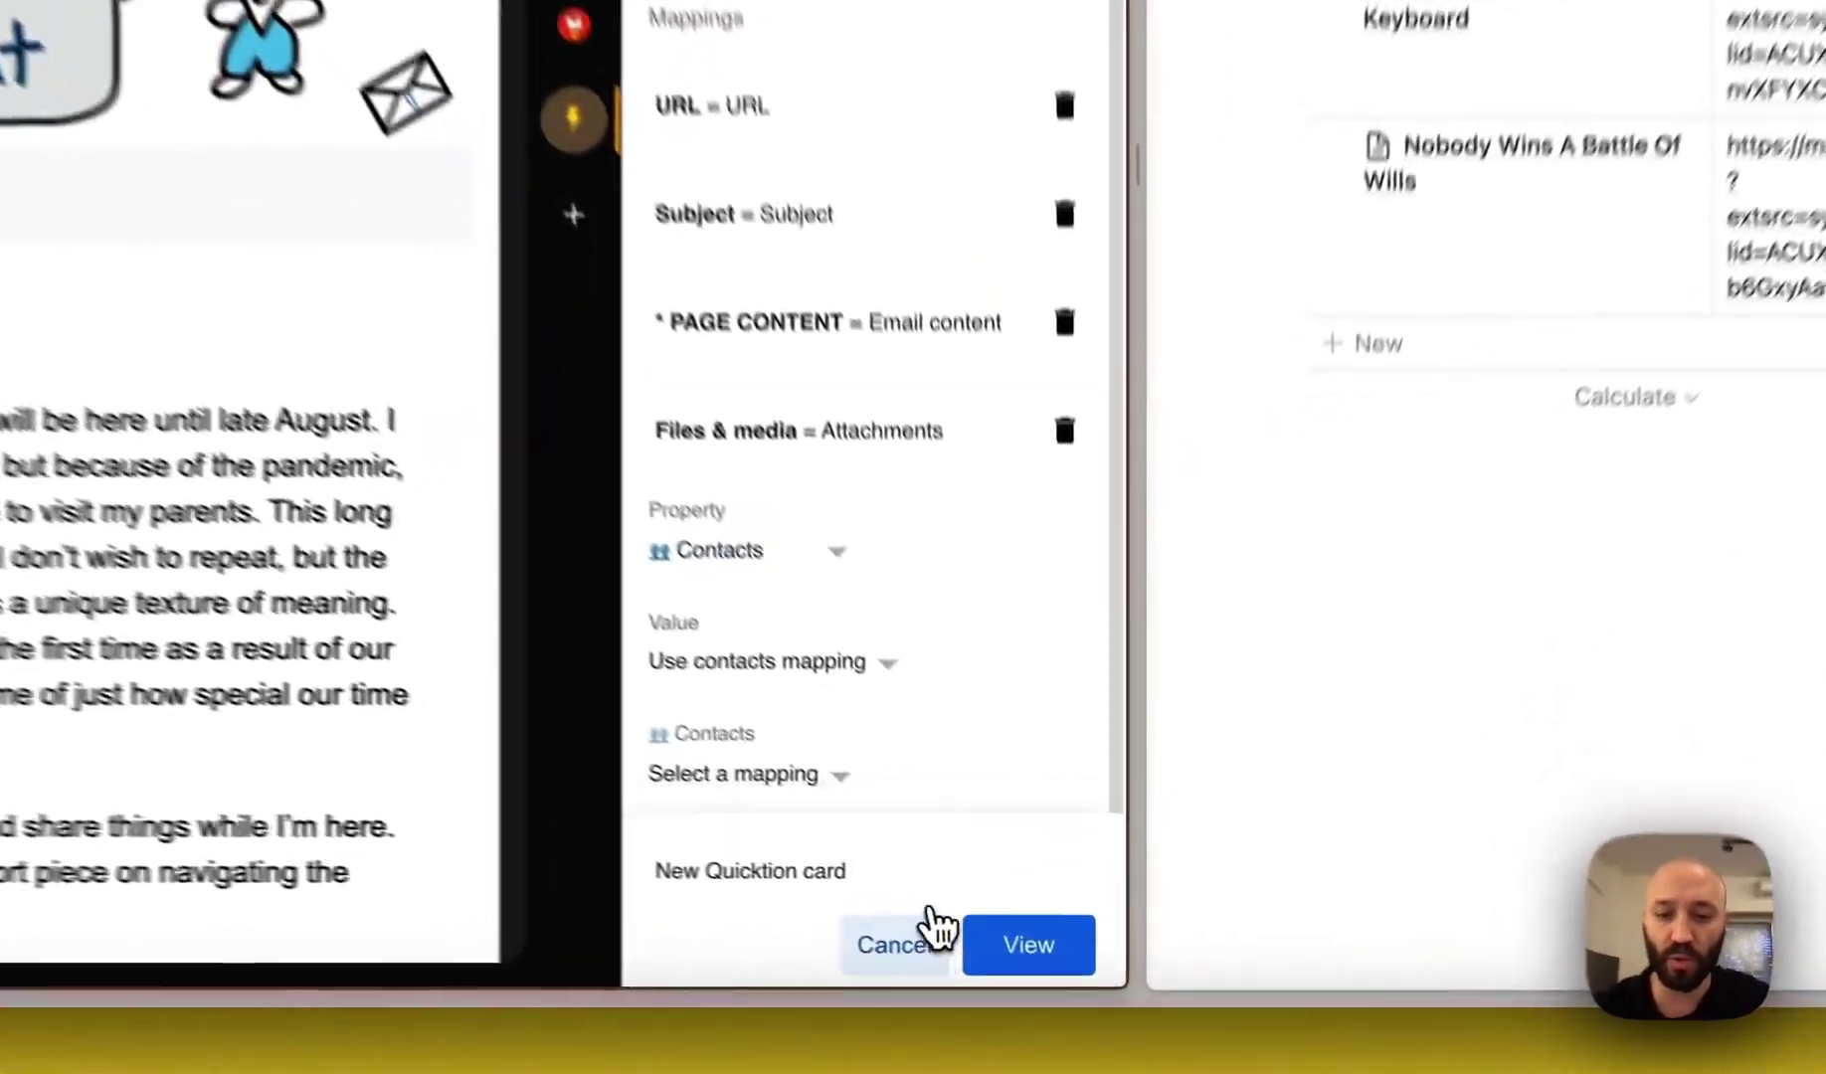
pyautogui.click(895, 943)
pyautogui.click(855, 768)
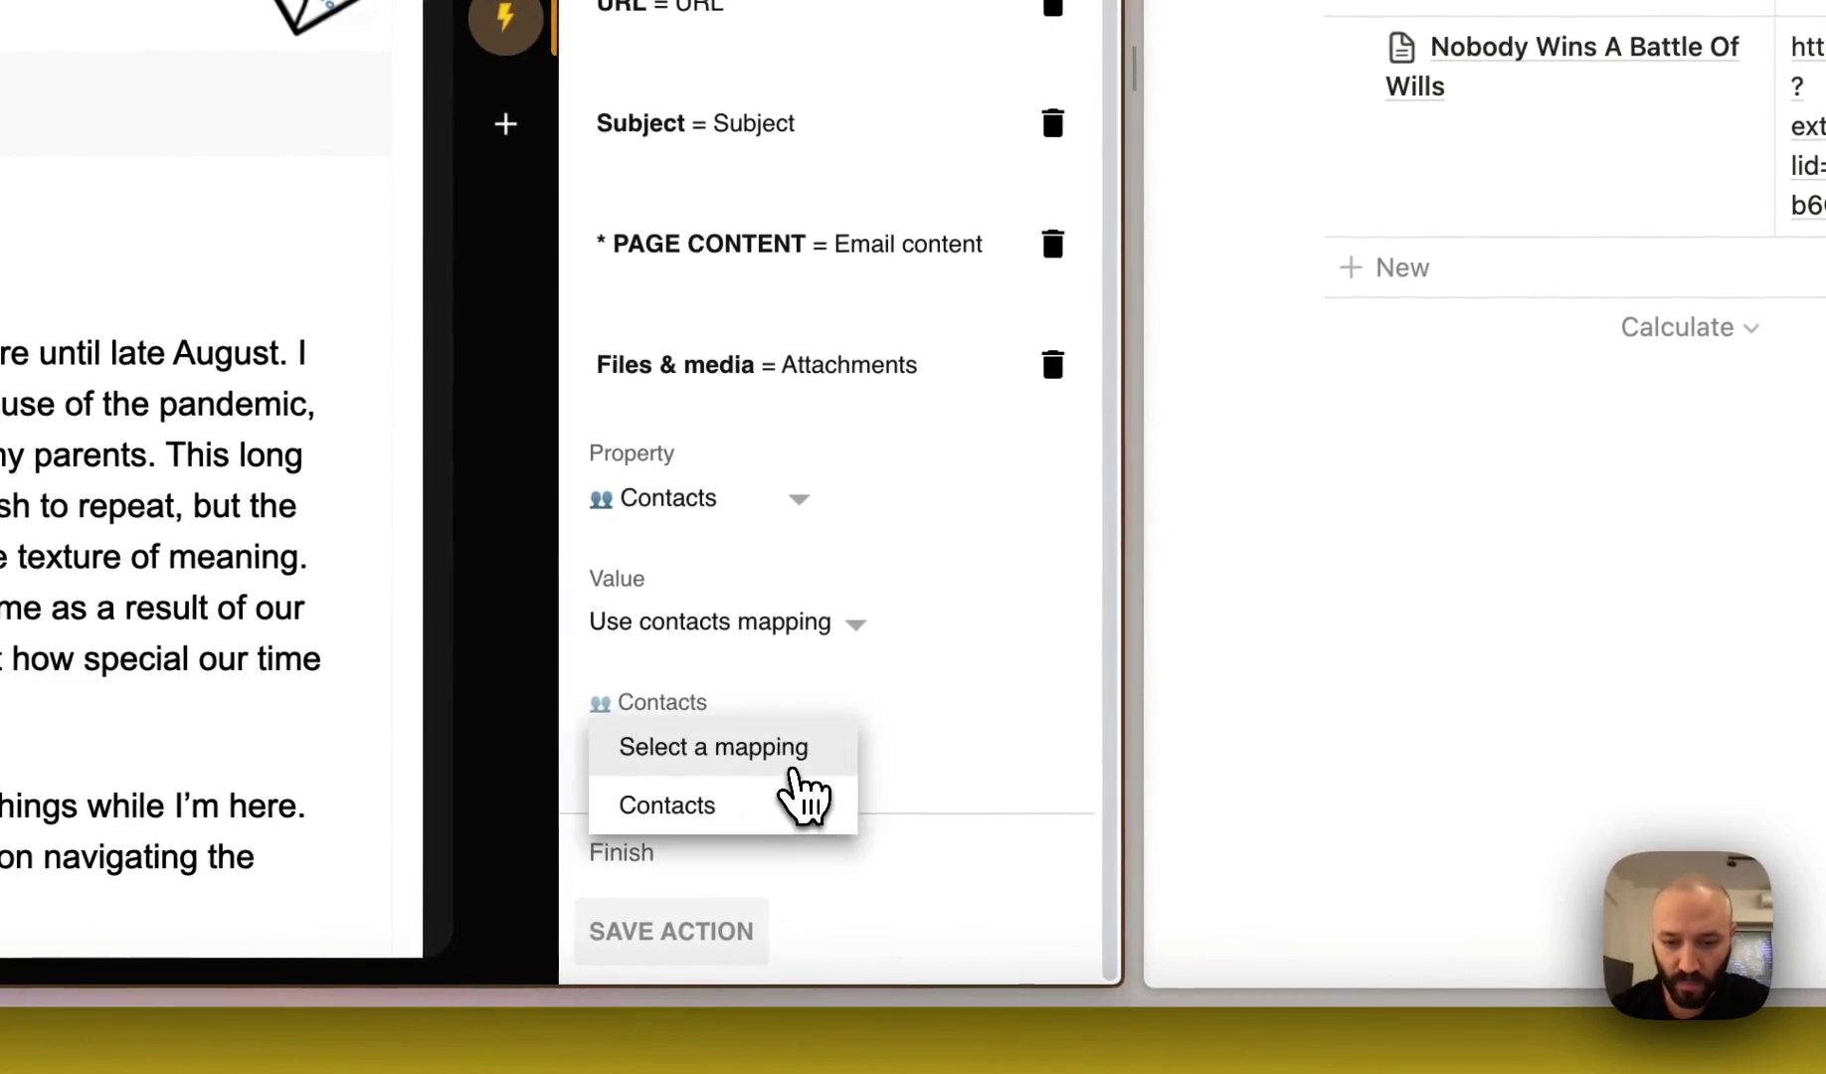
pyautogui.click(817, 831)
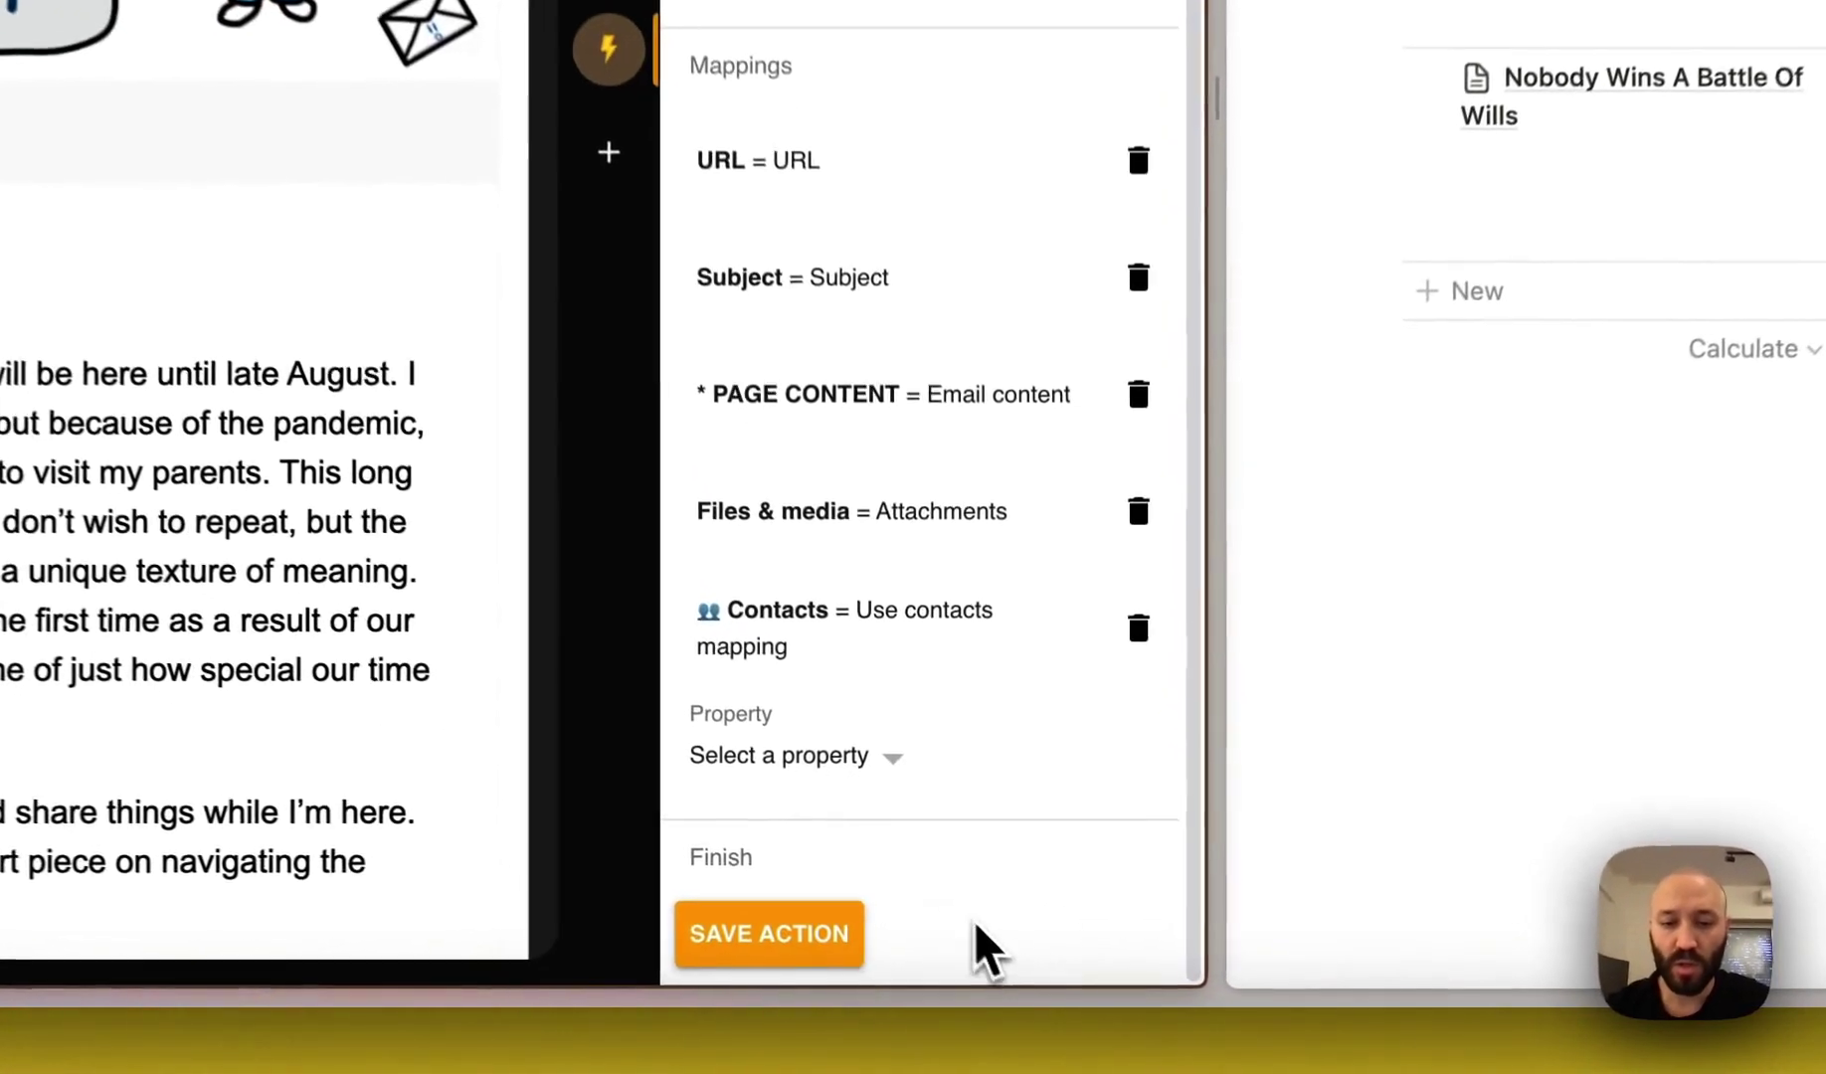
pyautogui.click(815, 933)
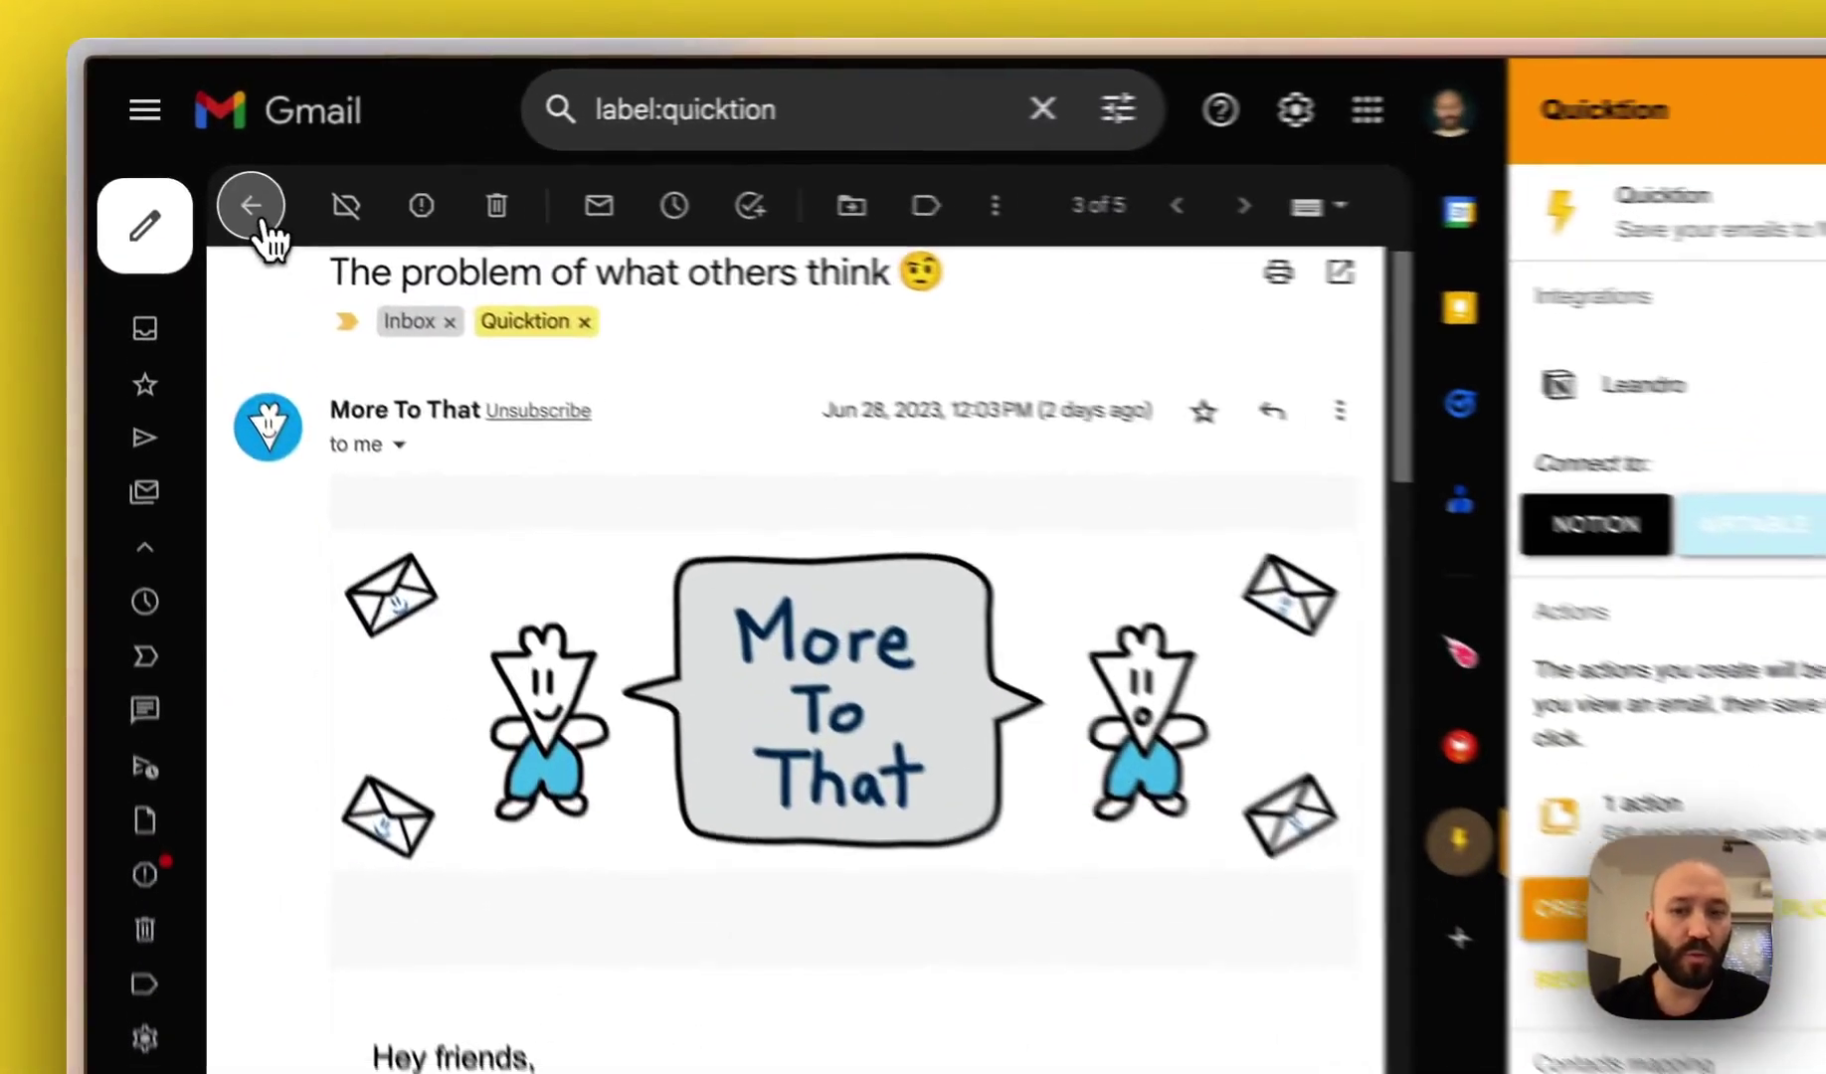
# Open the Exploding Topics email "ET: June 27th 2023" from the labelled emails and save it with the Save to Emails action
pyautogui.click(168, 159)
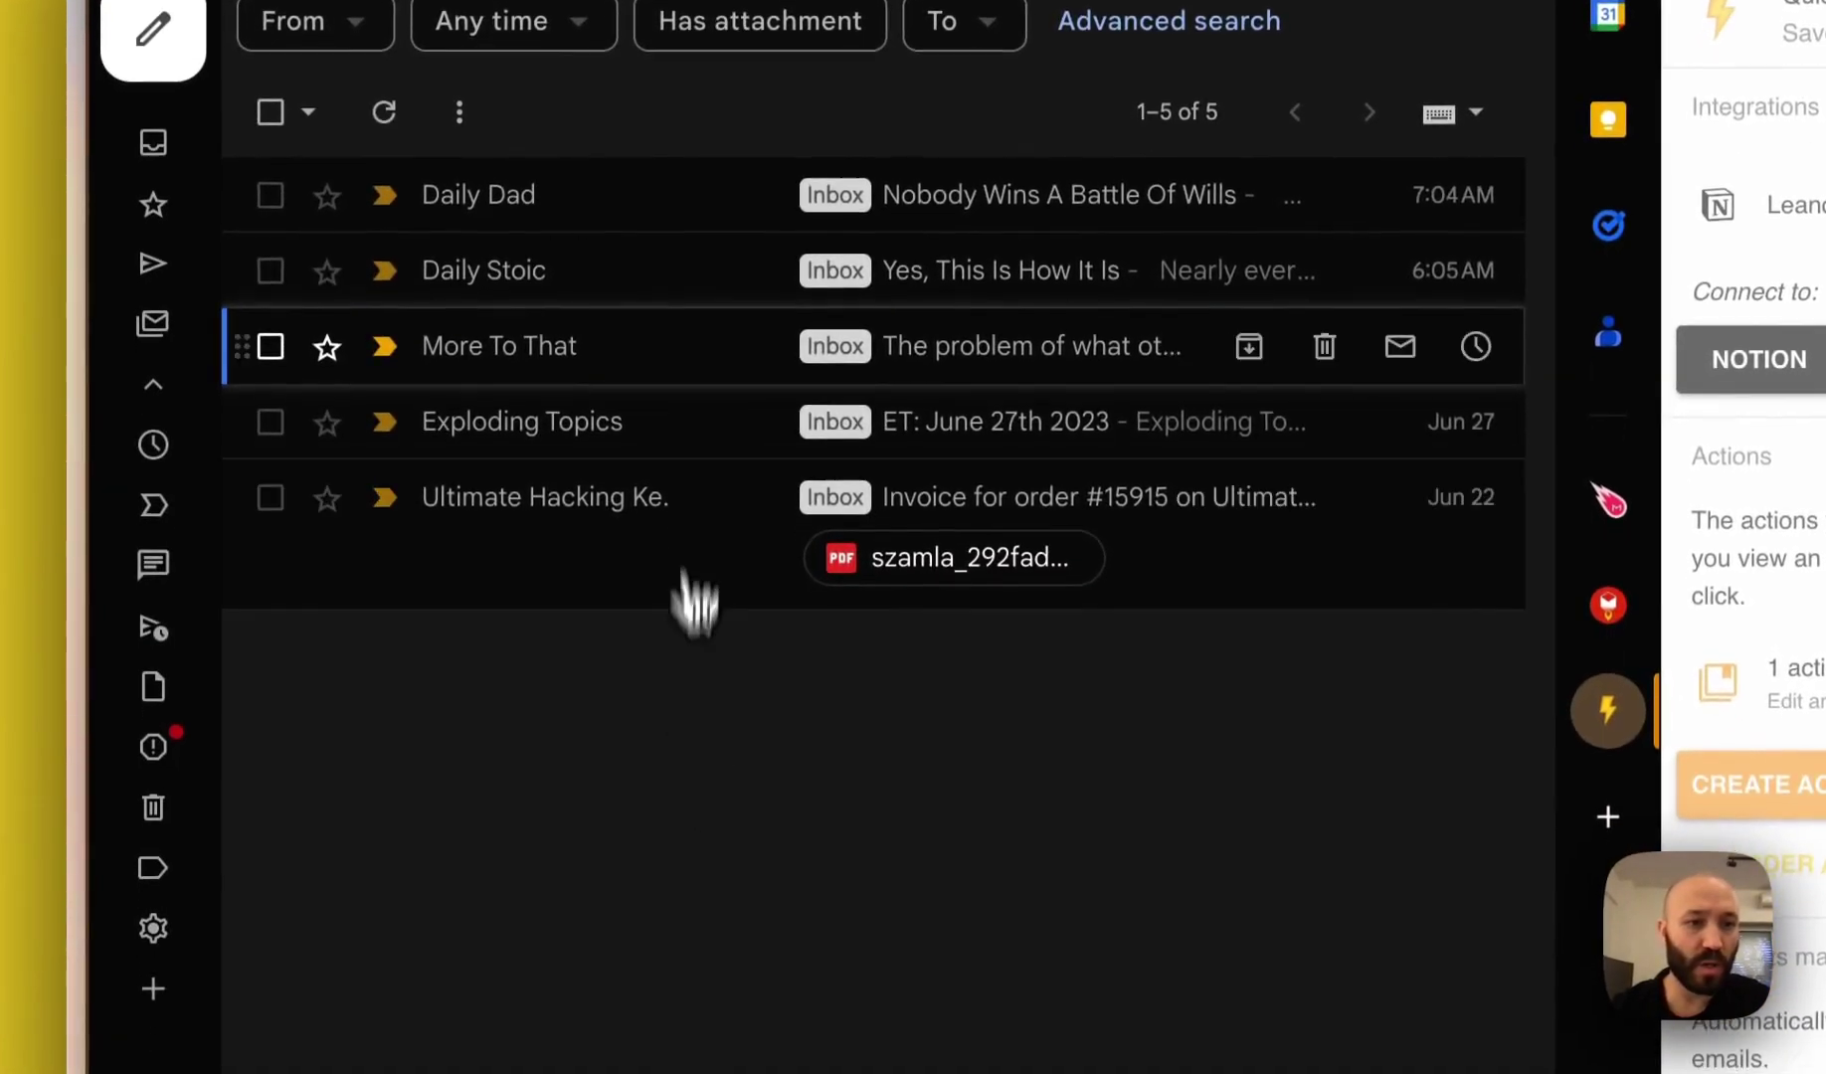
pyautogui.click(684, 437)
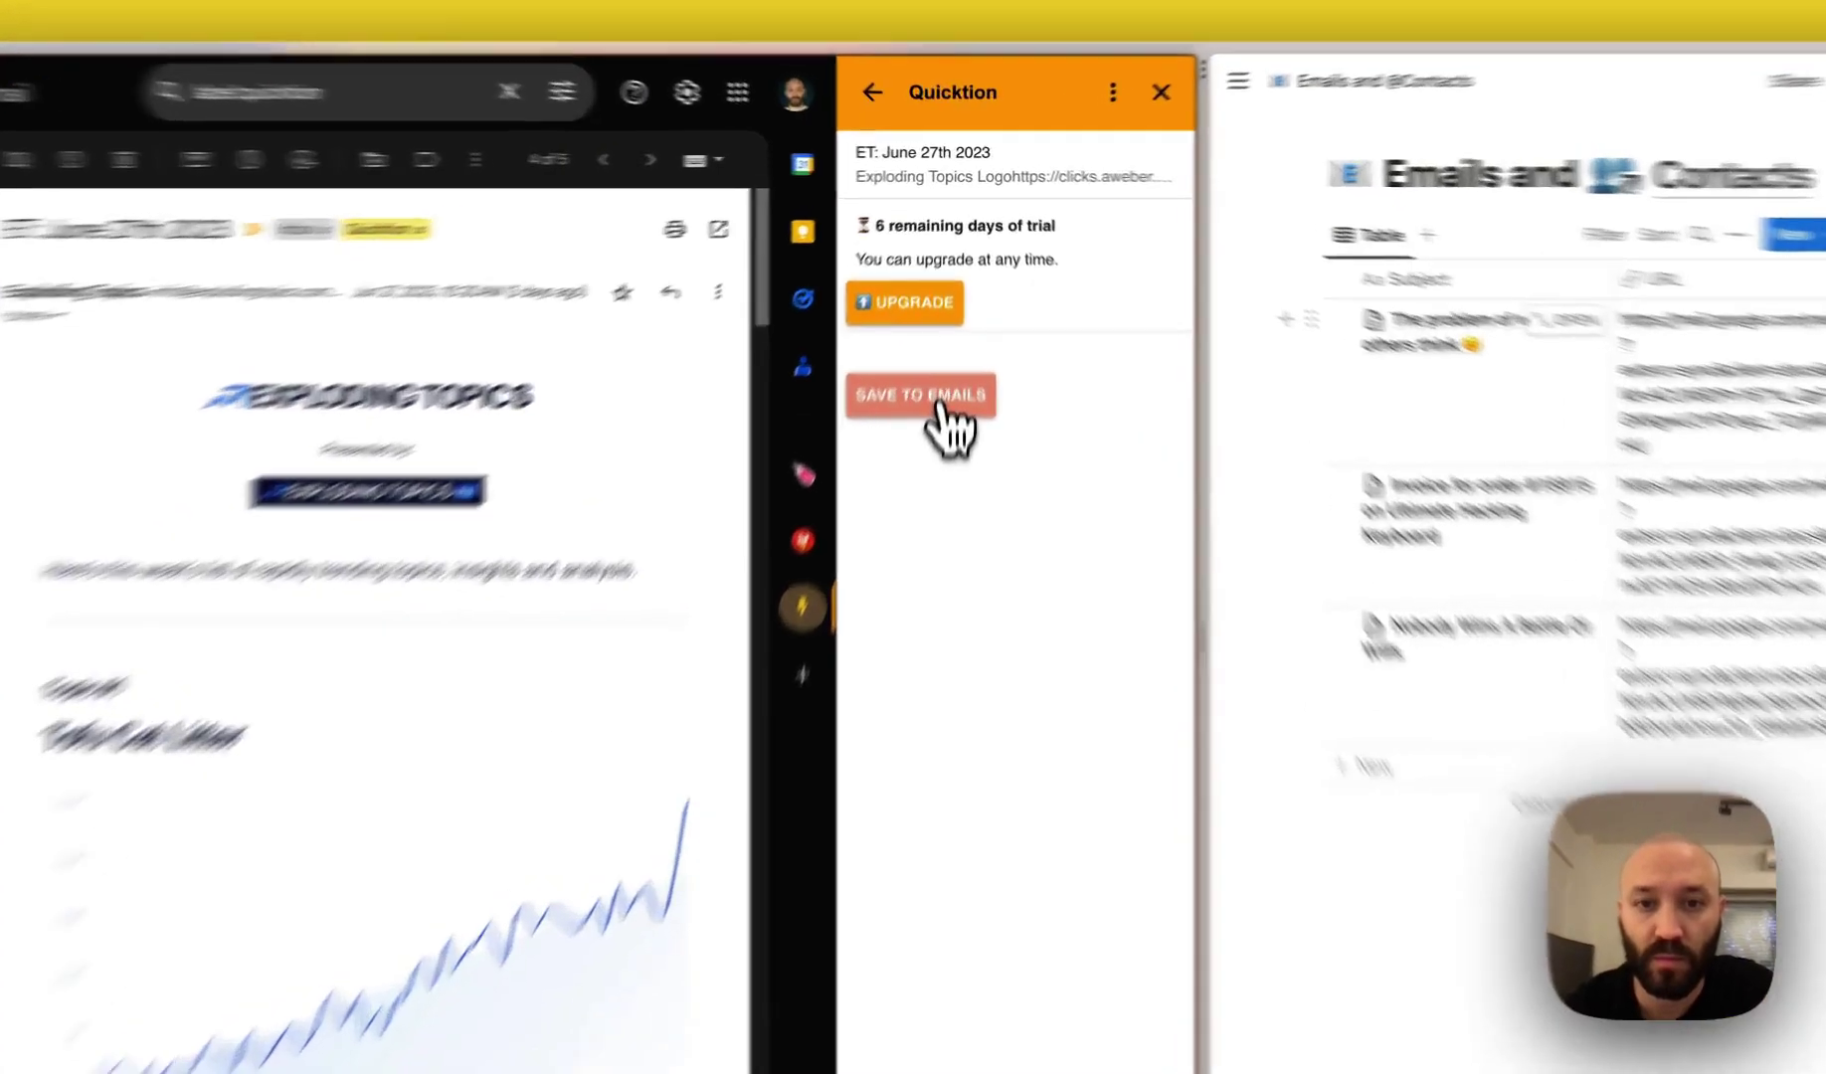
pyautogui.click(947, 348)
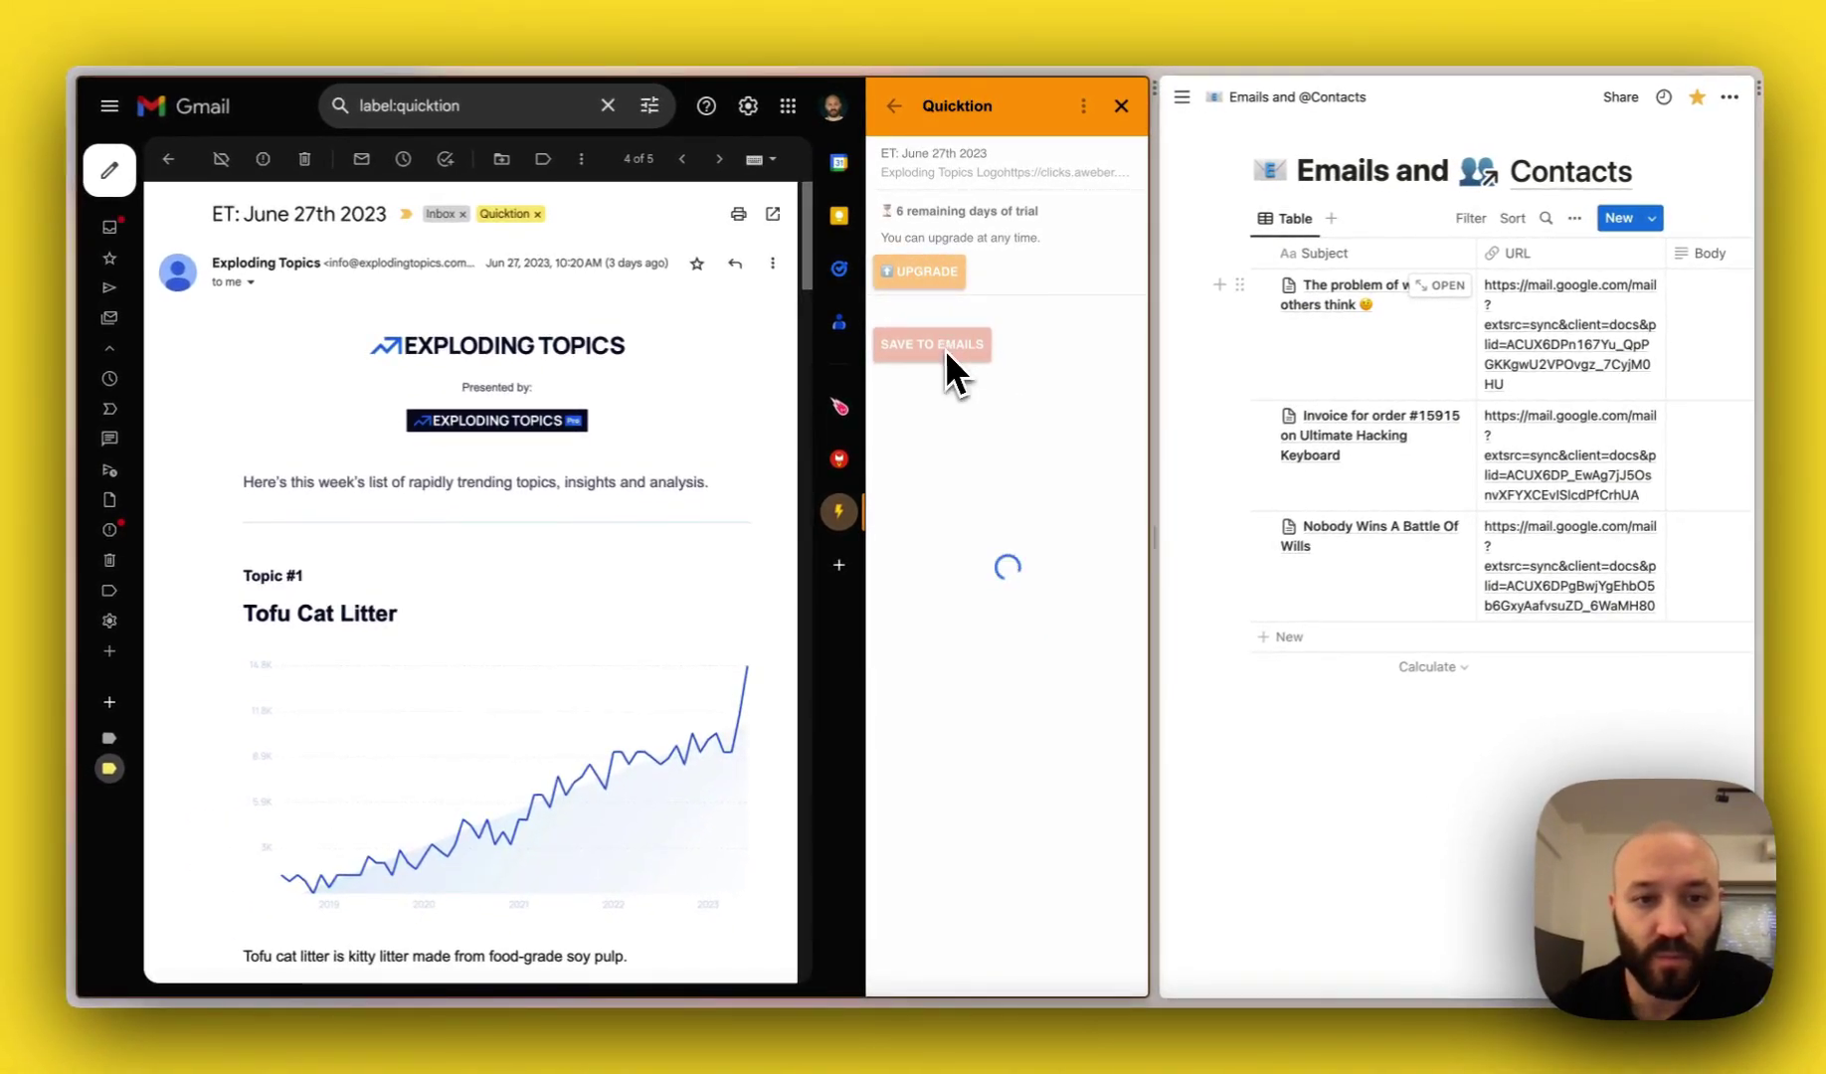
# Look through the trending topics and charts in the "ET: June 27th 2023" email, from start to end and back
pyautogui.scroll(-1, 717, 451)
pyautogui.scroll(-3, 715, 453)
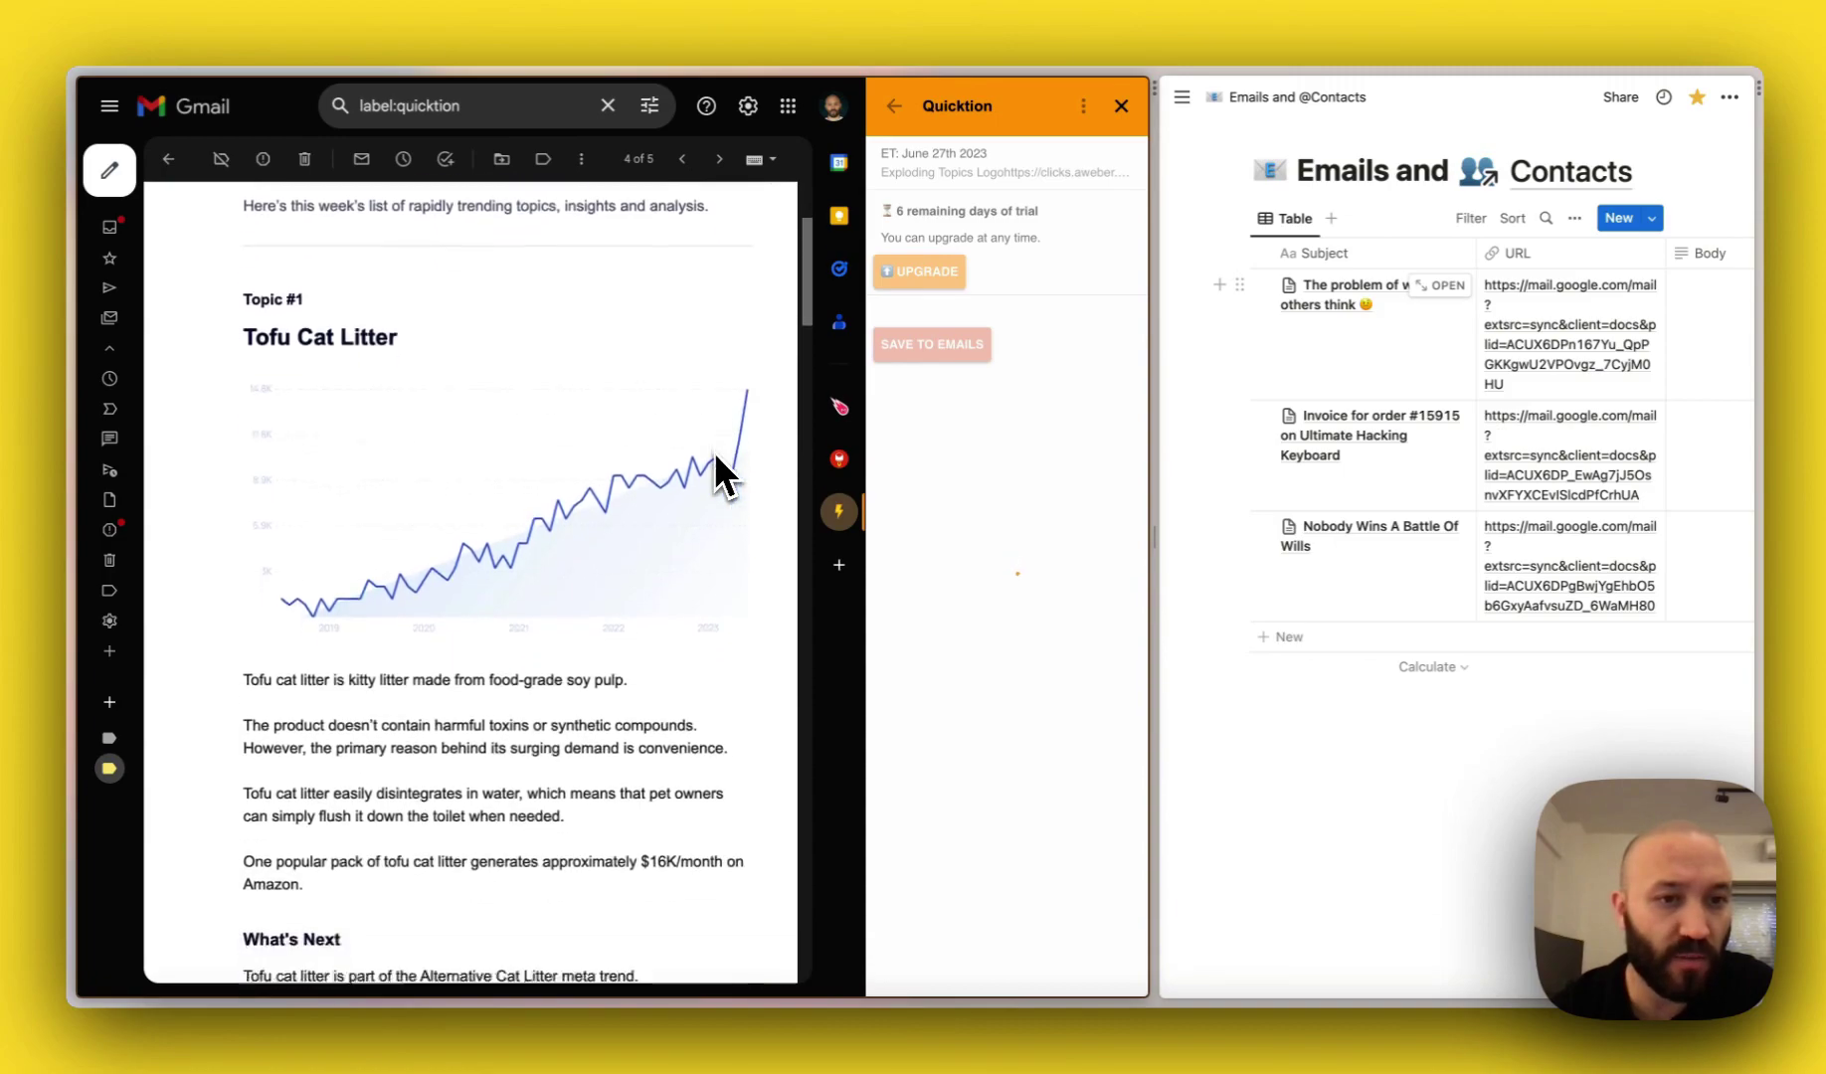
pyautogui.scroll(-10, 715, 452)
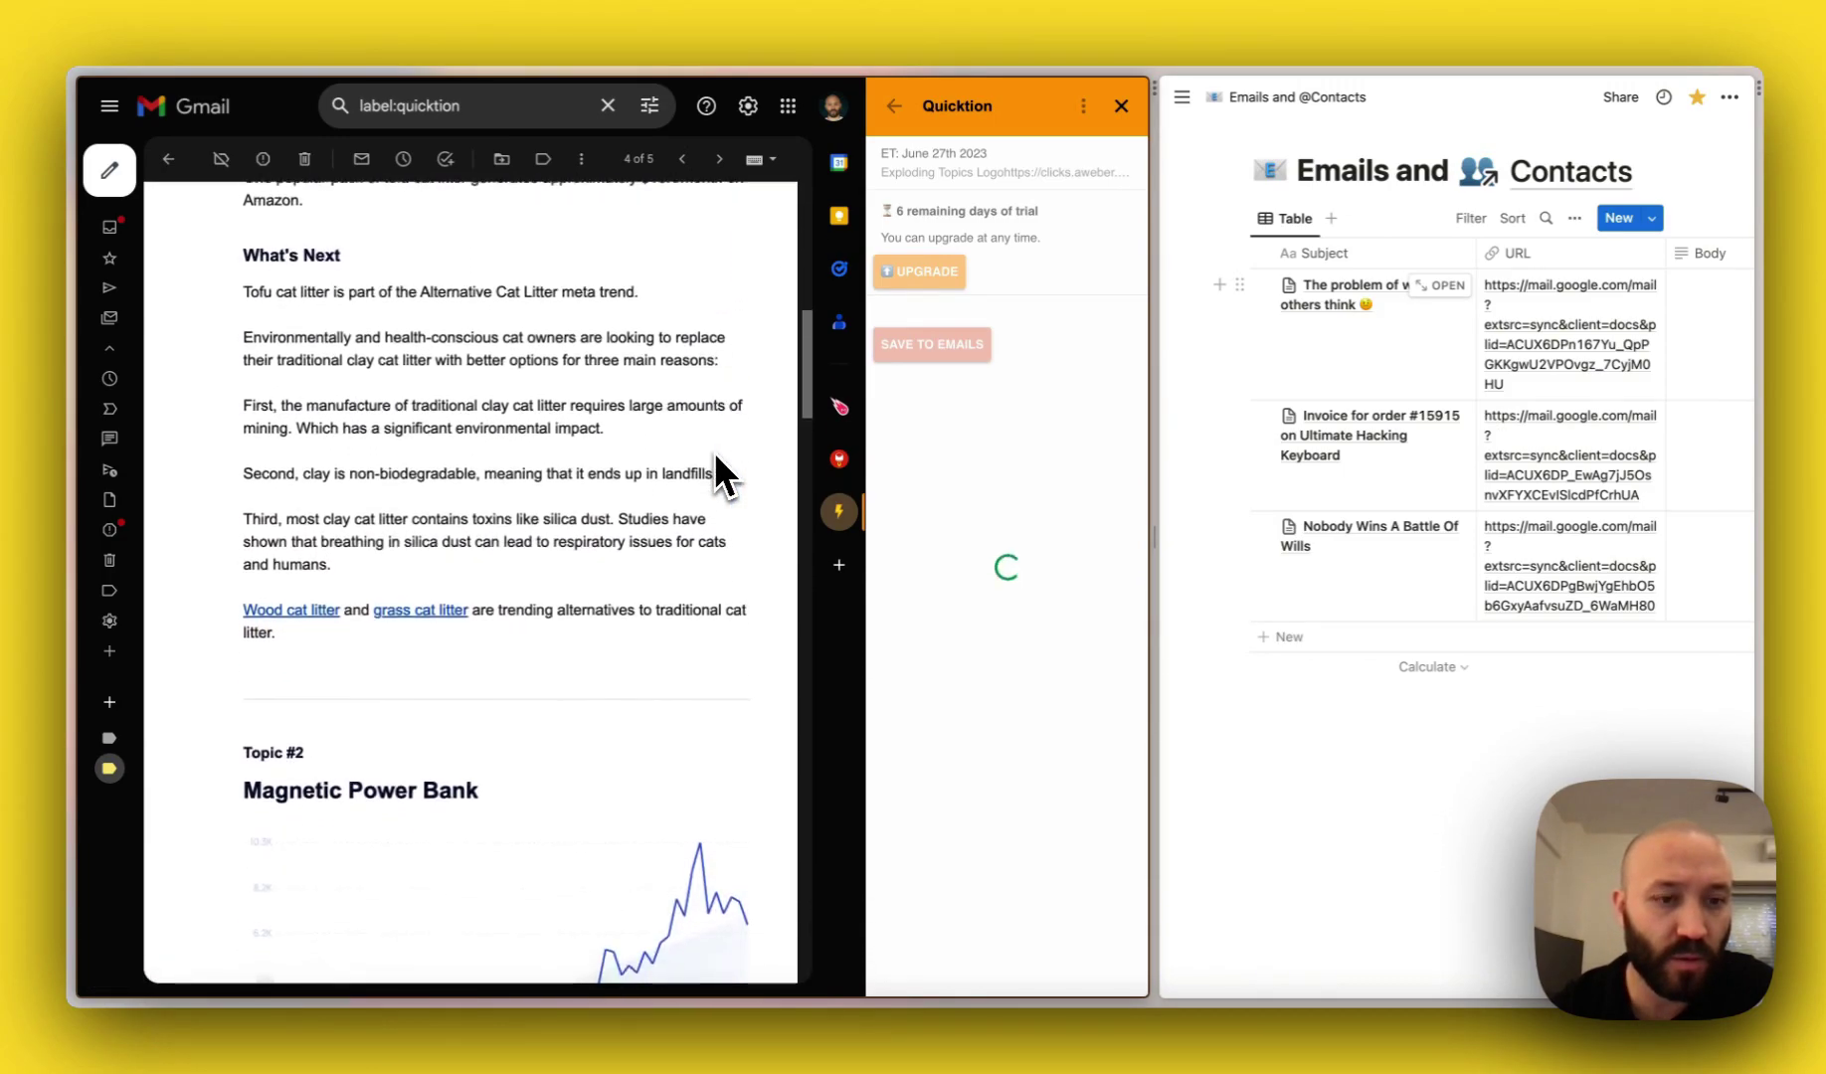
pyautogui.scroll(-5, 715, 452)
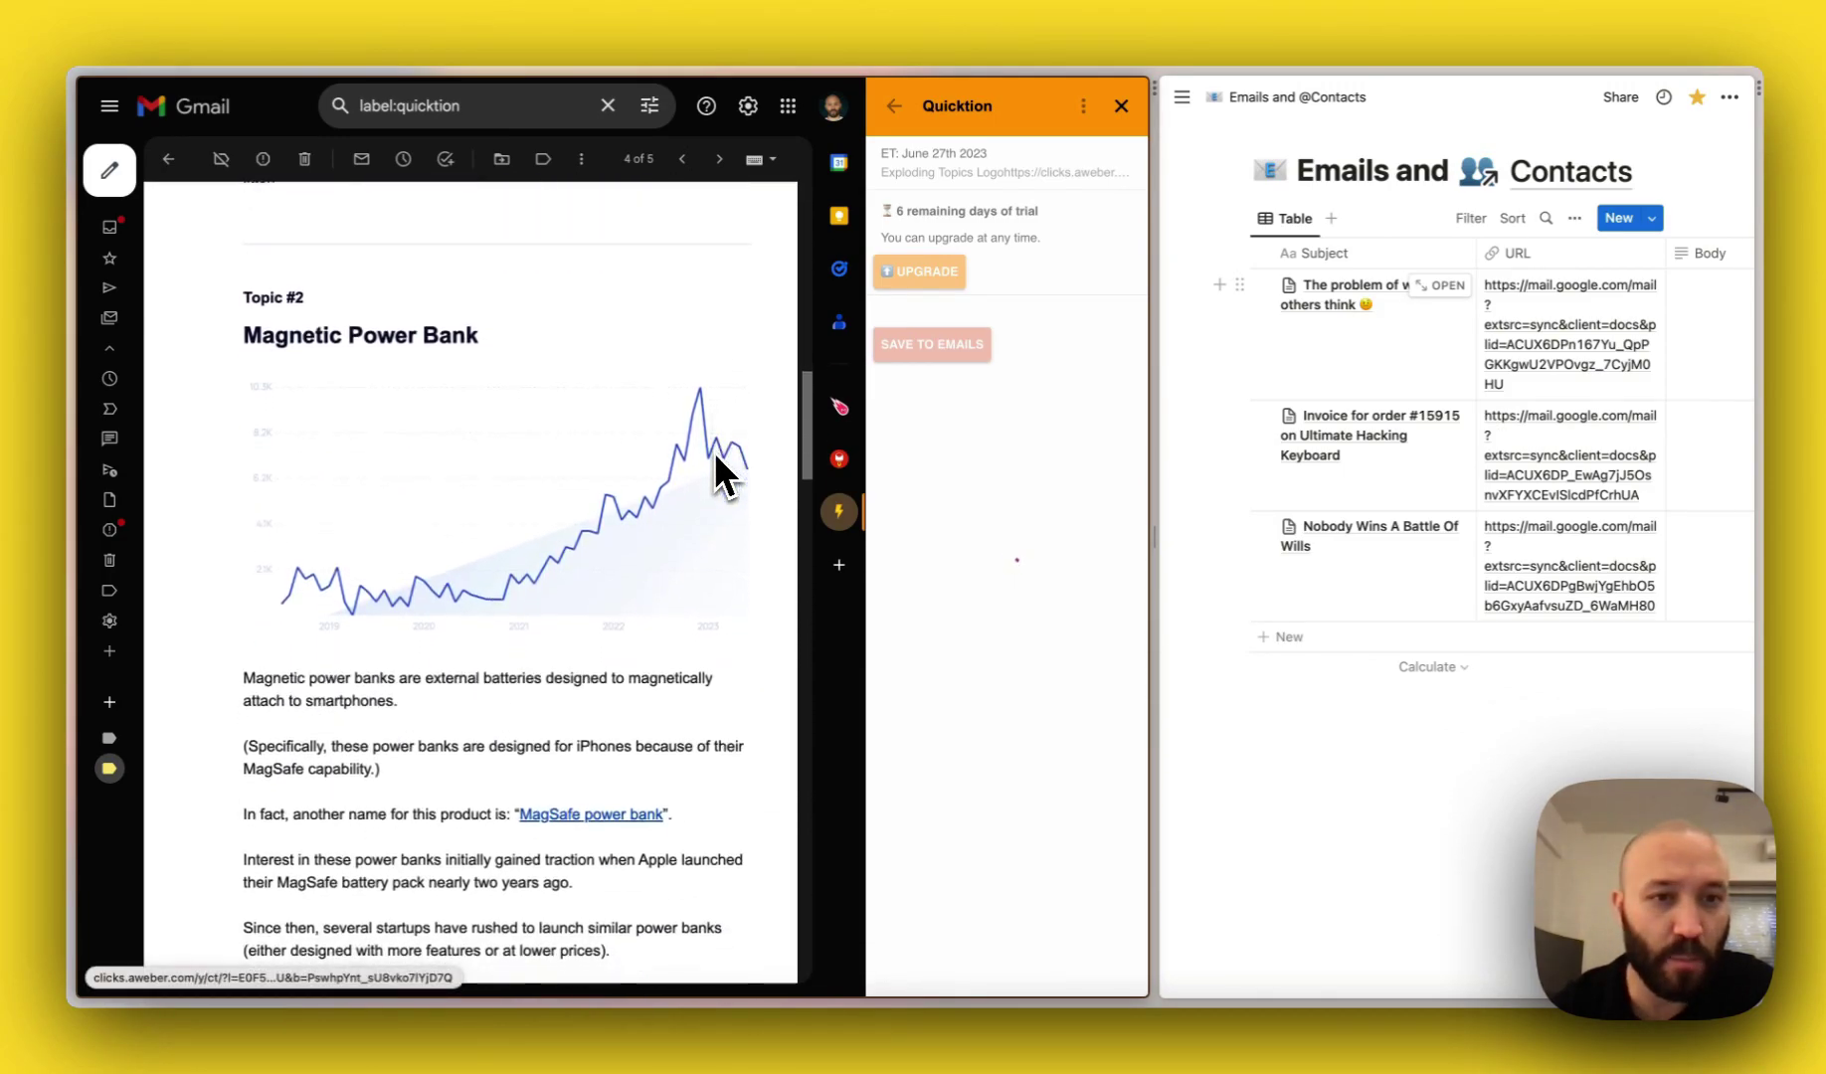
pyautogui.scroll(-15, 715, 455)
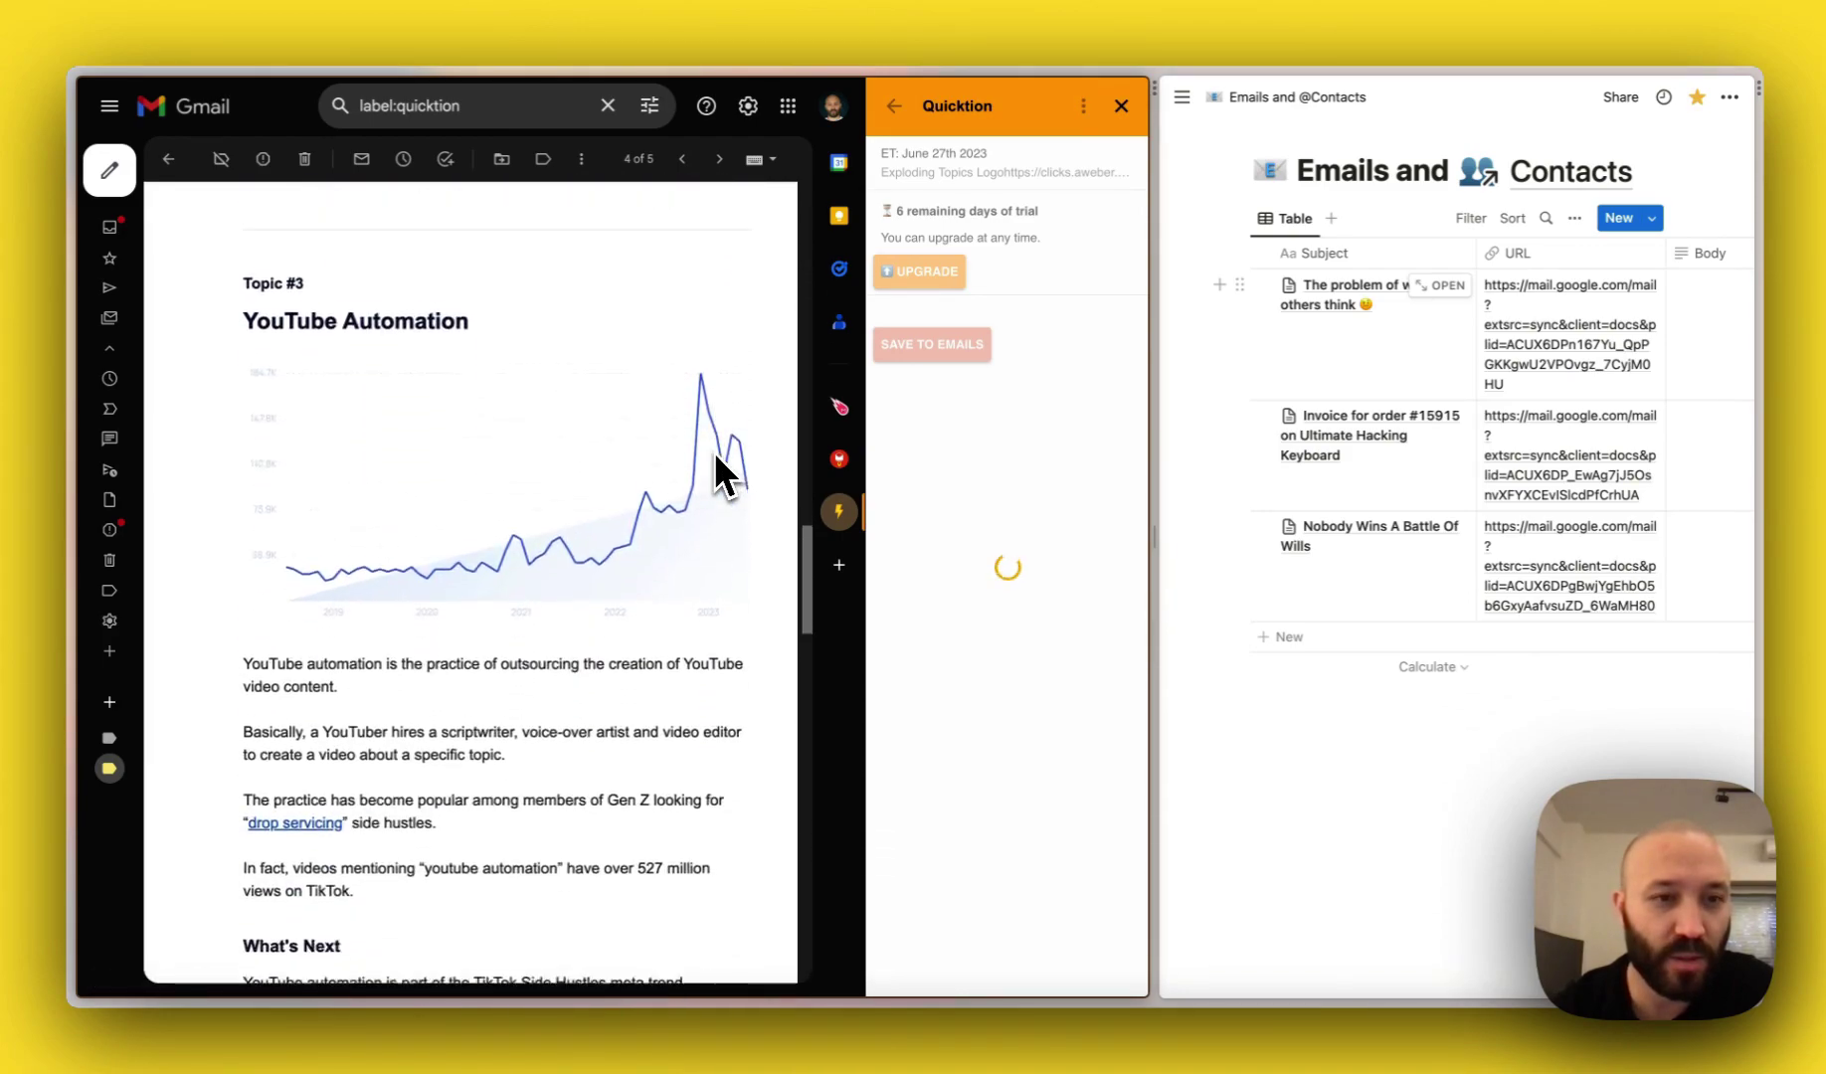
pyautogui.scroll(-1, 722, 476)
pyautogui.scroll(-4, 715, 453)
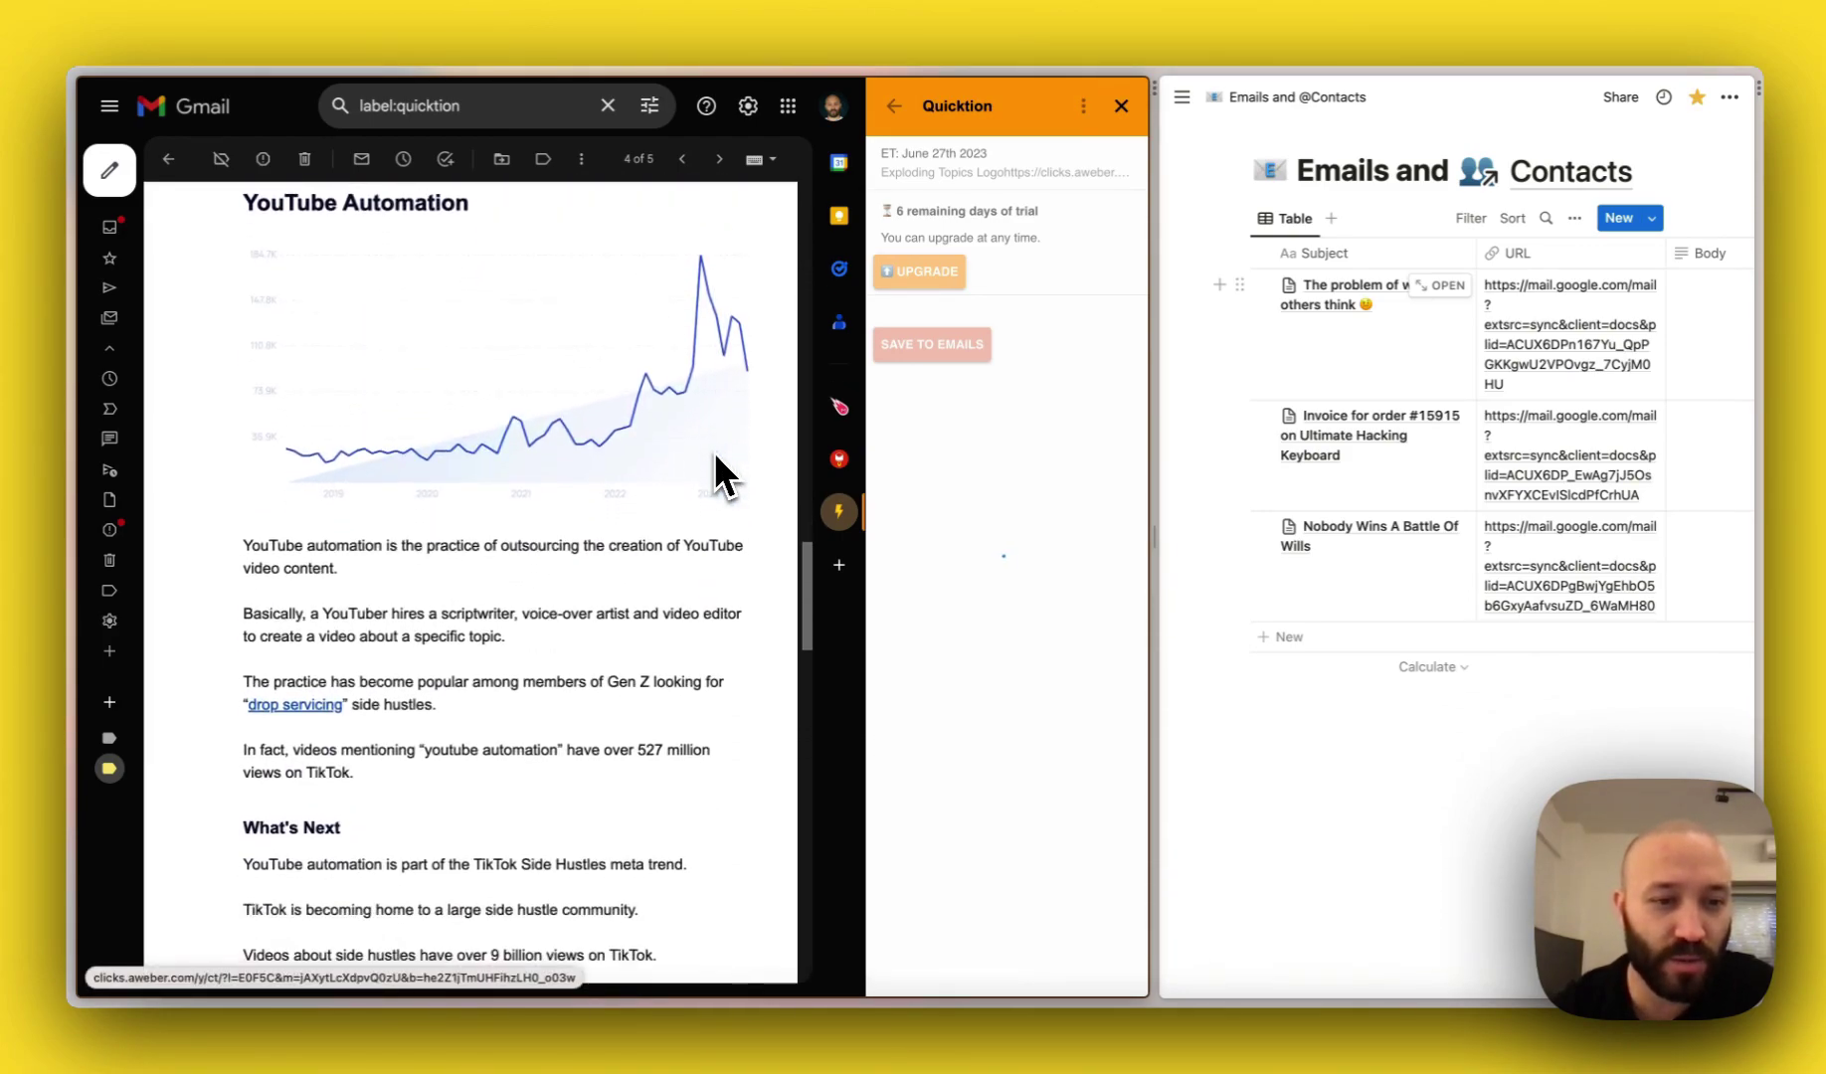
pyautogui.scroll(-5, 715, 452)
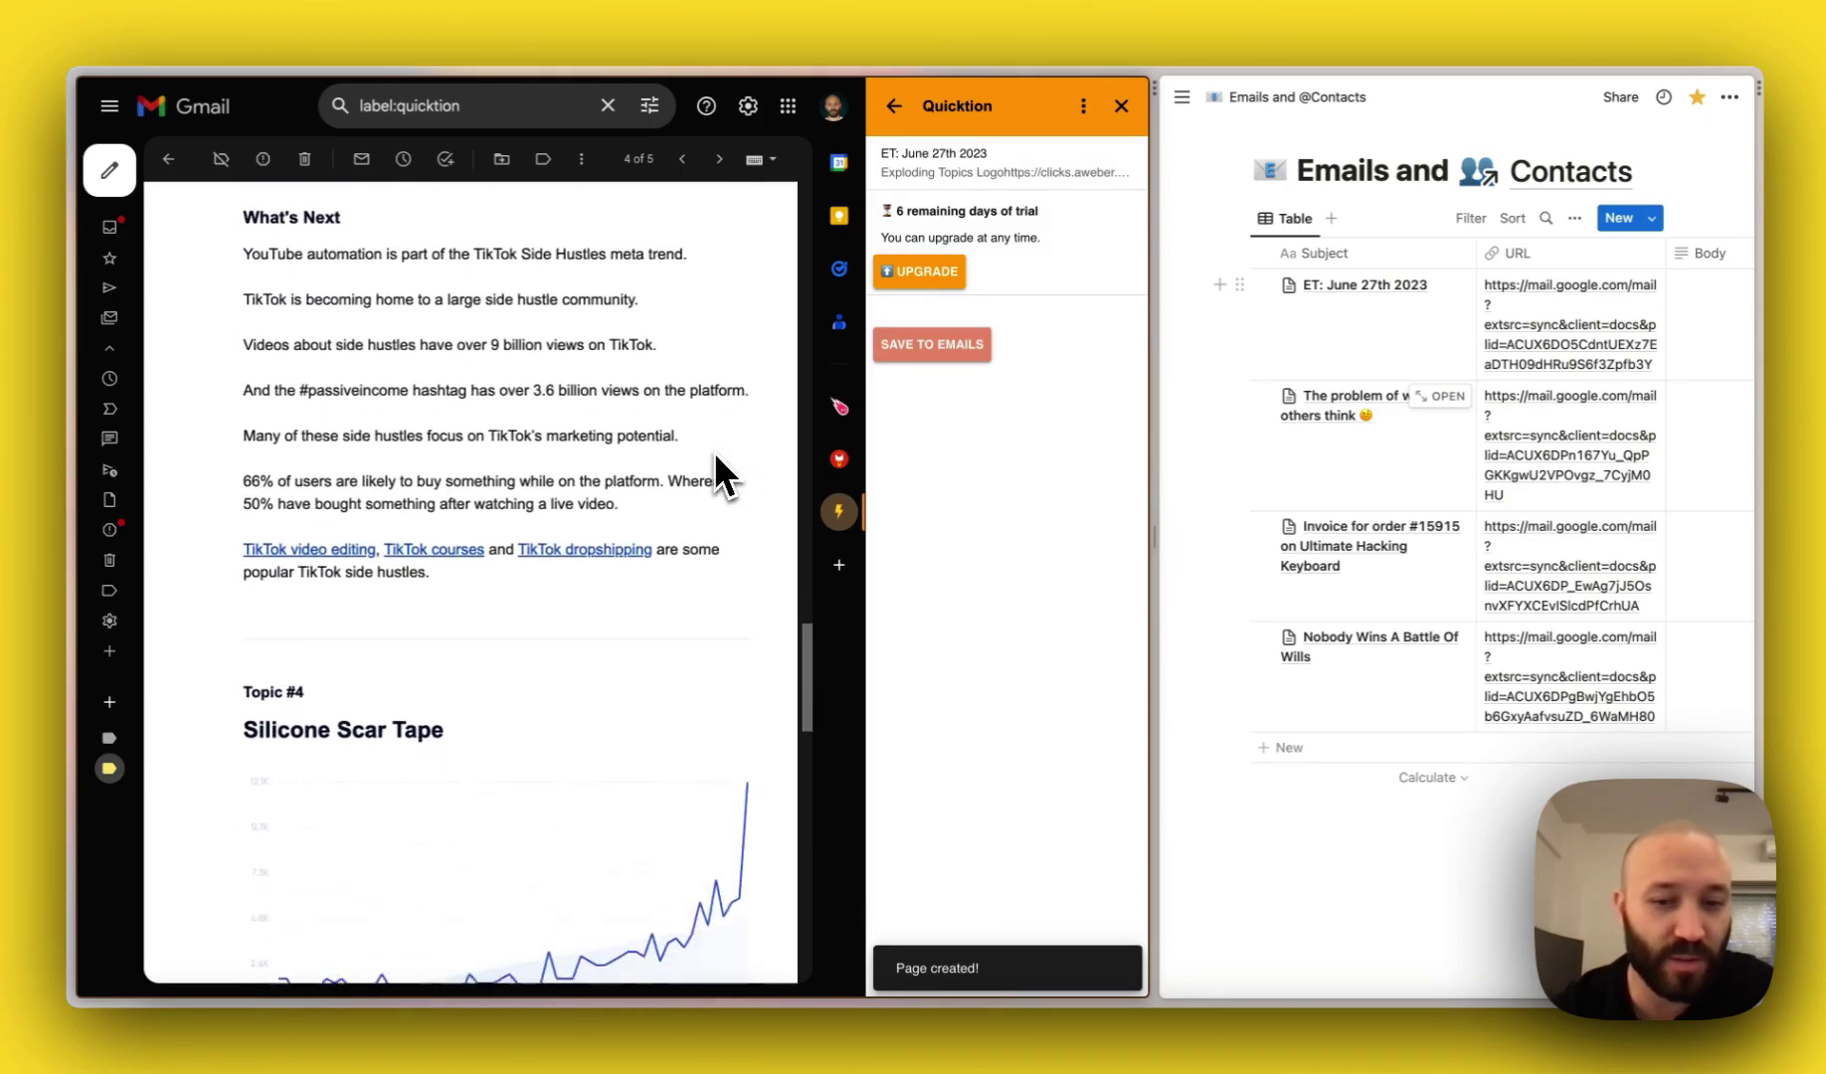
pyautogui.scroll(-2, 715, 452)
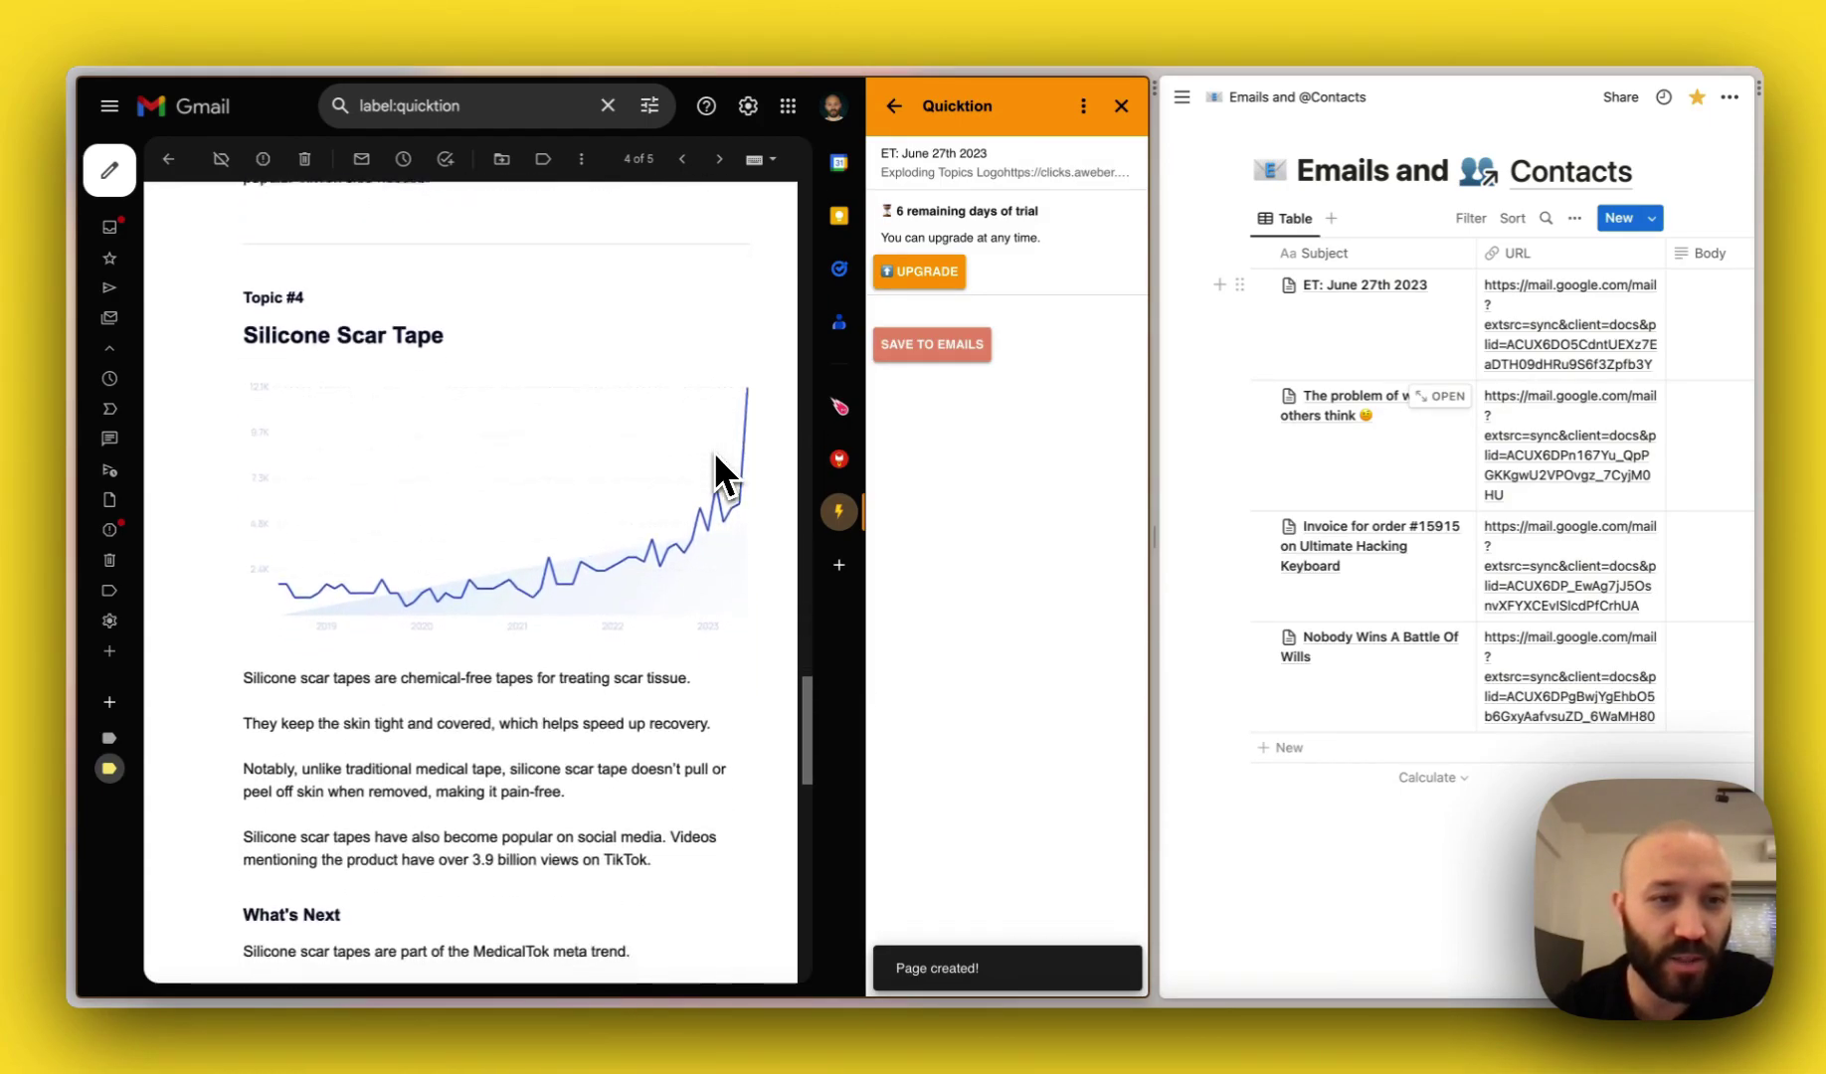
pyautogui.scroll(10, 715, 453)
pyautogui.scroll(15, 715, 453)
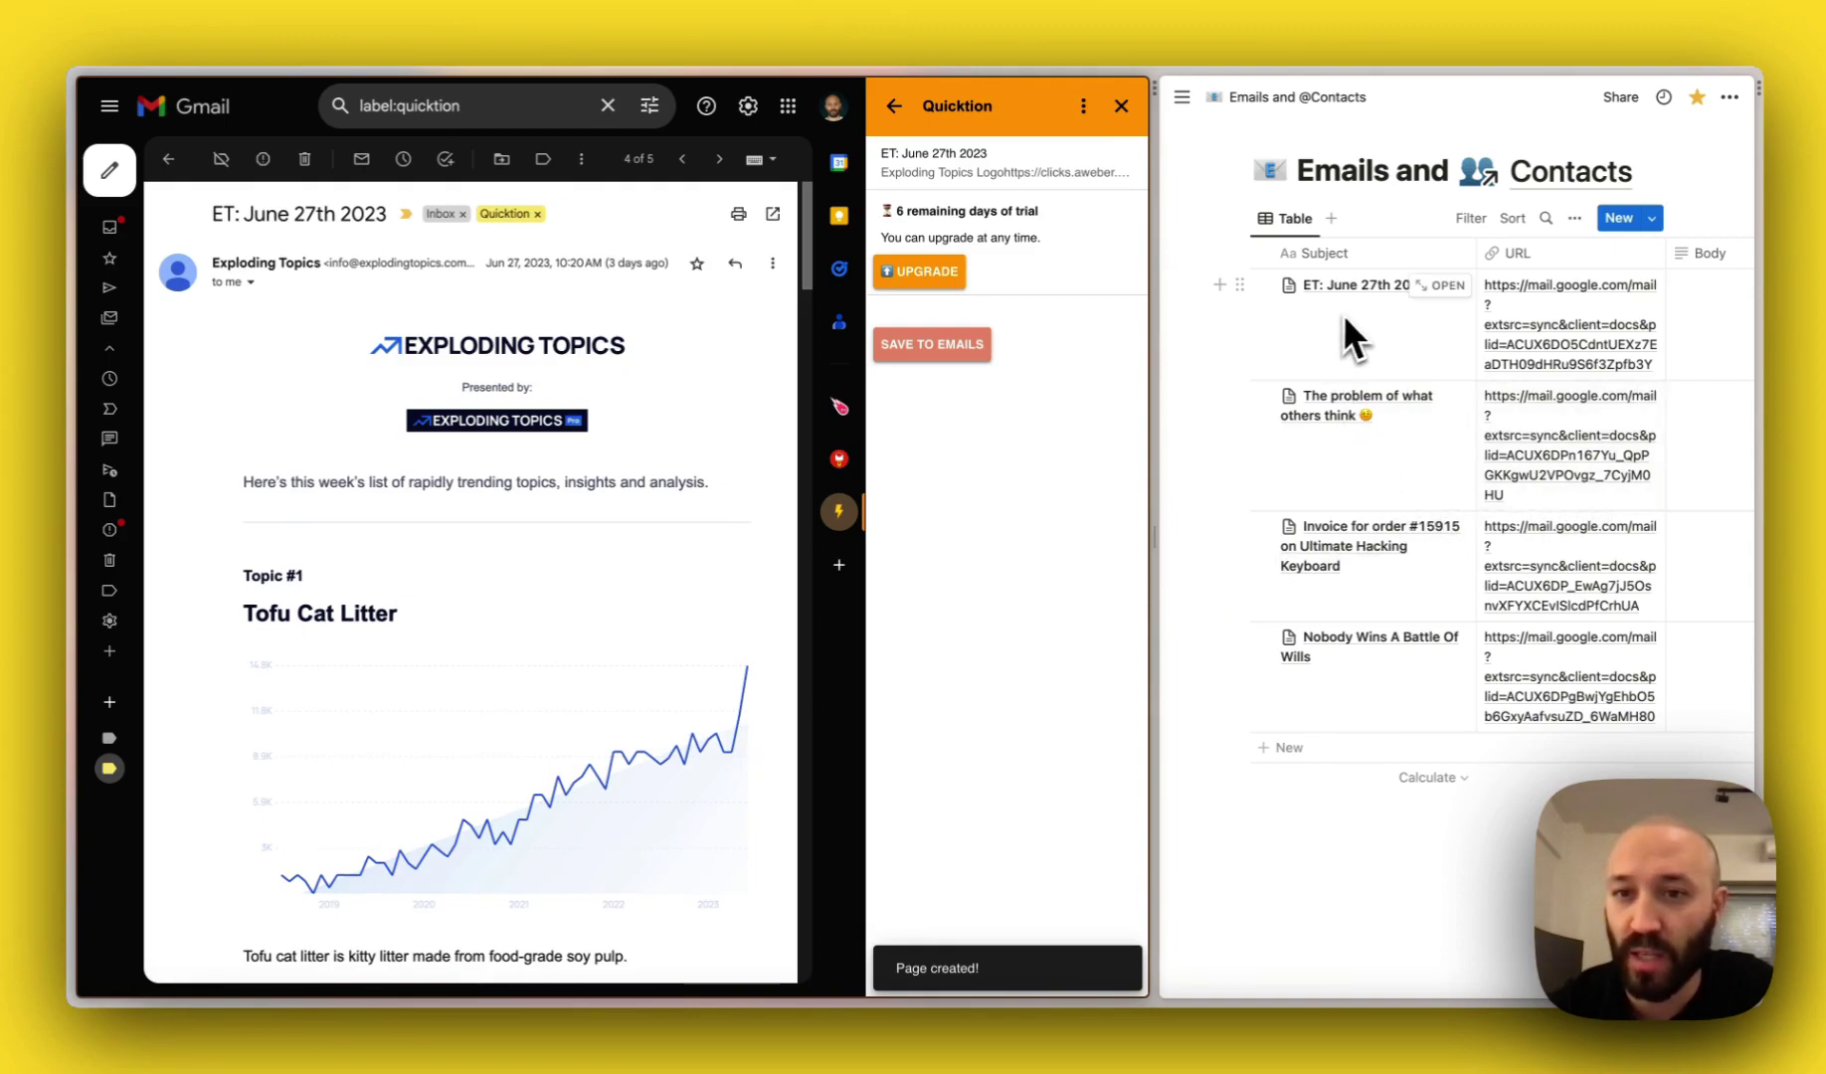
# Check the Contacts relation of the newly saved email row, open the linked Contacts database and widen its Name column
pyautogui.hscroll(5, 1420, 323)
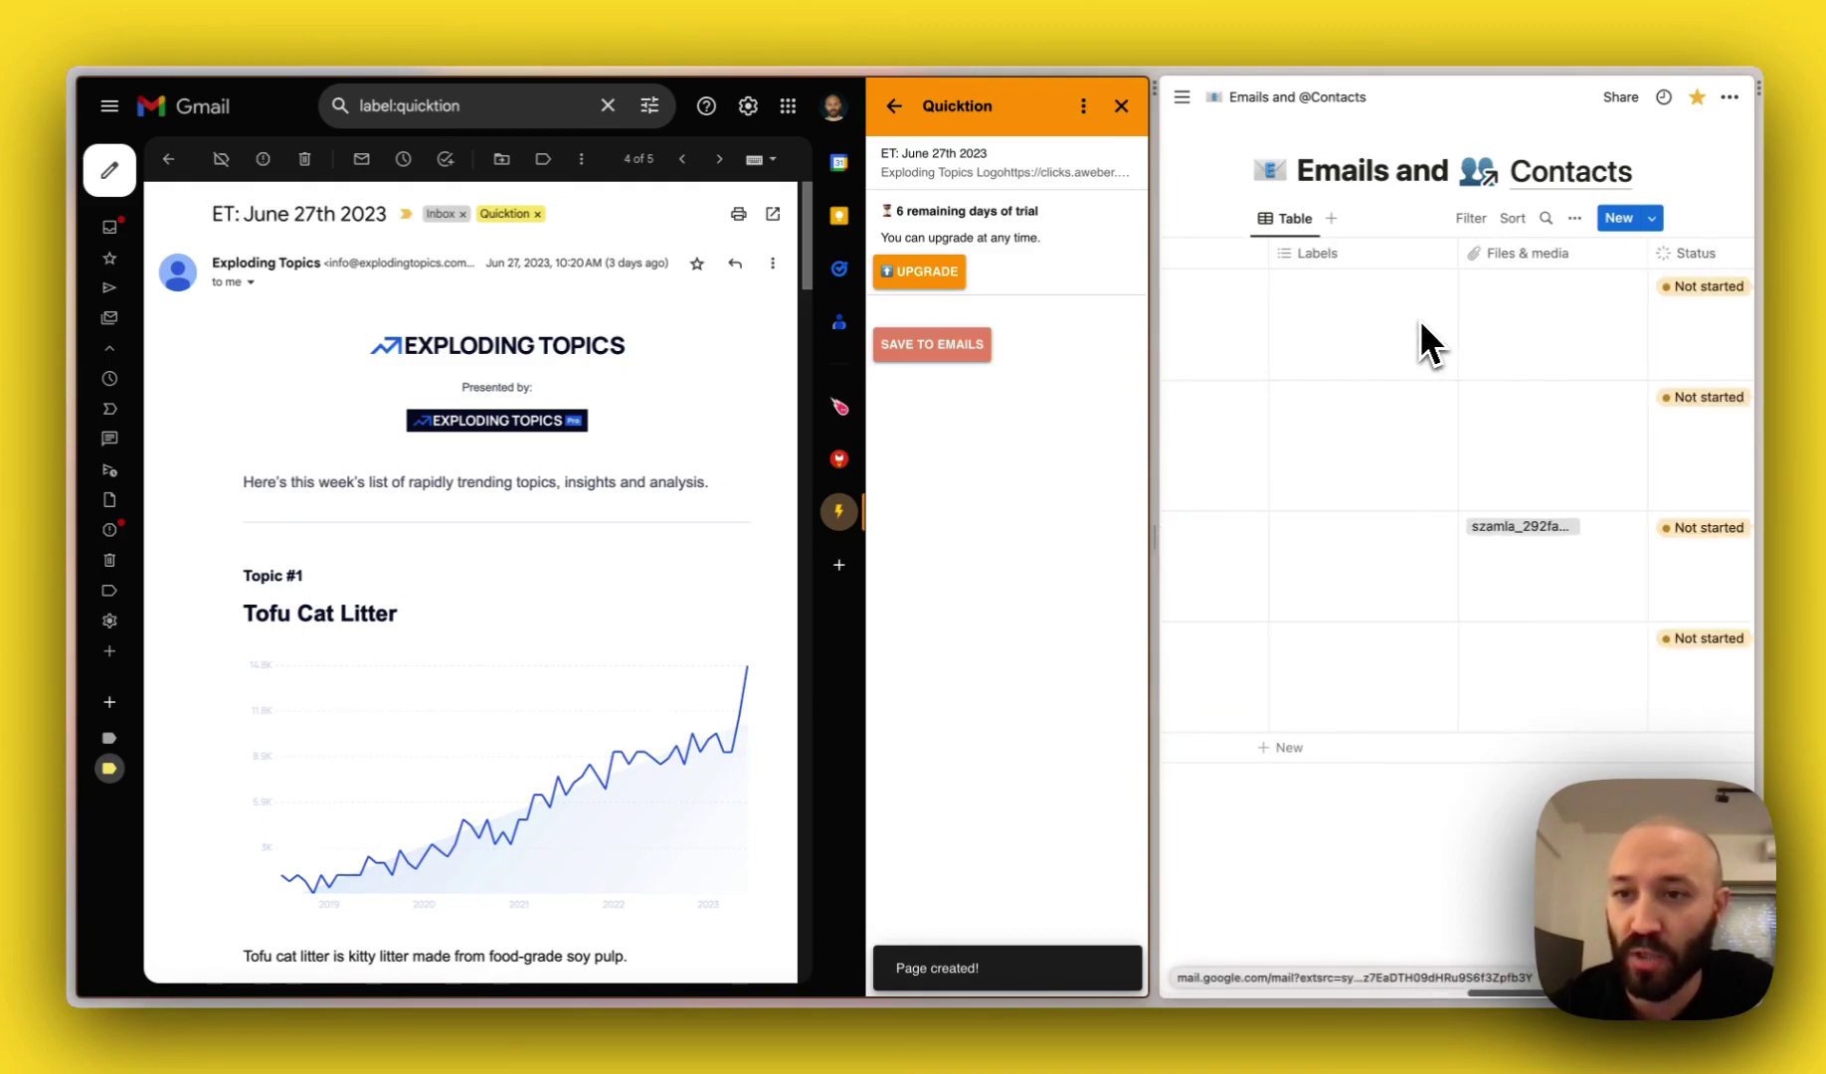
pyautogui.hscroll(3, 1421, 325)
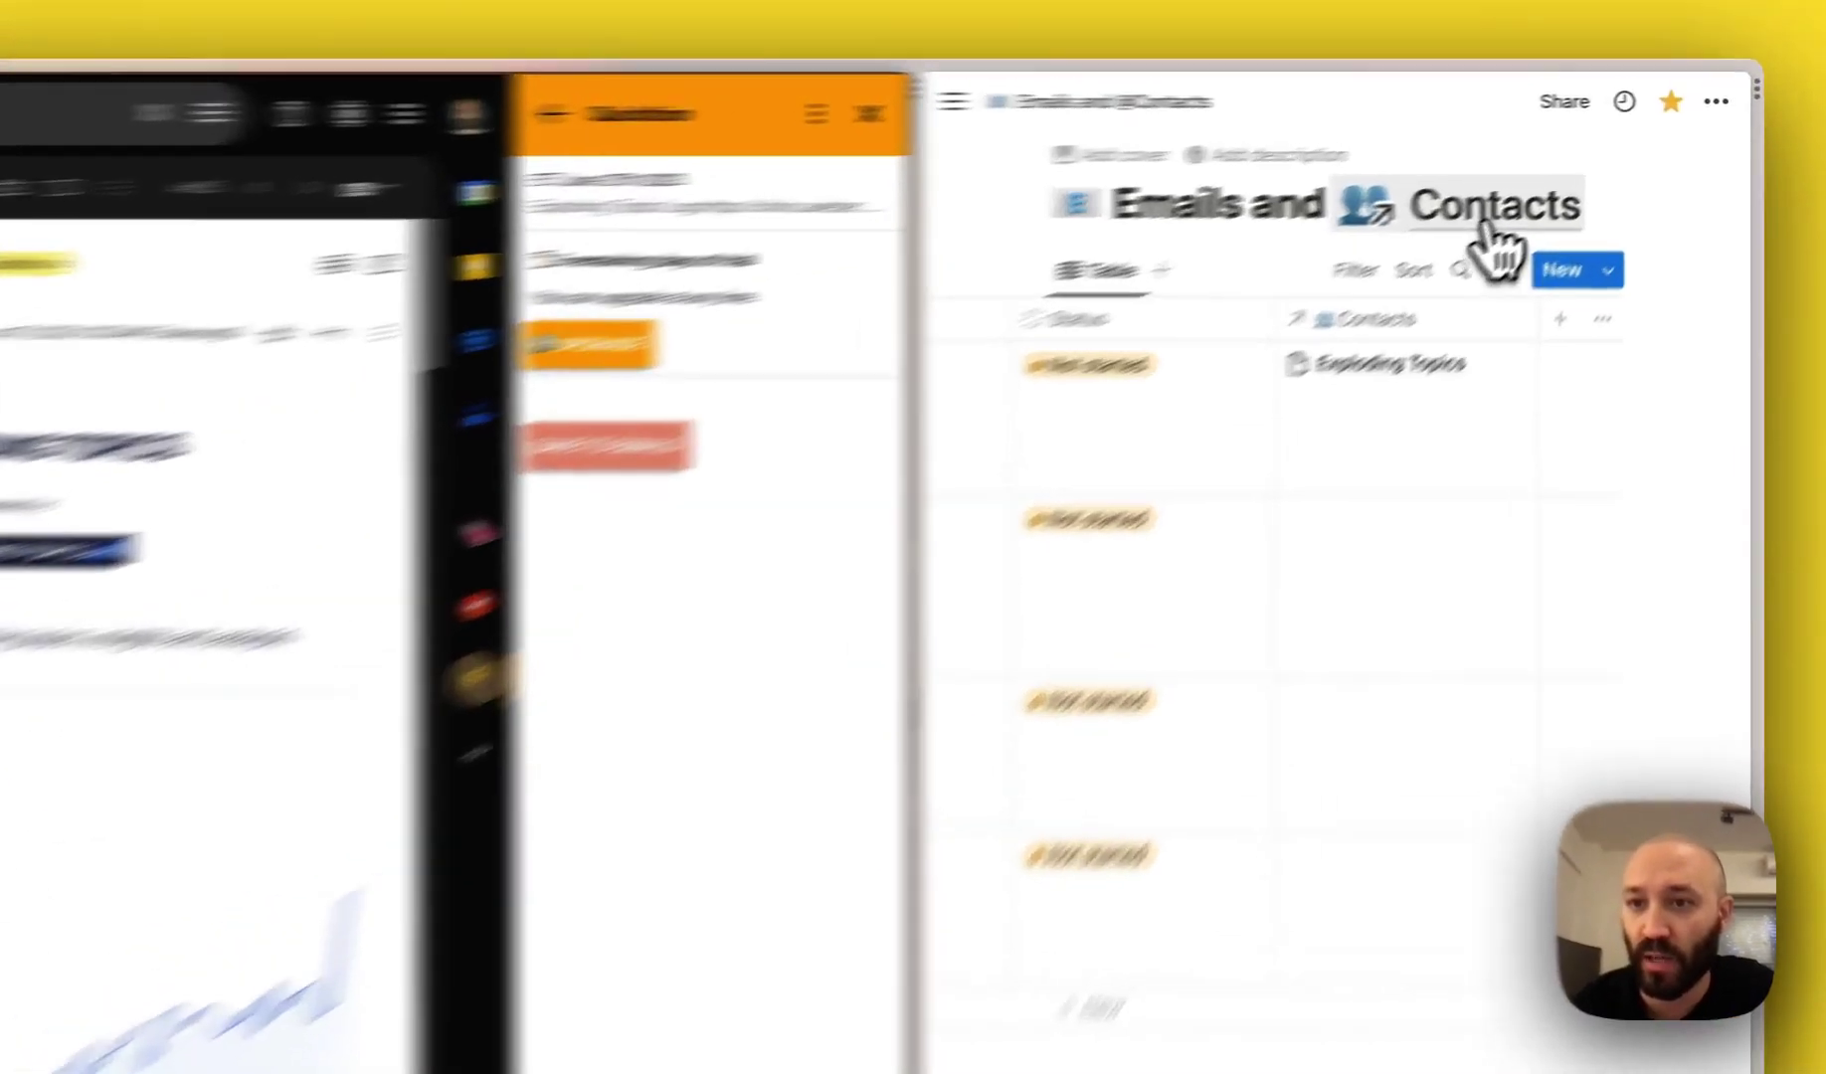
pyautogui.click(1492, 229)
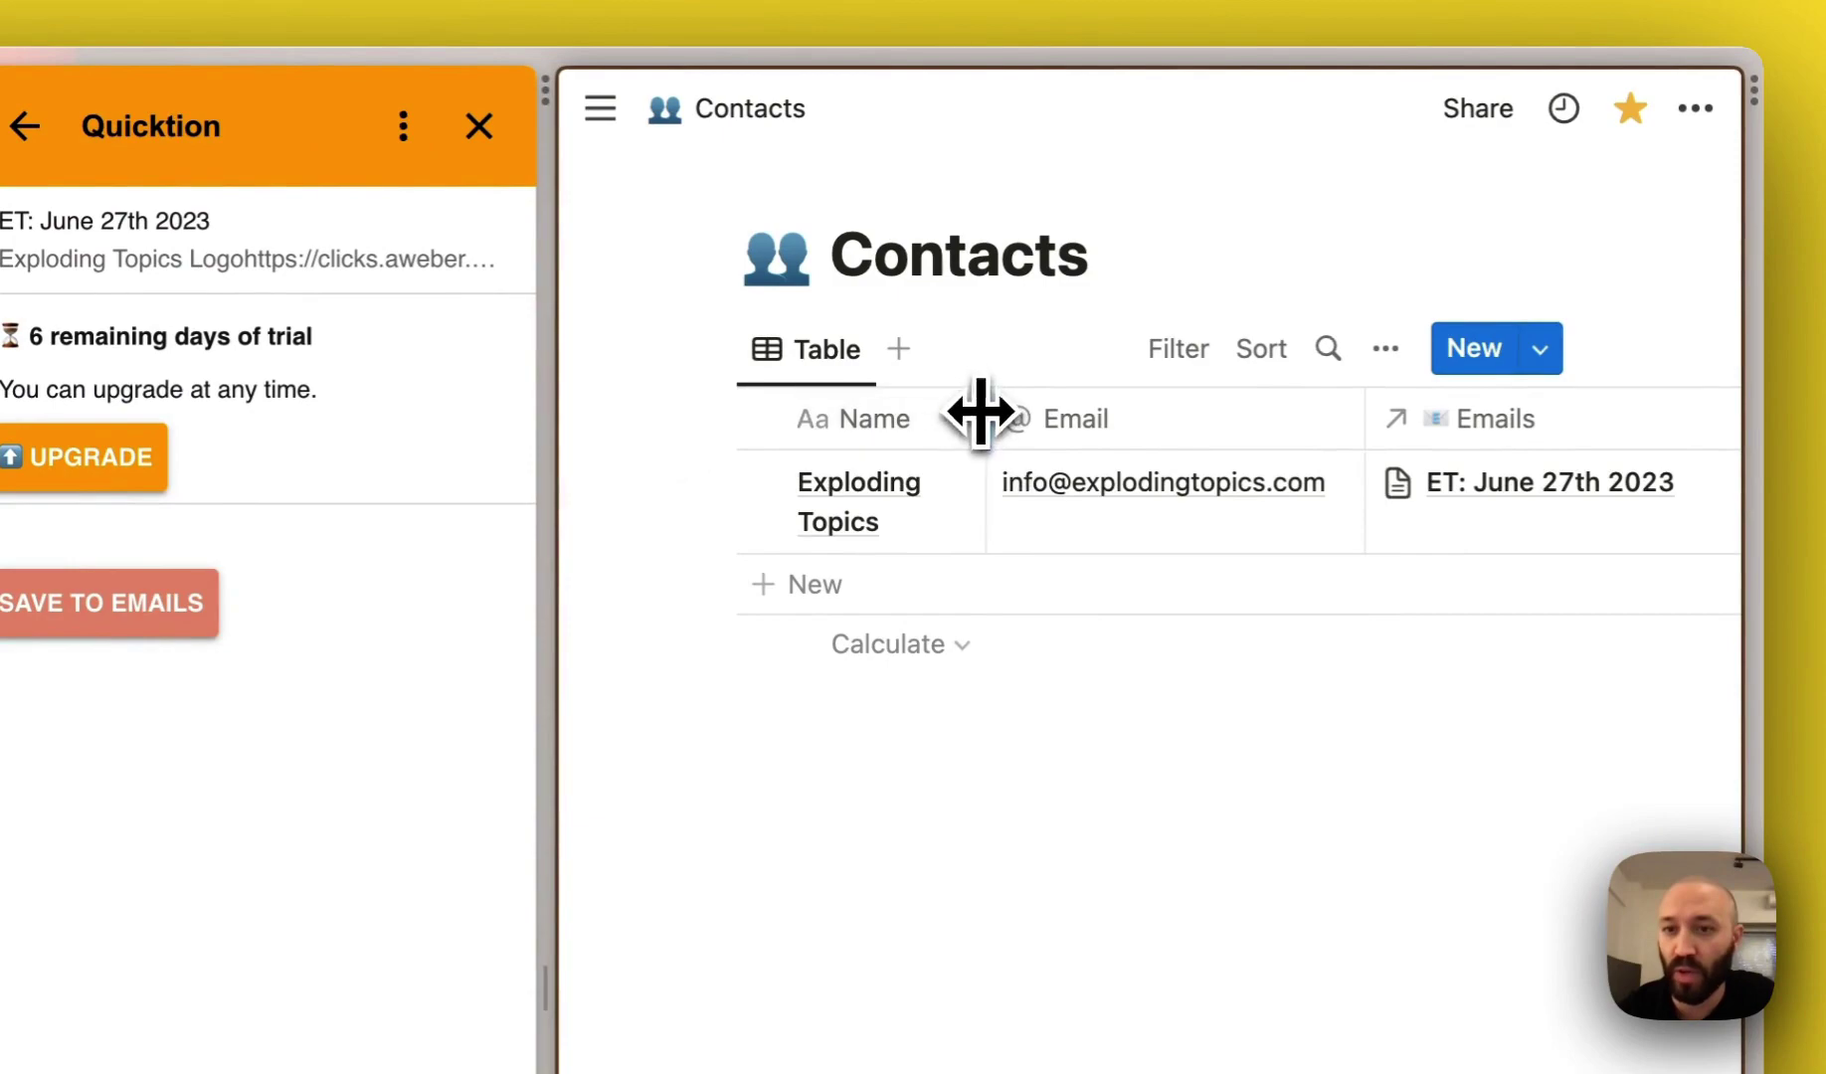
pyautogui.moveTo(982, 411); pyautogui.dragTo(1122, 413)
pyautogui.hscroll(10, 1144, 468)
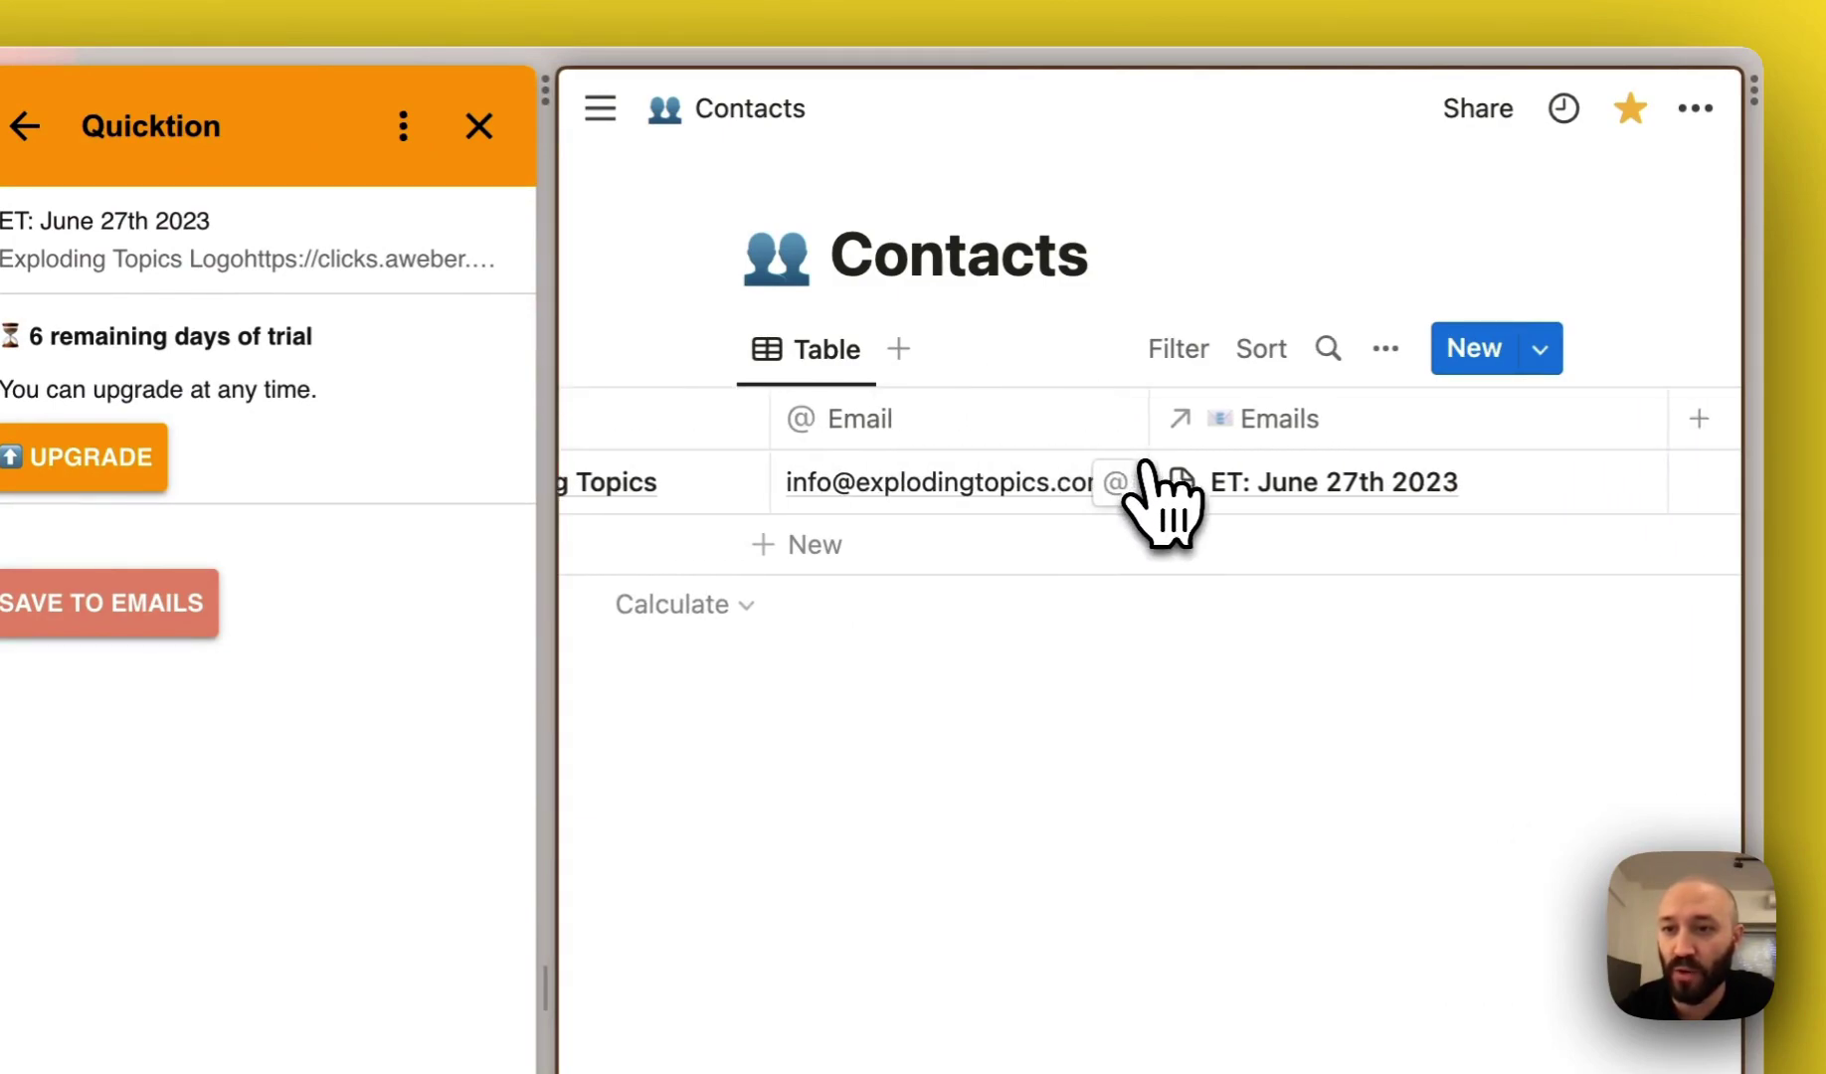
# Open the "ET: June 27th 2023" page linked to the Exploding Topics contact and examine its imported email content
pyautogui.click(1198, 490)
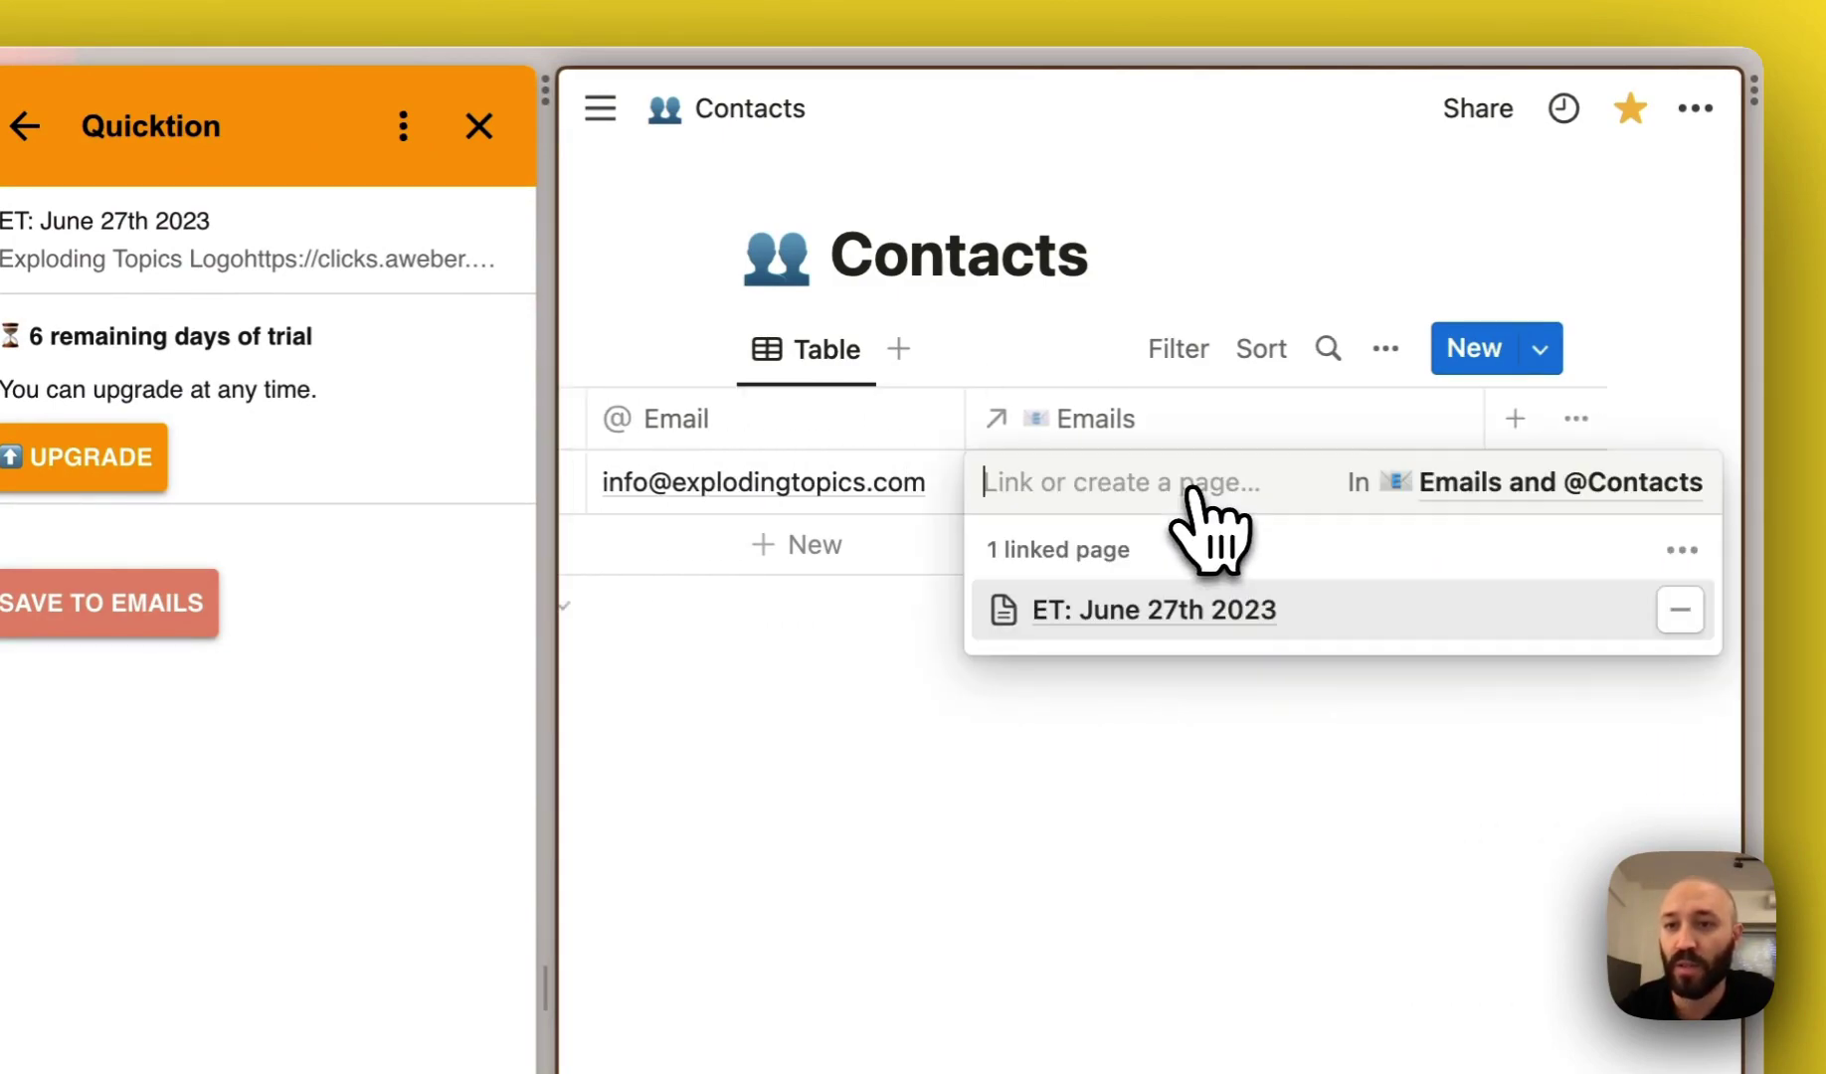
pyautogui.click(1181, 615)
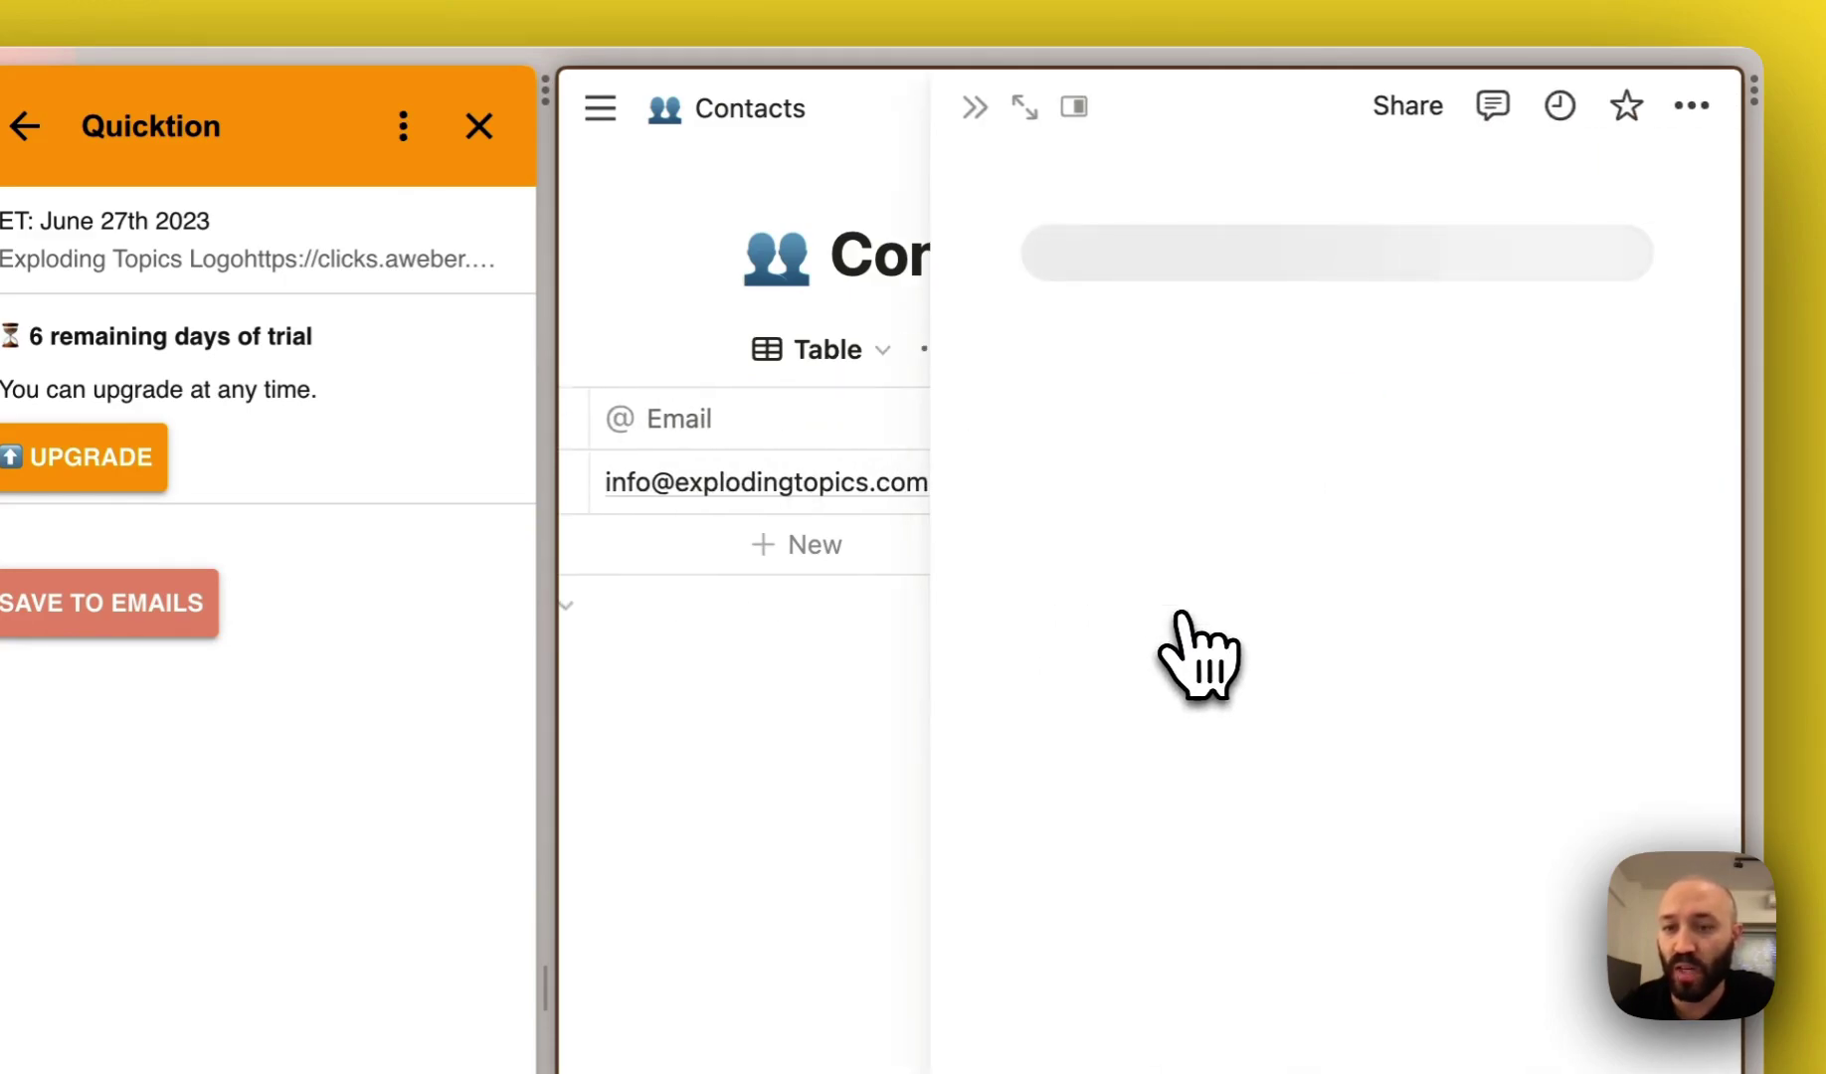
pyautogui.scroll(-10, 1199, 656)
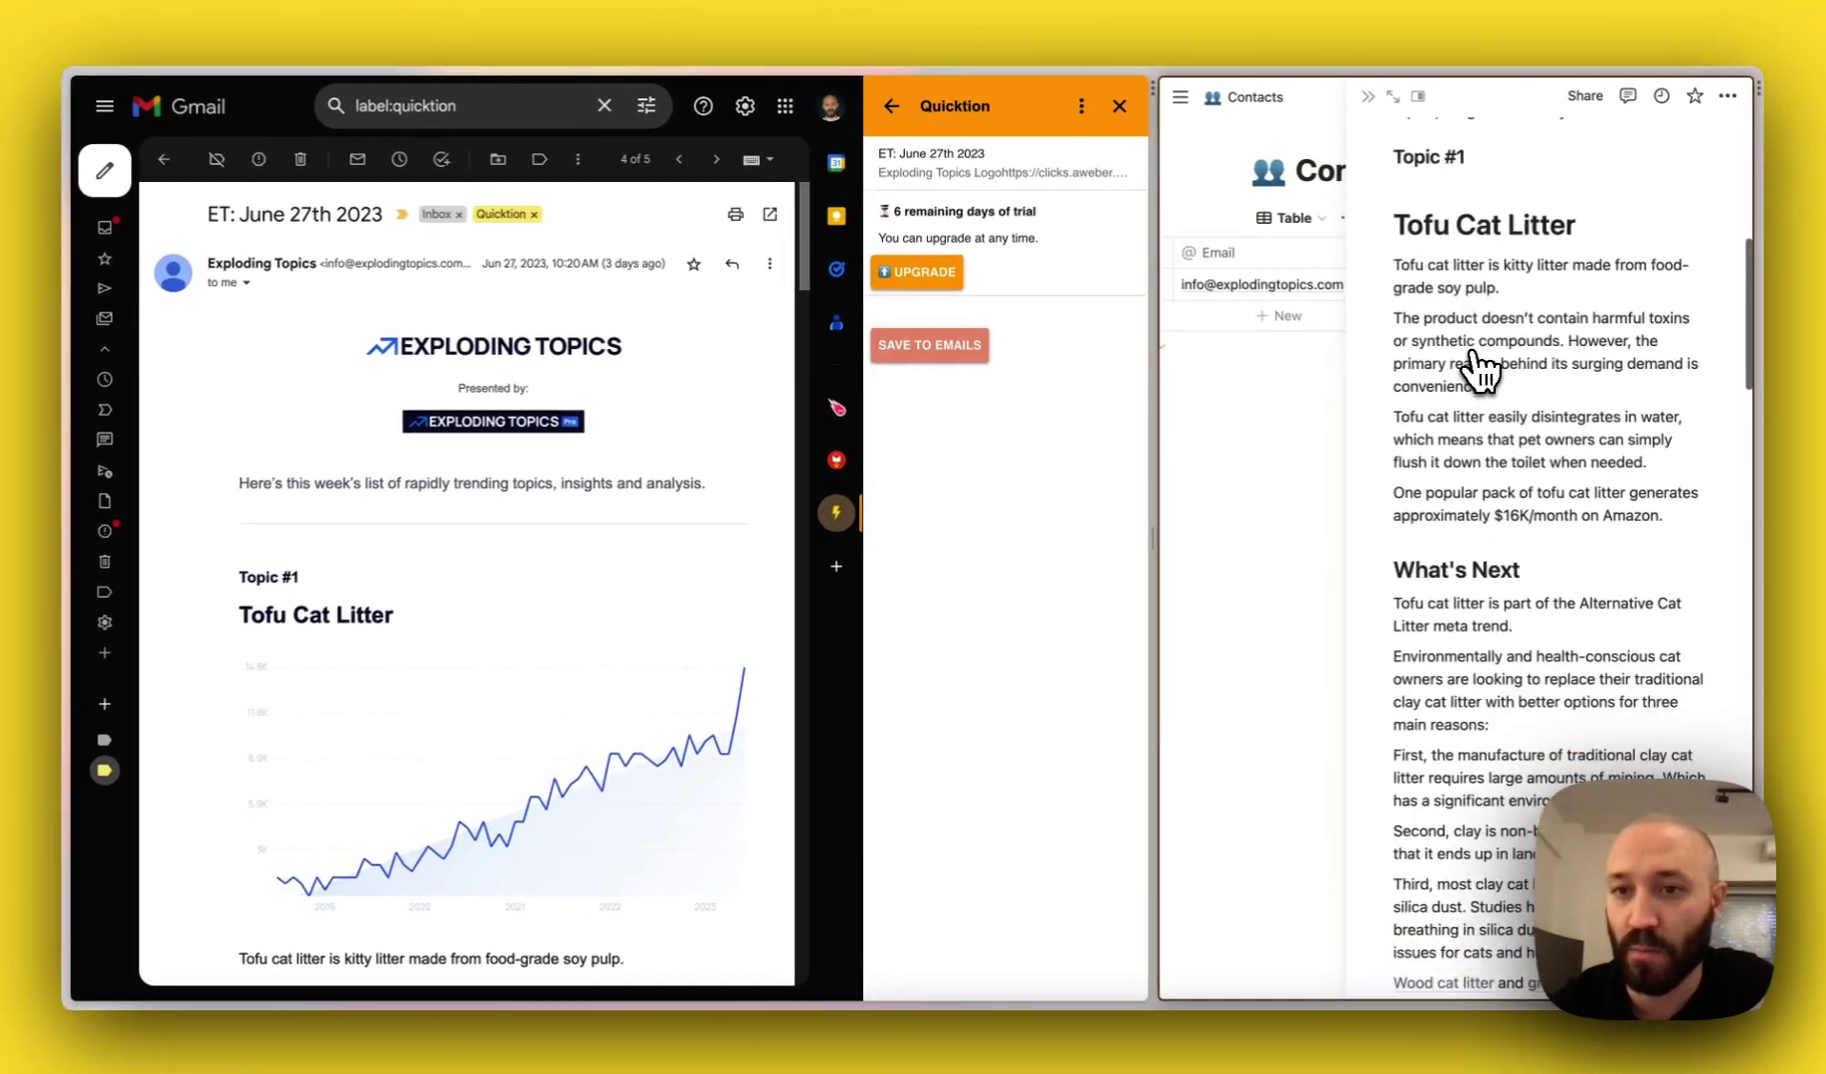
pyautogui.scroll(-20, 1479, 370)
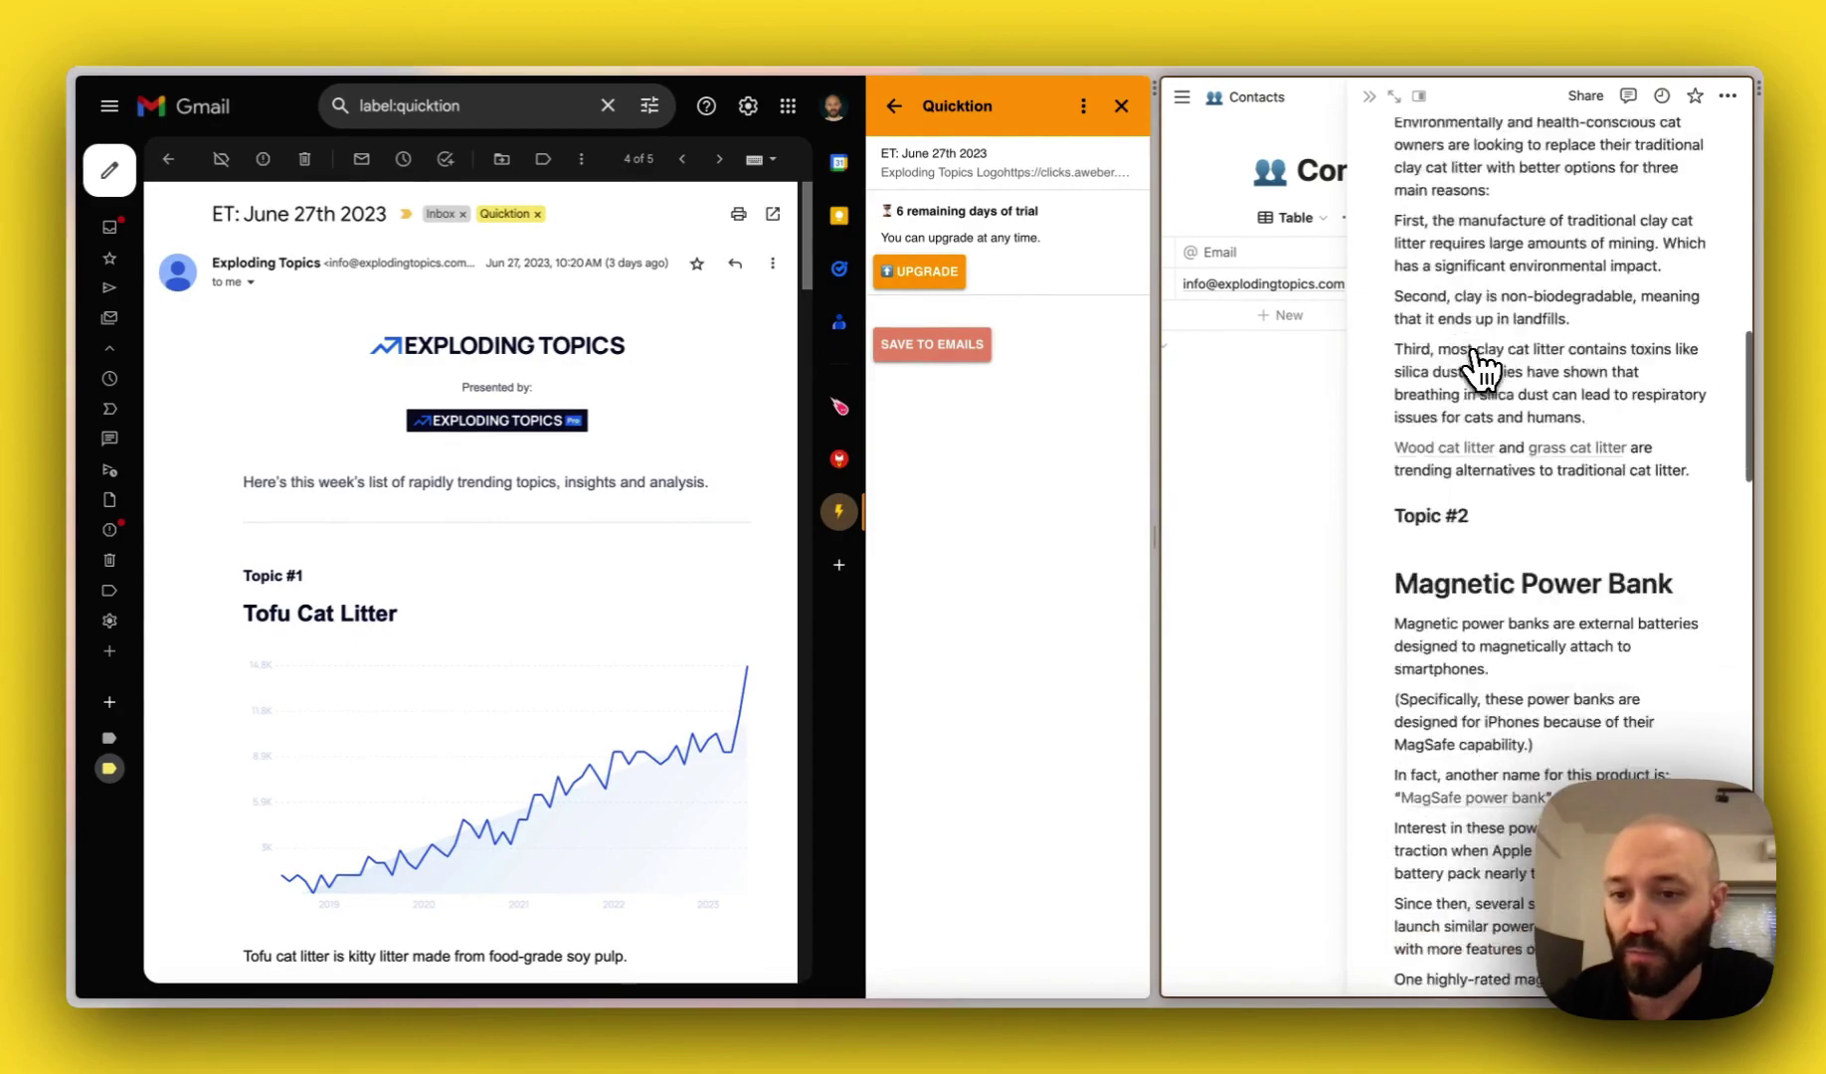
pyautogui.scroll(-10, 1479, 370)
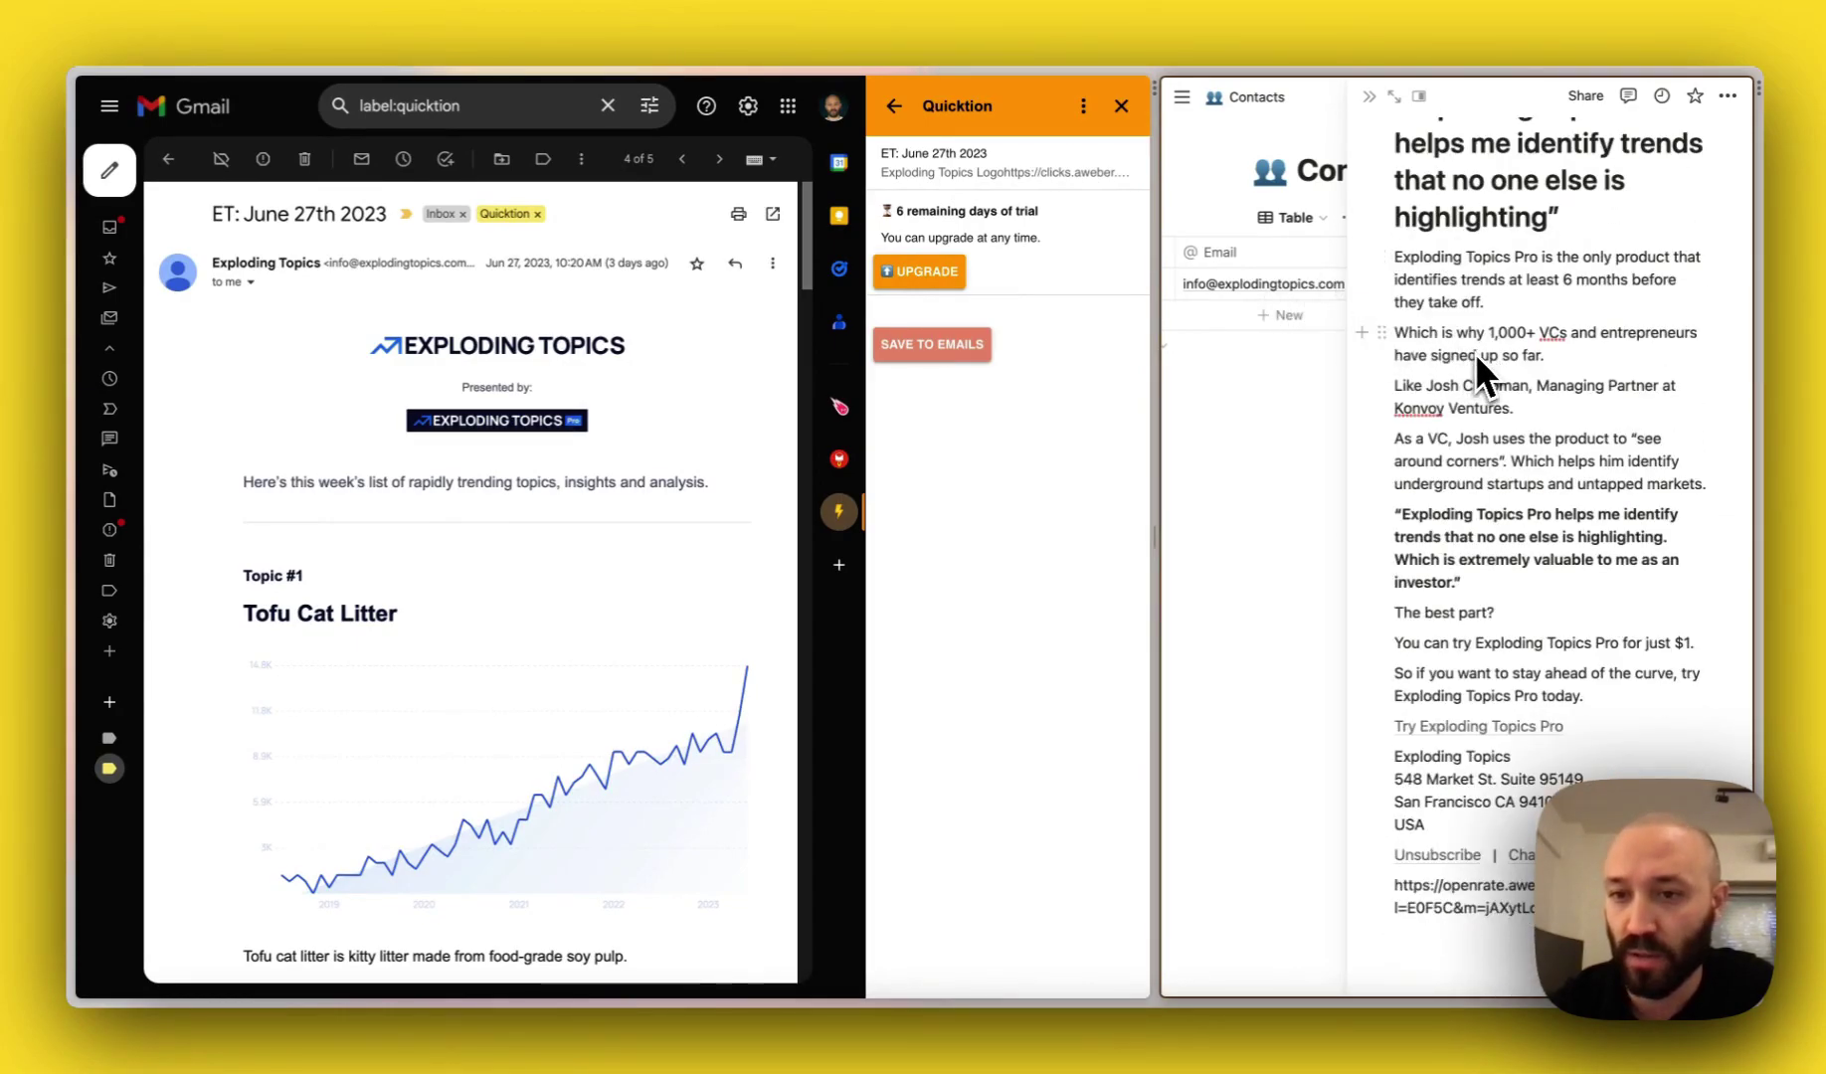
pyautogui.scroll(3, 1475, 352)
pyautogui.scroll(20, 1475, 352)
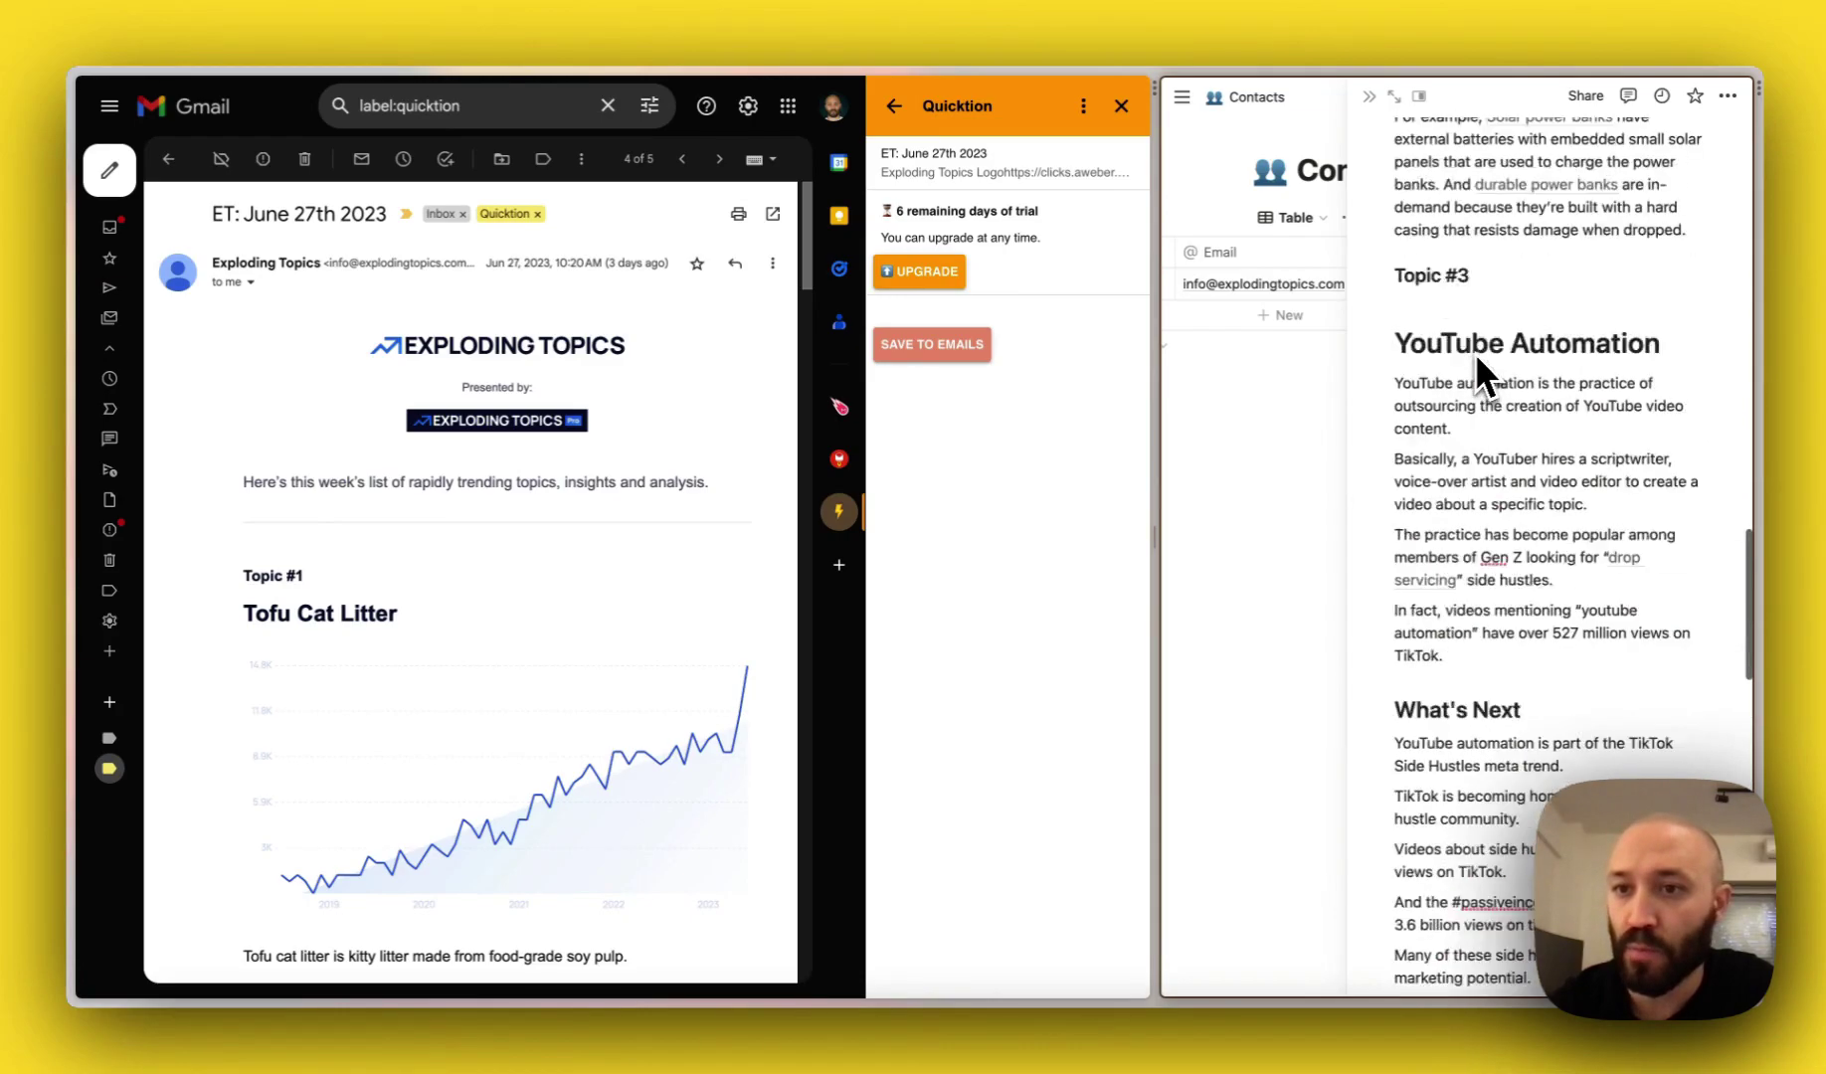
pyautogui.scroll(10, 1475, 352)
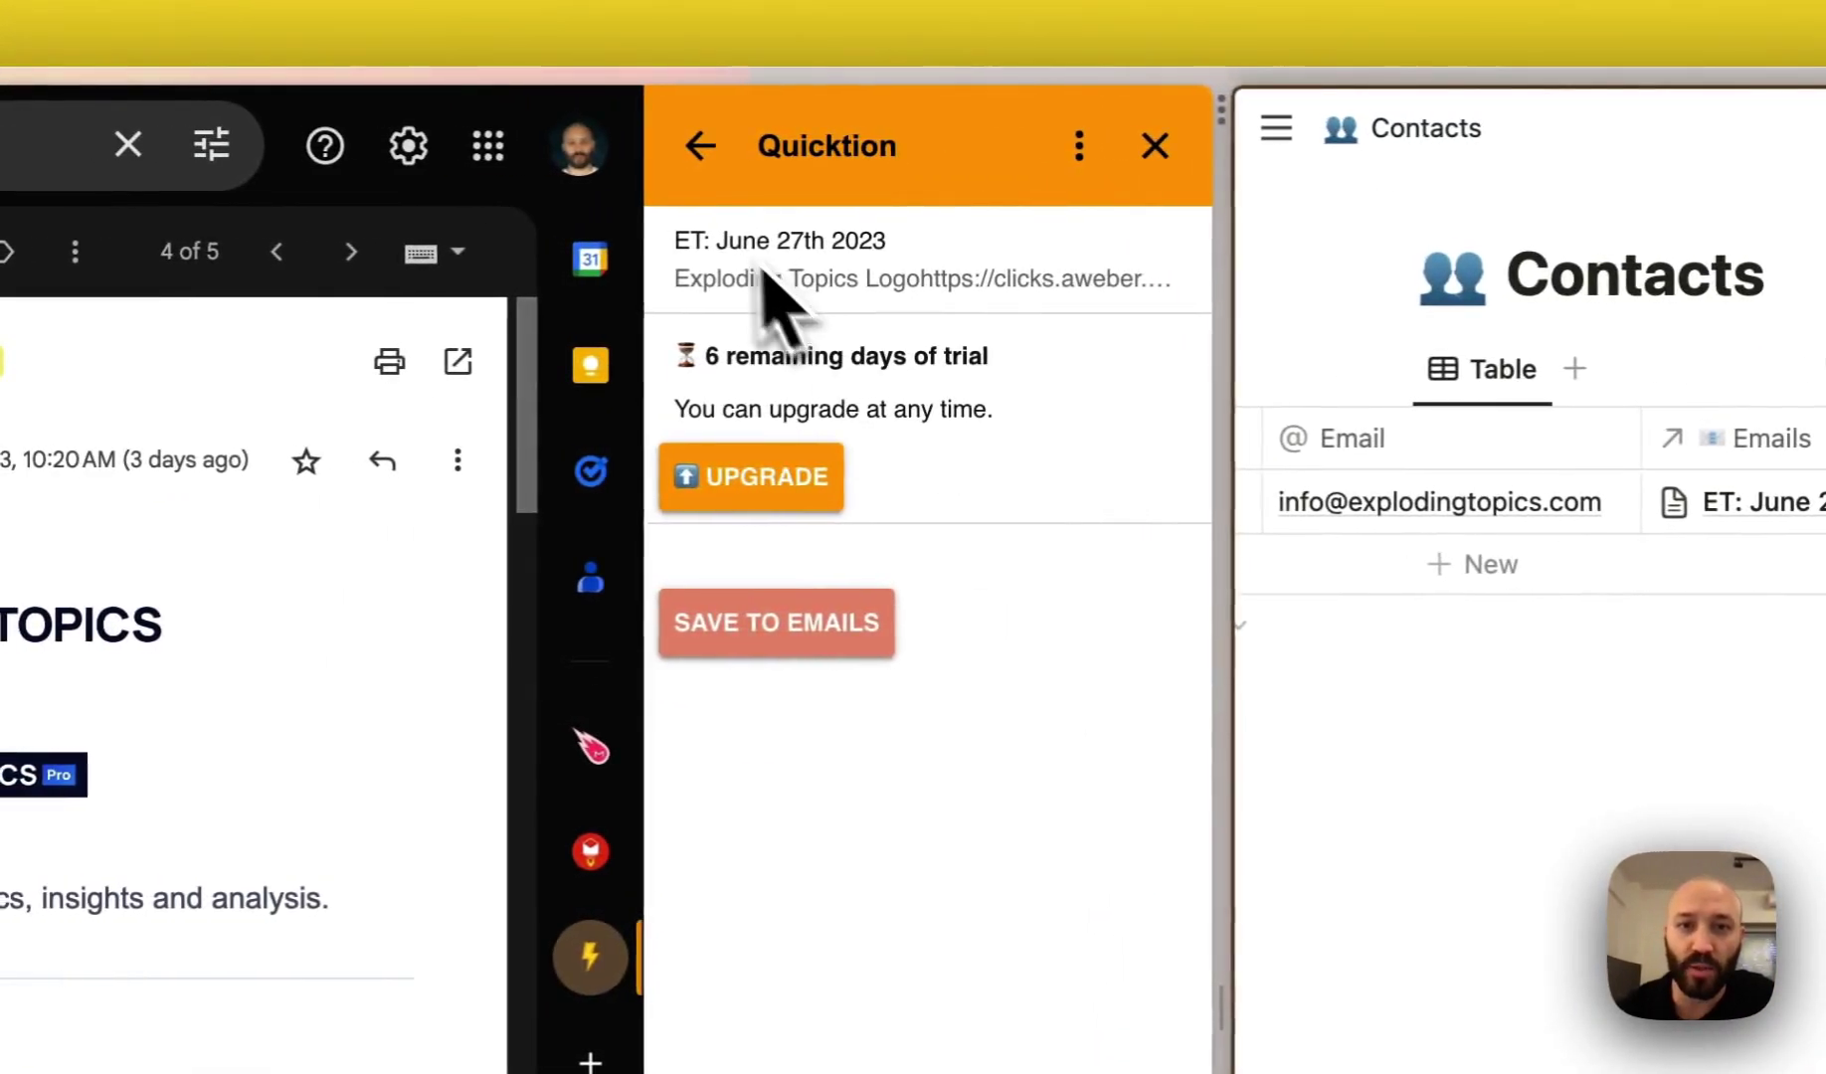
# Return to Quicktion's main overview of integrations and actions
pyautogui.click(708, 159)
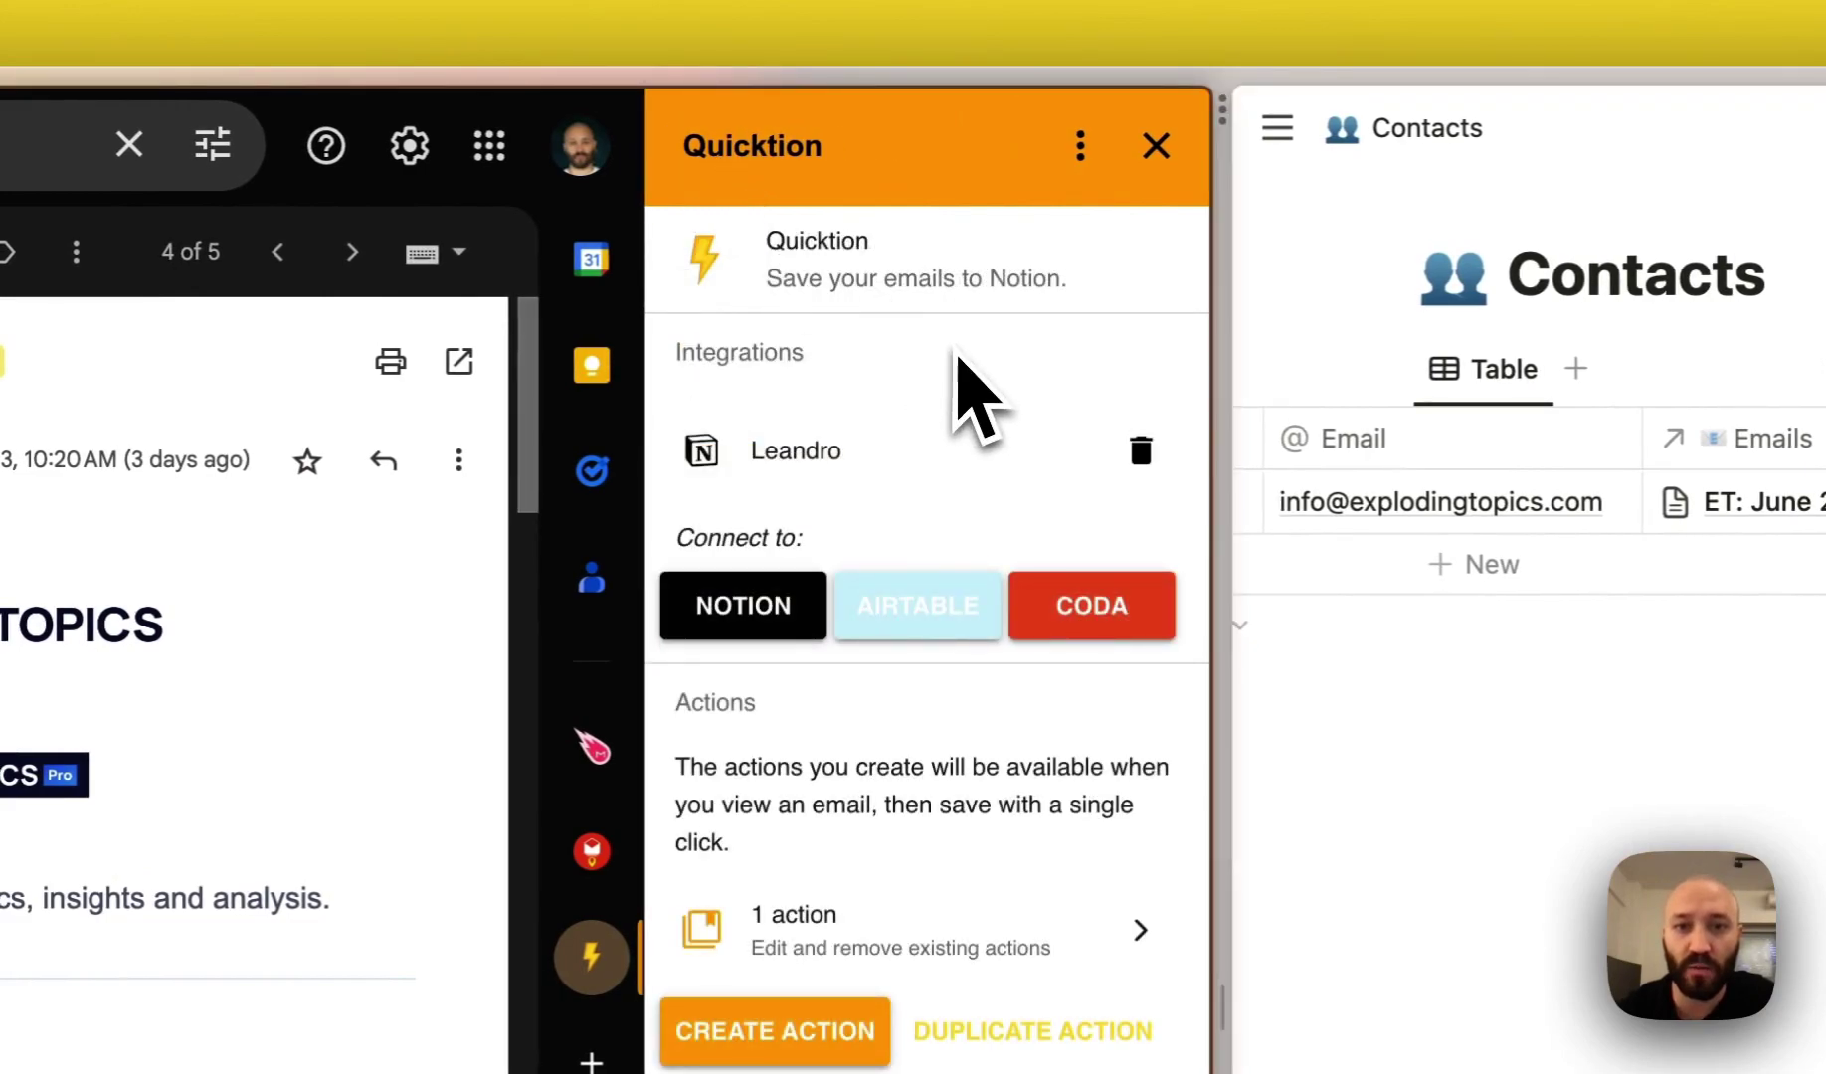